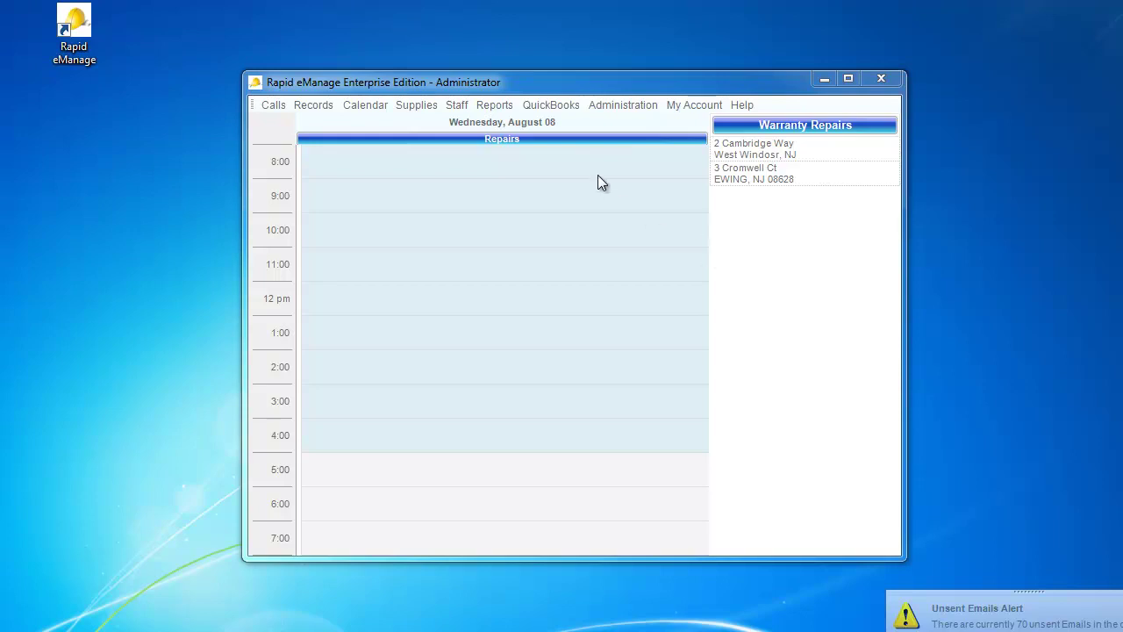
Step: Review the Follow Up email template in the system settings, then close the settings
{"action": "left_click", "coordinate": [611, 108]}
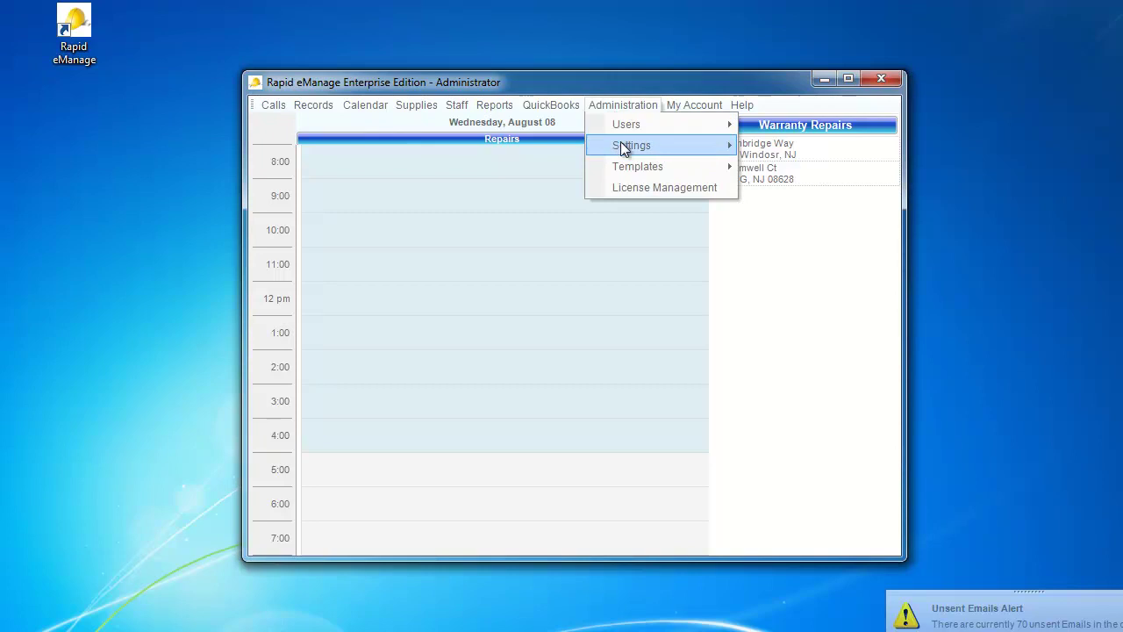
{"action": "mouse_move", "coordinate": [624, 149]}
{"action": "left_click", "coordinate": [769, 168]}
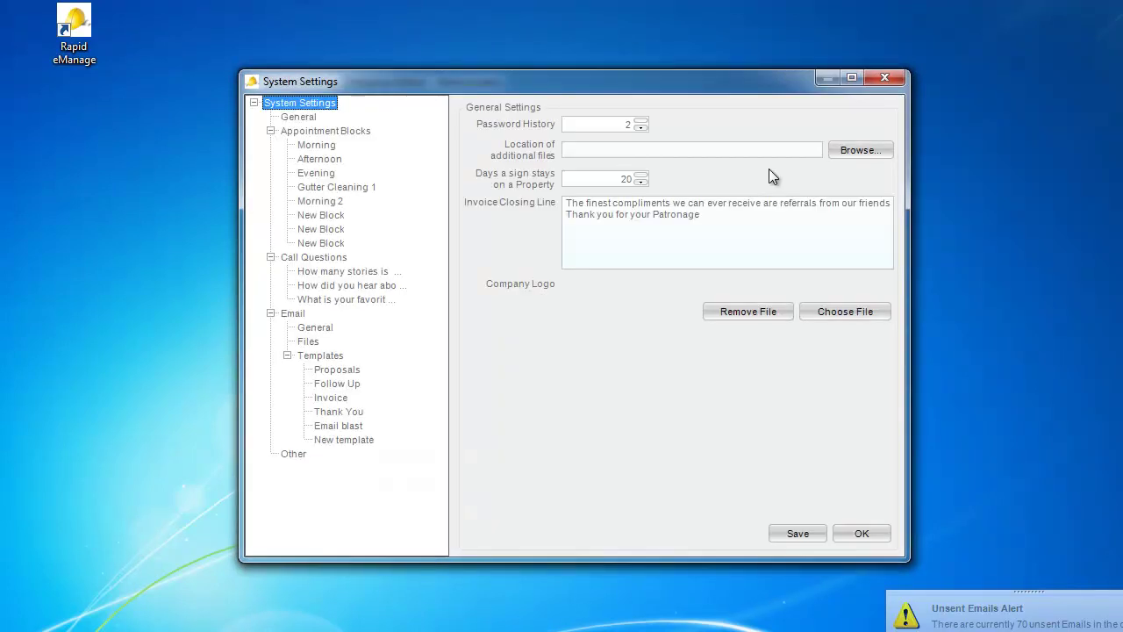
{"action": "left_click", "coordinate": [352, 383]}
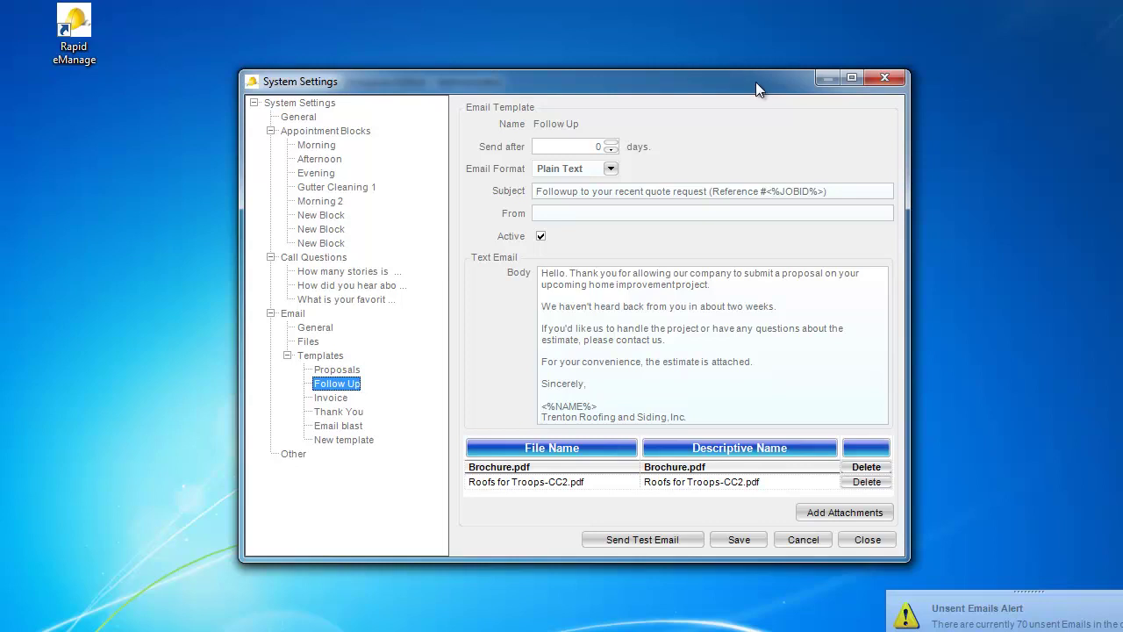
{"action": "left_click", "coordinate": [881, 77]}
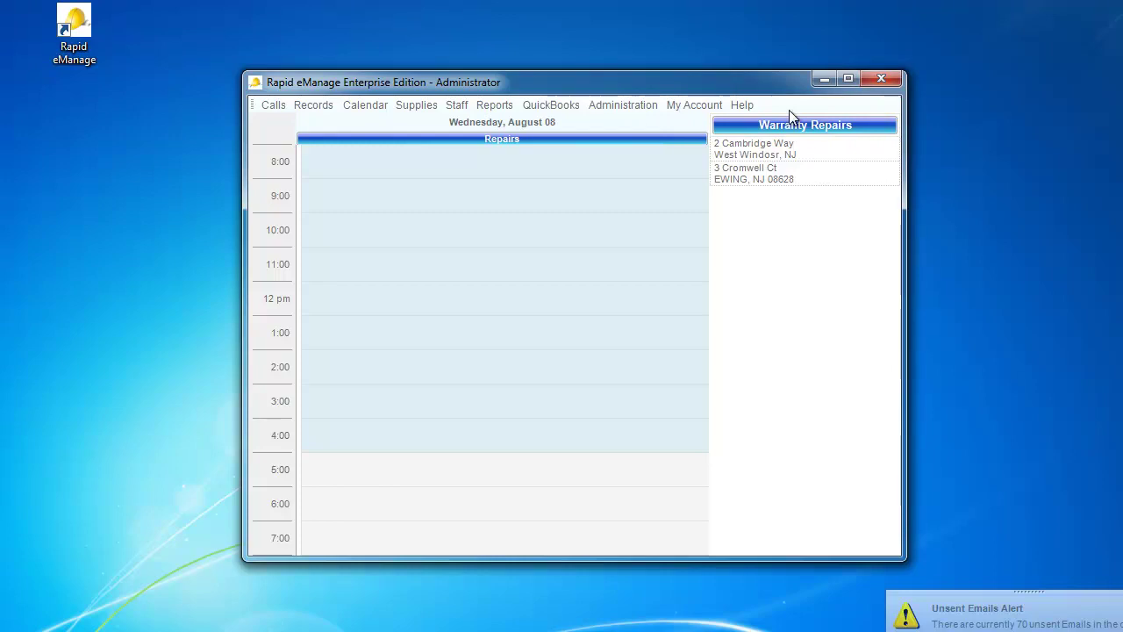
Step: Preview the mailing labels and email reports, then close and relaunch Rapid eManage
{"action": "left_click", "coordinate": [498, 107]}
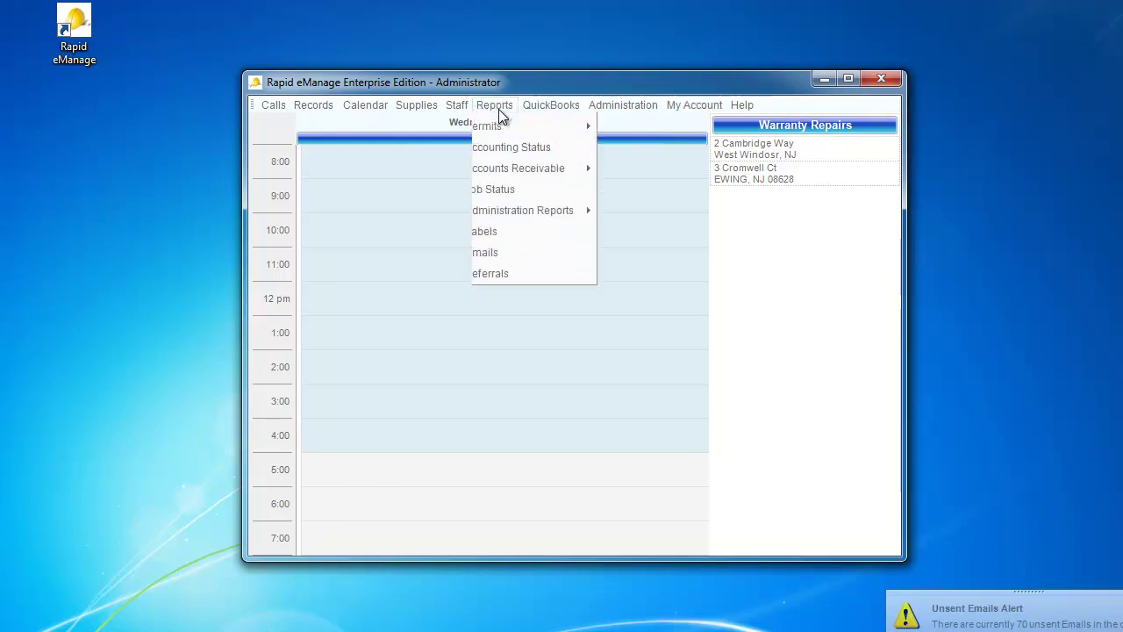
{"action": "left_click", "coordinate": [534, 250]}
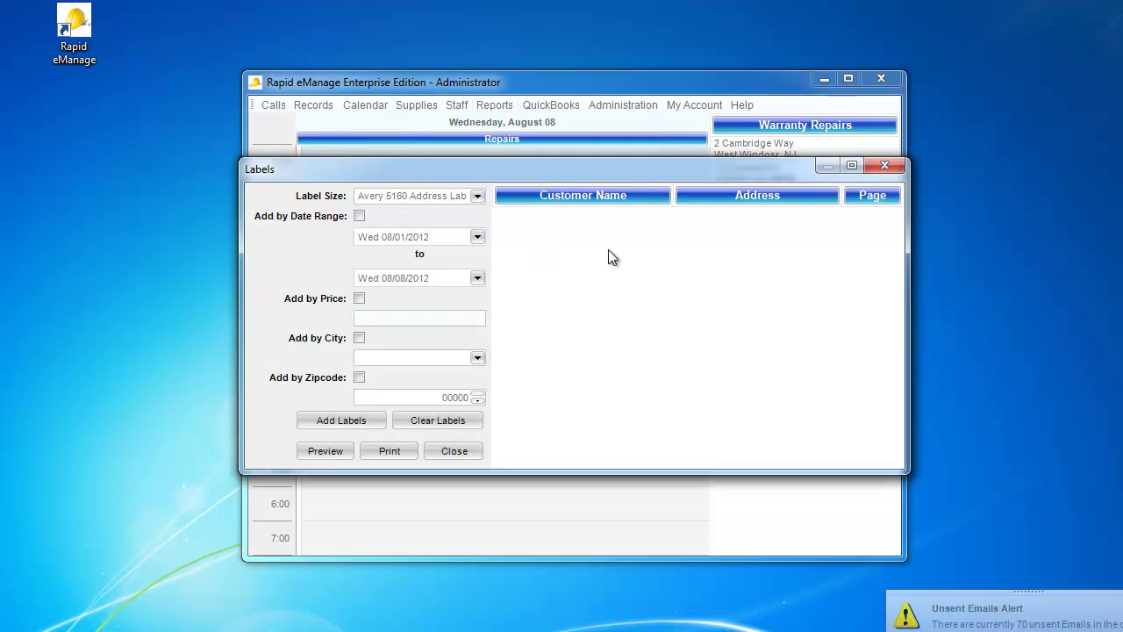
{"action": "left_click", "coordinate": [882, 166]}
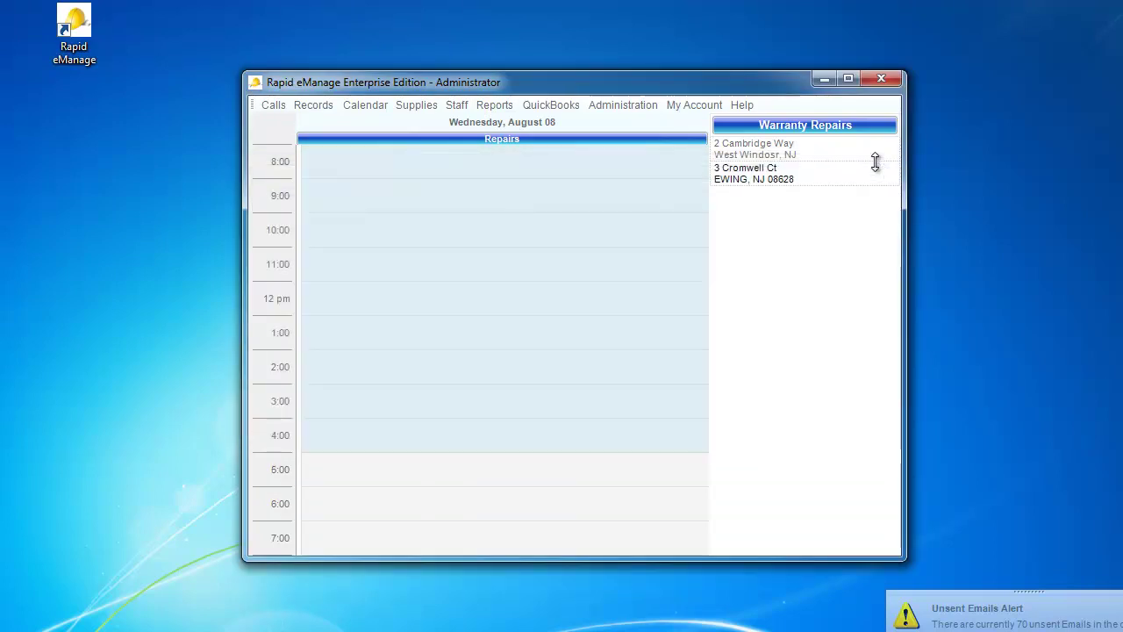
{"action": "left_click", "coordinate": [488, 109]}
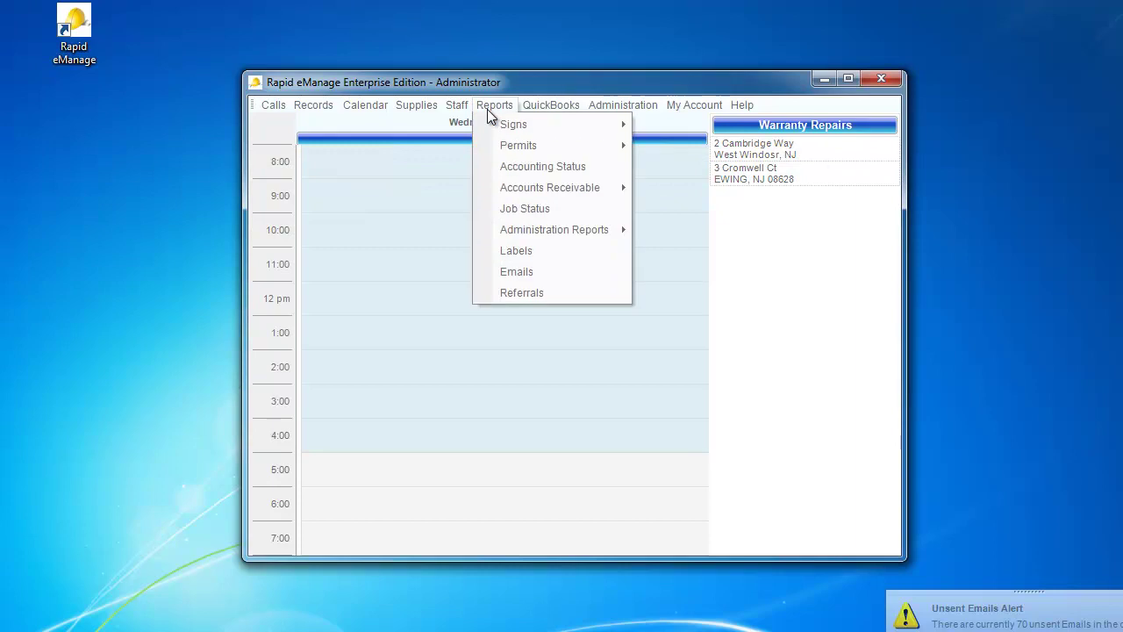
{"action": "left_click", "coordinate": [534, 269]}
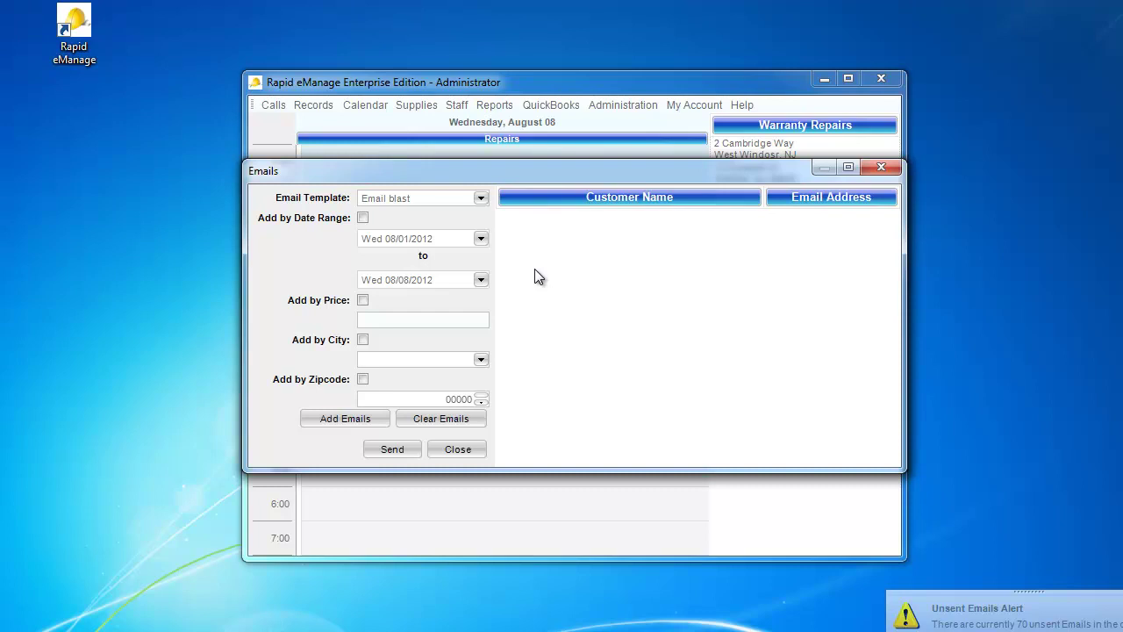
{"action": "left_click", "coordinate": [882, 167]}
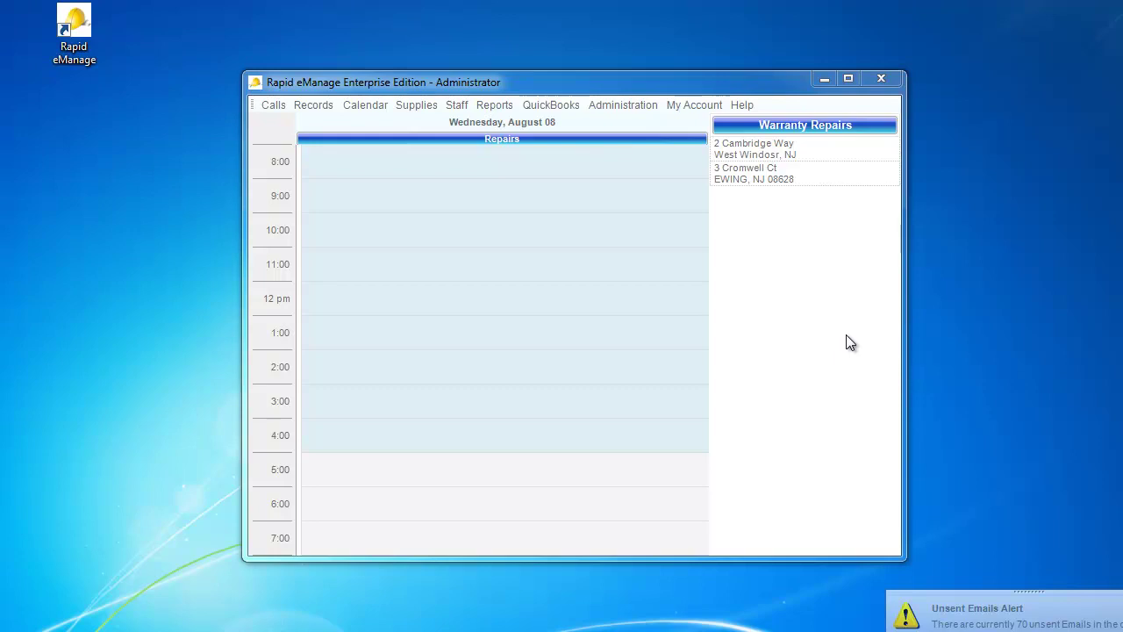
{"action": "left_click", "coordinate": [882, 79]}
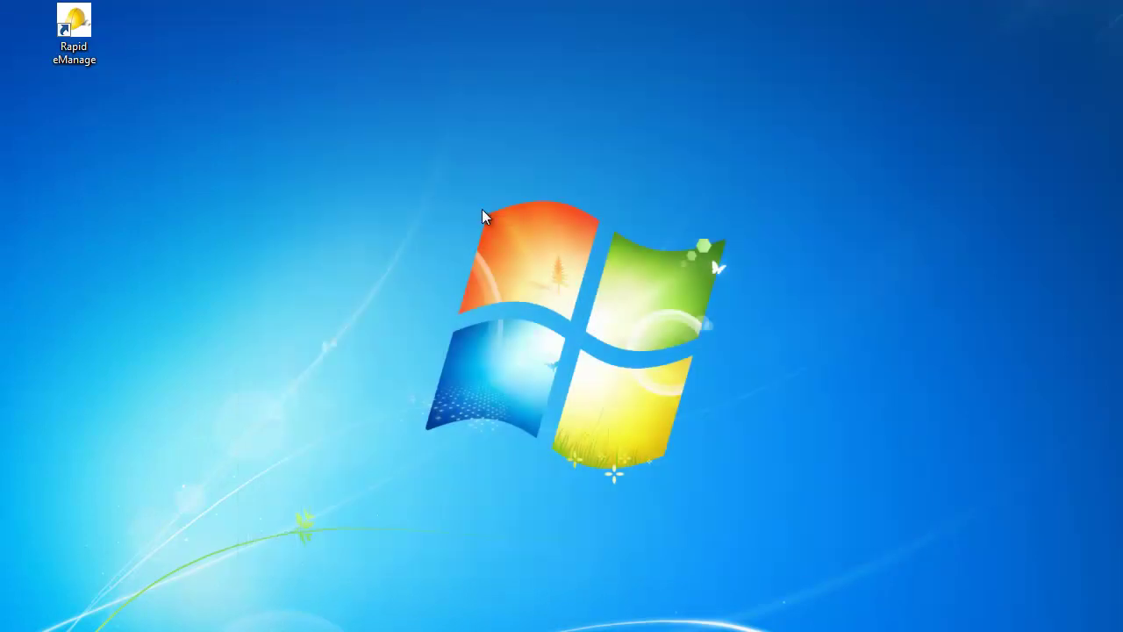
{"action": "double_click", "coordinate": [77, 26]}
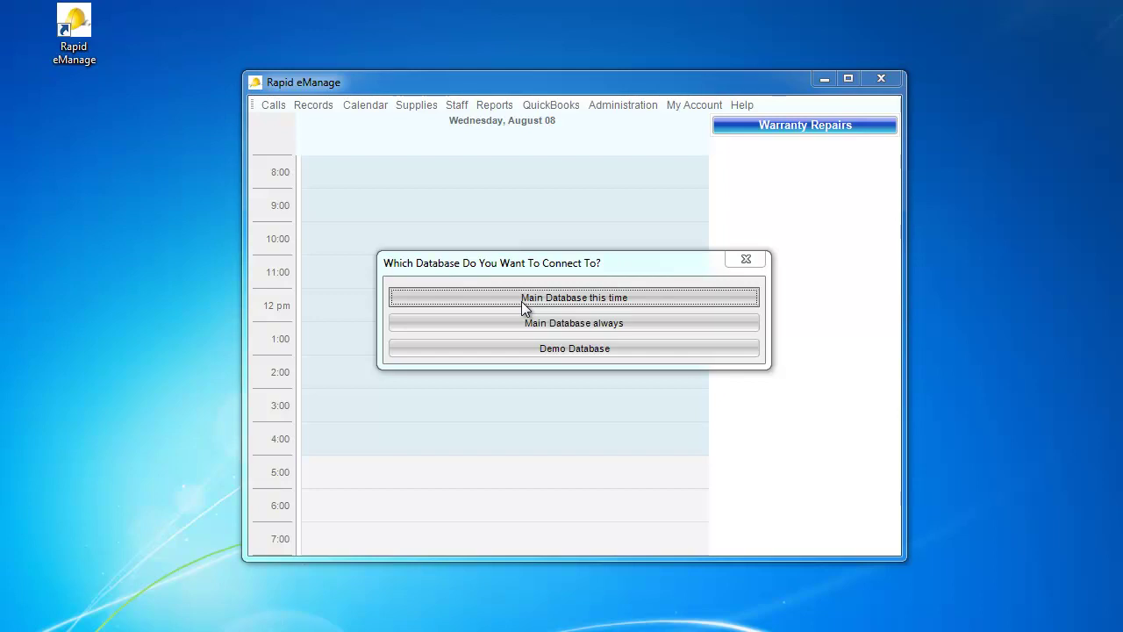
Step: Connect to the Main Database, logging in as 'administrator' with the account password
{"action": "left_click", "coordinate": [549, 298]}
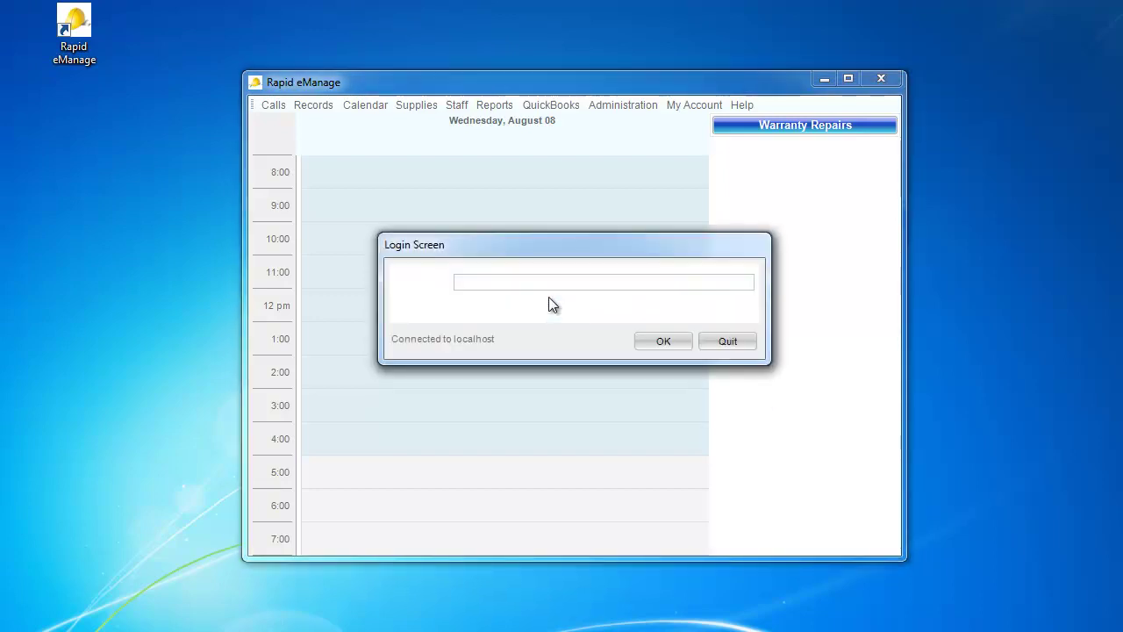
{"action": "type", "text": "ad"}
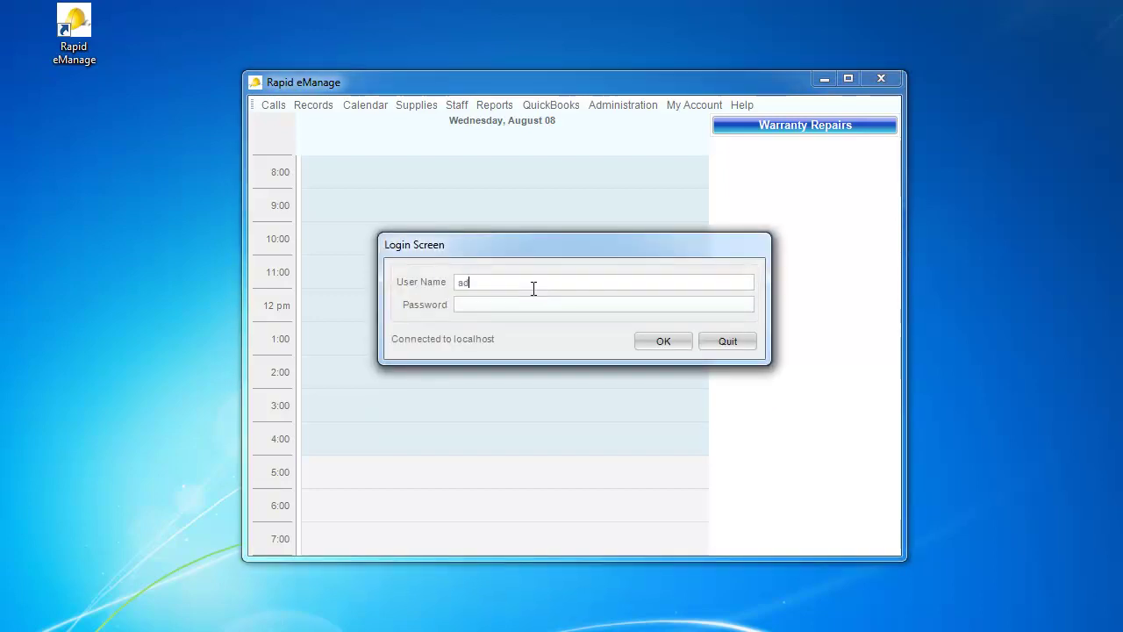
{"action": "type", "text": "ministrator"}
{"action": "left_click", "coordinate": [509, 305]}
{"action": "type", "text": "########"}
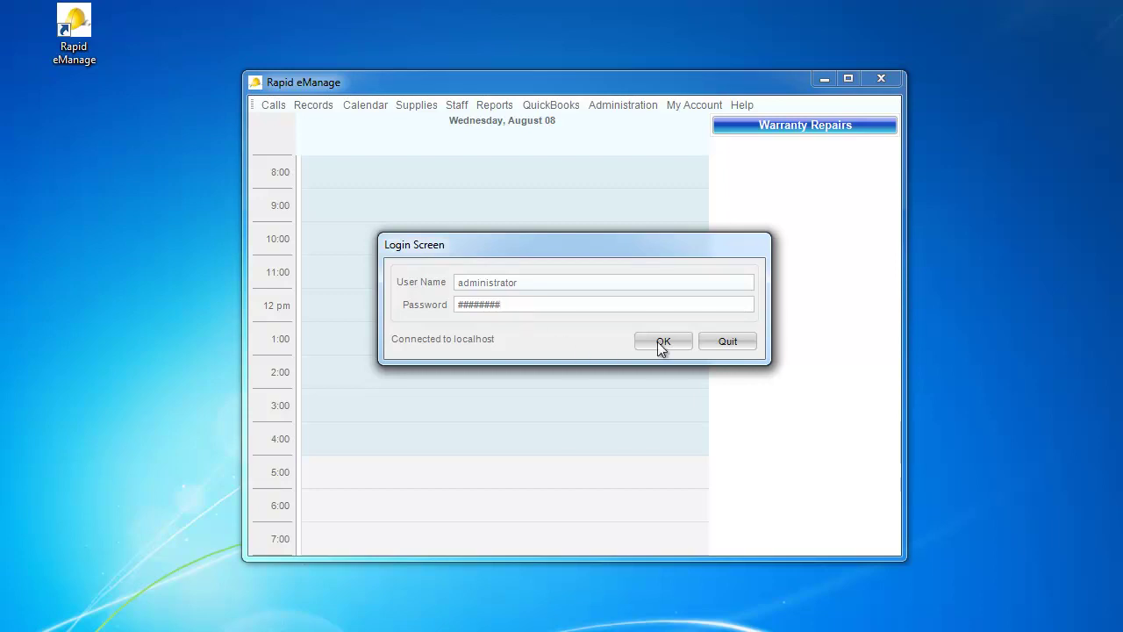
{"action": "left_click", "coordinate": [660, 342]}
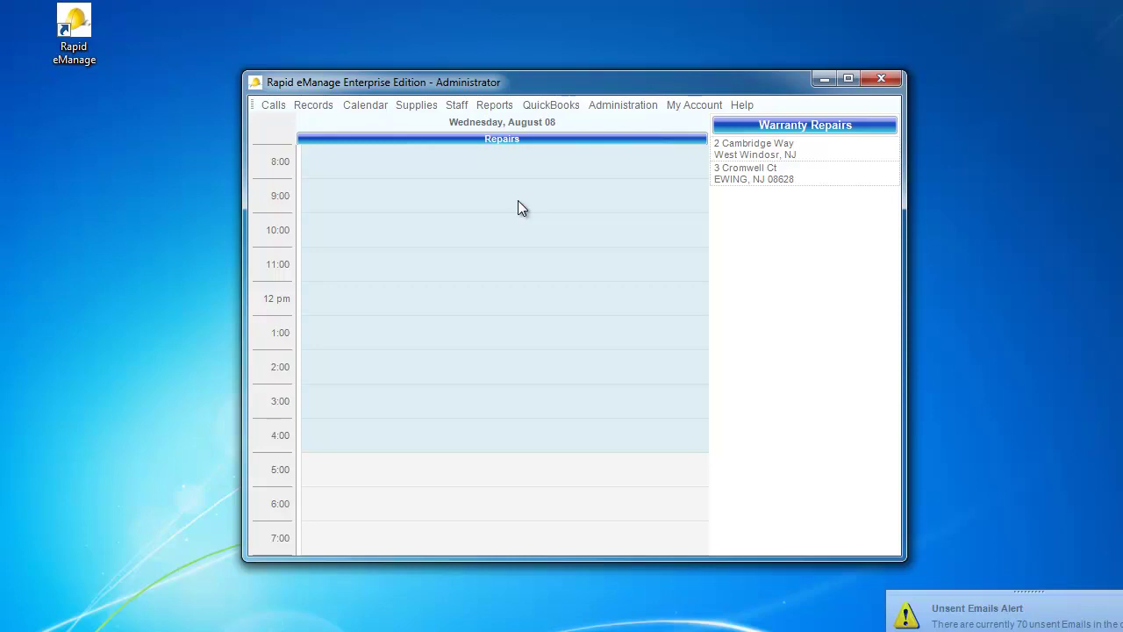
{"action": "left_click", "coordinate": [369, 105]}
{"action": "left_click", "coordinate": [375, 124]}
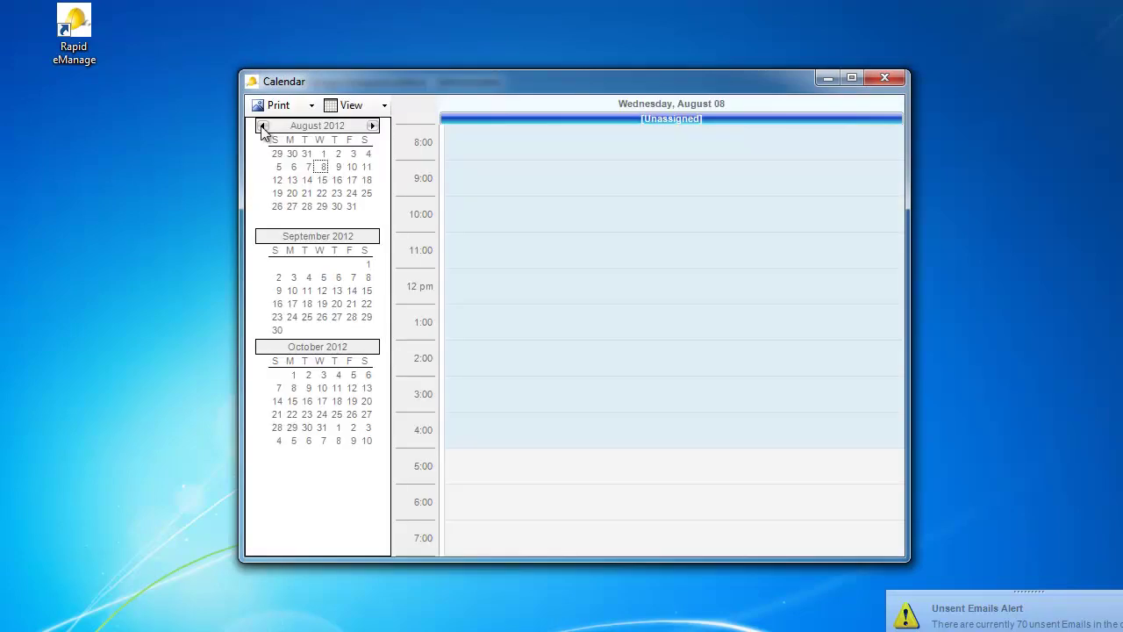
{"action": "left_click", "coordinate": [262, 127]}
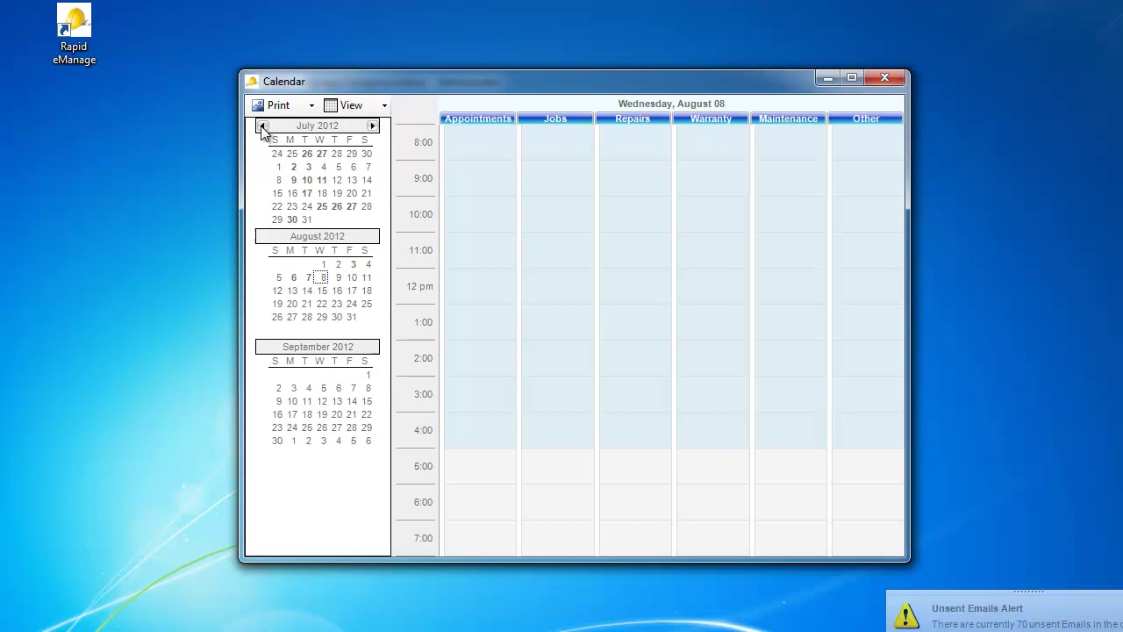
{"action": "left_click", "coordinate": [322, 207]}
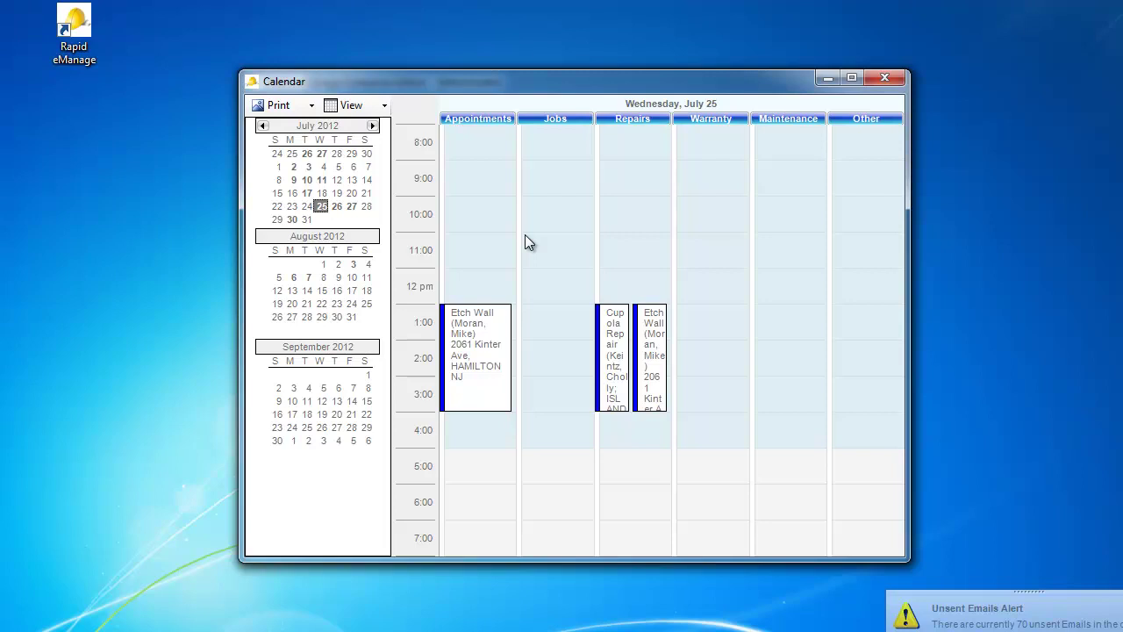
{"action": "left_click", "coordinate": [321, 206]}
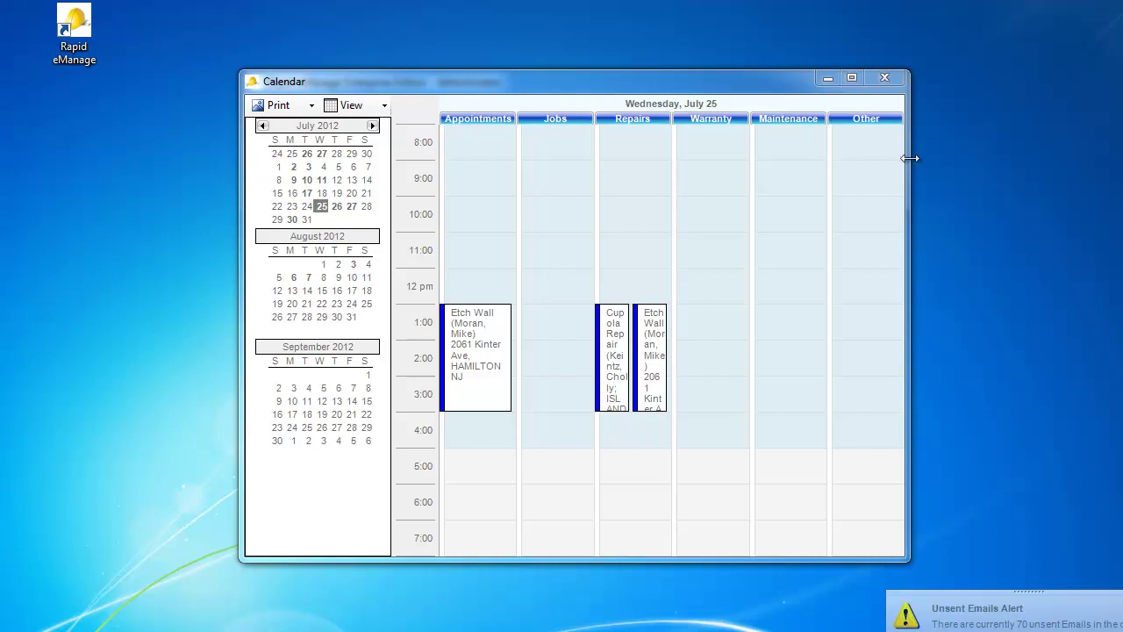
{"action": "left_click", "coordinate": [886, 80]}
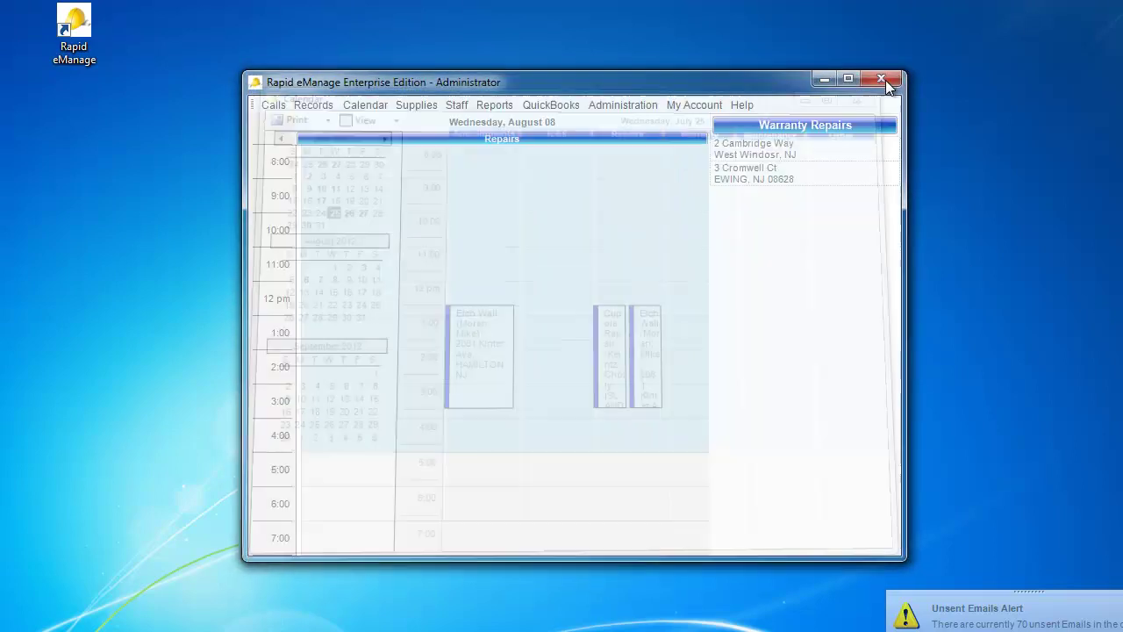
{"action": "left_click", "coordinate": [273, 109]}
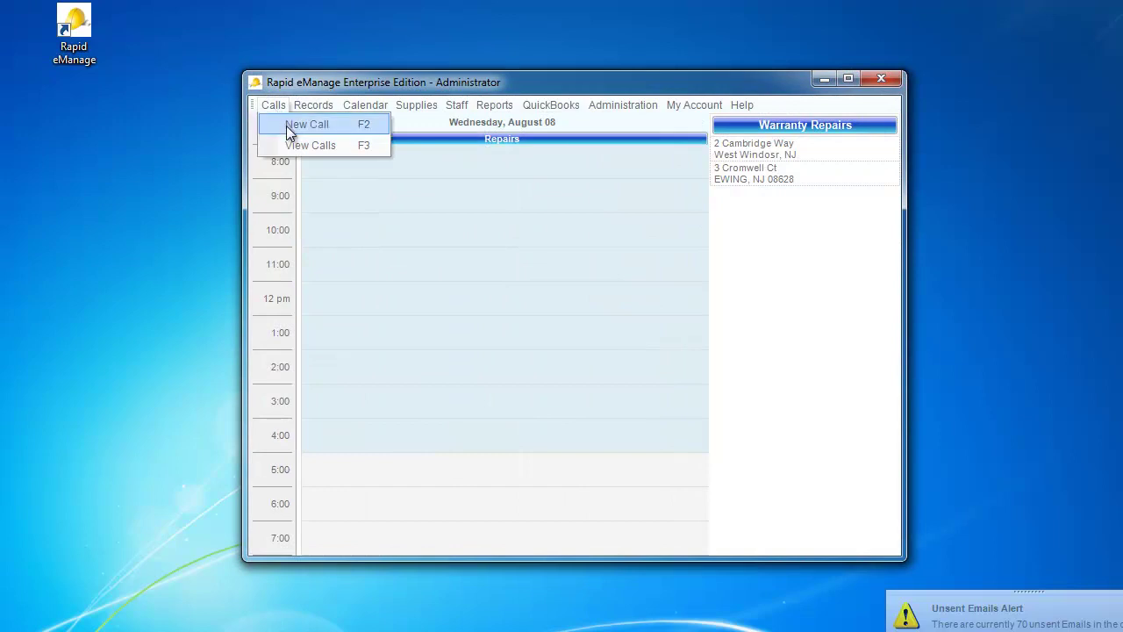
{"action": "left_click", "coordinate": [286, 128]}
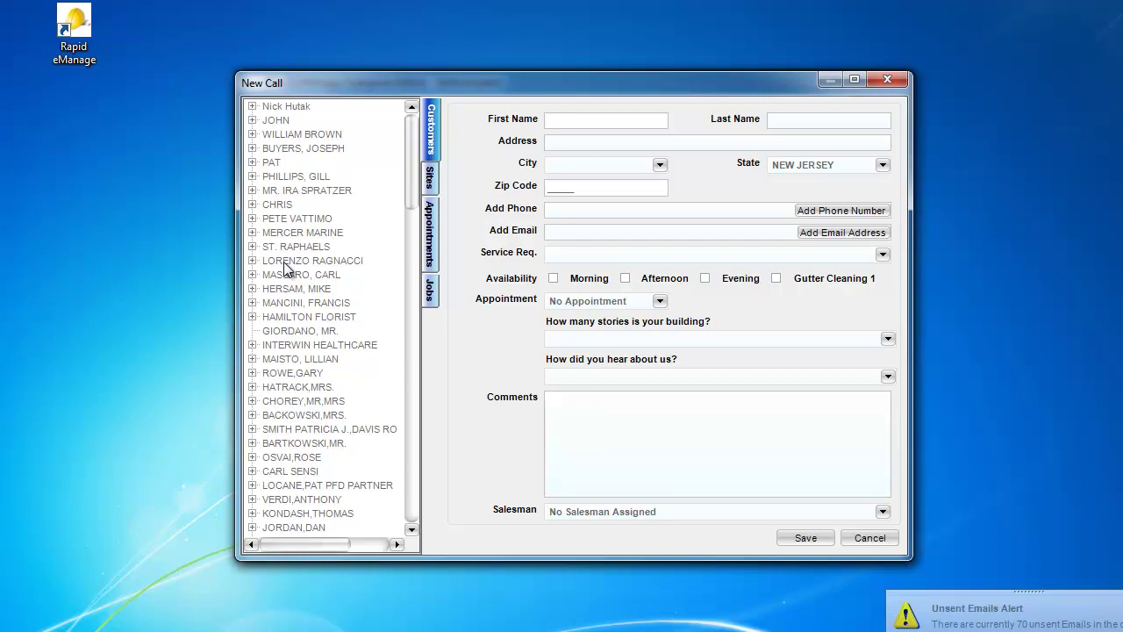
{"action": "left_click", "coordinate": [430, 180]}
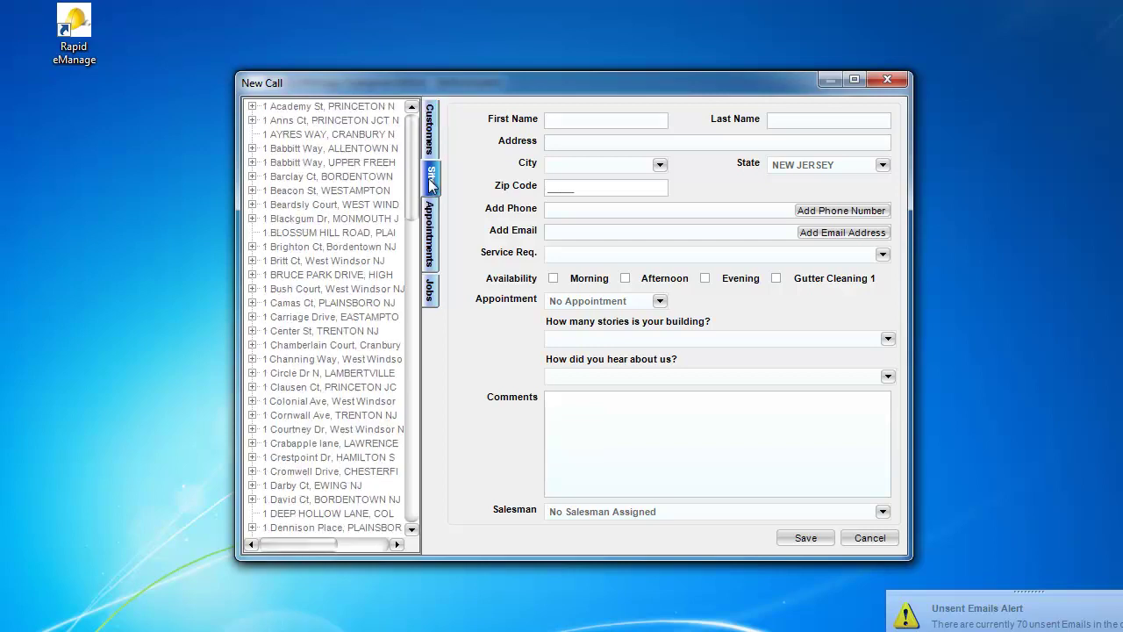
{"action": "left_click", "coordinate": [885, 254]}
{"action": "scroll", "coordinate": [885, 379], "scroll_direction": "down", "scroll_amount": 5}
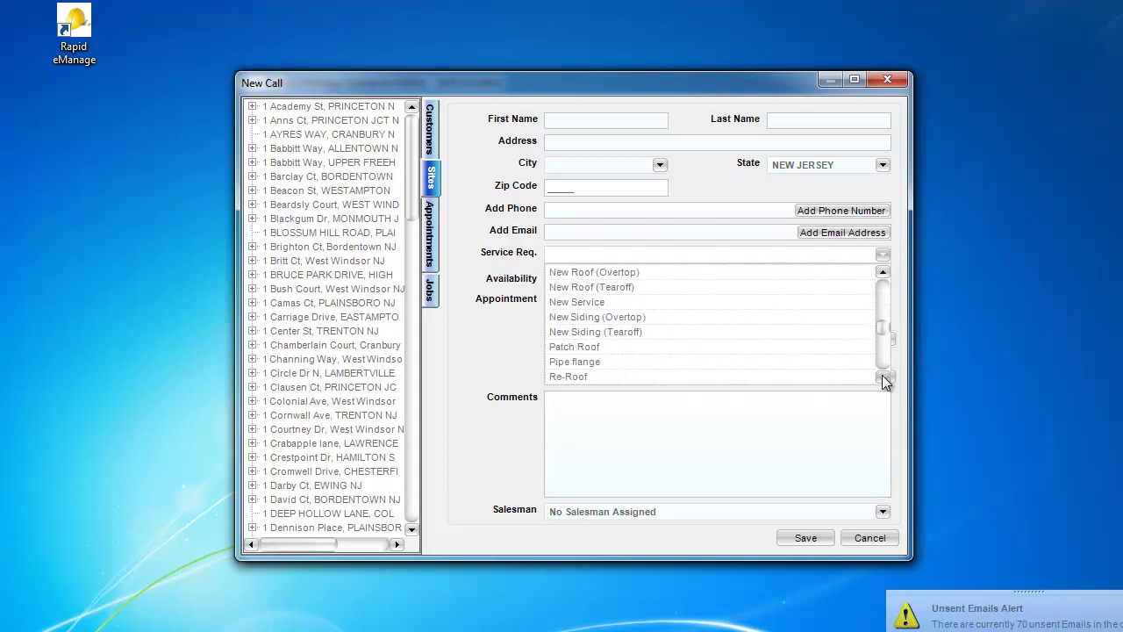
{"action": "left_click", "coordinate": [480, 337]}
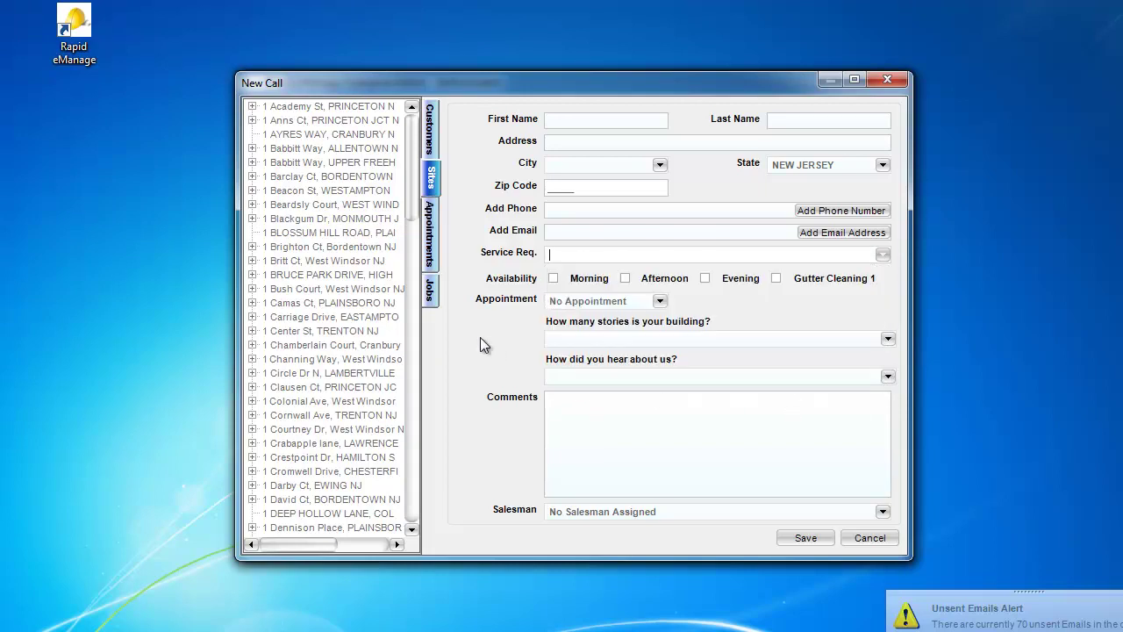
{"action": "left_click", "coordinate": [882, 514]}
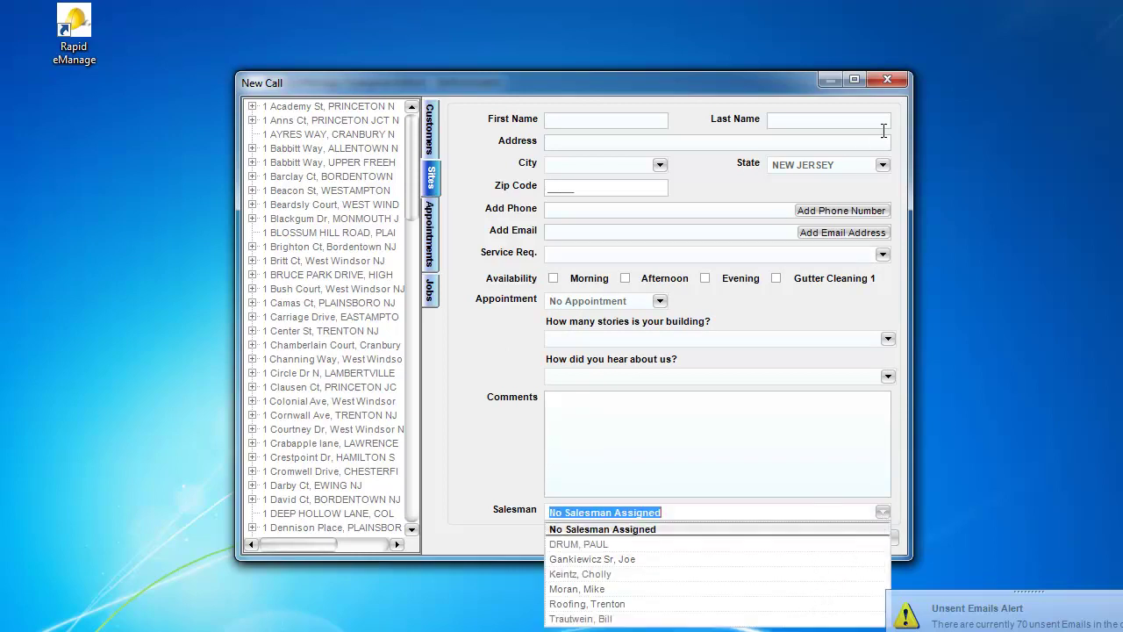
{"action": "left_click", "coordinate": [485, 428]}
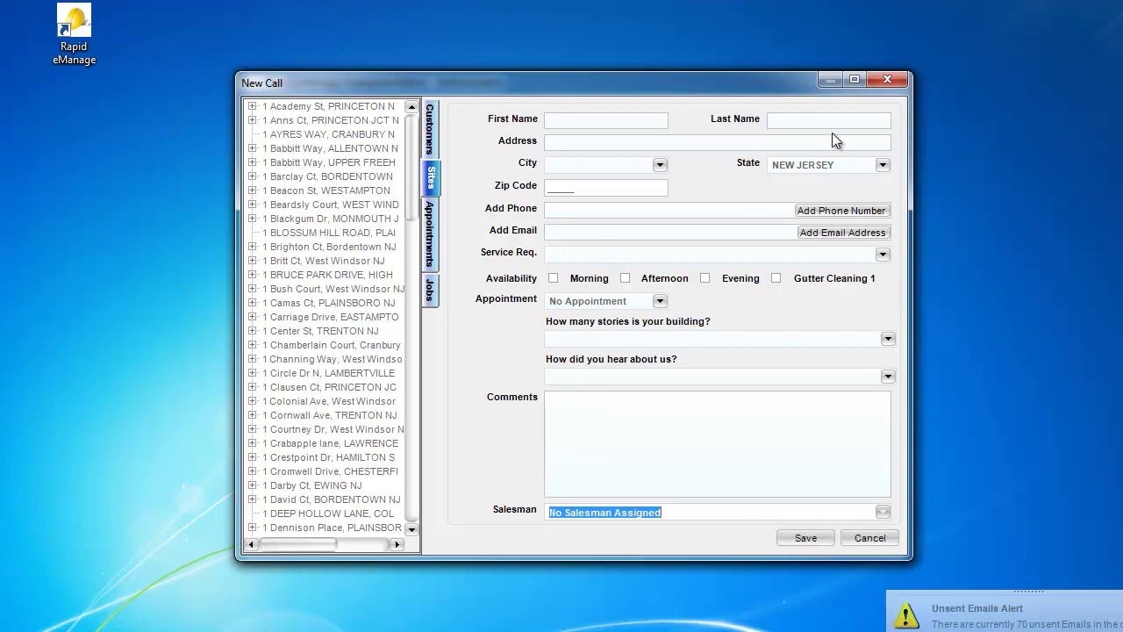
{"action": "left_click", "coordinate": [888, 80]}
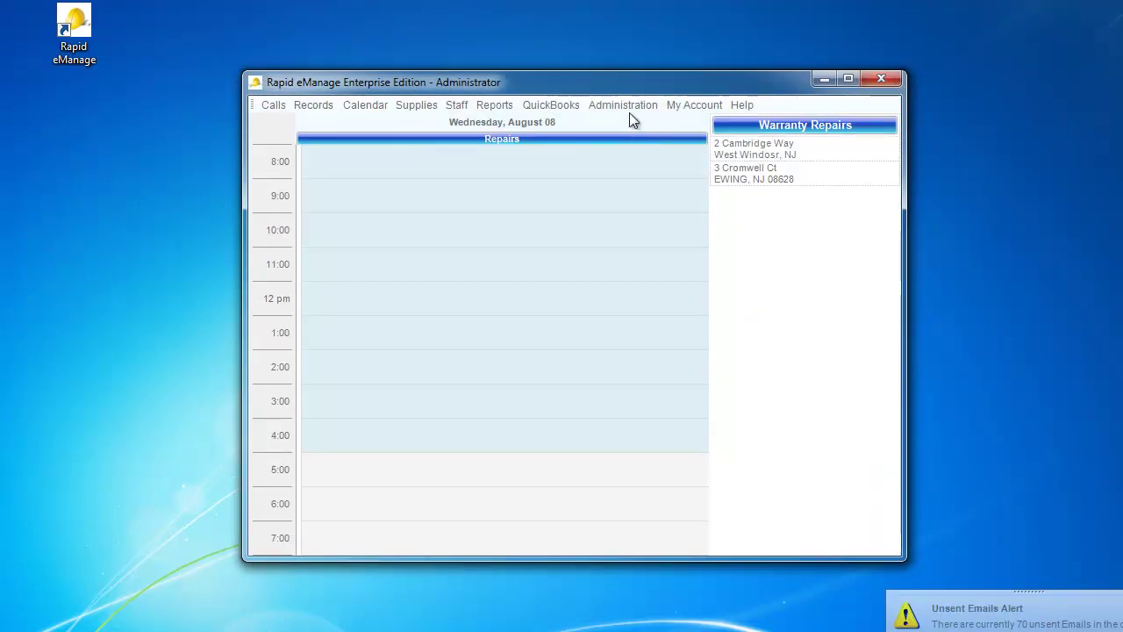
{"action": "left_click", "coordinate": [422, 108]}
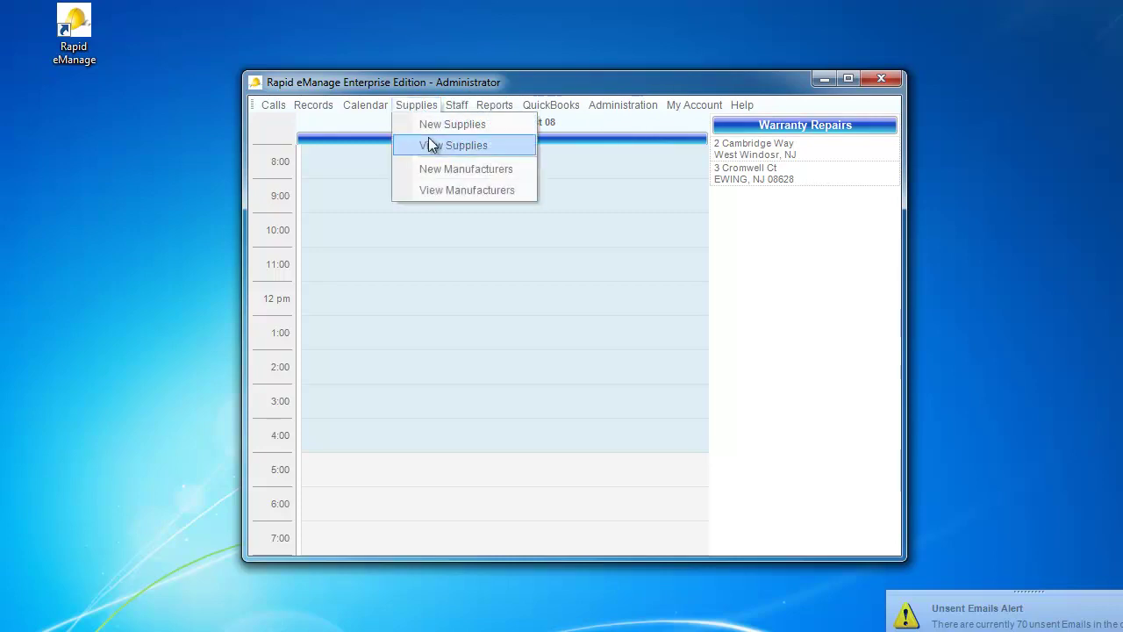
{"action": "left_click", "coordinate": [431, 145]}
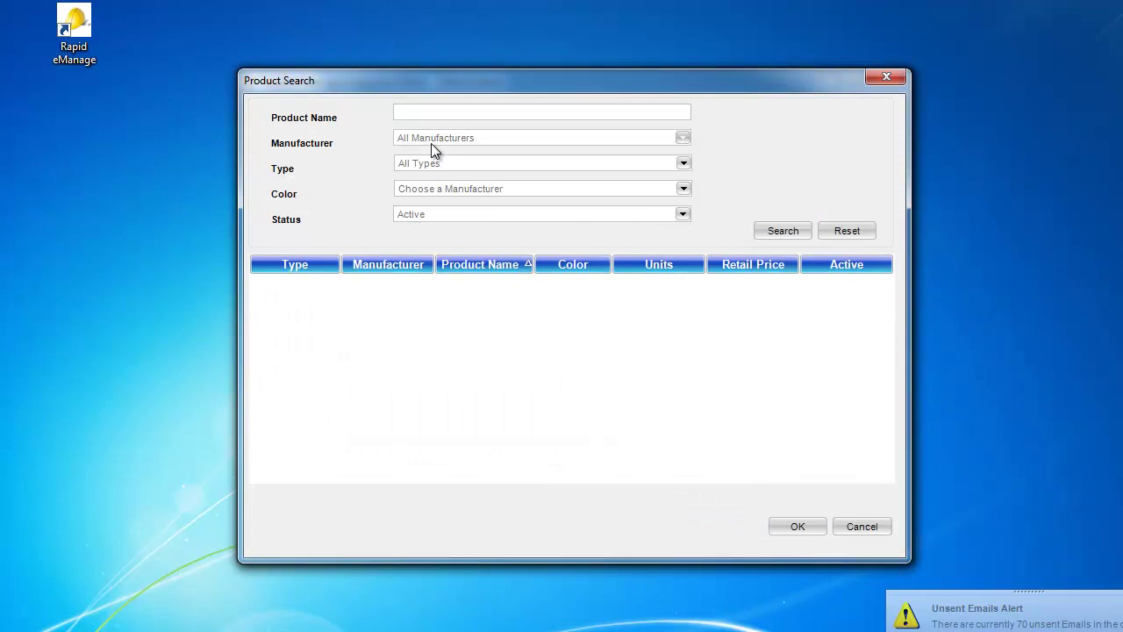
{"action": "left_click", "coordinate": [683, 166]}
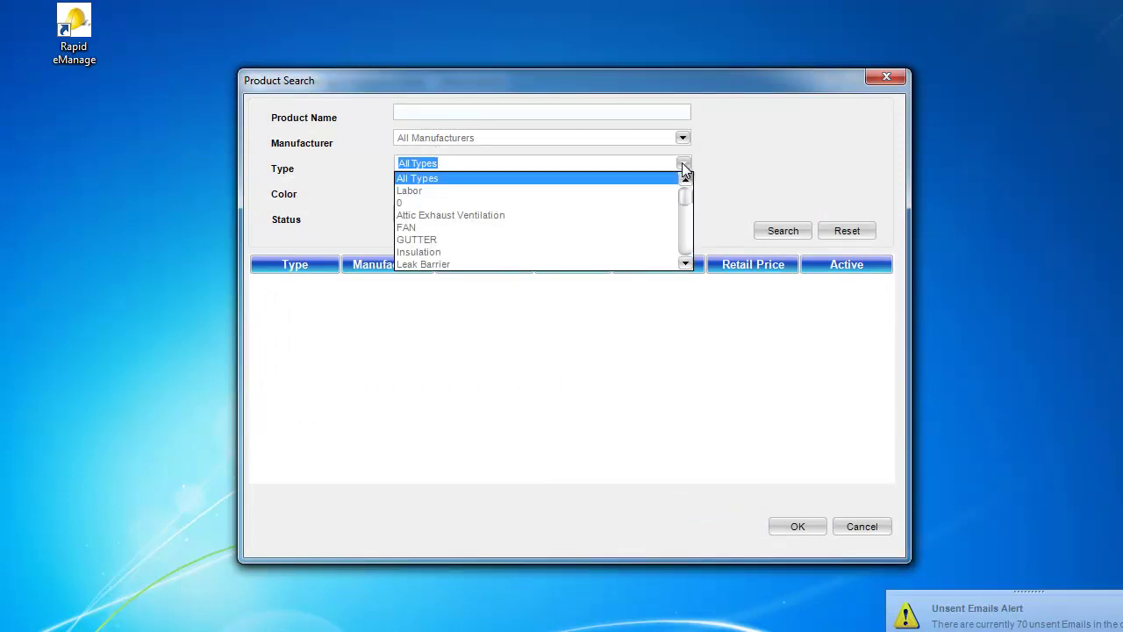
{"action": "left_click", "coordinate": [764, 231]}
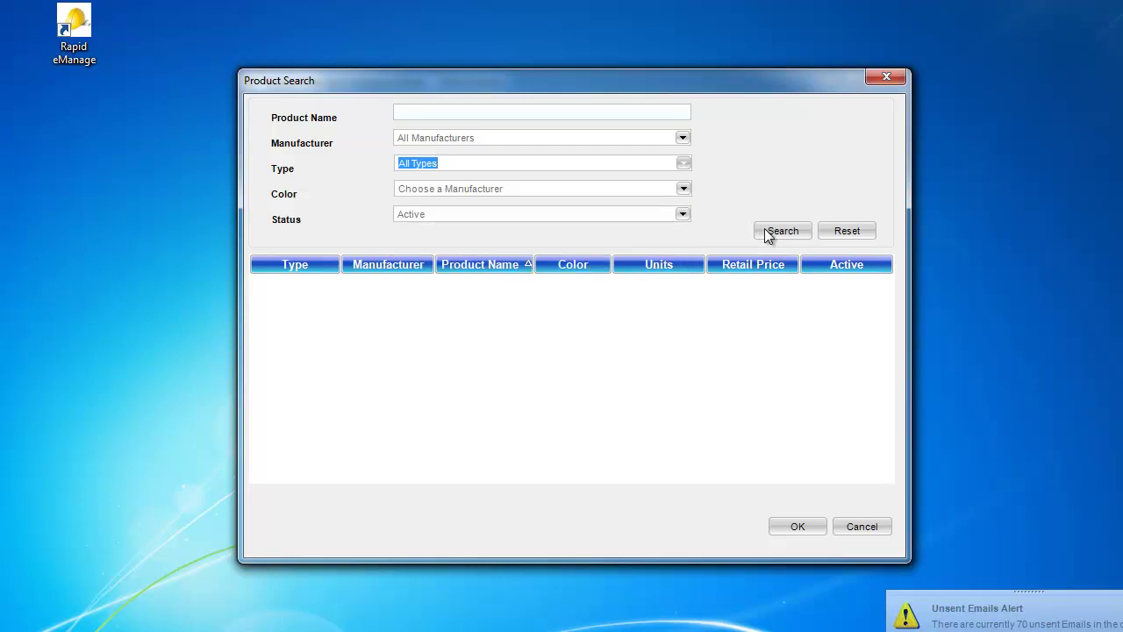
{"action": "left_click", "coordinate": [771, 232]}
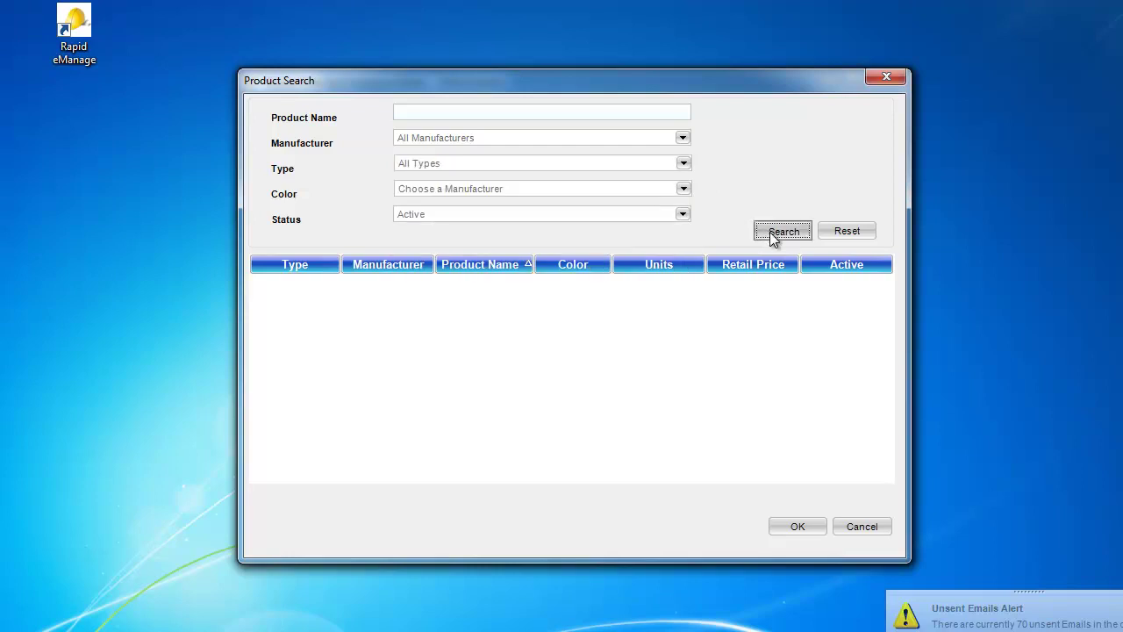
{"action": "left_click_drag", "start_coordinate": [886, 285], "coordinate": [889, 411]}
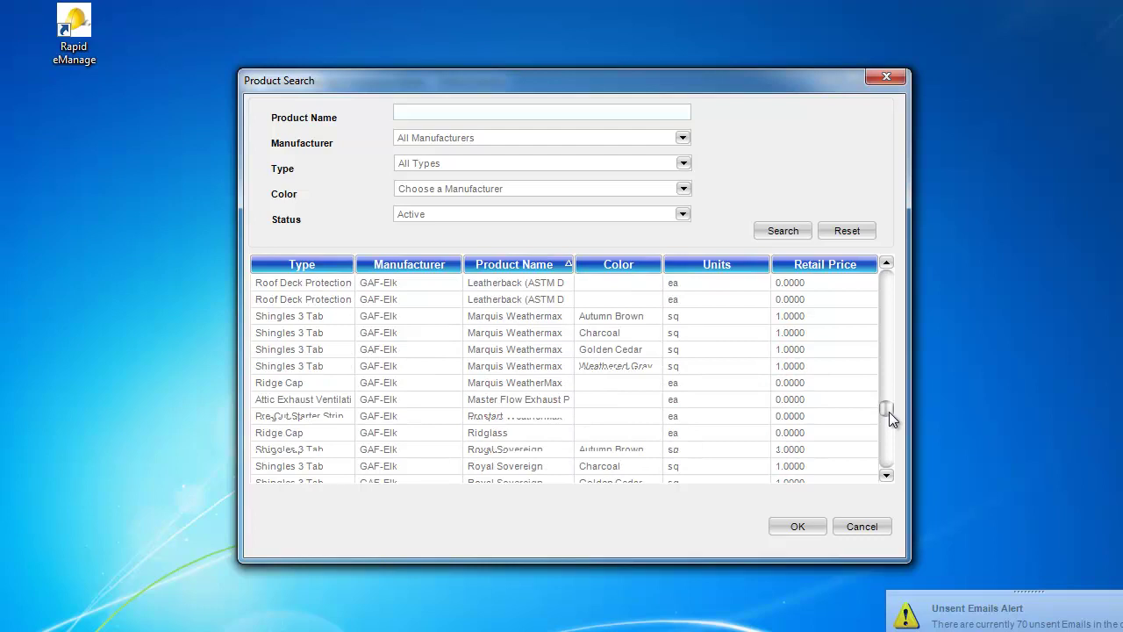
{"action": "left_click_drag", "start_coordinate": [889, 412], "coordinate": [889, 412]}
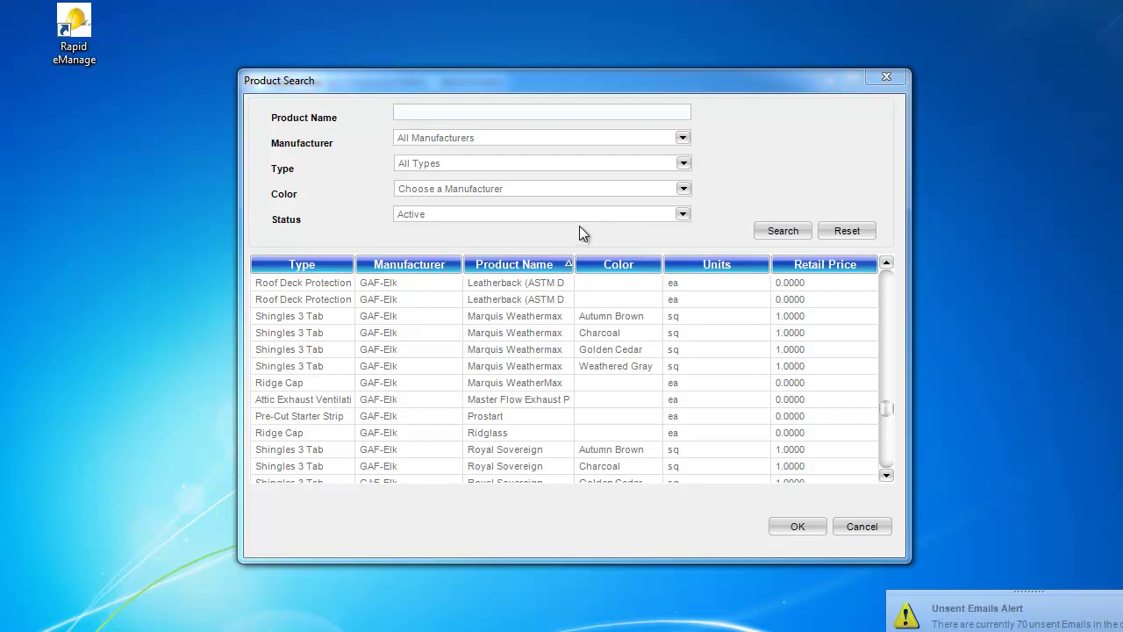
{"action": "left_click", "coordinate": [885, 79]}
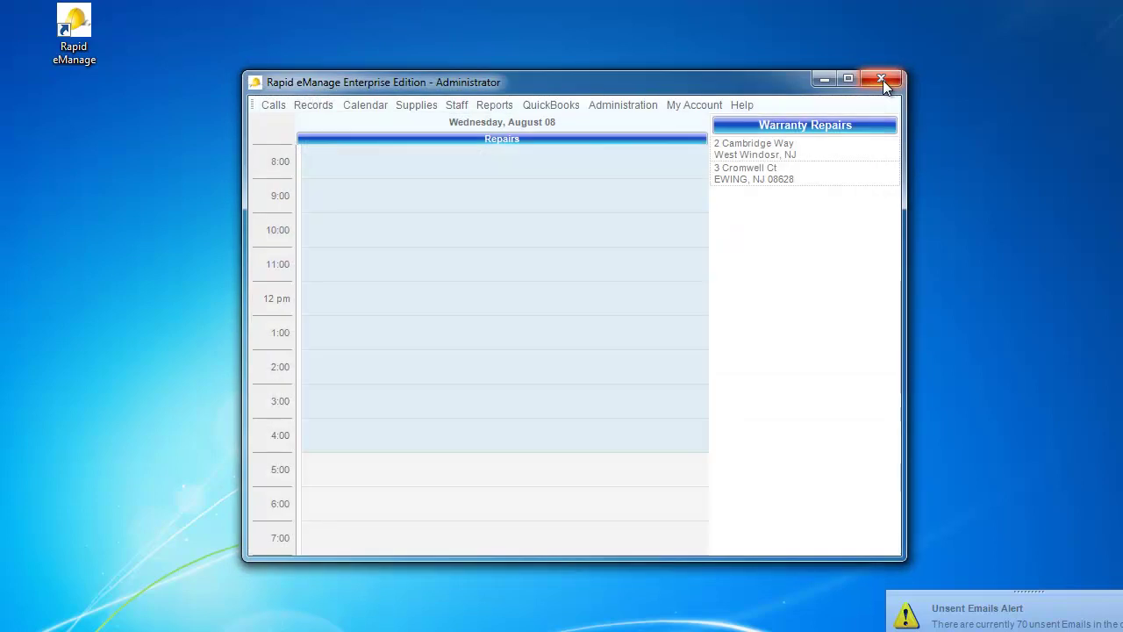
Step: Start a new call and select the existing customer found by their site house number
{"action": "left_click", "coordinate": [271, 109]}
{"action": "left_click", "coordinate": [282, 127]}
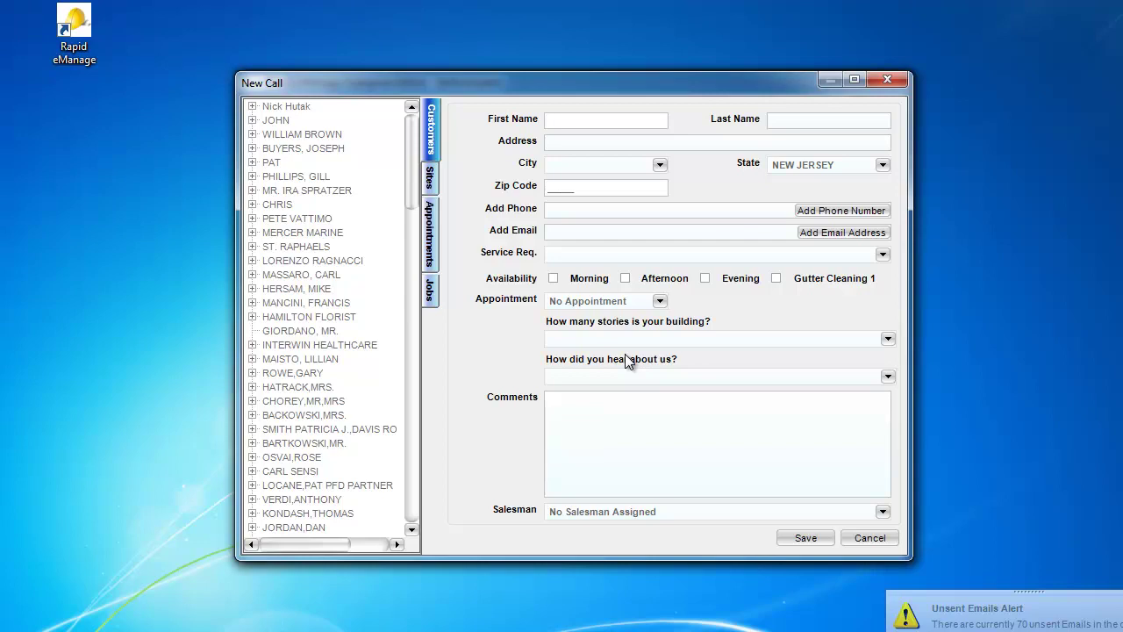
{"action": "left_click", "coordinate": [431, 180]}
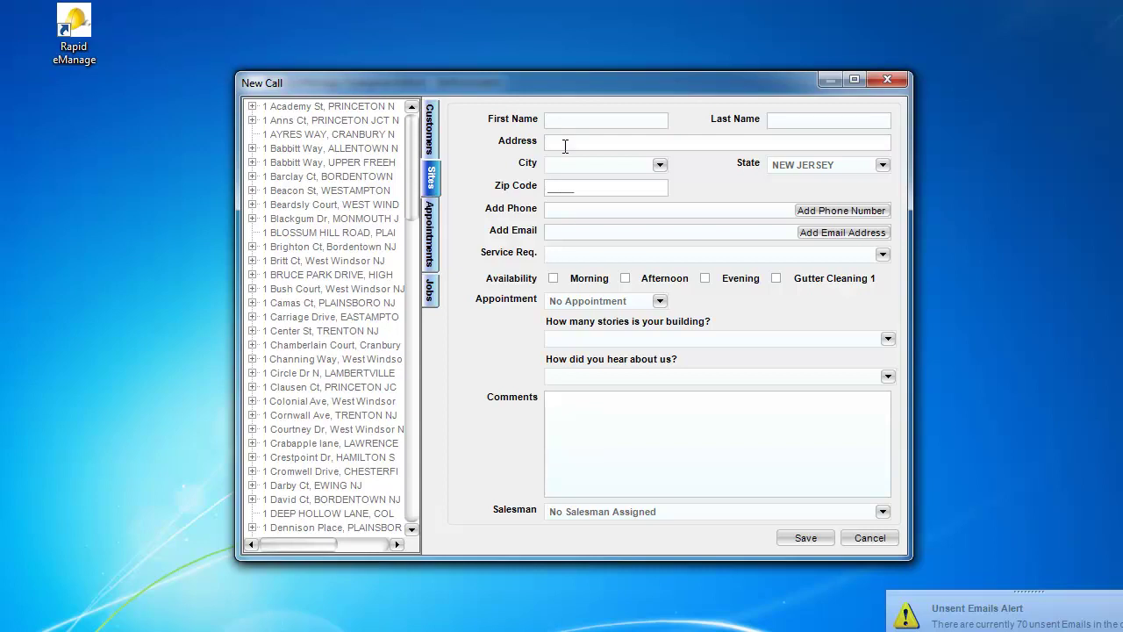
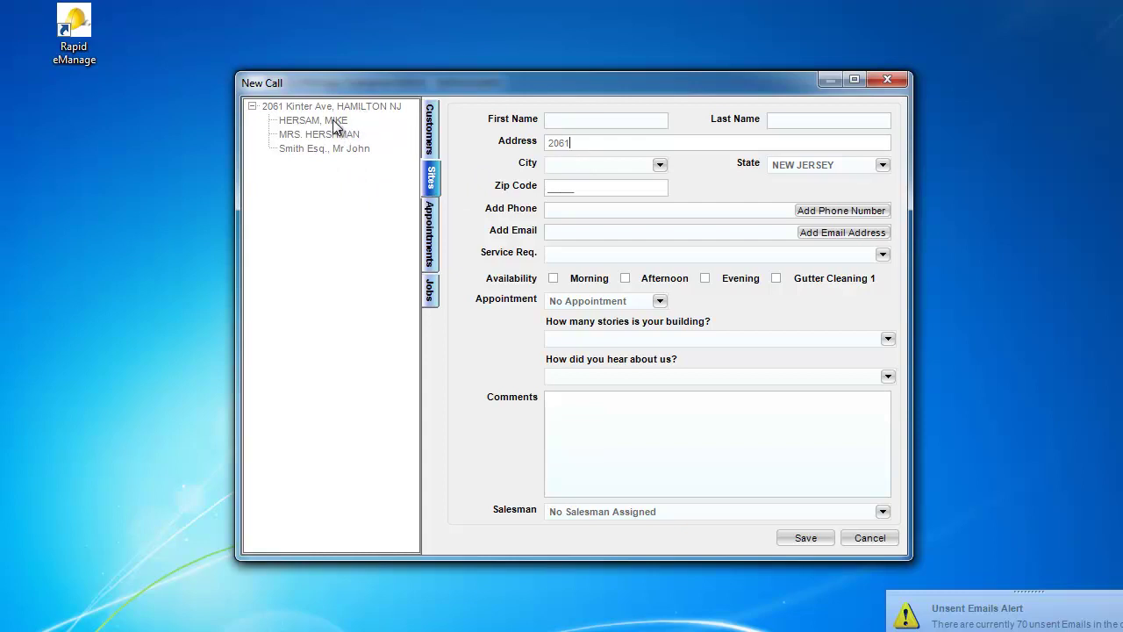
{"action": "left_click", "coordinate": [333, 120]}
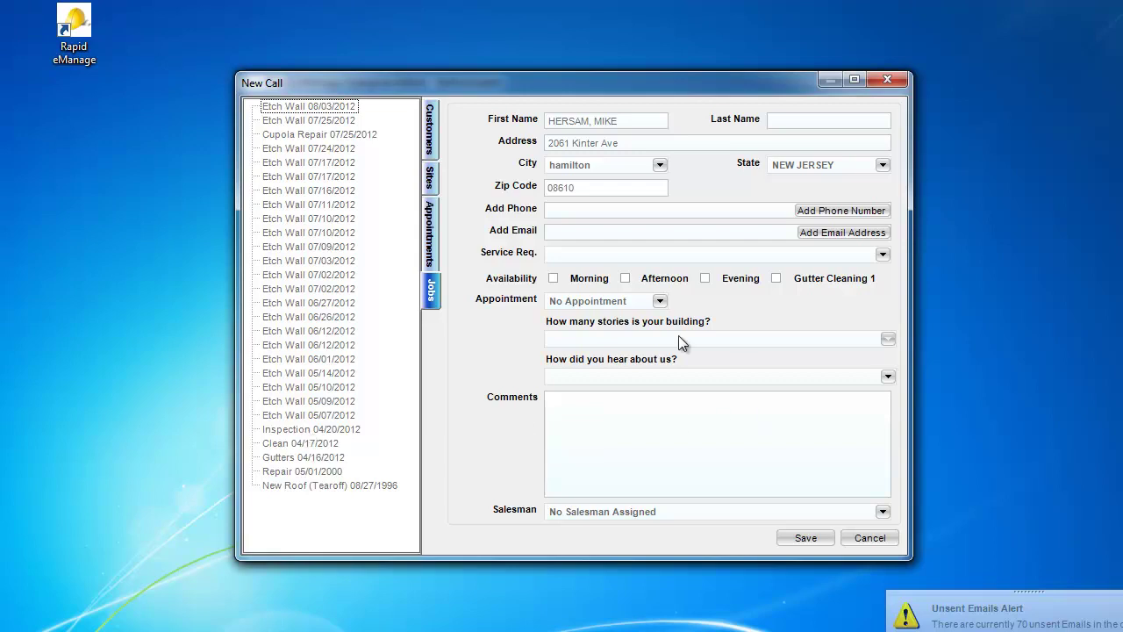
Step: Set the call's service request to Etch Wall and bring up the appointment calendar
{"action": "left_click", "coordinate": [883, 256]}
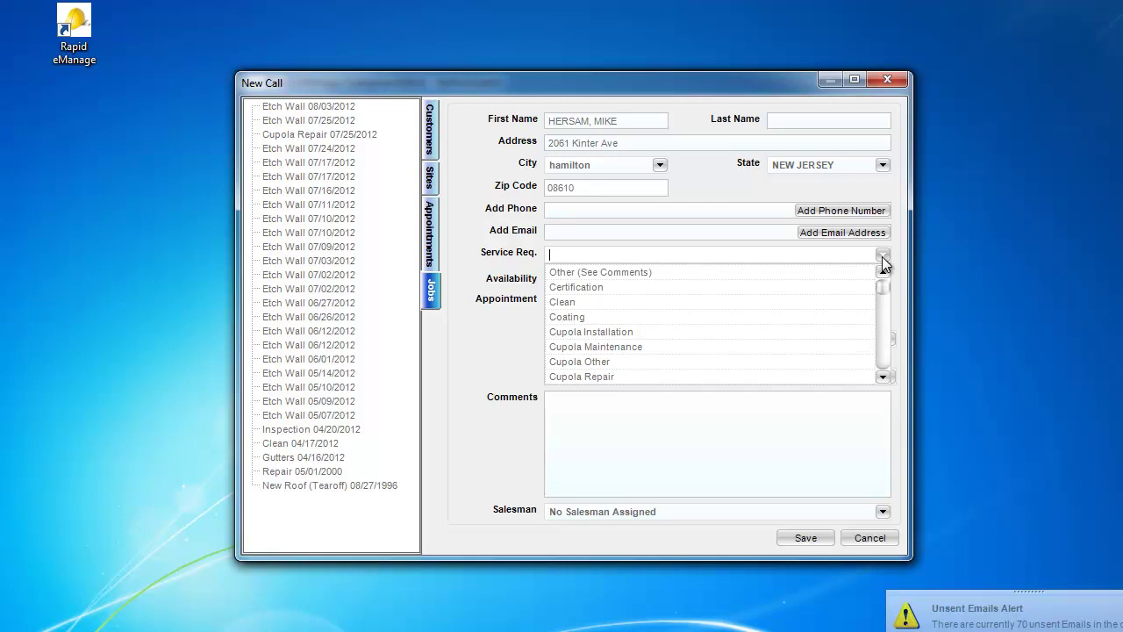
{"action": "left_click", "coordinate": [882, 376]}
{"action": "left_click", "coordinate": [882, 376]}
{"action": "left_click", "coordinate": [882, 377]}
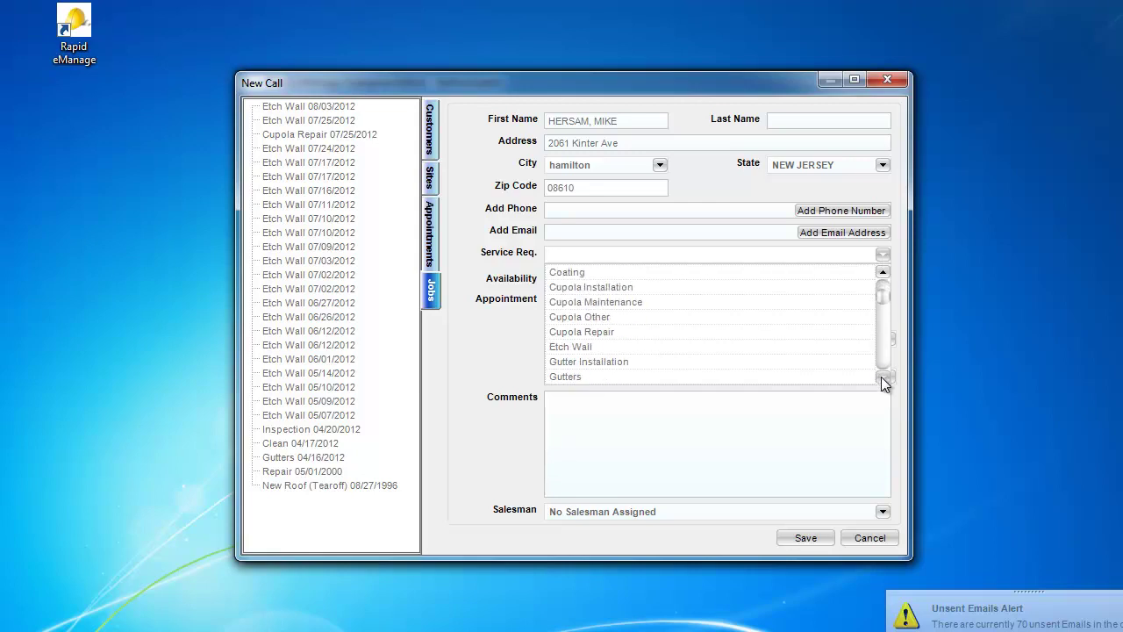
{"action": "left_click", "coordinate": [693, 348]}
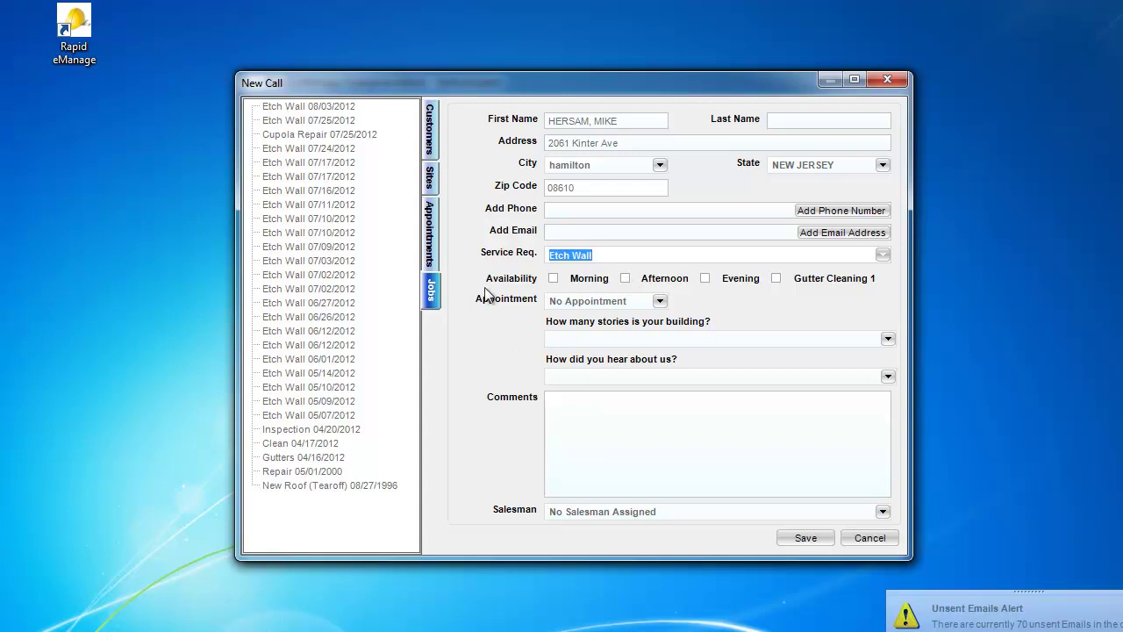
{"action": "left_click", "coordinate": [427, 239]}
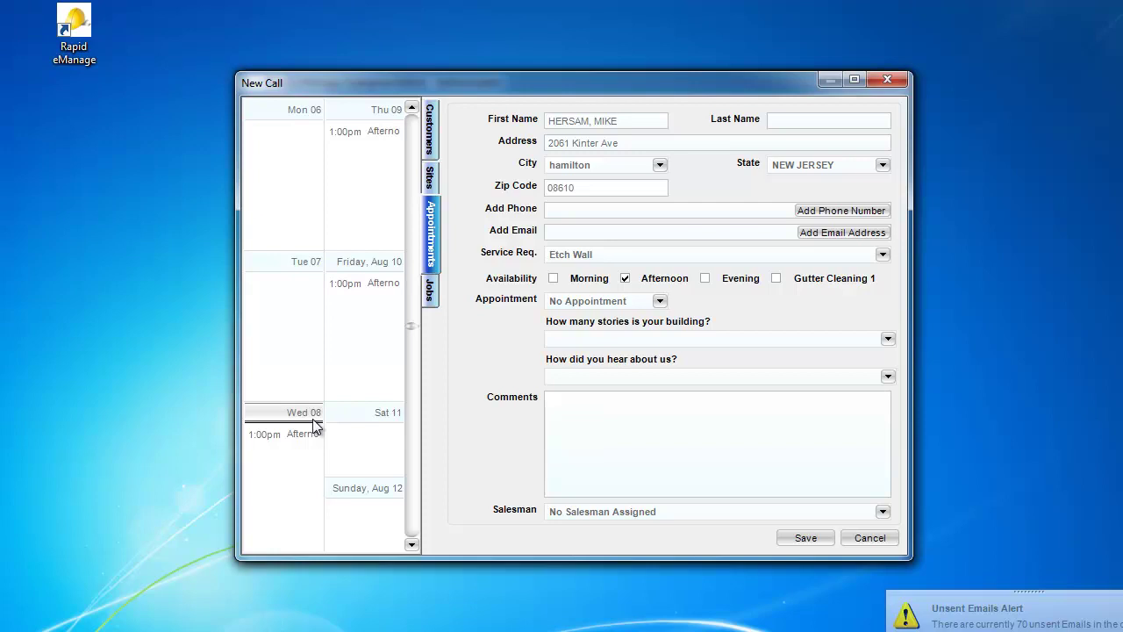
Step: Book the Wed 08 1:00pm afternoon slot, leaving the appointment type unchanged
{"action": "left_click", "coordinate": [298, 435]}
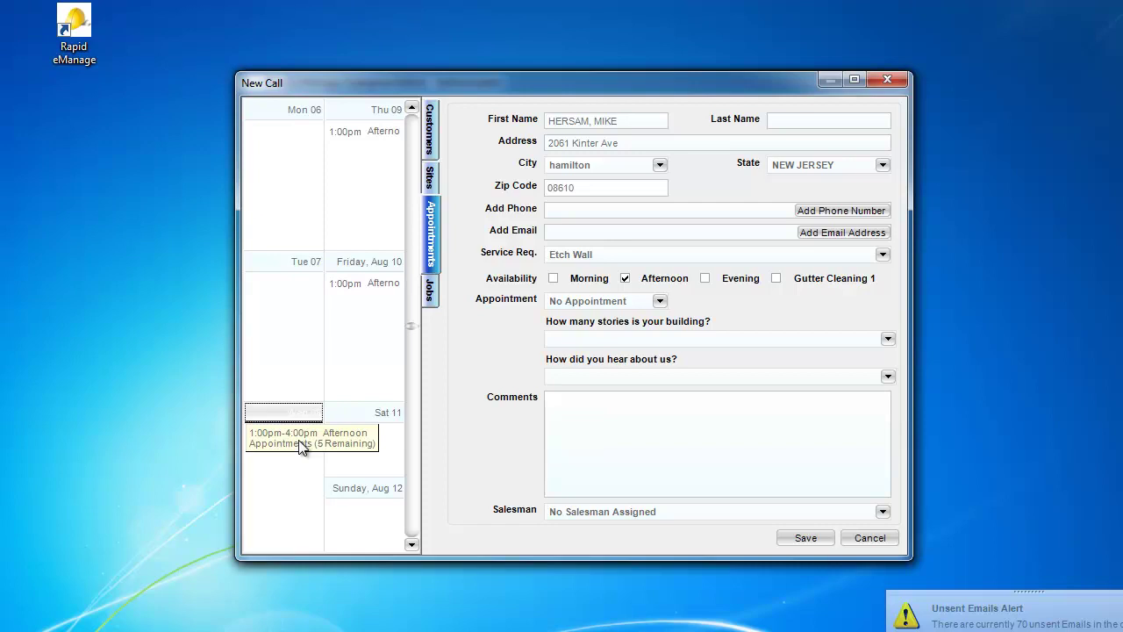
{"action": "left_click", "coordinate": [660, 300]}
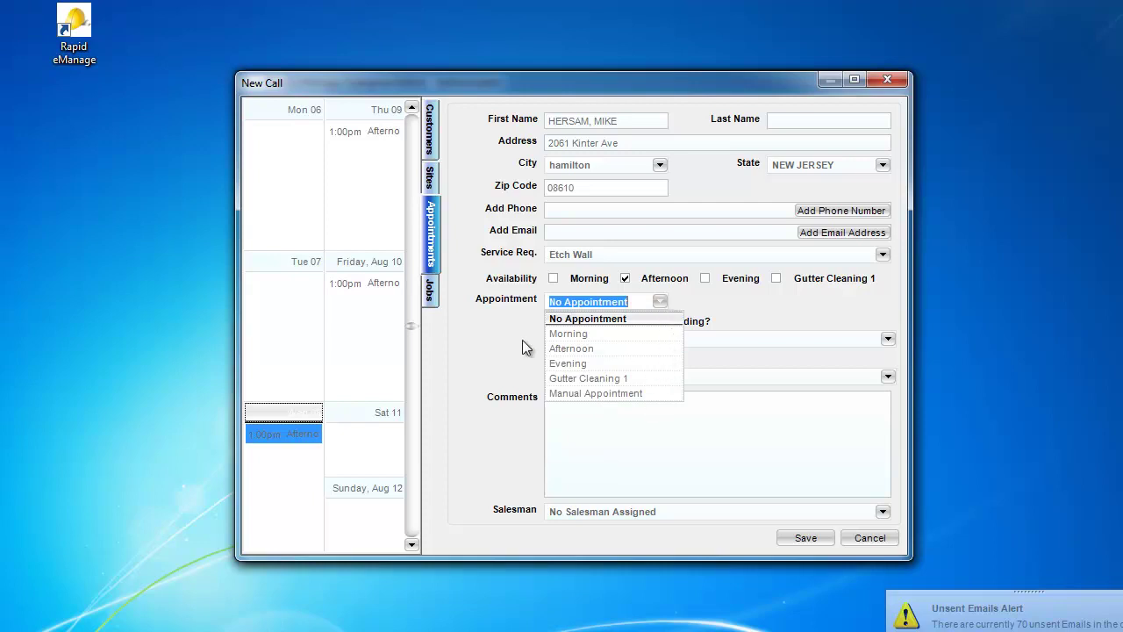
{"action": "left_click", "coordinate": [486, 345]}
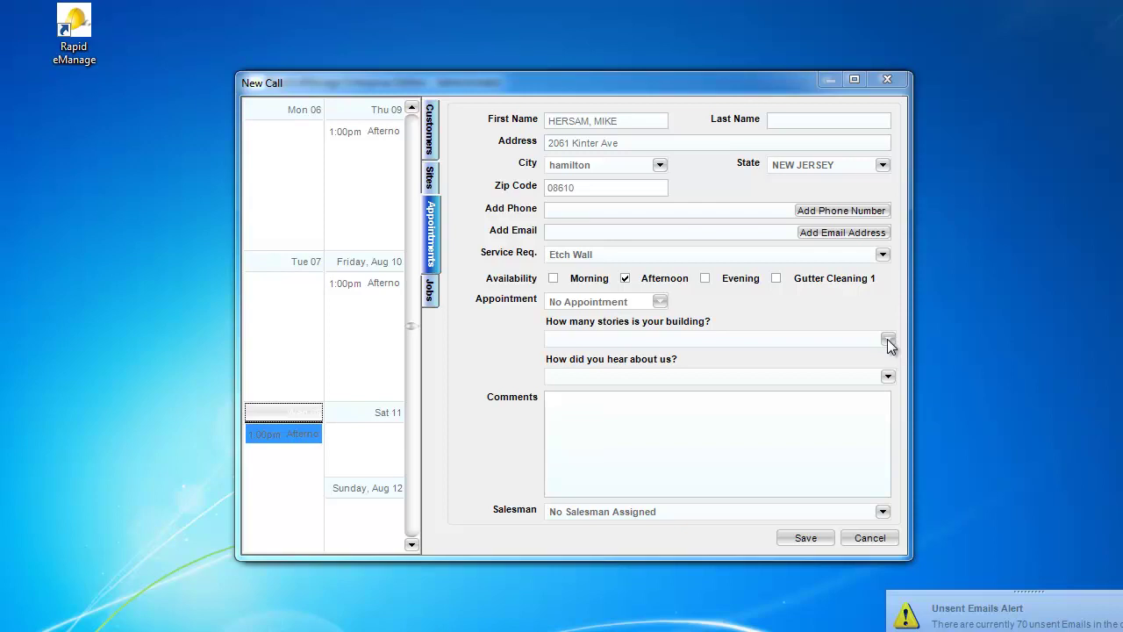
Step: Record the building as 2 stories and Billboard as the referral source
{"action": "left_click", "coordinate": [887, 339]}
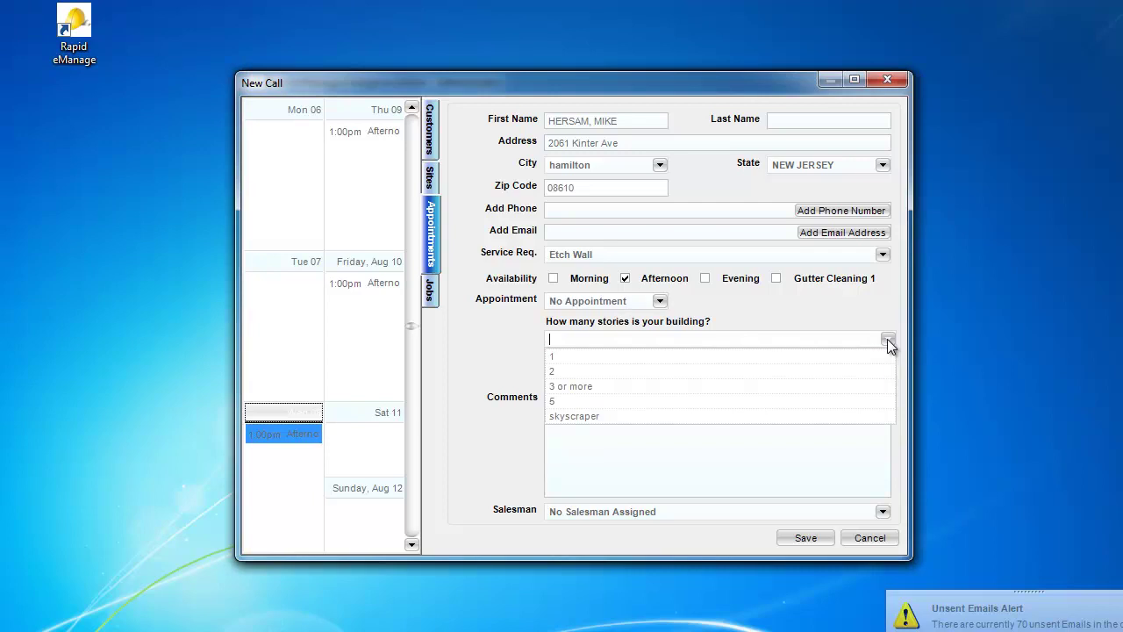
{"action": "left_click", "coordinate": [579, 369]}
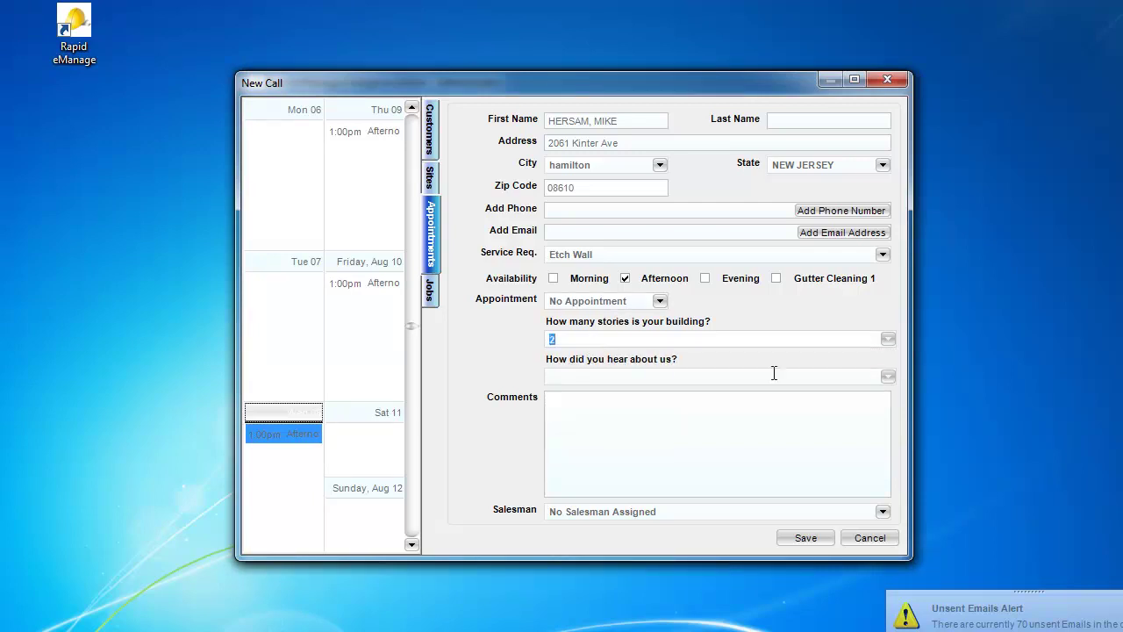
{"action": "left_click", "coordinate": [887, 375]}
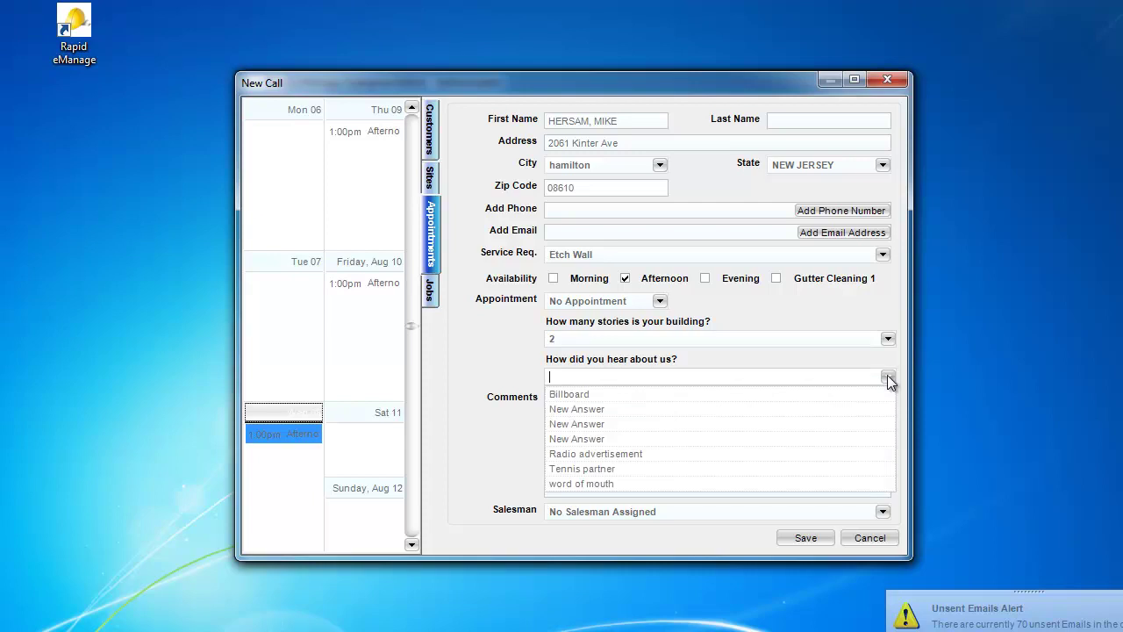
{"action": "left_click", "coordinate": [708, 394]}
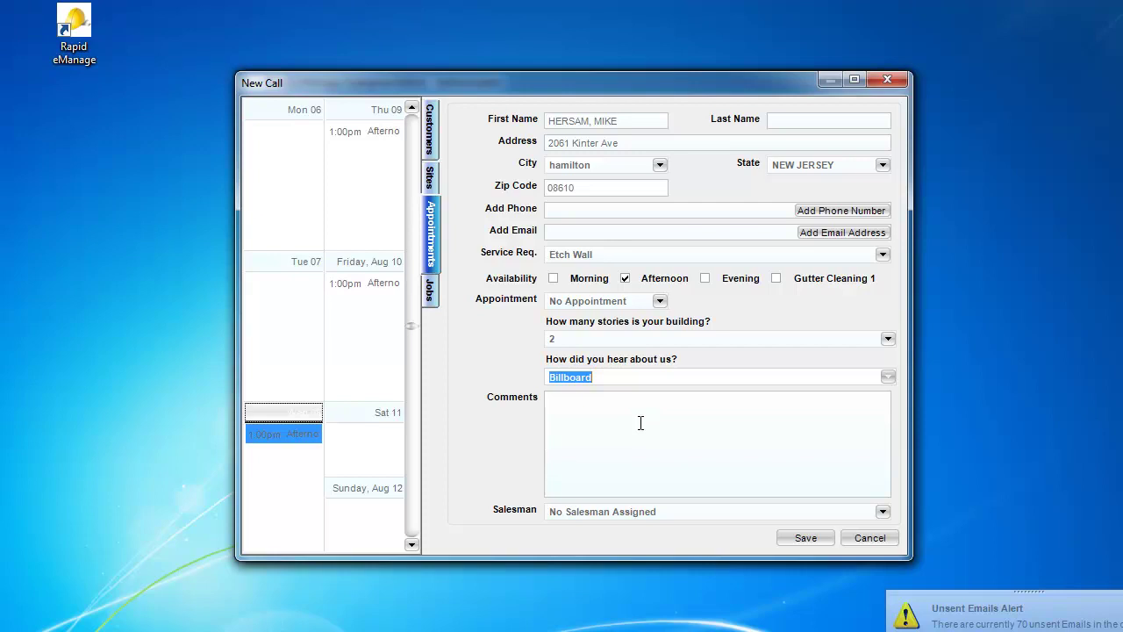
Step: Comment 'This is a loyal customer. Treat with respect.' and 'Stay away from fence. Neighbor has large dog'
{"action": "left_click", "coordinate": [640, 423]}
{"action": "type", "text": "T"}
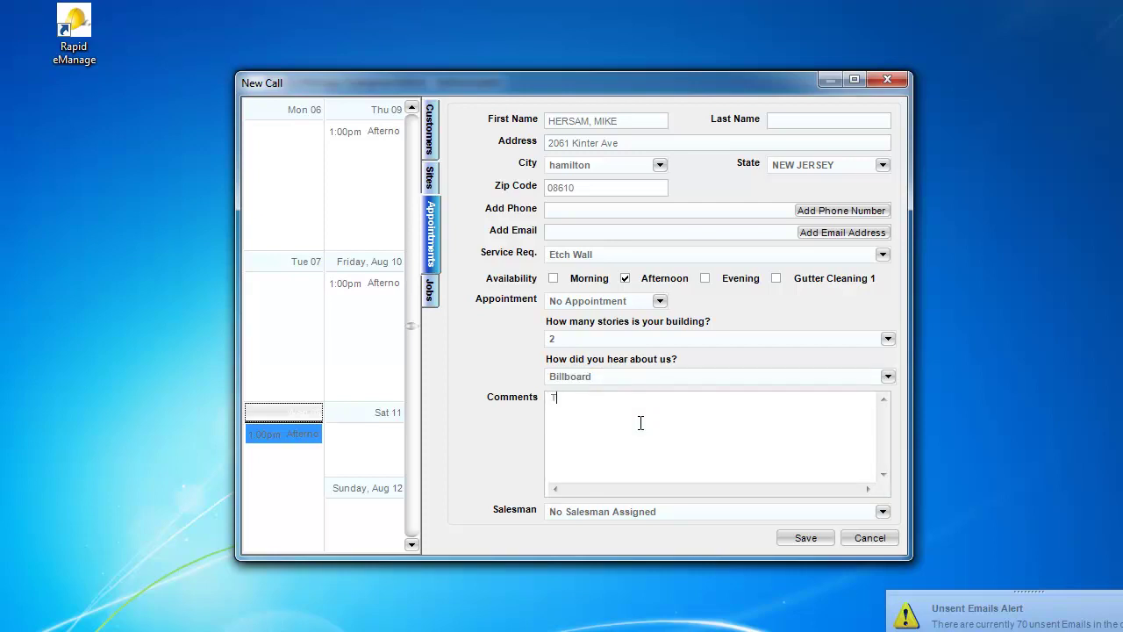
{"action": "type", "text": "his is a loyal customer. Treat with respect."}
{"action": "key", "text": "Return"}
{"action": "type", "text": "Stay away from fence. Neighbor"}
{"action": "type", "text": "has"}
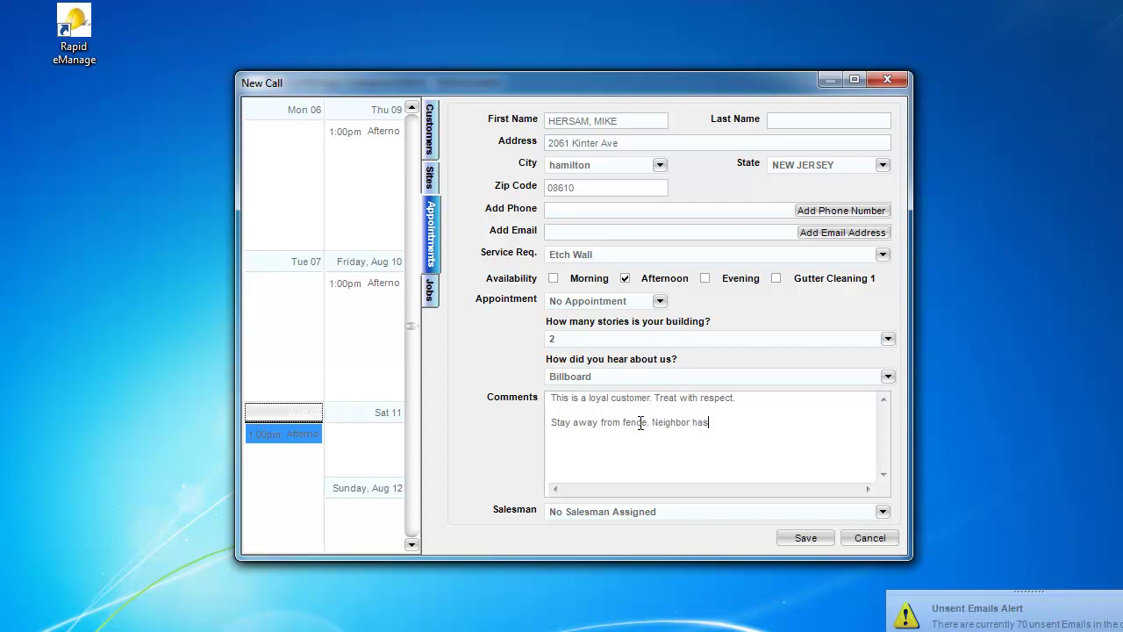
{"action": "type", "text": " large dog."}
Step: Assign the first listed salesman to the Etch Wall call and save it
{"action": "left_click", "coordinate": [883, 511]}
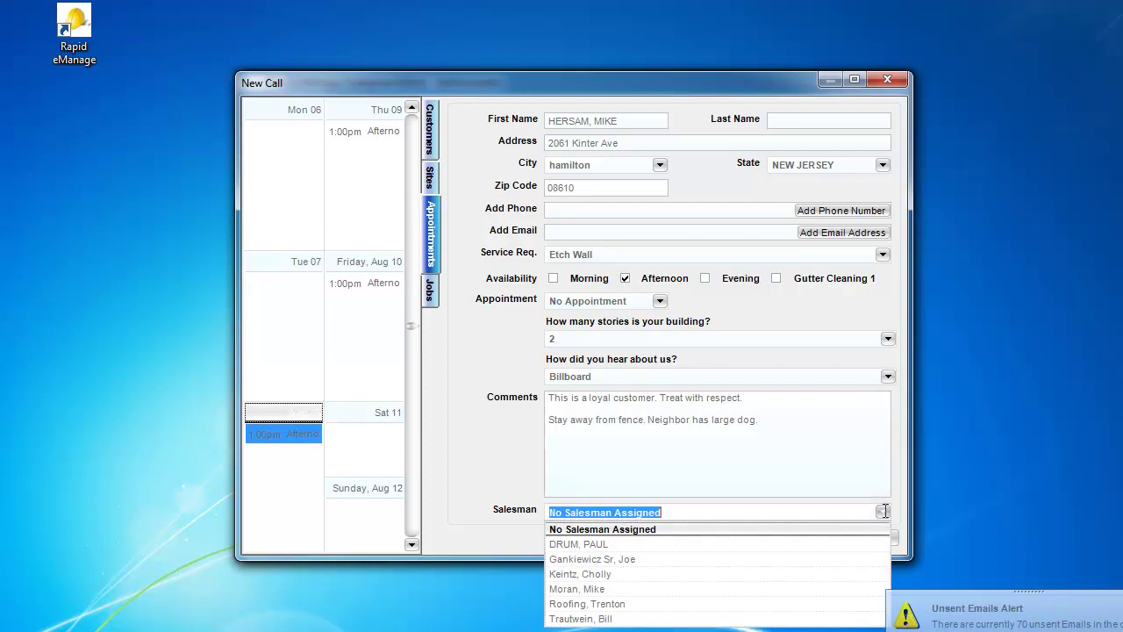
{"action": "left_click", "coordinate": [755, 545]}
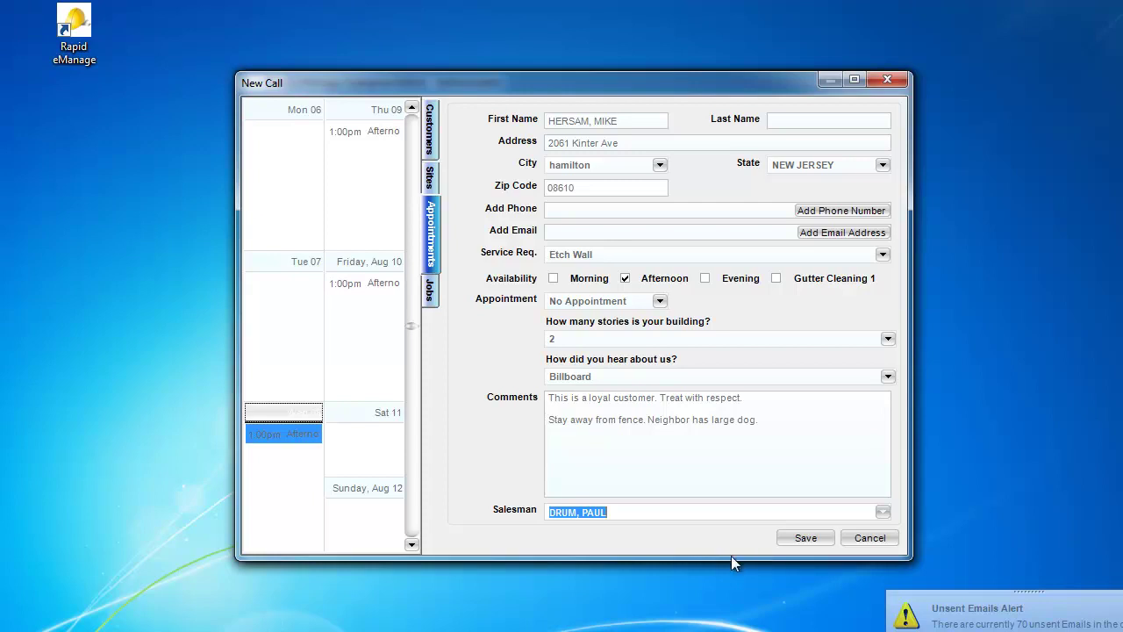
{"action": "left_click", "coordinate": [794, 539]}
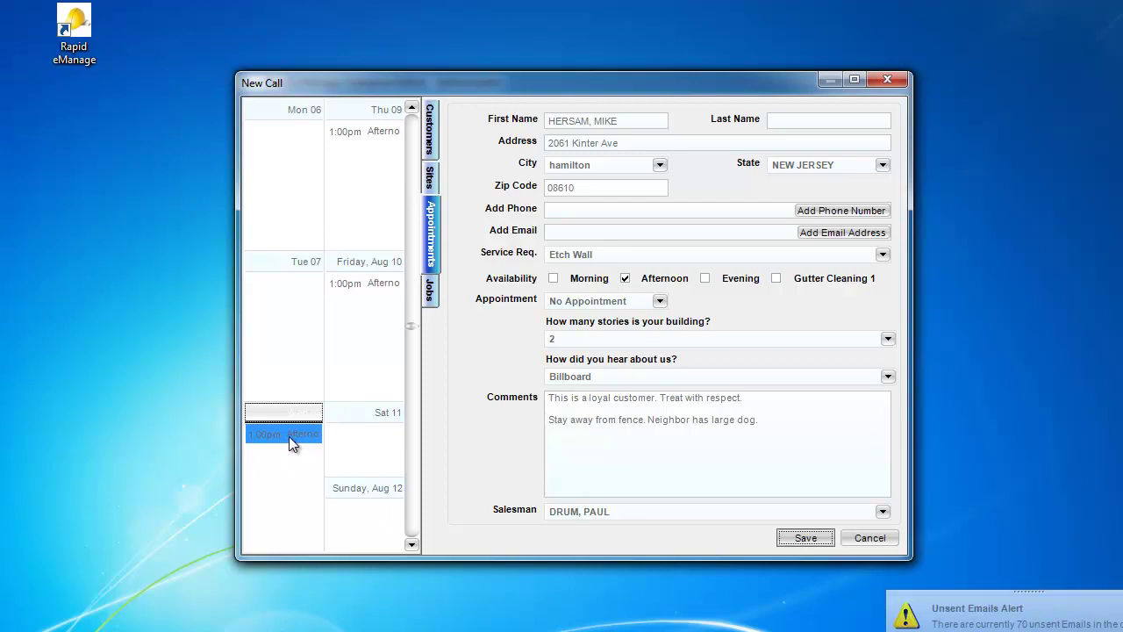
{"action": "left_click", "coordinate": [807, 541]}
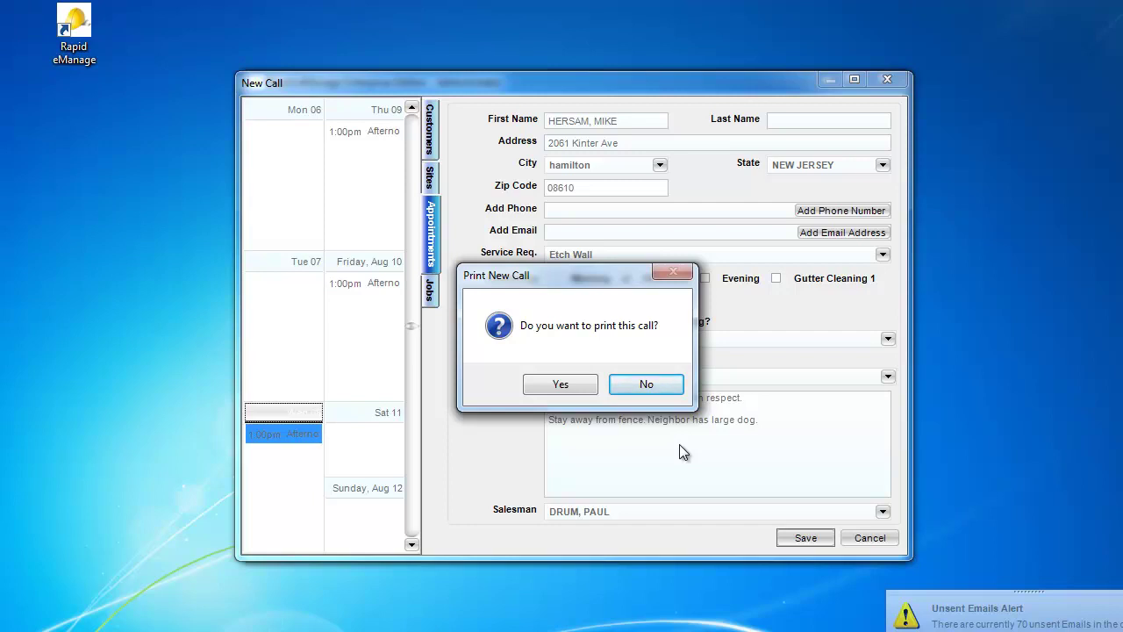
Step: Decline printing the new call and open the View Calls search
{"action": "left_click", "coordinate": [636, 387]}
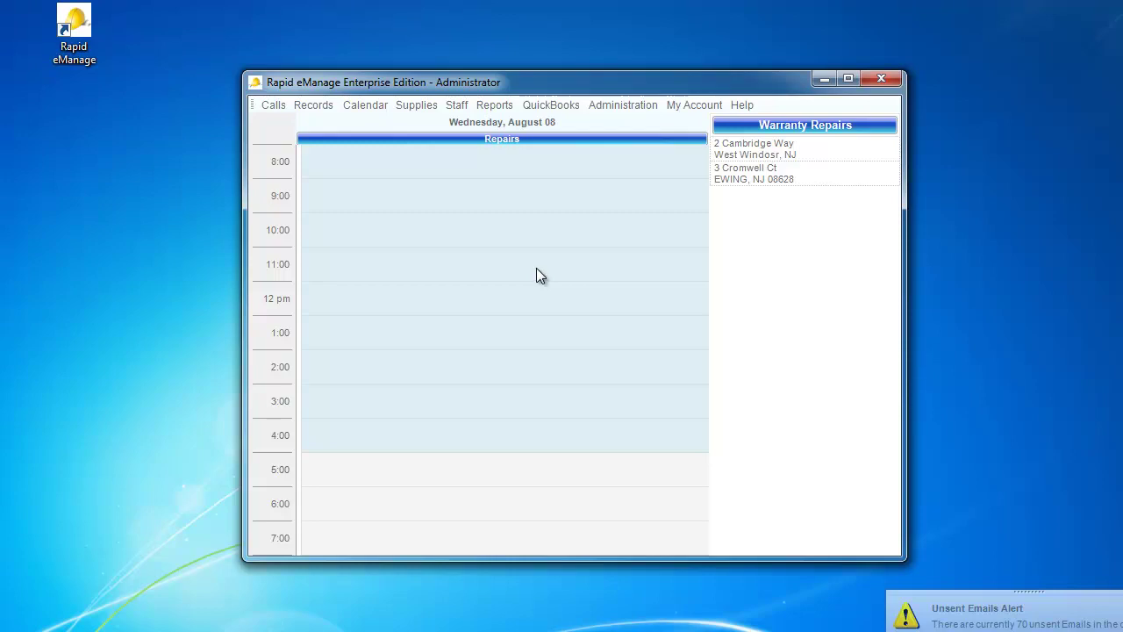
{"action": "left_click", "coordinate": [273, 108]}
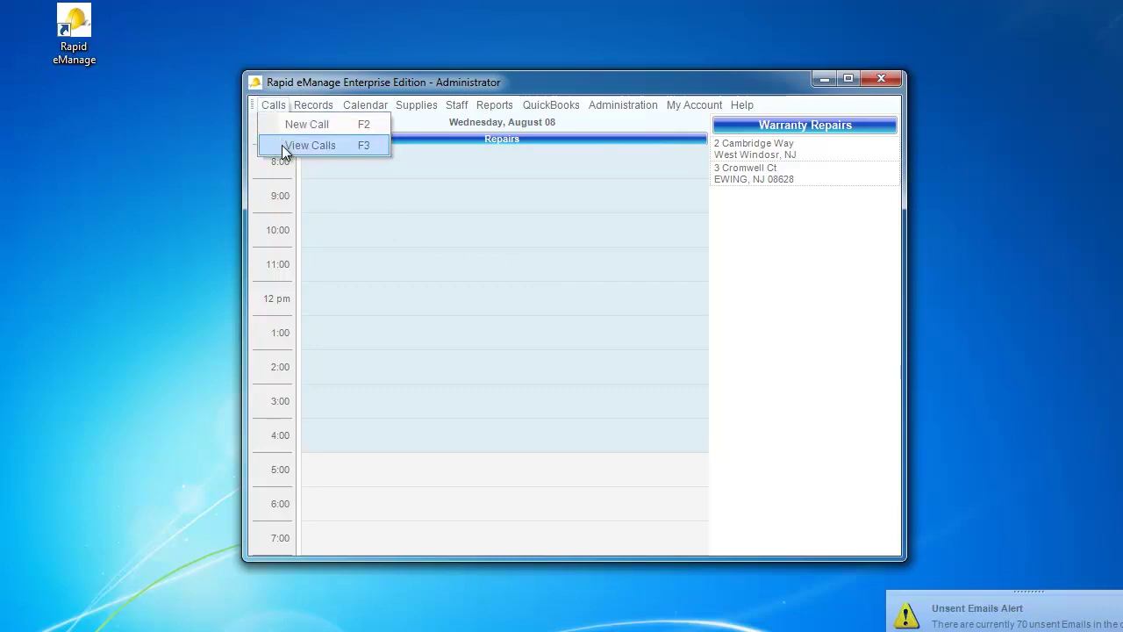
{"action": "left_click", "coordinate": [282, 144]}
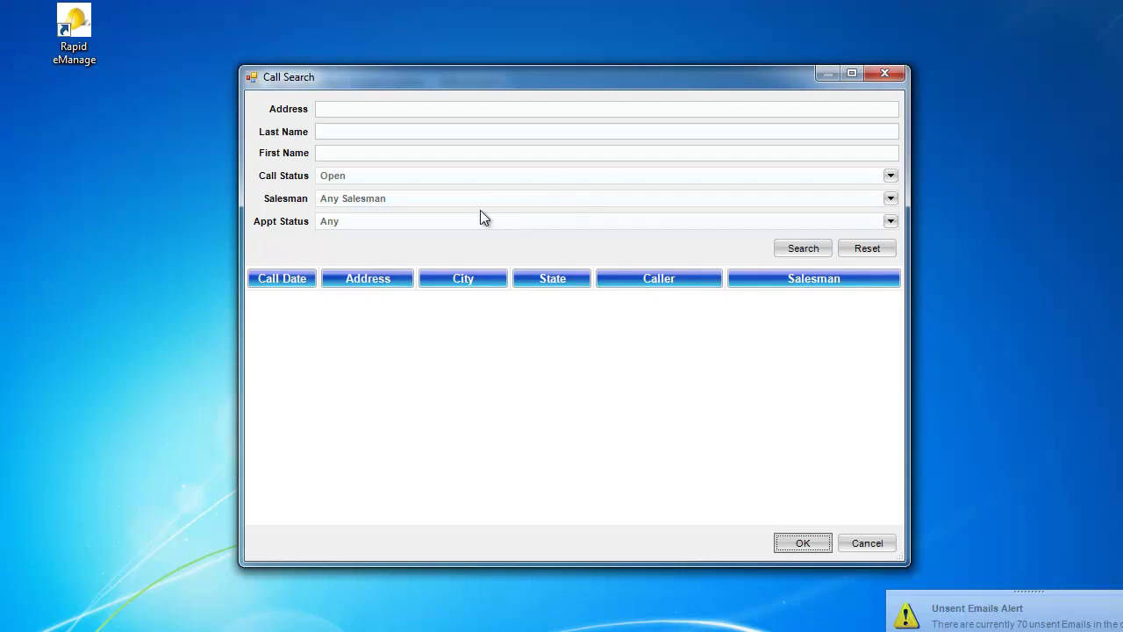
Step: Search calls by the site's street address and the job's salesman, then open the result
{"action": "left_click", "coordinate": [380, 115]}
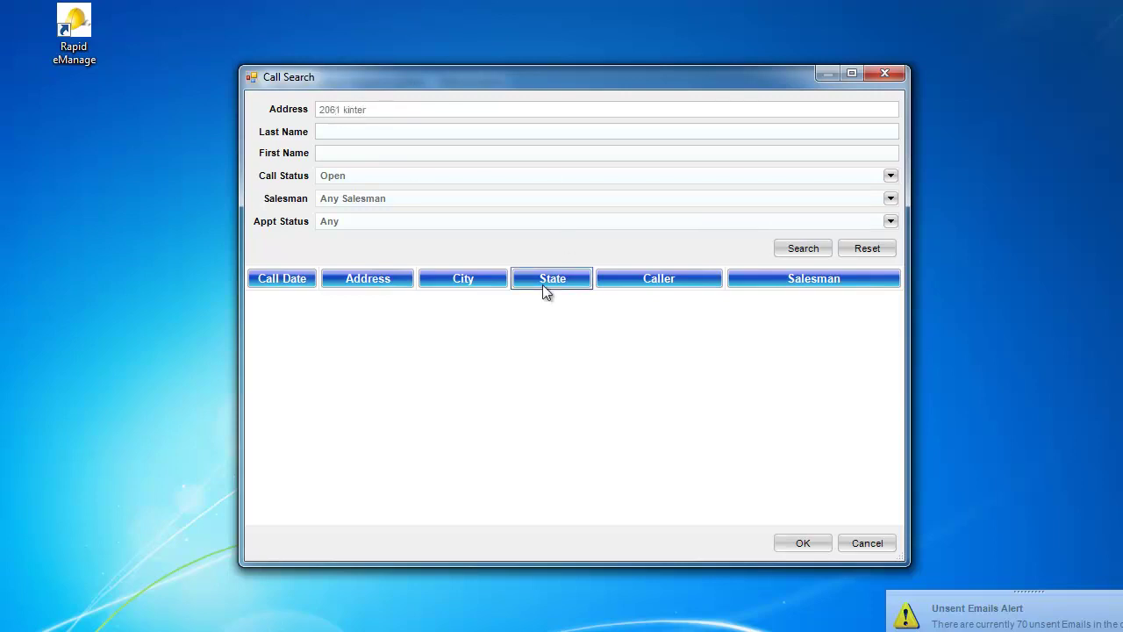
{"action": "left_click", "coordinate": [890, 200]}
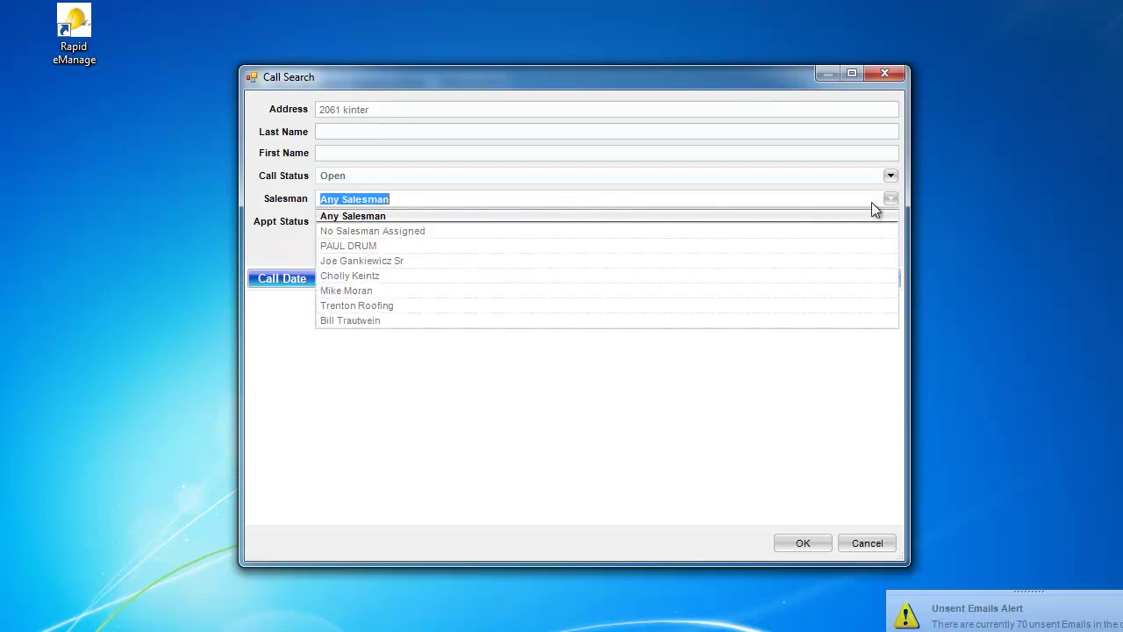
{"action": "left_click", "coordinate": [663, 253]}
{"action": "left_click", "coordinate": [792, 253]}
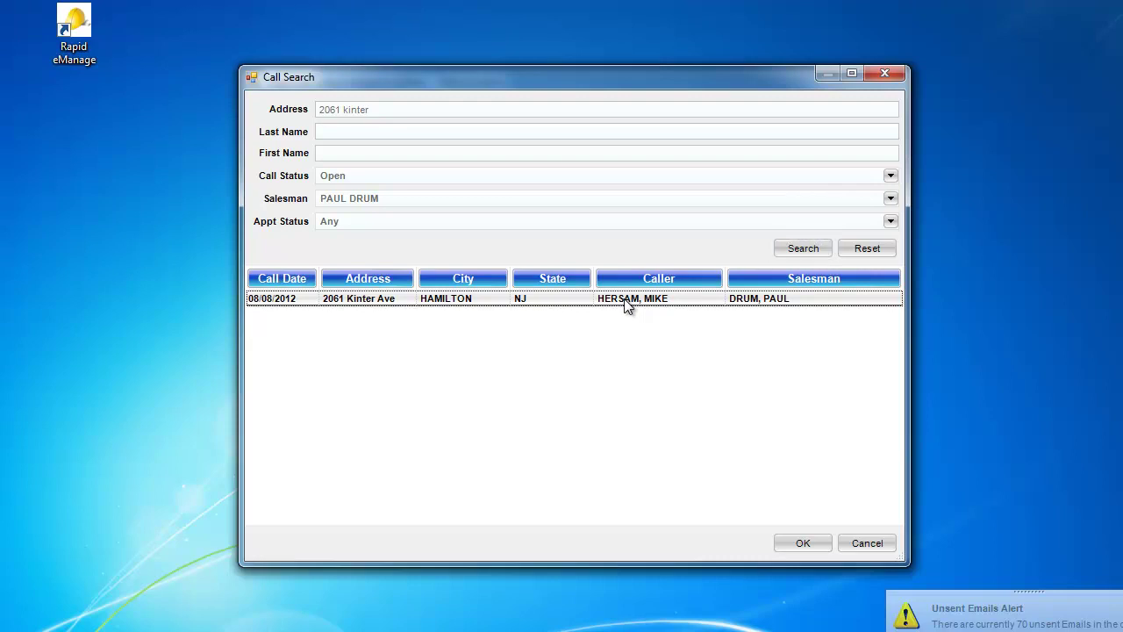
{"action": "double_click", "coordinate": [626, 298]}
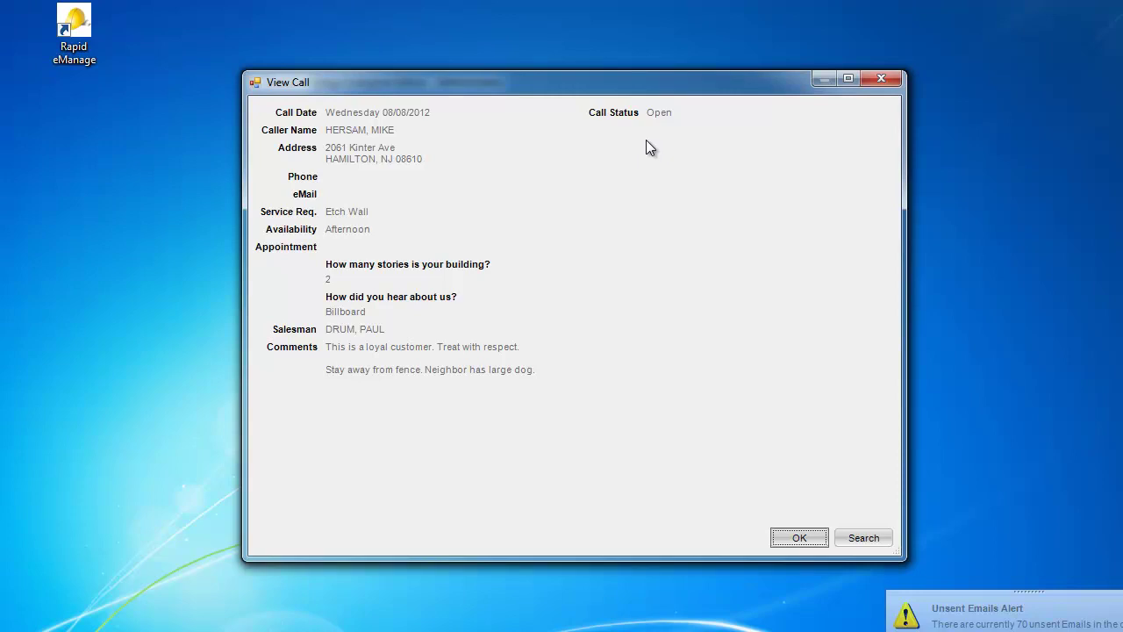
Step: Choose Generate Proposal from the Etch Wall call's right-click menu
{"action": "right_click", "coordinate": [692, 192]}
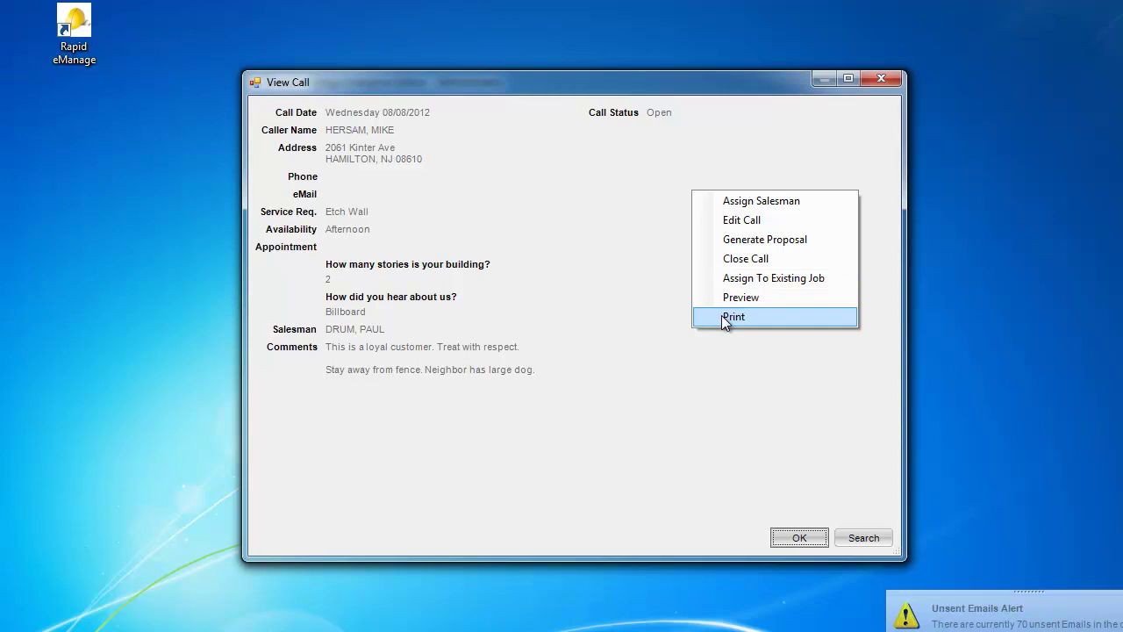
{"action": "left_click", "coordinate": [734, 241]}
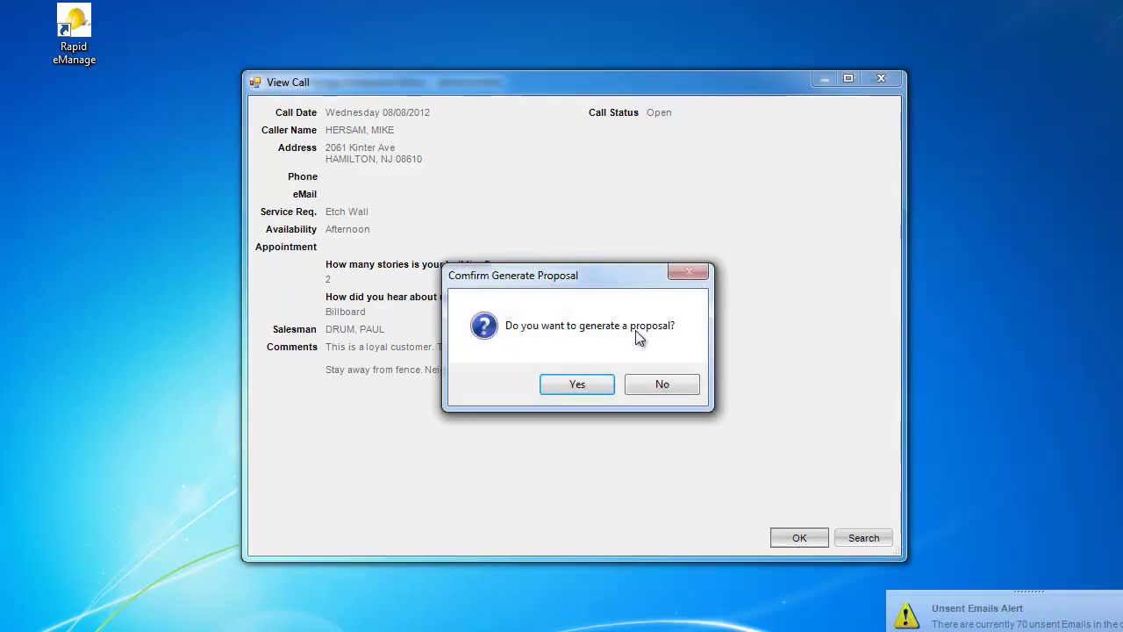
Step: Confirm generating the proposal to create the Etch Wall job with its two contacts
{"action": "left_click", "coordinate": [590, 382]}
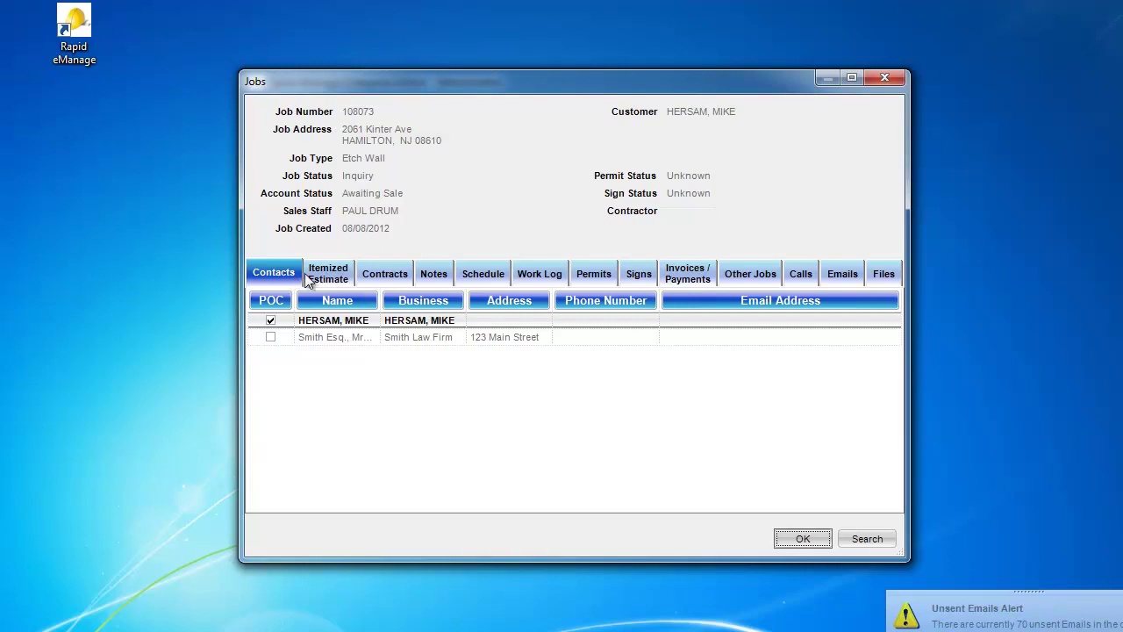
Step: Look through the Etch Wall job's notes, schedule and work log, ending on the empty itemized estimate
{"action": "left_click", "coordinate": [328, 279]}
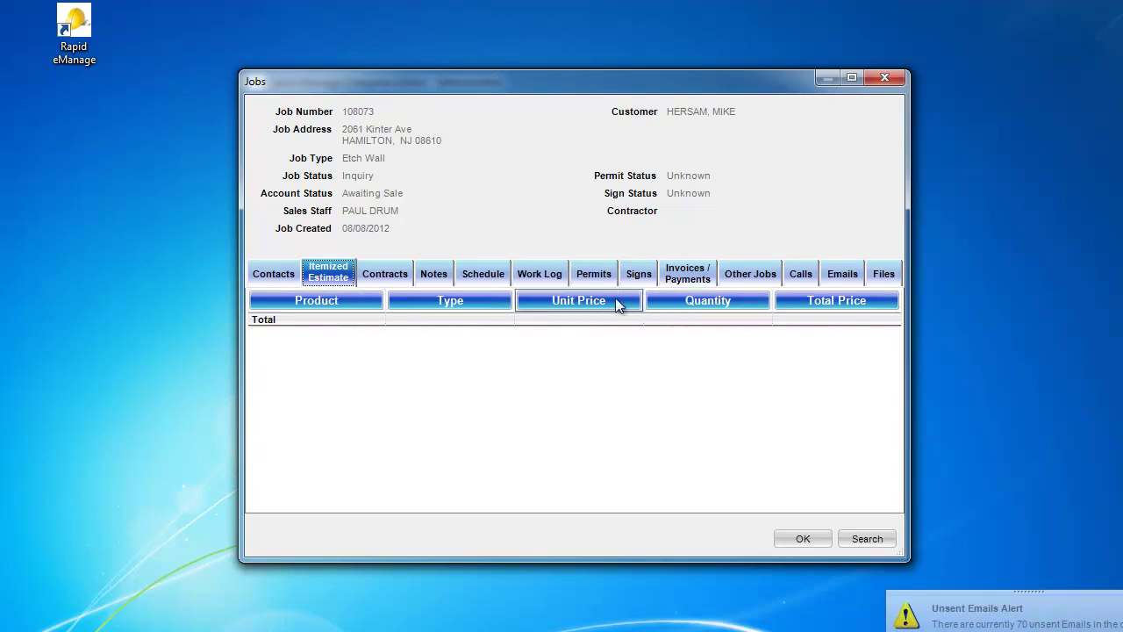
{"action": "left_click", "coordinate": [442, 277]}
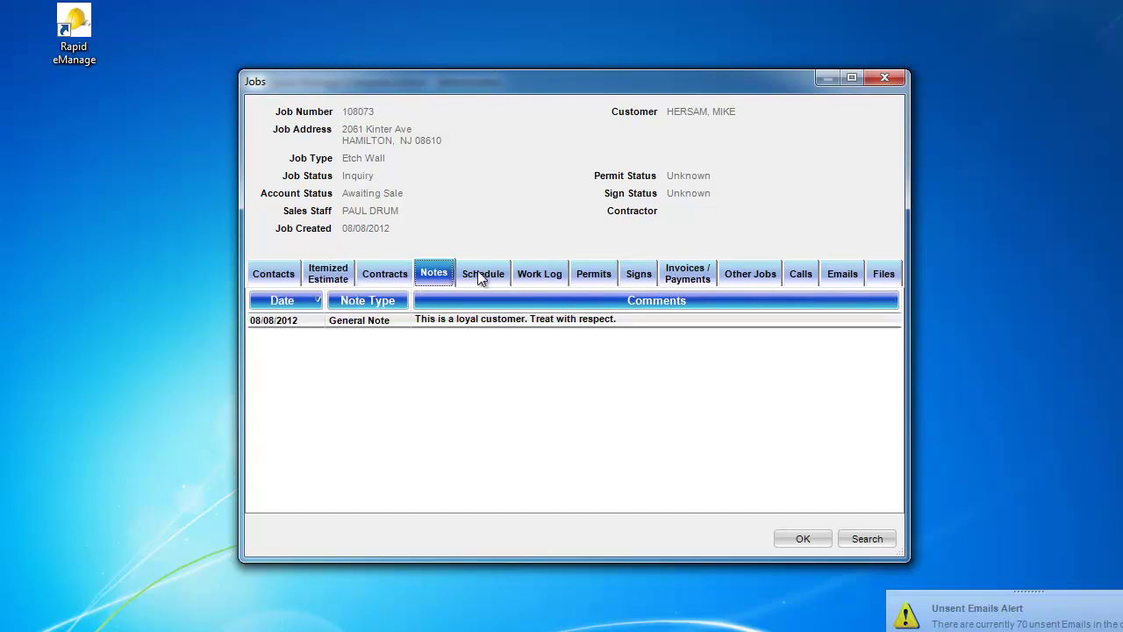
{"action": "left_click", "coordinate": [481, 277]}
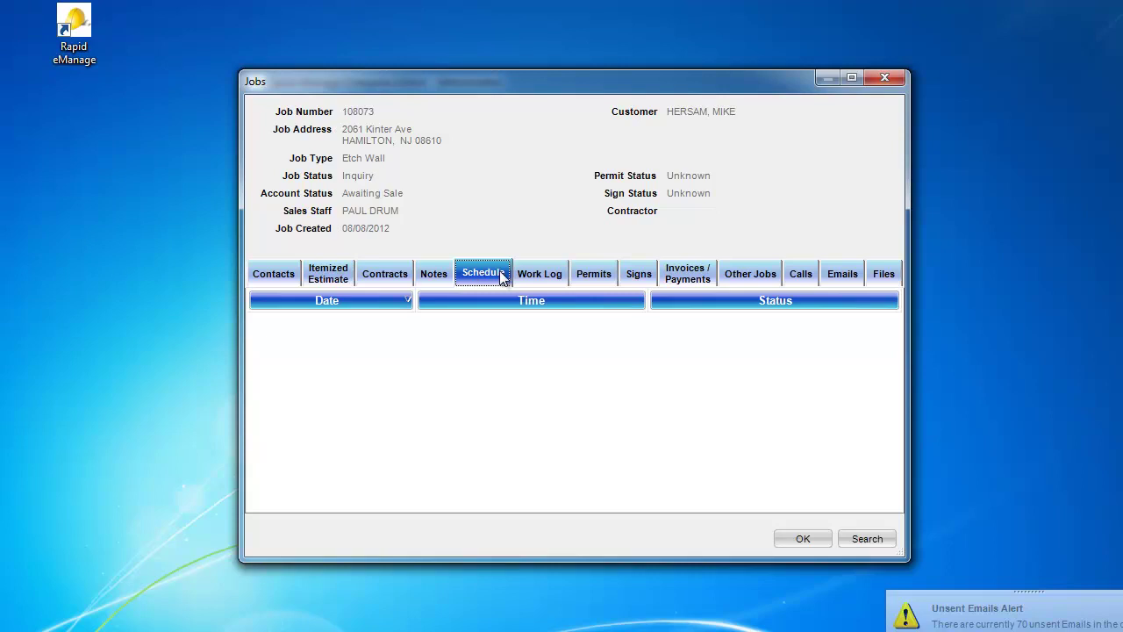
{"action": "left_click", "coordinate": [534, 276]}
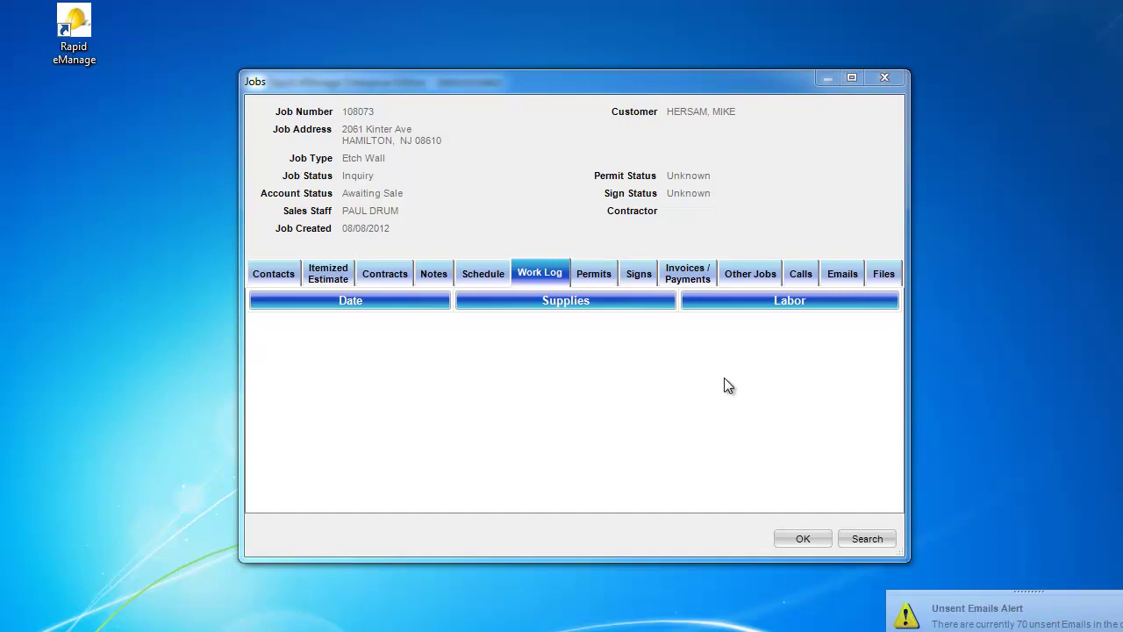
{"action": "left_click", "coordinate": [334, 280]}
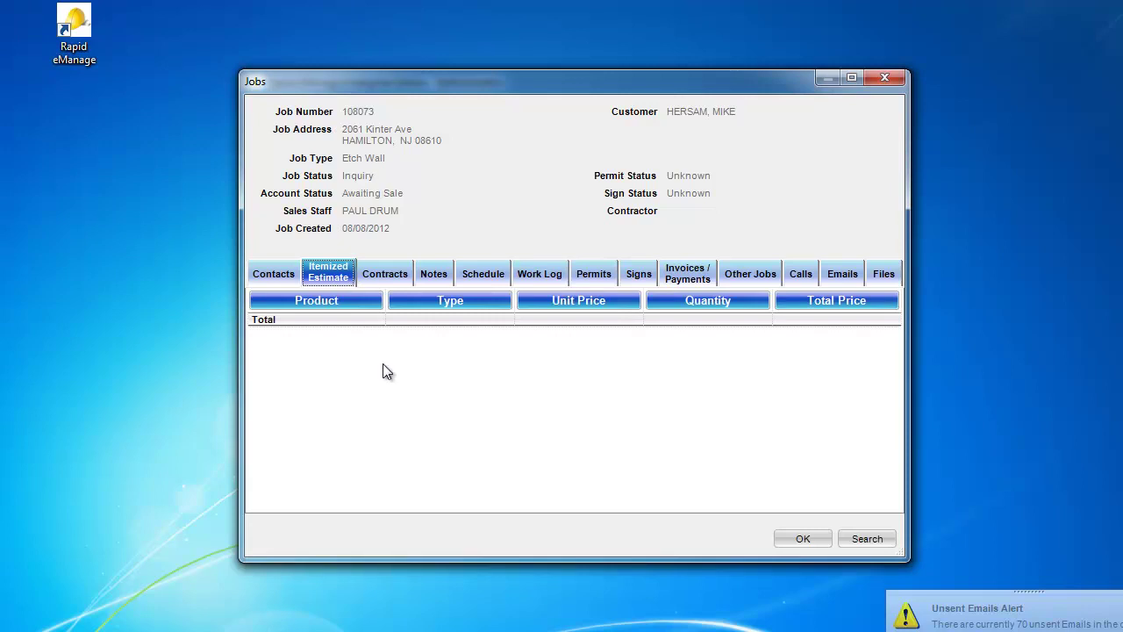
Step: Add an item to the estimate and search products filtered to the Labor type
{"action": "right_click", "coordinate": [611, 392]}
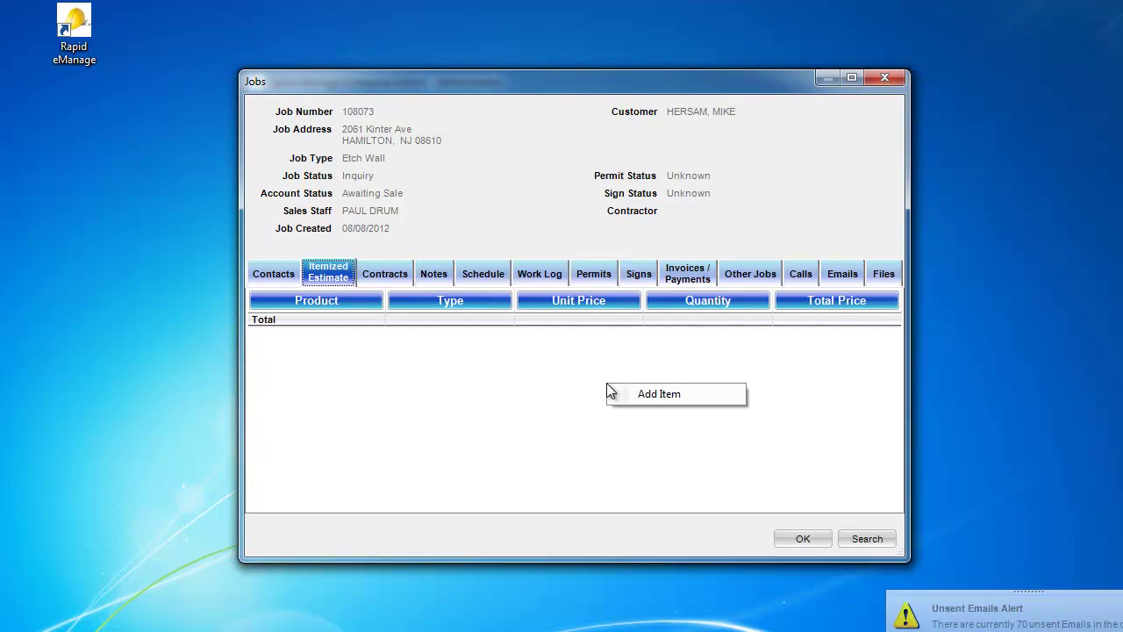
{"action": "left_click", "coordinate": [634, 395]}
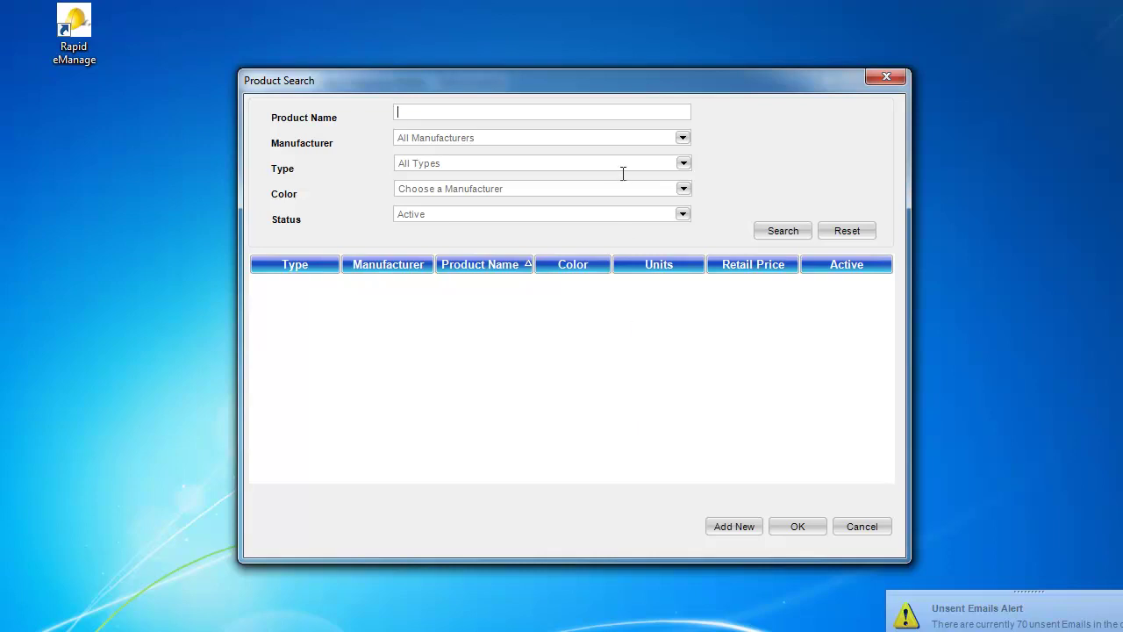
{"action": "left_click", "coordinate": [685, 164]}
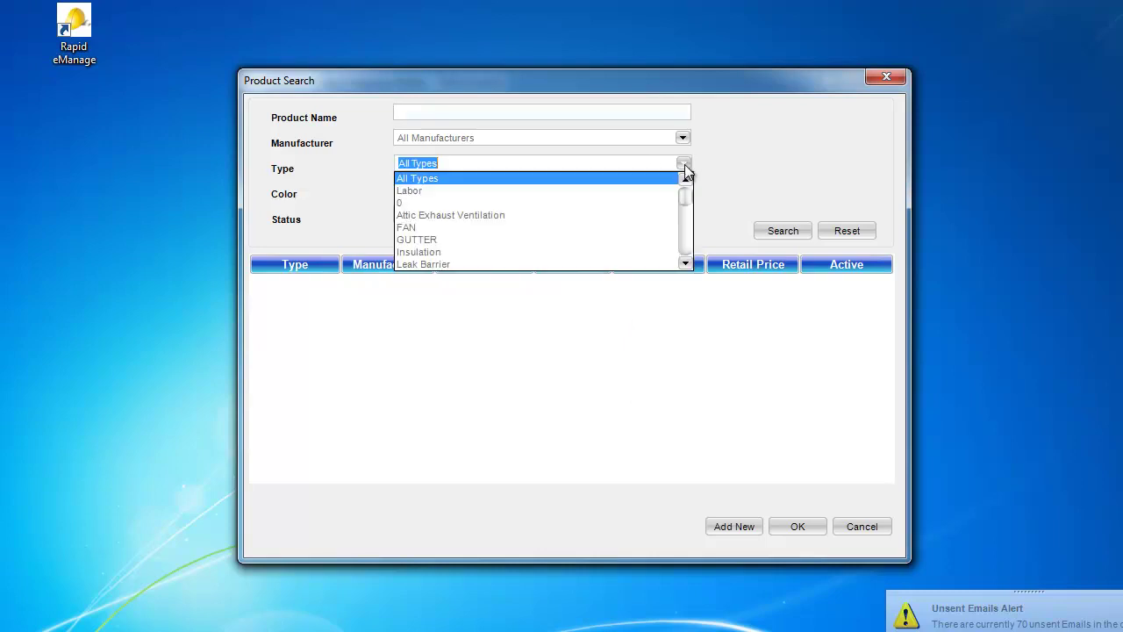
{"action": "left_click", "coordinate": [666, 192]}
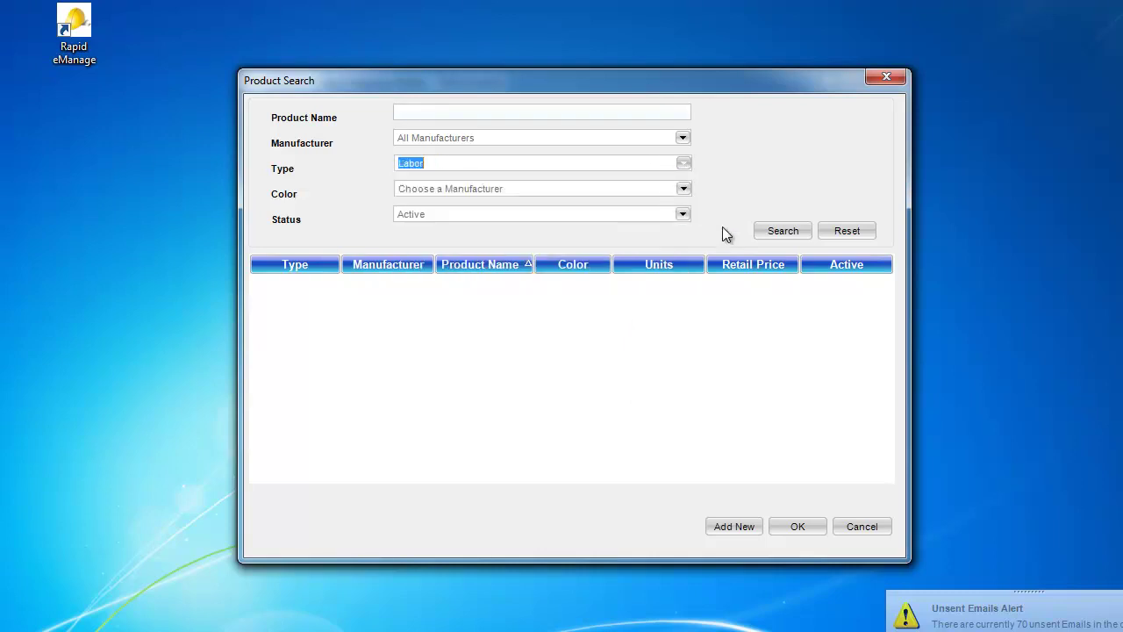
{"action": "left_click", "coordinate": [768, 232]}
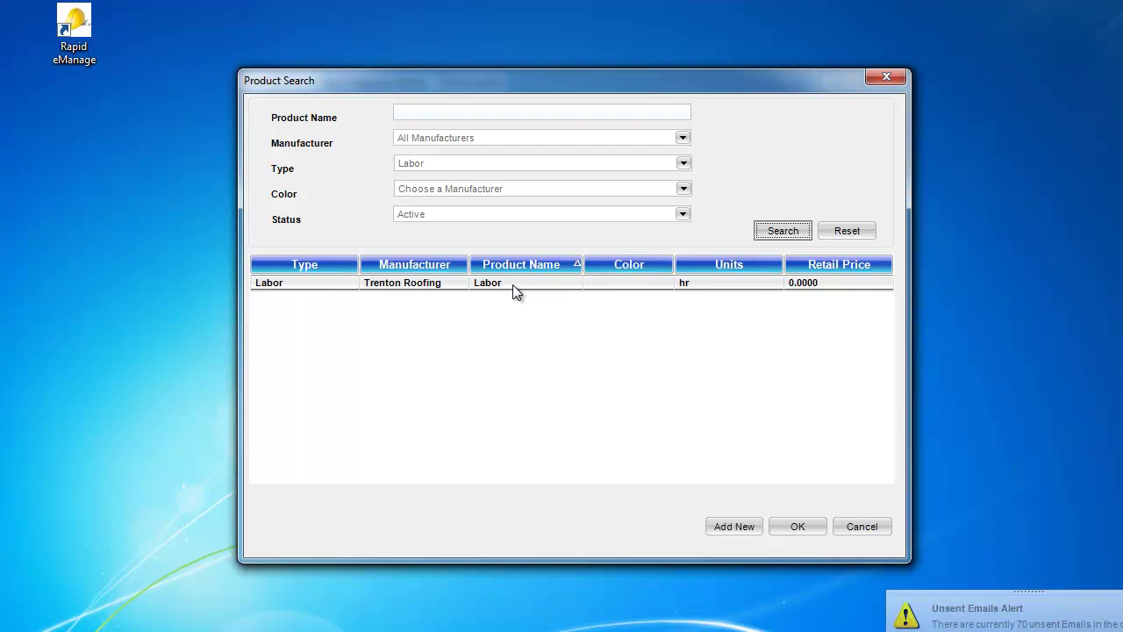
Step: Add the Labor product and a GAF-Elk StormGuard leak barrier to the estimate
{"action": "double_click", "coordinate": [515, 284]}
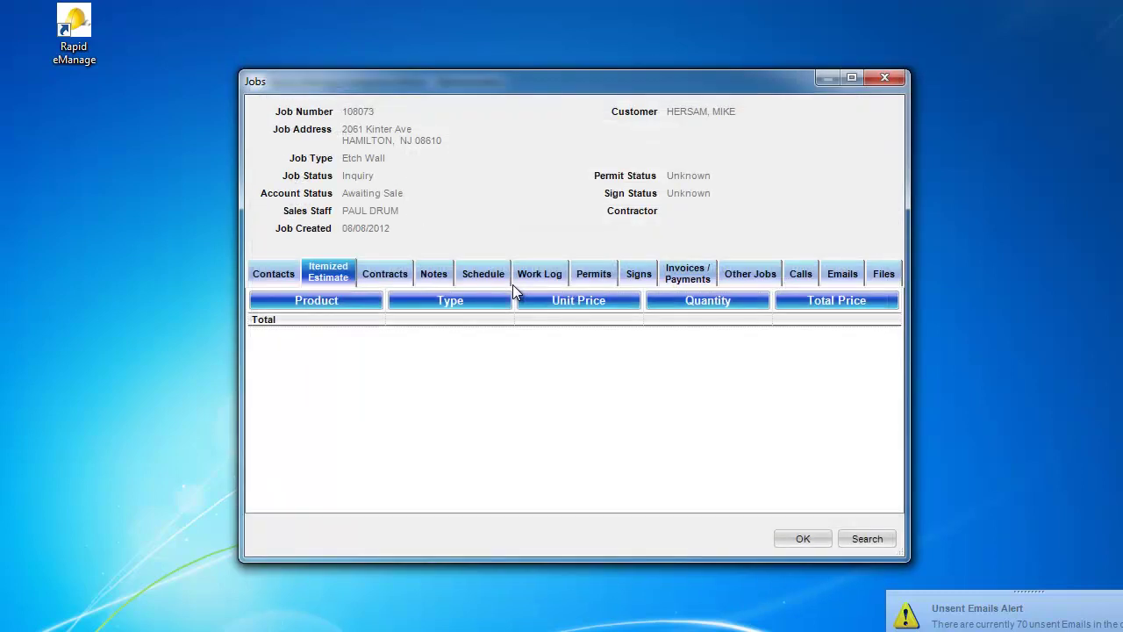
{"action": "right_click", "coordinate": [554, 354]}
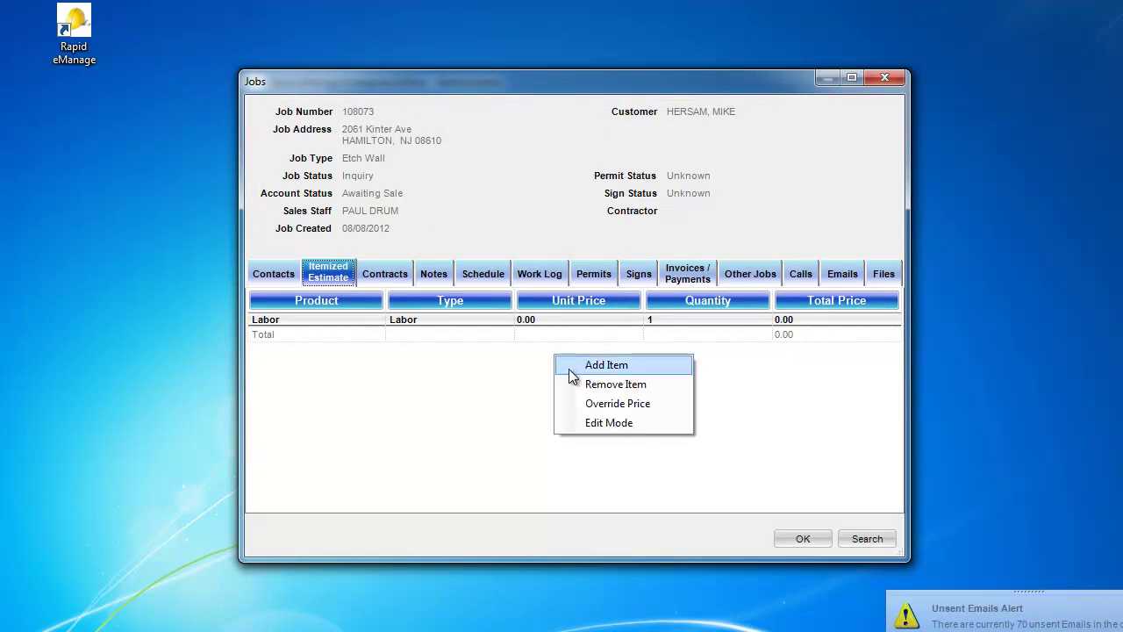
{"action": "left_click", "coordinate": [569, 366]}
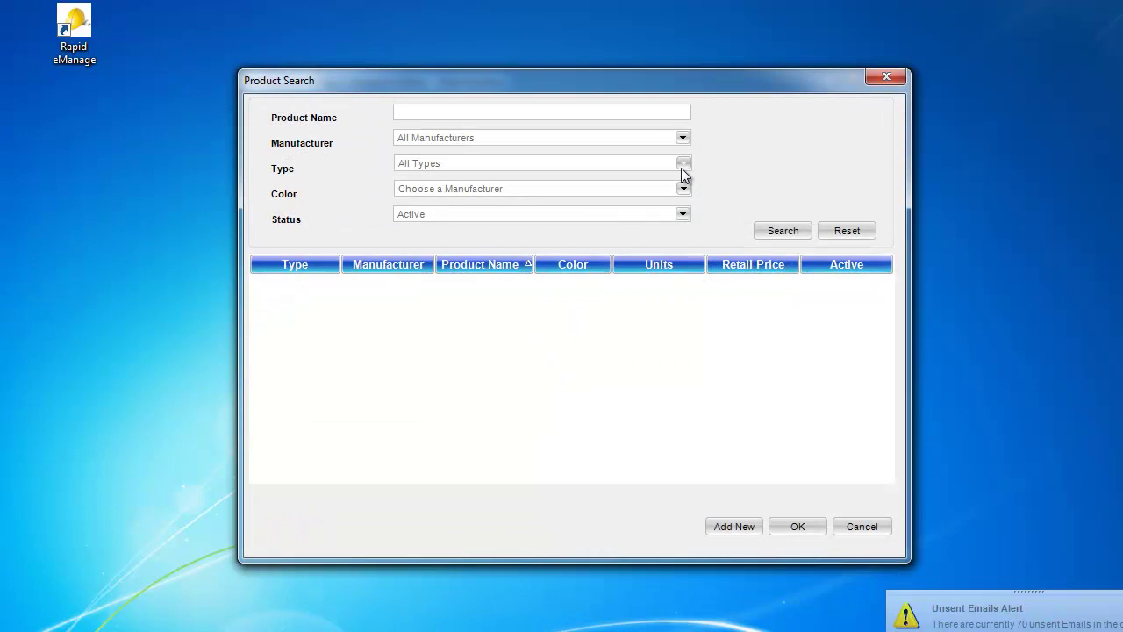
{"action": "left_click", "coordinate": [683, 165]}
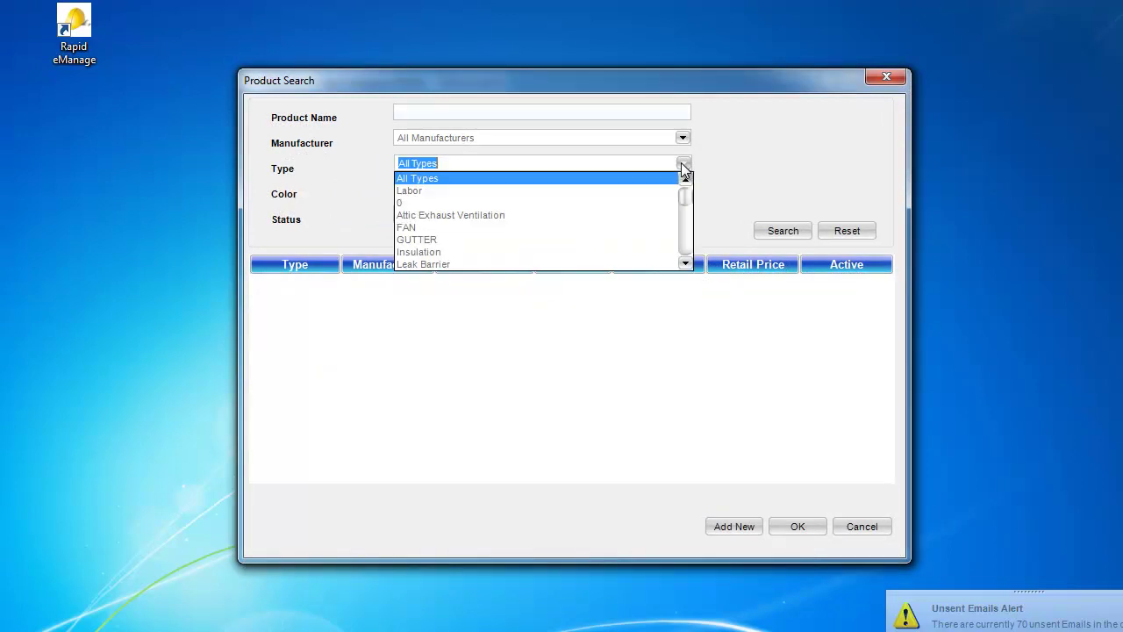
{"action": "left_click", "coordinate": [523, 264]}
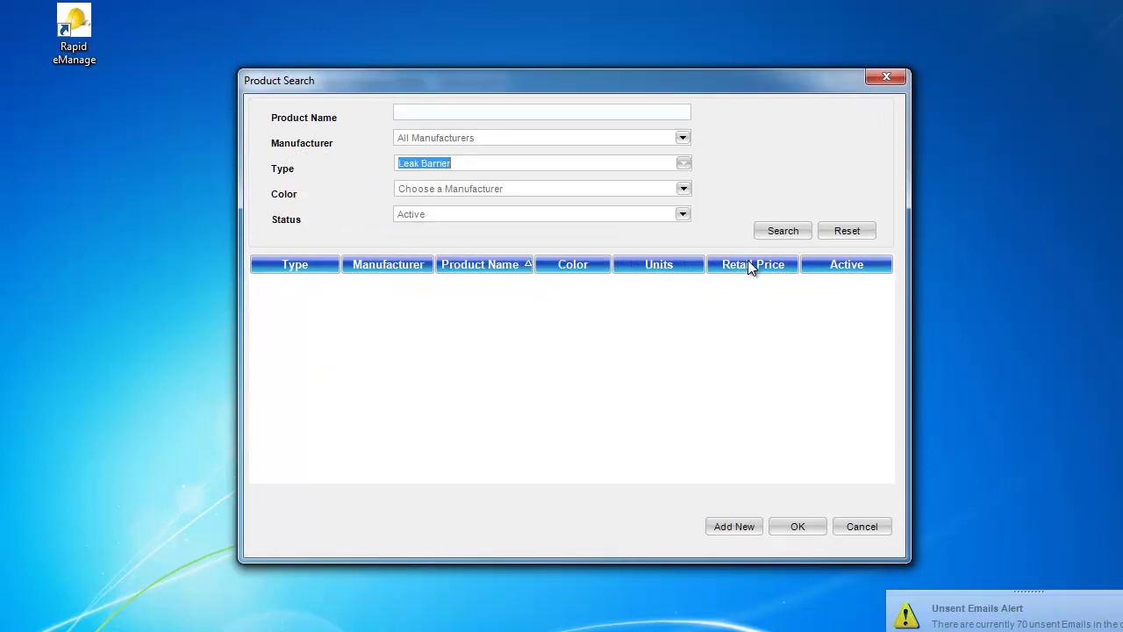
{"action": "left_click", "coordinate": [780, 230]}
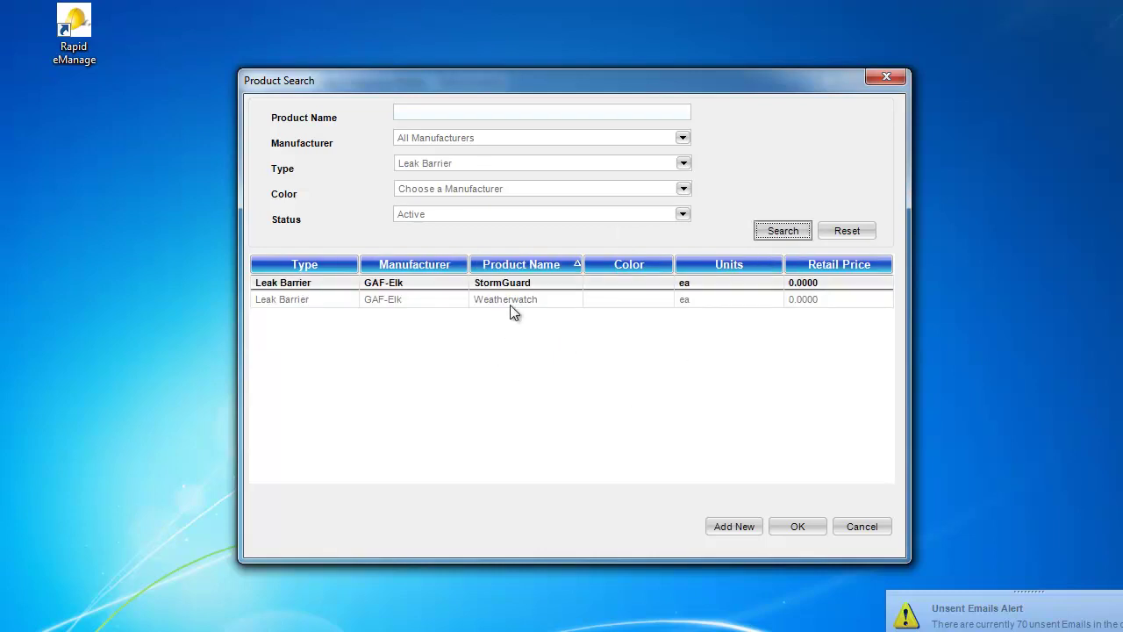
{"action": "double_click", "coordinate": [528, 282]}
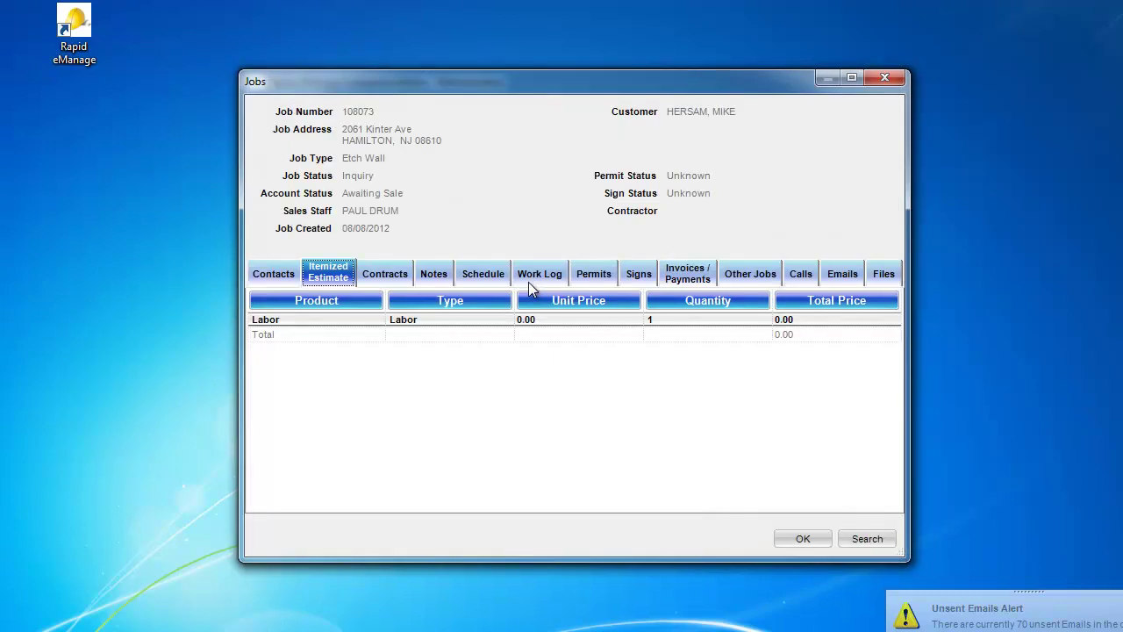
Step: Add the Burnt Sienna GAF-Elk shingles from the Shingles Lifetime product type
{"action": "right_click", "coordinate": [569, 374]}
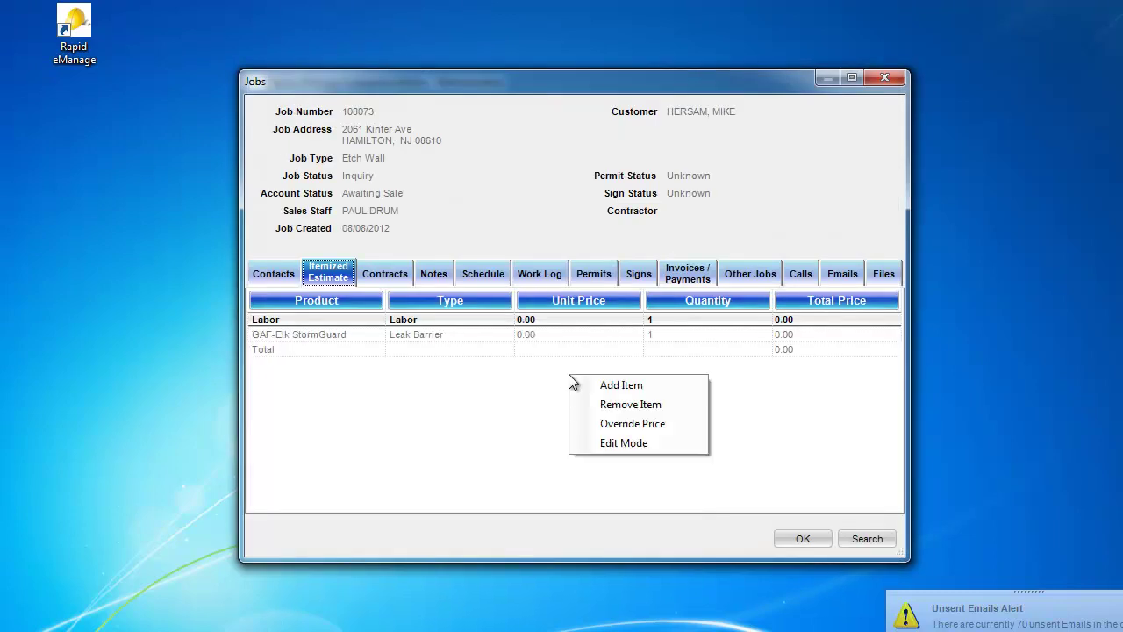
{"action": "left_click", "coordinate": [580, 385]}
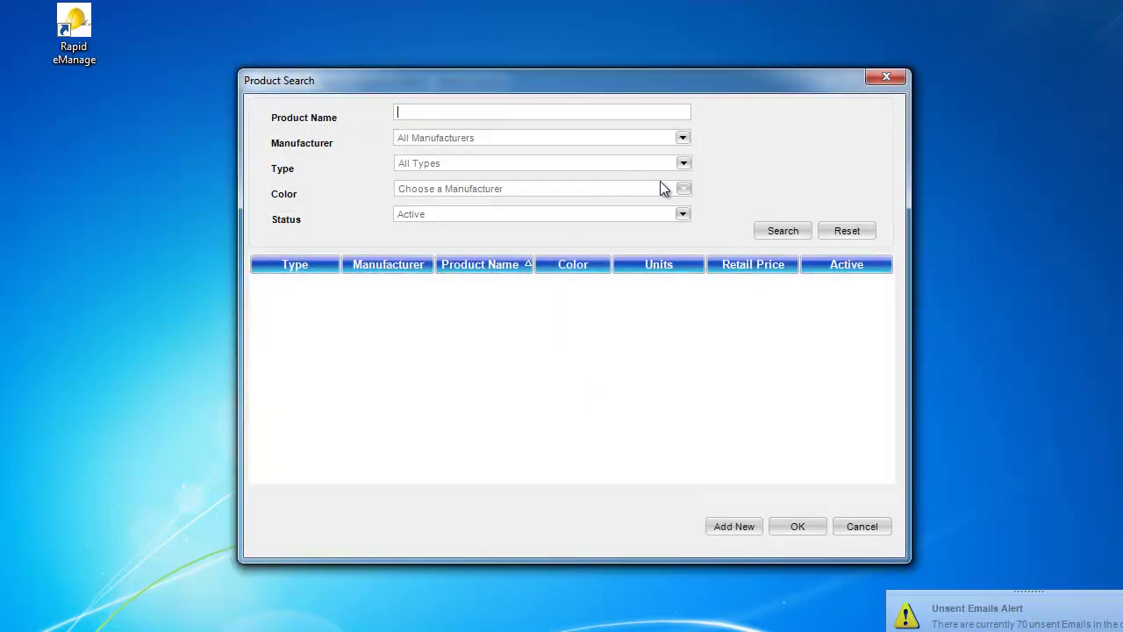
{"action": "left_click", "coordinate": [682, 165]}
{"action": "left_click_drag", "start_coordinate": [688, 255], "coordinate": [688, 261]}
{"action": "left_click", "coordinate": [552, 253]}
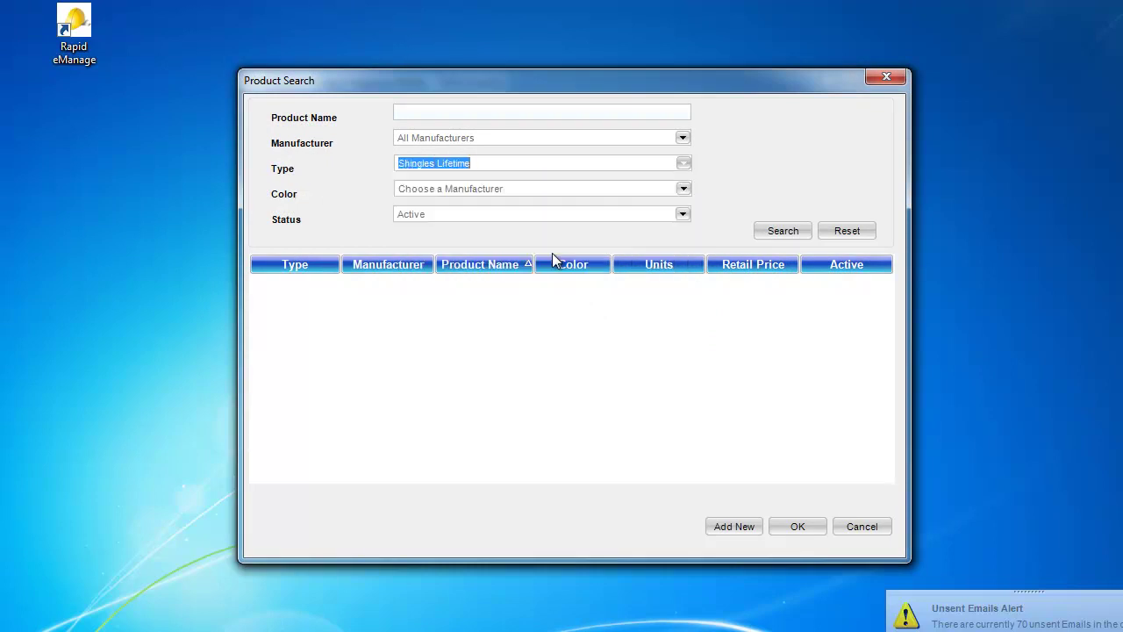
{"action": "left_click", "coordinate": [783, 230]}
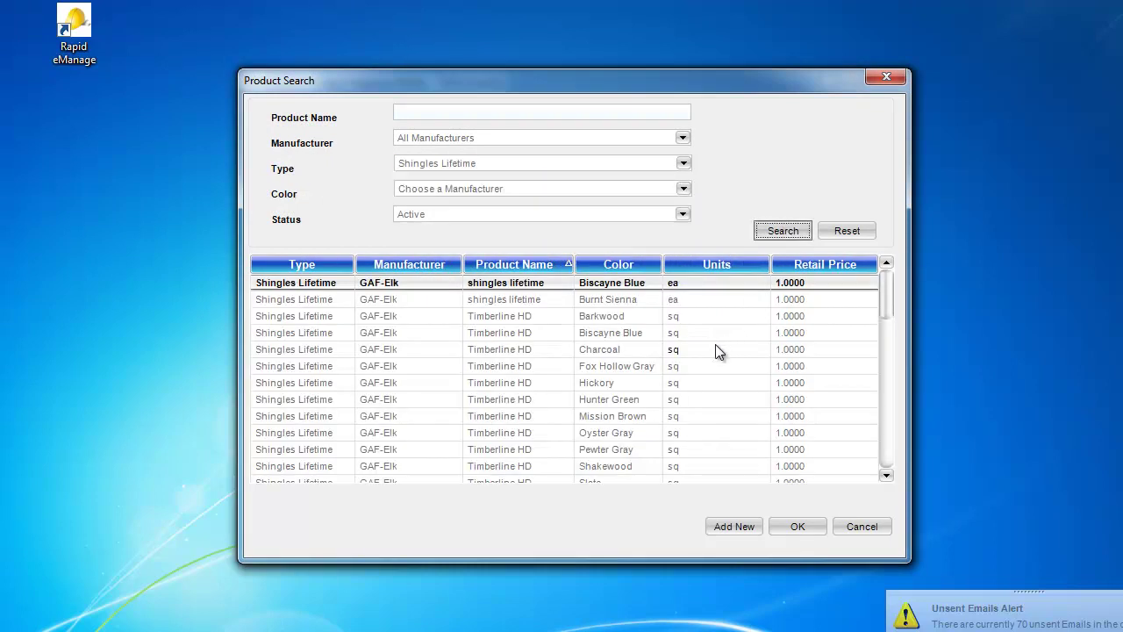
{"action": "double_click", "coordinate": [607, 298]}
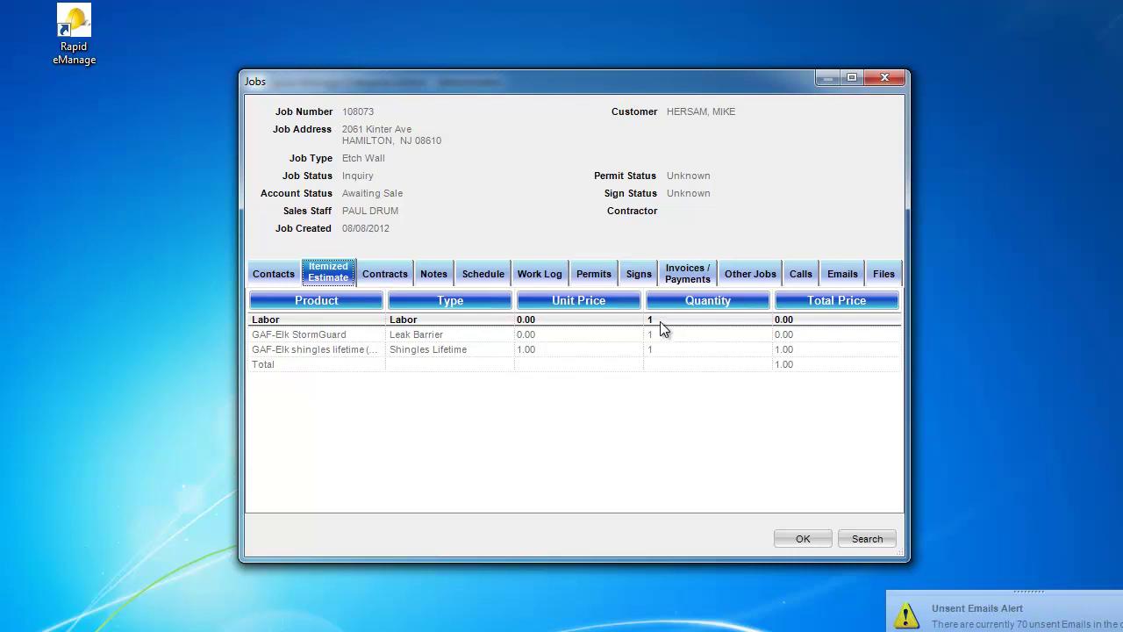
Step: Override the Labor line's price to 20.00
{"action": "right_click", "coordinate": [526, 322]}
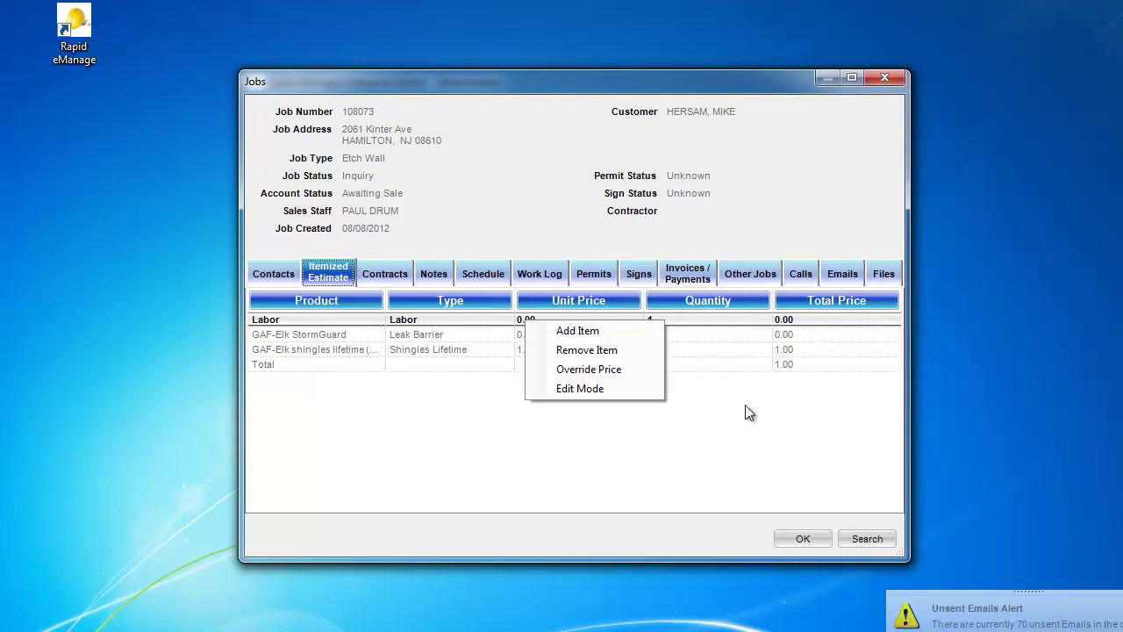
{"action": "left_click", "coordinate": [620, 369]}
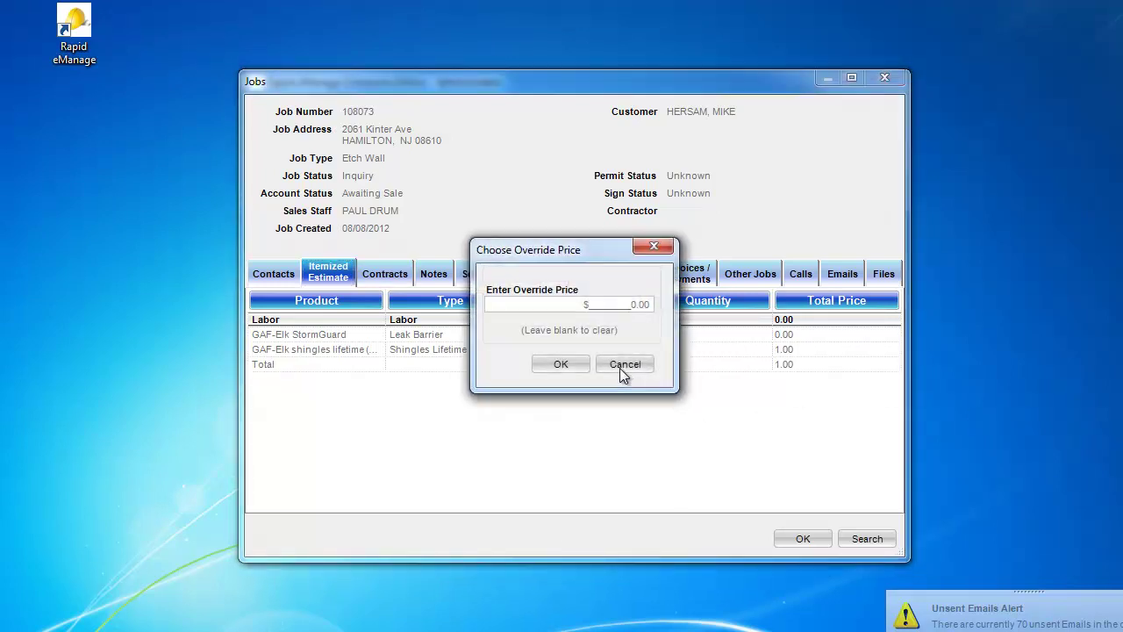
{"action": "type", "text": "2"}
{"action": "left_click", "coordinate": [562, 364]}
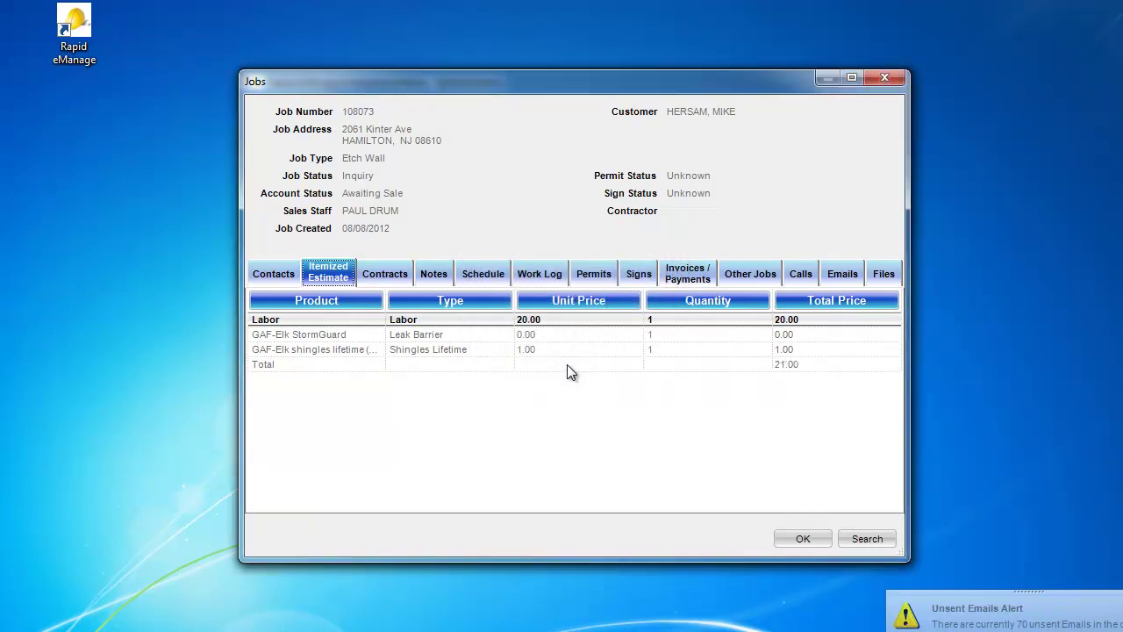
Step: Override the GAF-Elk StormGuard line's price to 150.00
{"action": "left_click", "coordinate": [526, 336]}
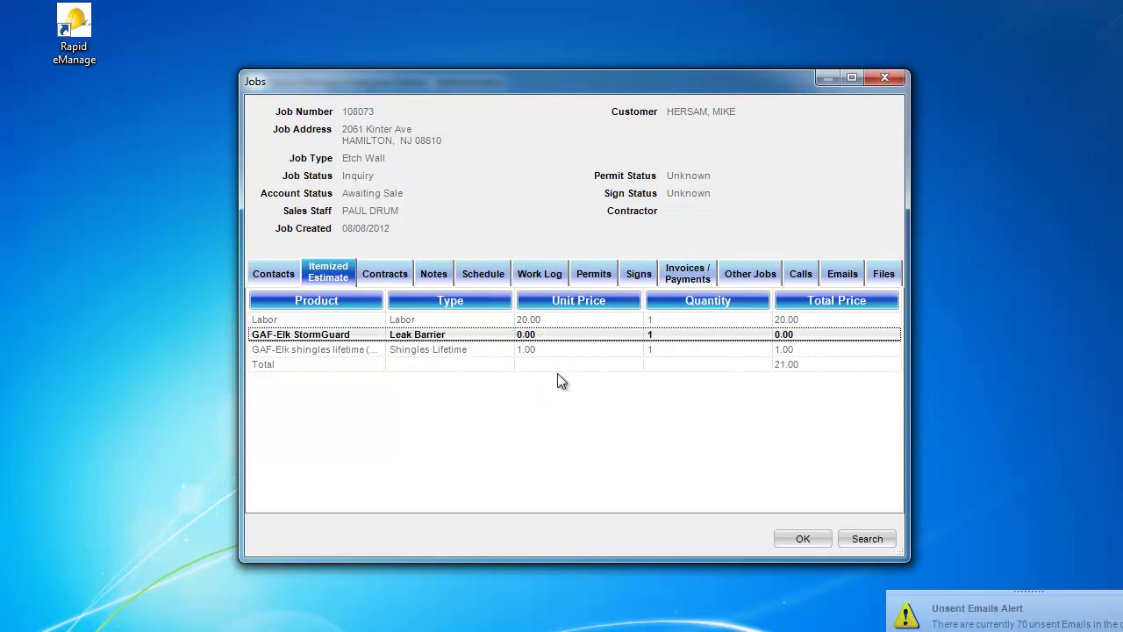
{"action": "right_click", "coordinate": [560, 380]}
{"action": "left_click", "coordinate": [577, 429]}
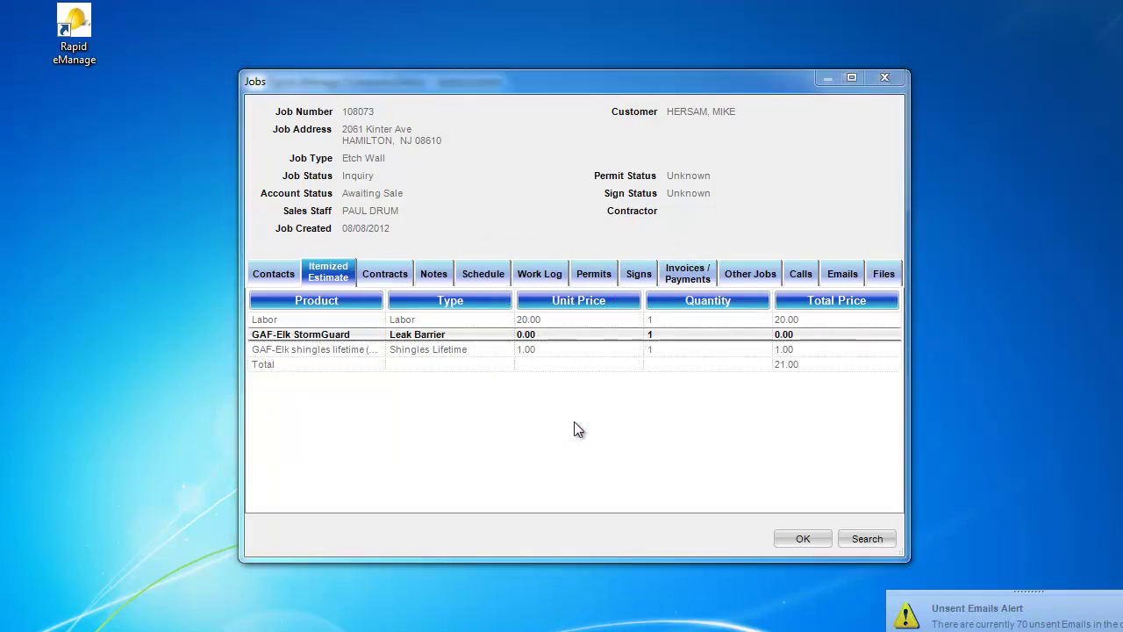
{"action": "type", "text": "150"}
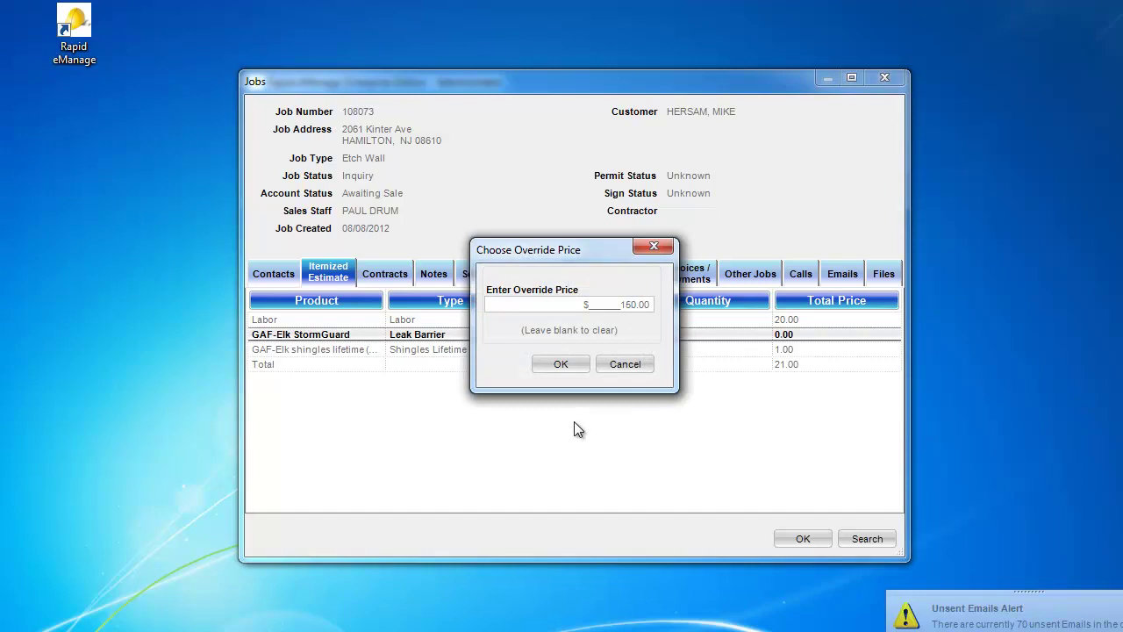
{"action": "left_click", "coordinate": [565, 364]}
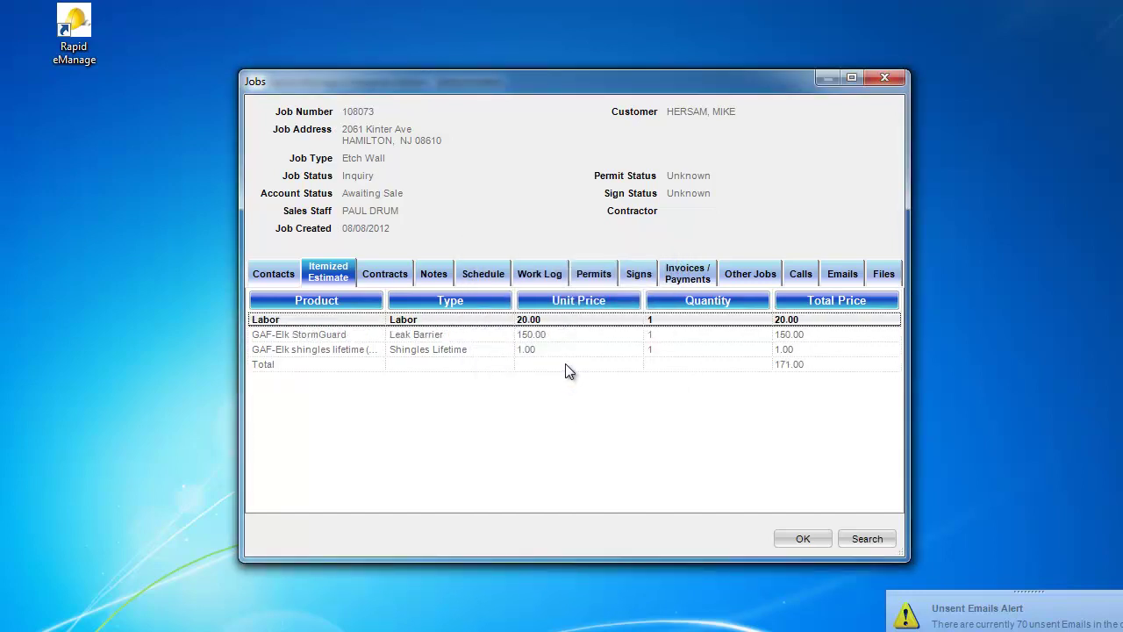
Step: Override the lifetime shingles line's price to 5.00
{"action": "right_click", "coordinate": [533, 349]}
{"action": "left_click", "coordinate": [567, 398]}
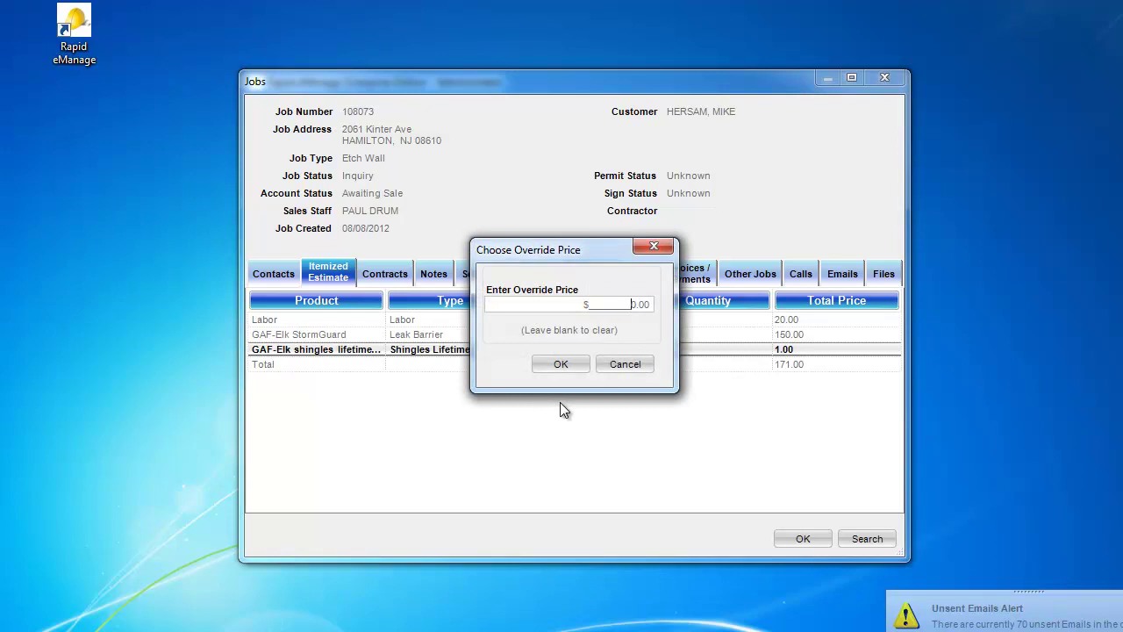
{"action": "type", "text": "5"}
{"action": "key", "text": "Delete"}
{"action": "left_click", "coordinate": [561, 364]}
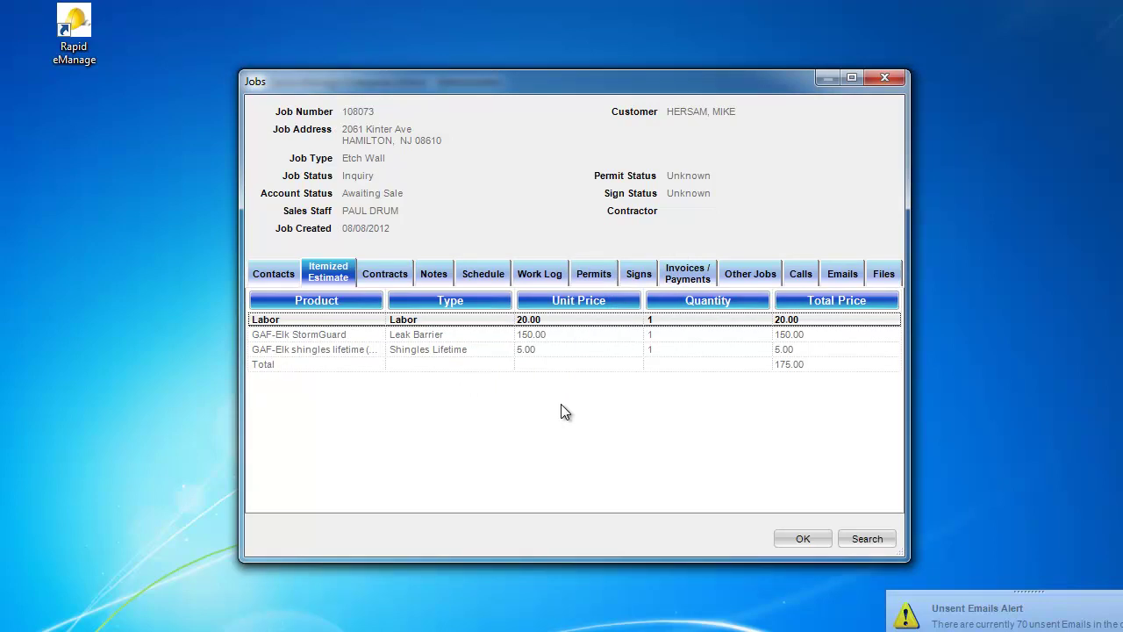
Step: Set the Labor line's quantity to 20 and save the change
{"action": "right_click", "coordinate": [650, 323]}
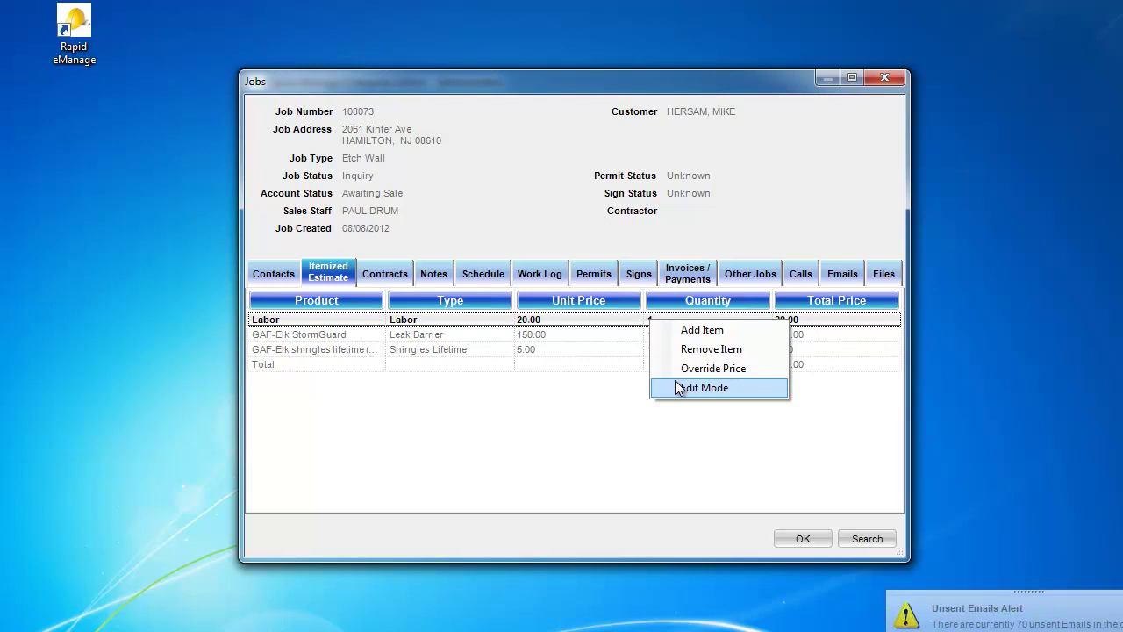
{"action": "left_click", "coordinate": [719, 392]}
{"action": "type", "text": "20"}
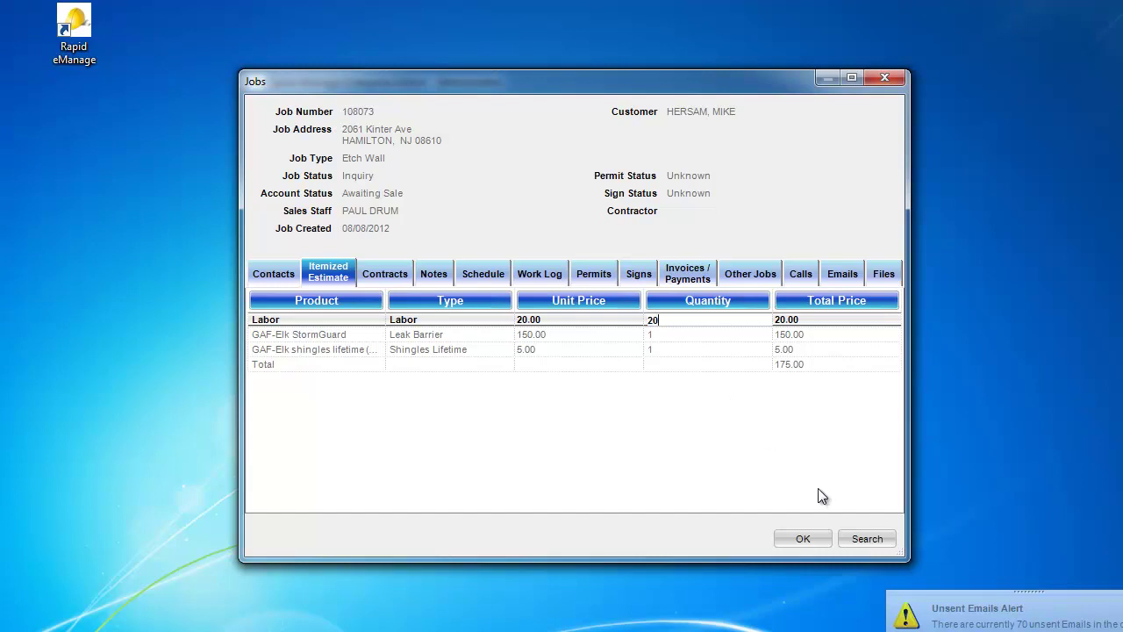
{"action": "left_click", "coordinate": [810, 538]}
{"action": "left_click", "coordinate": [524, 387]}
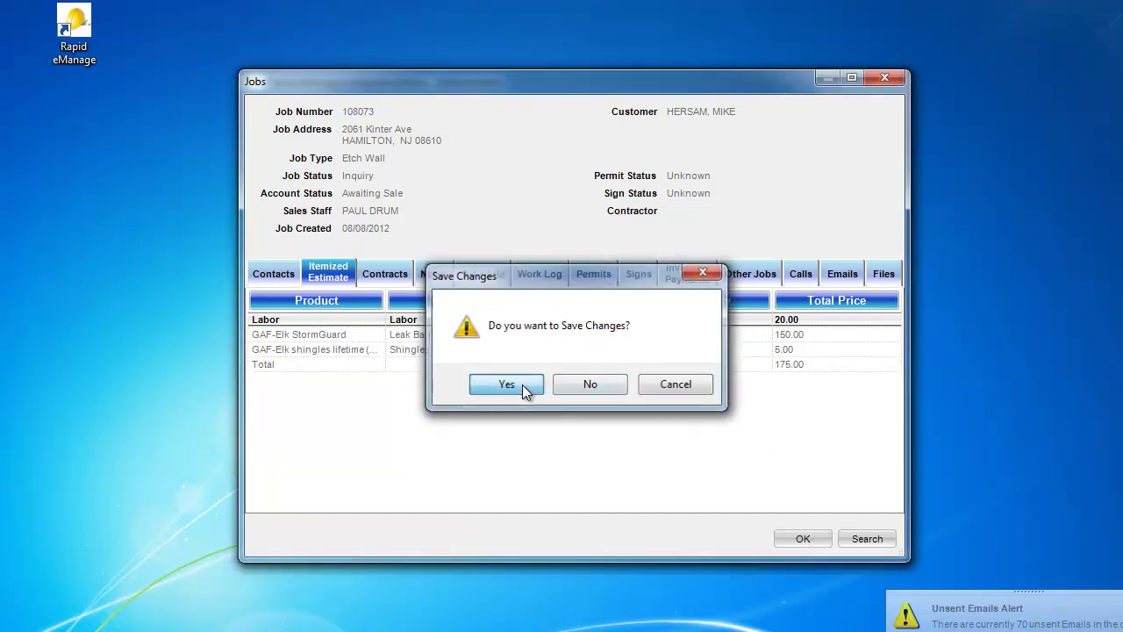
Step: Set the GAF-Elk StormGuard line's quantity to 4 and save the change
{"action": "left_click", "coordinate": [652, 340]}
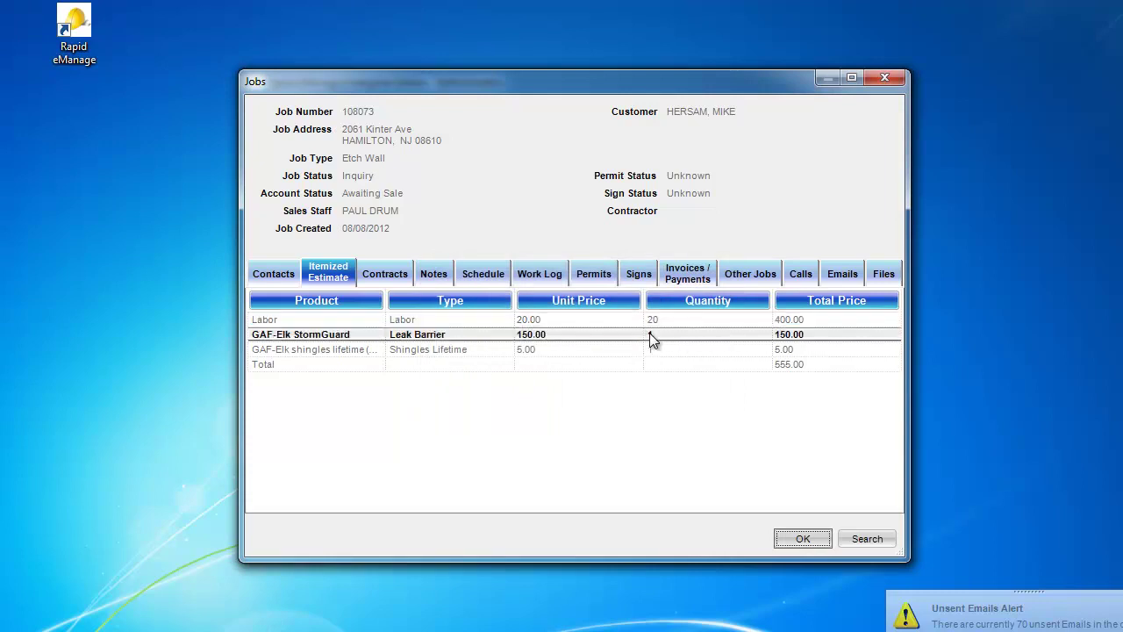
{"action": "right_click", "coordinate": [652, 339]}
{"action": "left_click", "coordinate": [694, 402]}
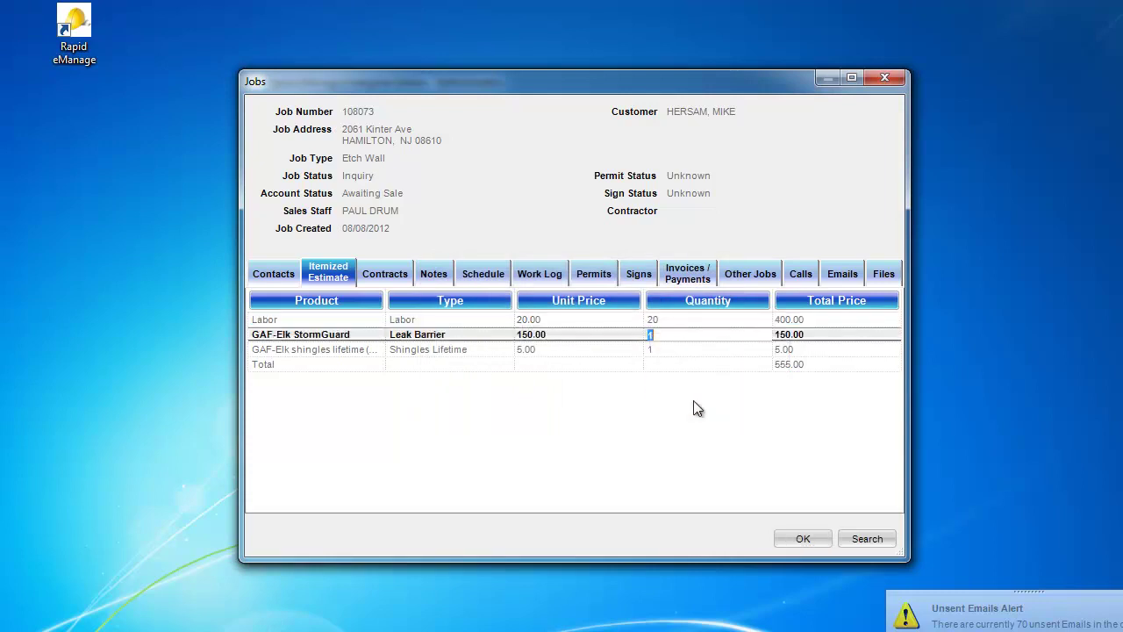
{"action": "type", "text": "4"}
{"action": "left_click", "coordinate": [797, 538]}
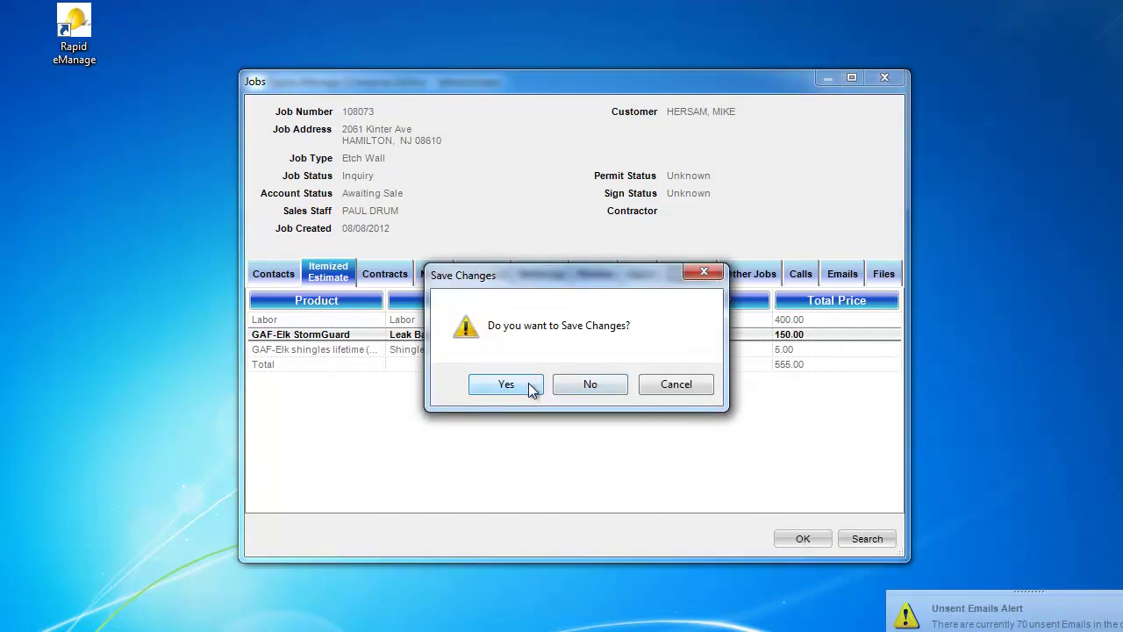
{"action": "left_click", "coordinate": [531, 386]}
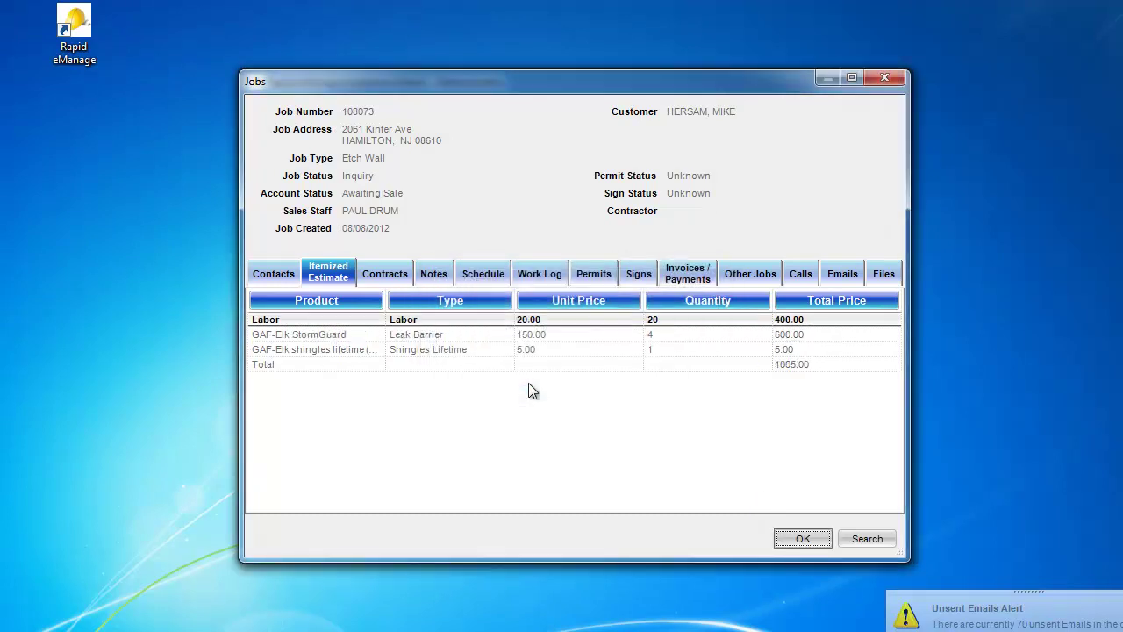
Step: Set the shingles line's quantity to 100 and save the change
{"action": "right_click", "coordinate": [651, 353]}
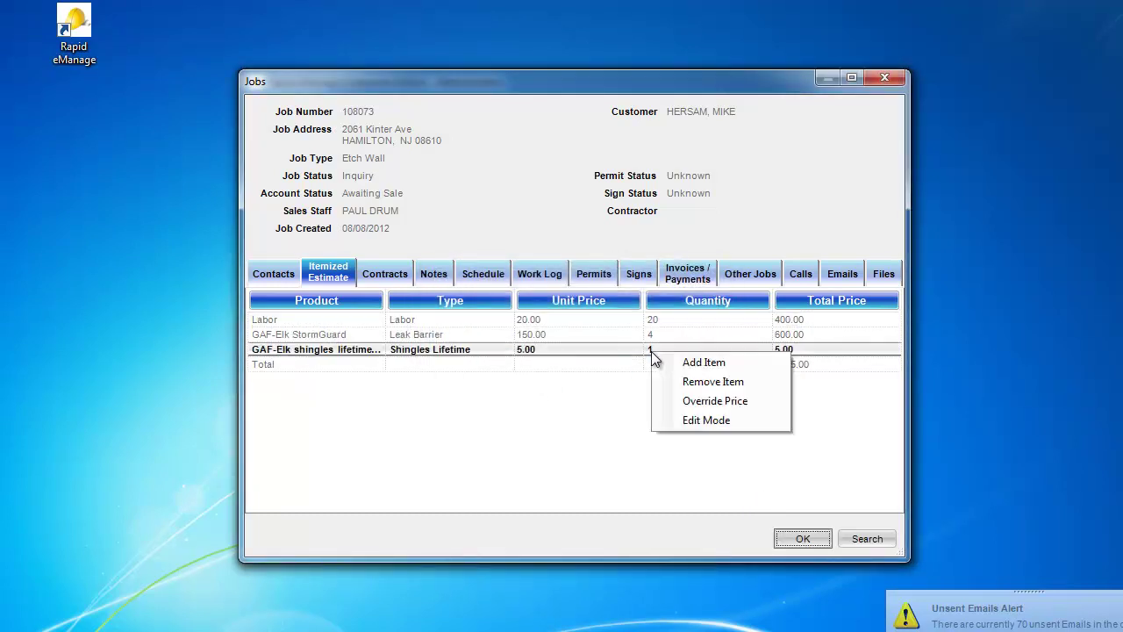
{"action": "left_click", "coordinate": [689, 422]}
{"action": "type", "text": "100"}
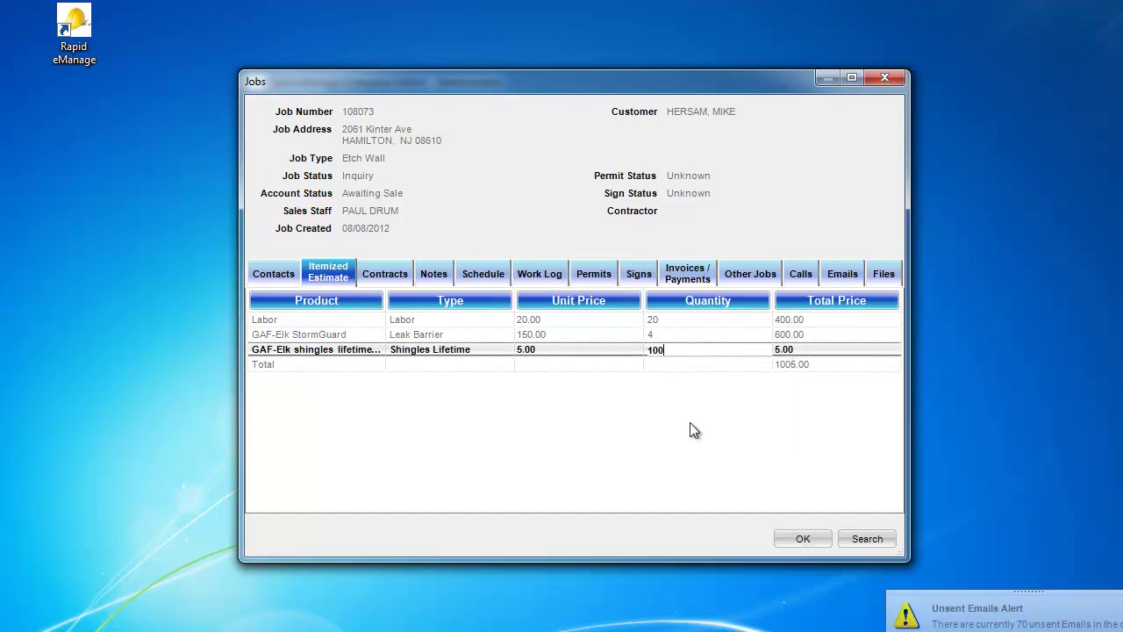
{"action": "left_click", "coordinate": [803, 537]}
{"action": "left_click", "coordinate": [523, 384]}
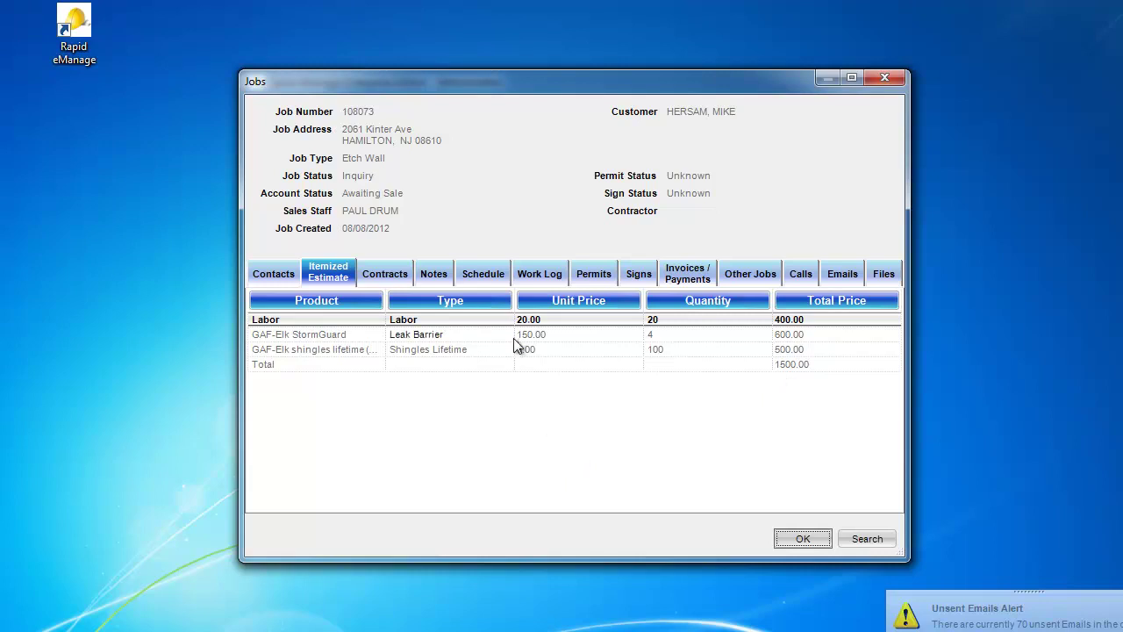
Step: Change the job status to Estimate Sent, accepting the date and a $1,500.00 estimate price
{"action": "right_click", "coordinate": [507, 171]}
{"action": "mouse_move", "coordinate": [546, 235]}
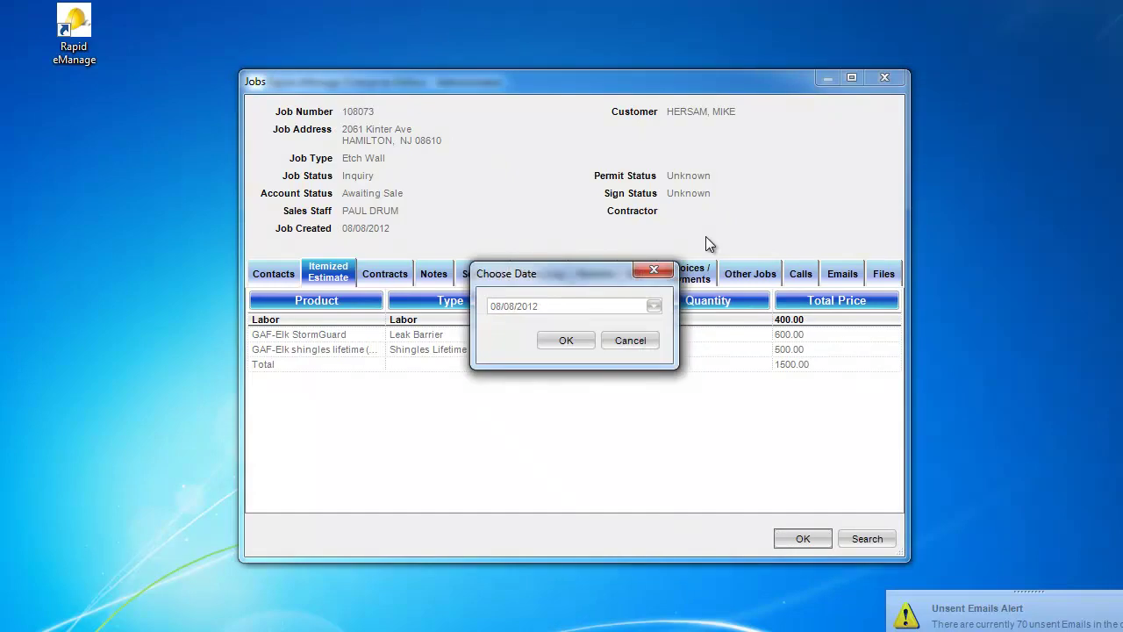
{"action": "left_click", "coordinate": [584, 339]}
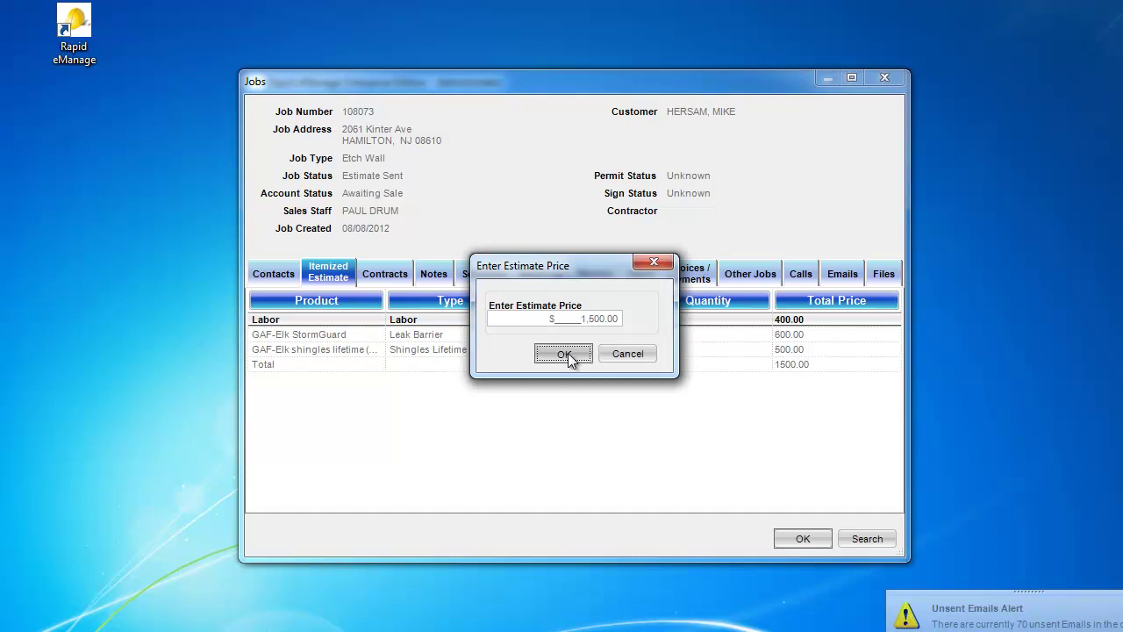
{"action": "left_click", "coordinate": [566, 355]}
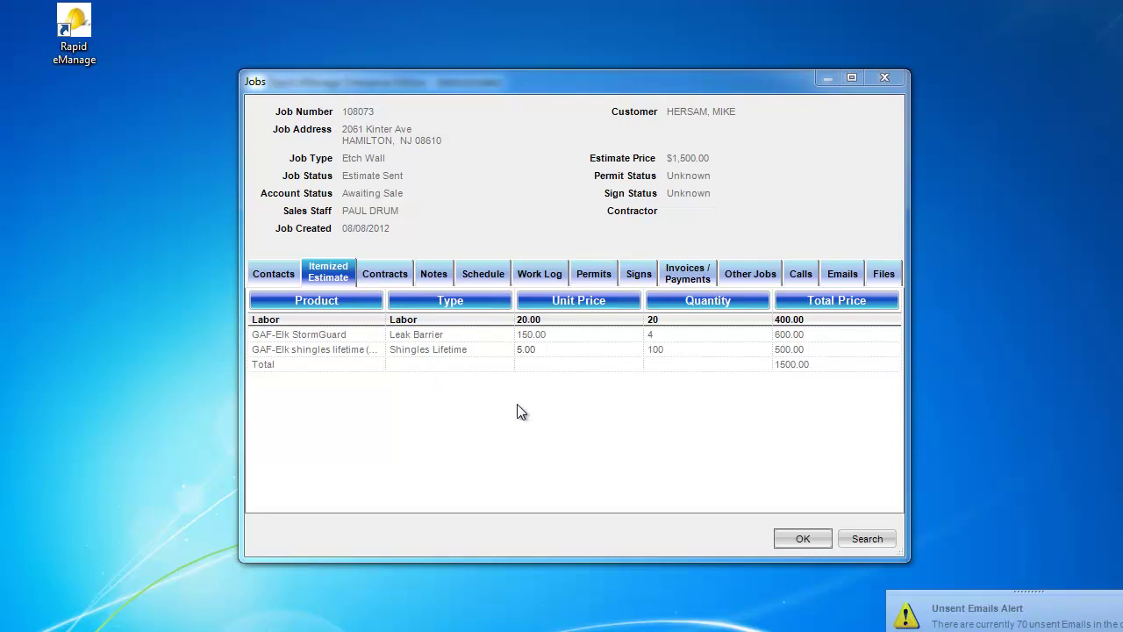
Step: Close the job and search calls with Converted to Job status at the customer's street address
{"action": "left_click", "coordinate": [792, 539]}
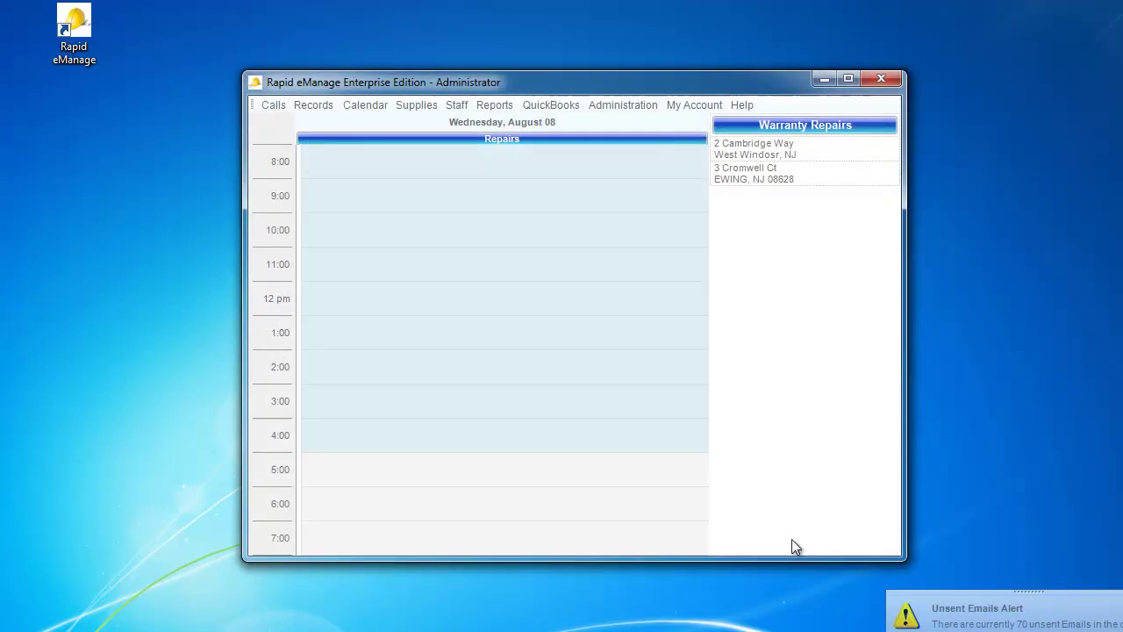
{"action": "left_click", "coordinate": [272, 103]}
{"action": "left_click", "coordinate": [296, 145]}
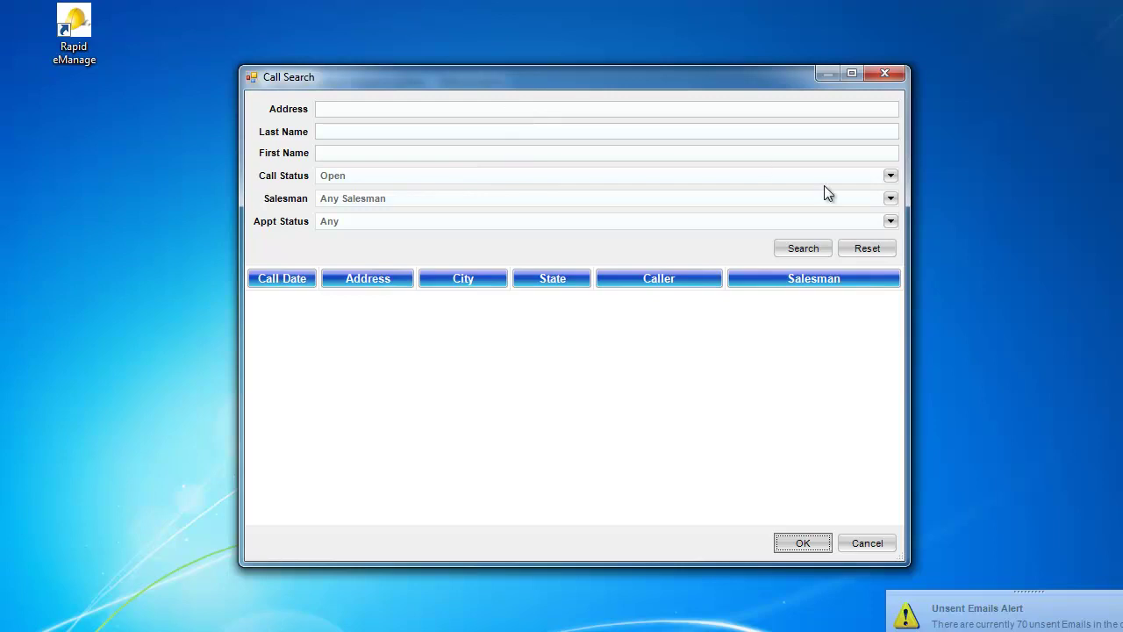
{"action": "left_click", "coordinate": [890, 177]}
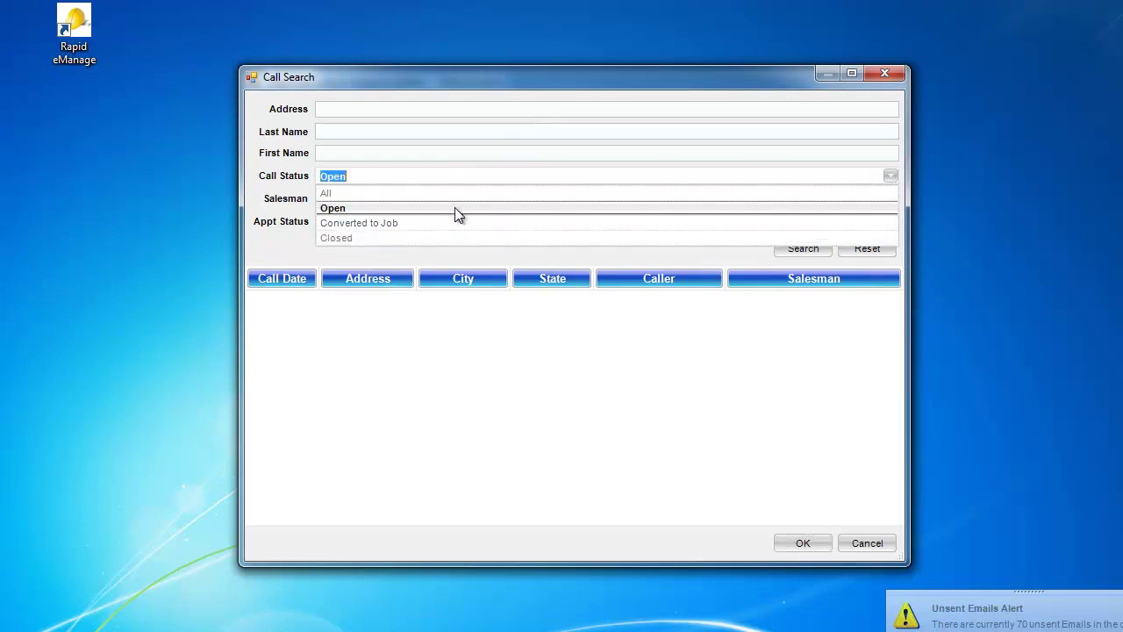
{"action": "left_click", "coordinate": [387, 224]}
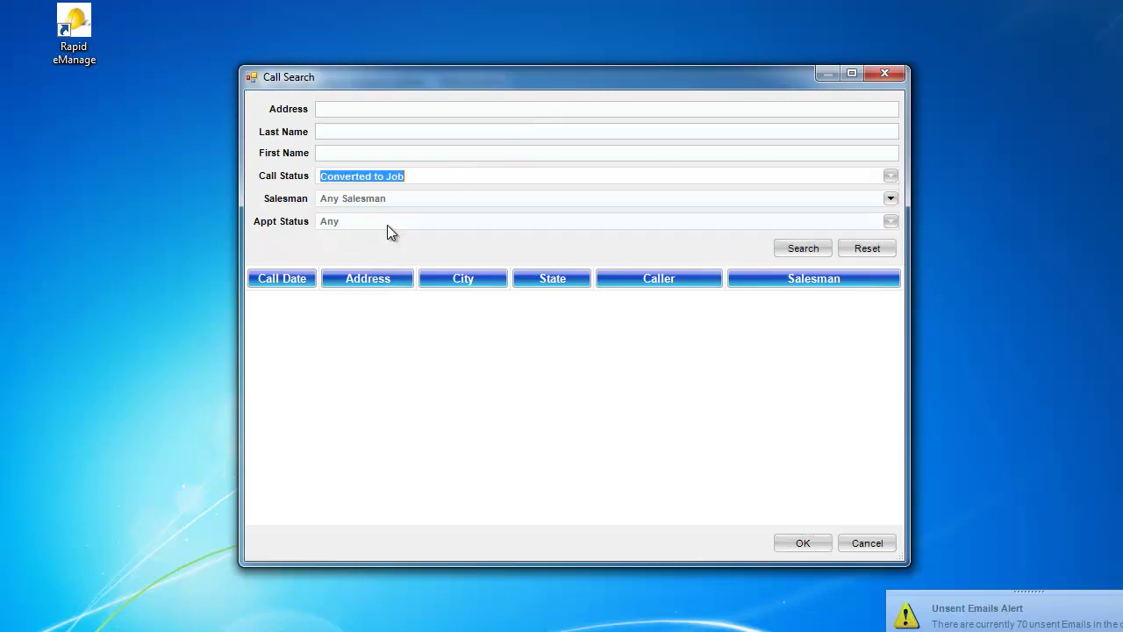
{"action": "left_click", "coordinate": [365, 110]}
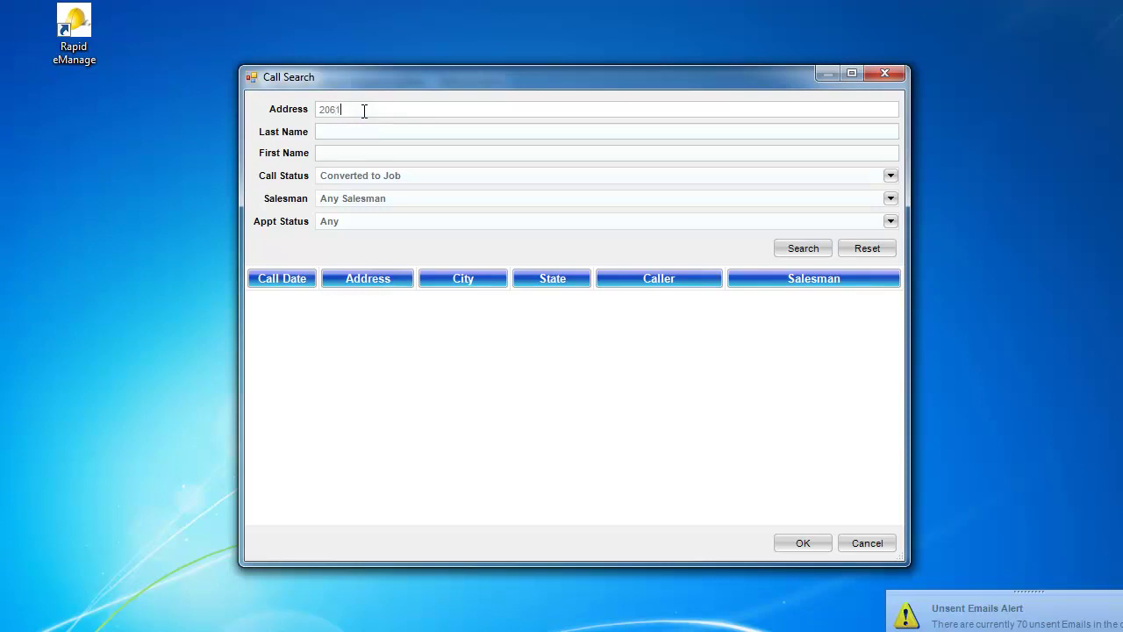
{"action": "left_click", "coordinate": [791, 250]}
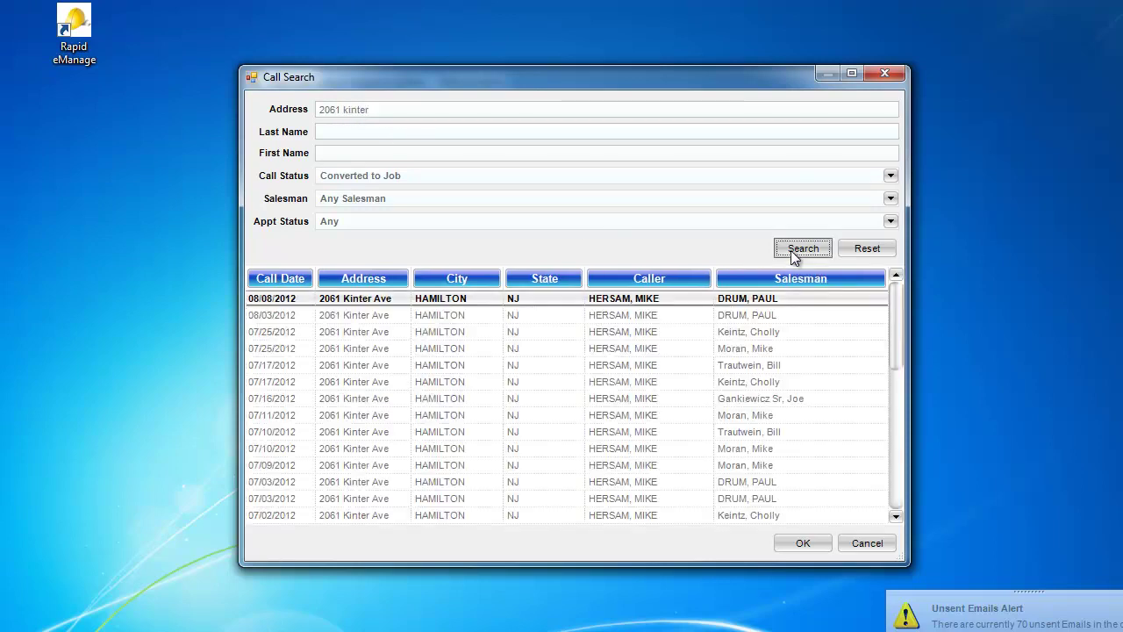
Step: Open job 108073 from the 08/08/2012 call and start a new contract on its Contracts tab
{"action": "double_click", "coordinate": [534, 301]}
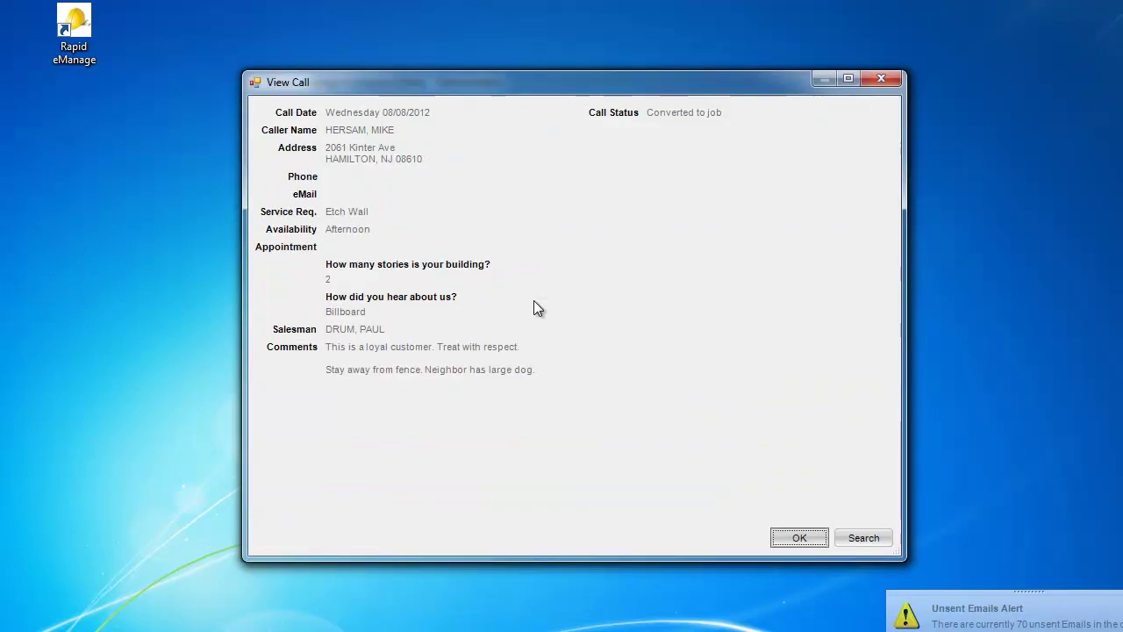
{"action": "right_click", "coordinate": [635, 259]}
{"action": "left_click", "coordinate": [646, 271]}
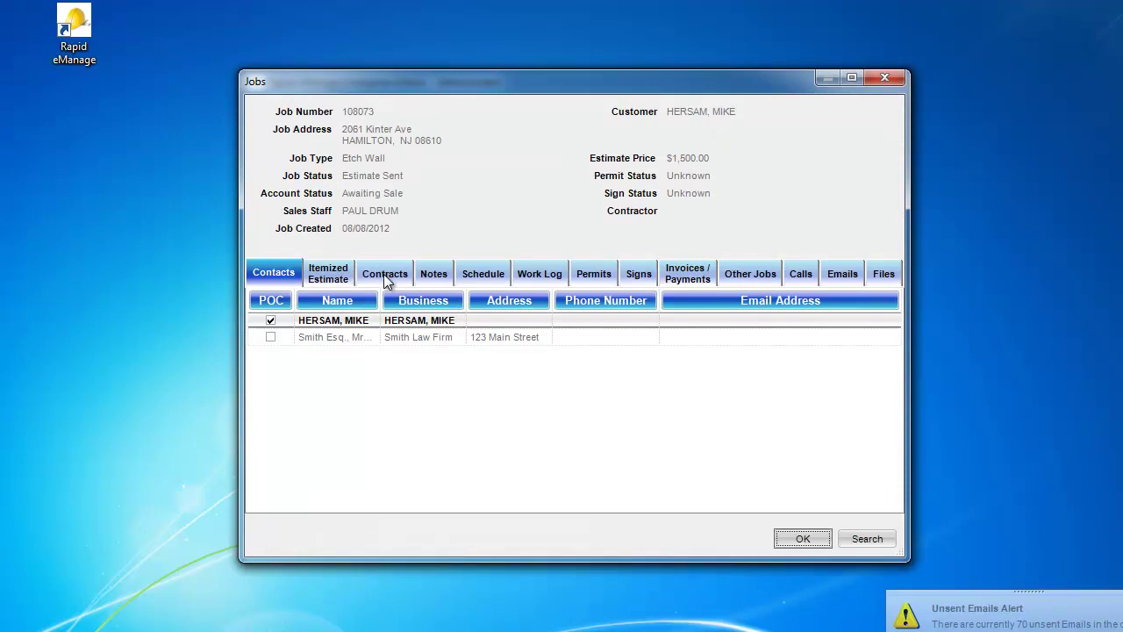
{"action": "left_click", "coordinate": [384, 273]}
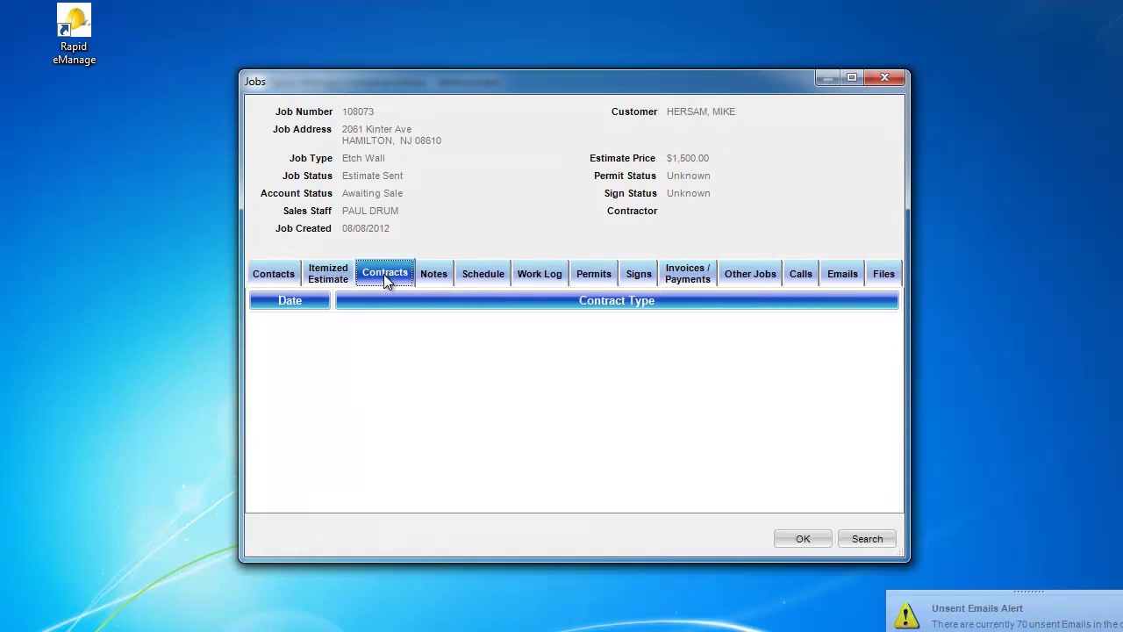
{"action": "right_click", "coordinate": [582, 359]}
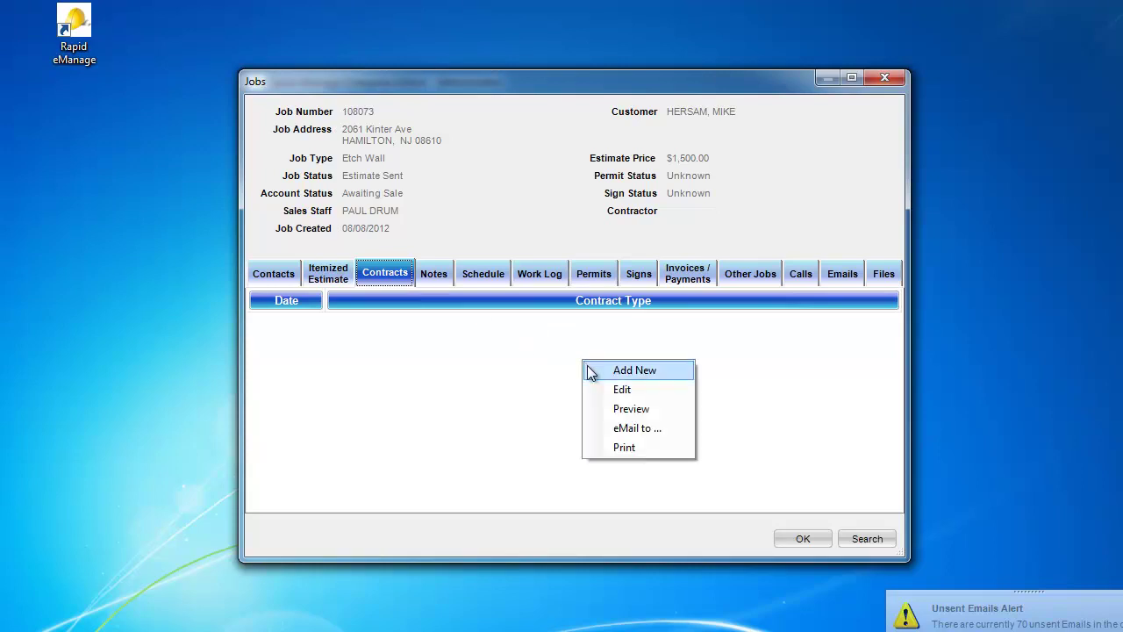
{"action": "left_click", "coordinate": [590, 370]}
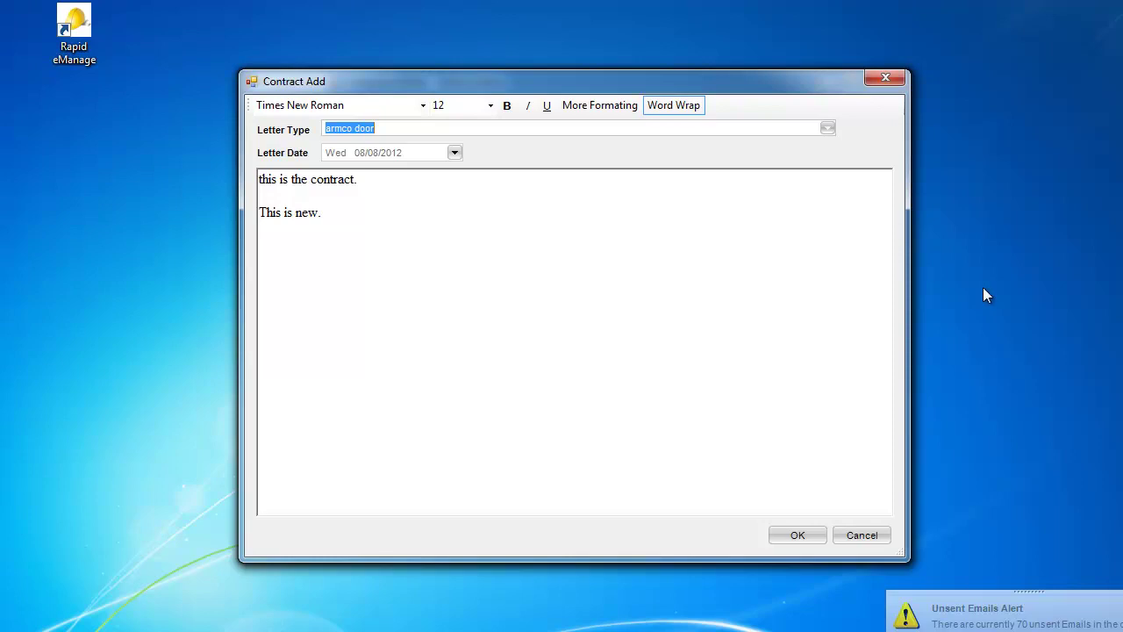
Step: Choose the Shingle (Tearoff) letter type and save the contract dated 08/08/2012
{"action": "left_click", "coordinate": [828, 130]}
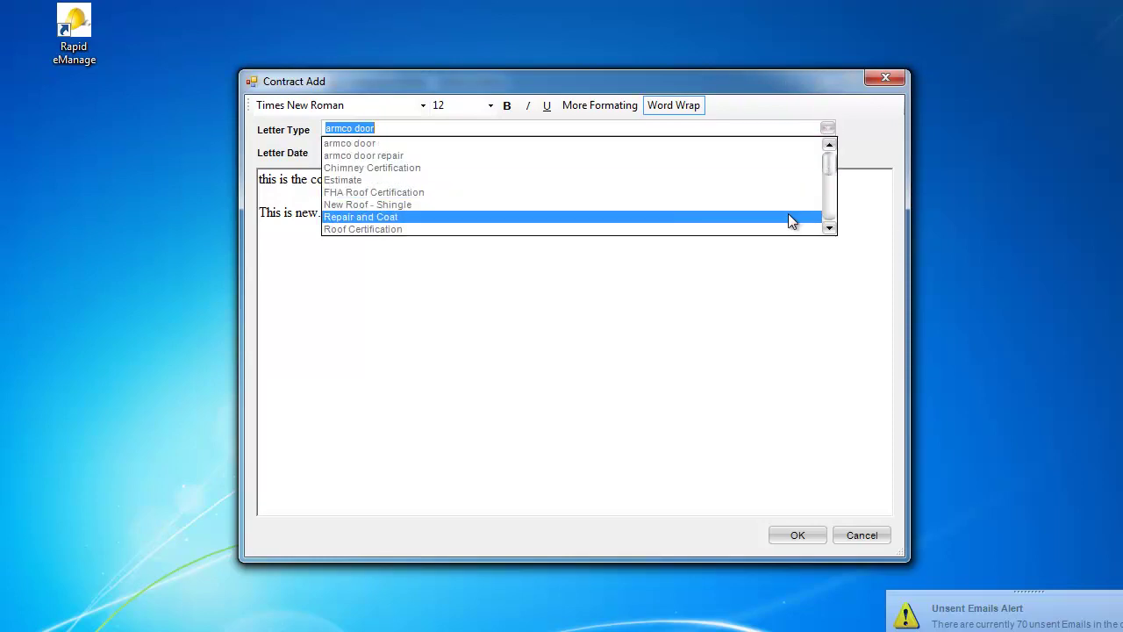
{"action": "left_click", "coordinate": [831, 230]}
{"action": "left_click", "coordinate": [830, 230]}
{"action": "left_click", "coordinate": [830, 230]}
{"action": "left_click", "coordinate": [831, 230]}
{"action": "left_click", "coordinate": [830, 230]}
{"action": "left_click", "coordinate": [830, 230]}
{"action": "left_click", "coordinate": [830, 229]}
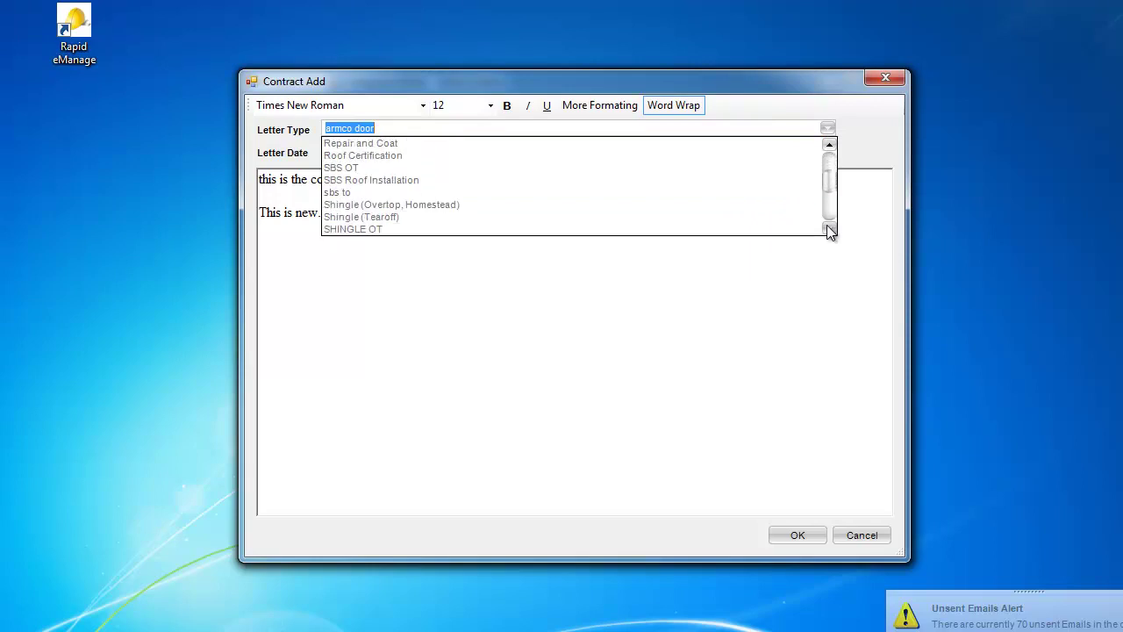
{"action": "left_click", "coordinate": [831, 230]}
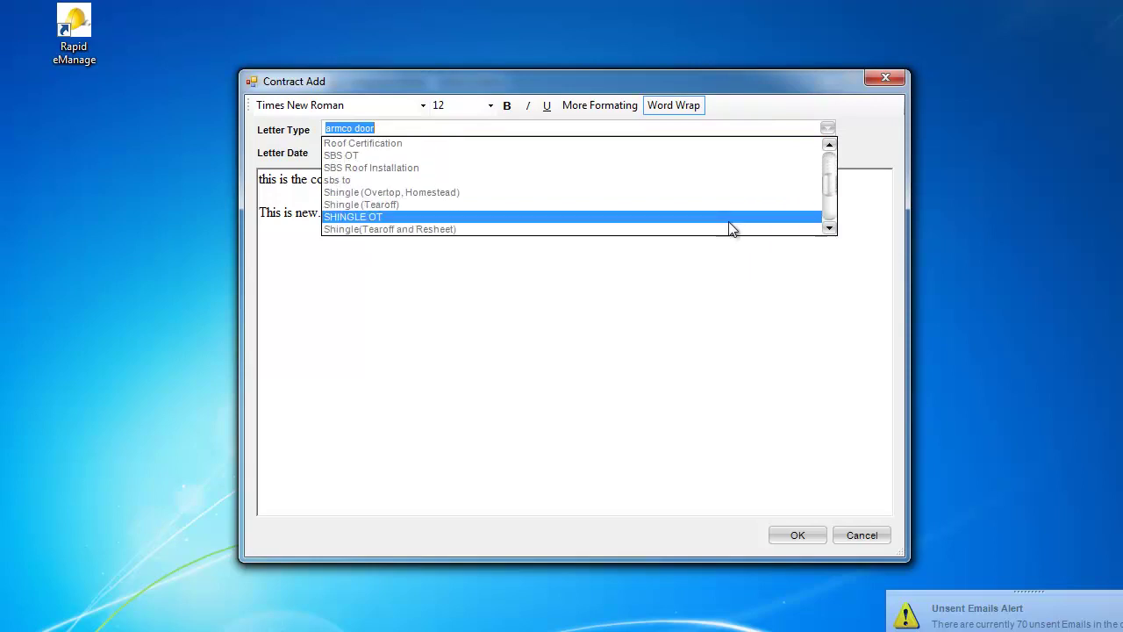
{"action": "left_click", "coordinate": [672, 204]}
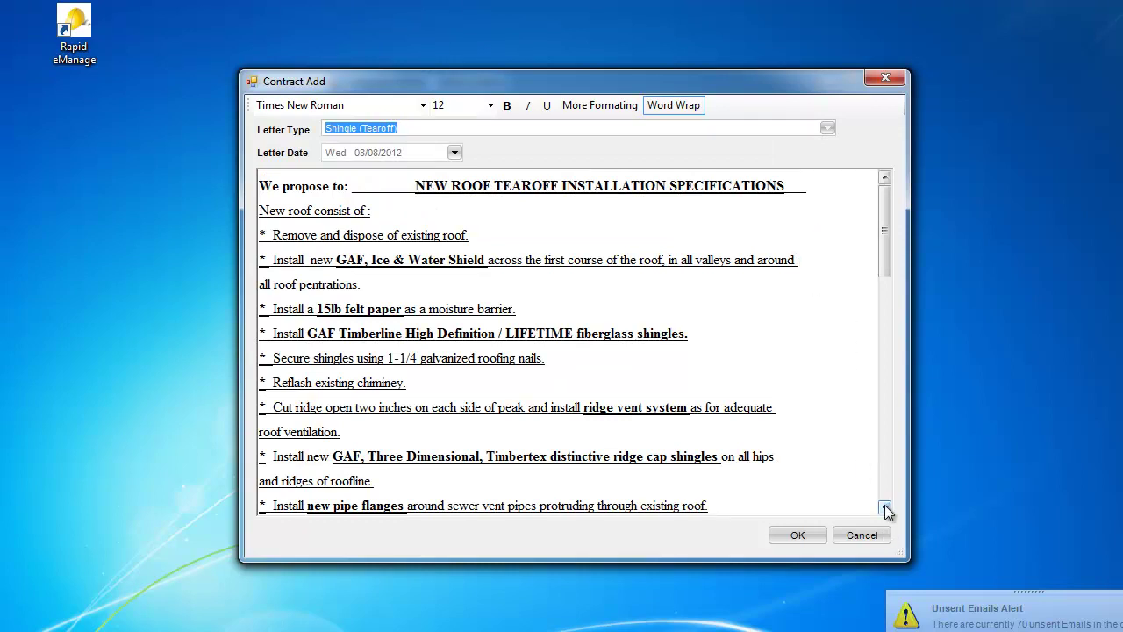
{"action": "left_click_drag", "start_coordinate": [885, 507], "coordinate": [885, 507]}
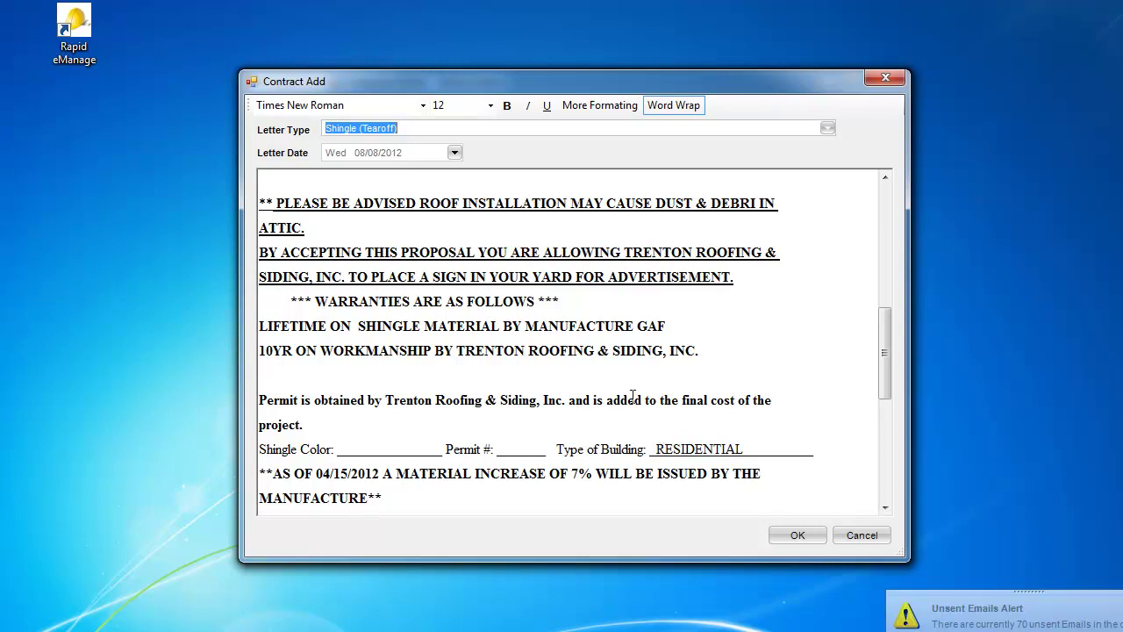
{"action": "right_click", "coordinate": [776, 321]}
{"action": "left_click", "coordinate": [801, 532]}
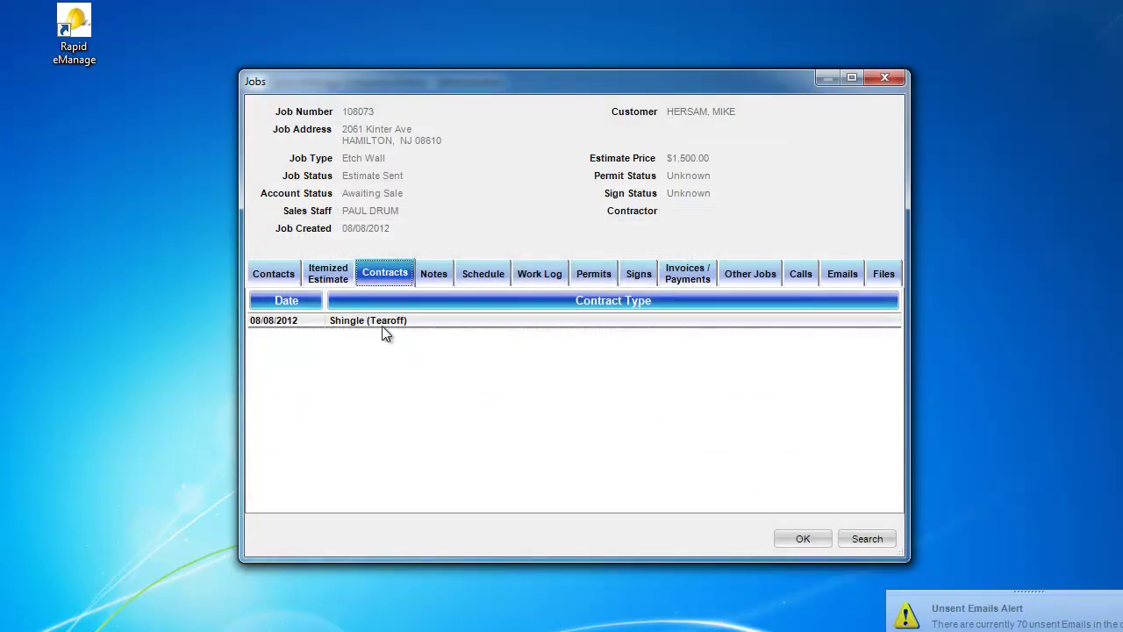
Step: Mark job 108073 as Job Sold dated 08/08/2012, then view its empty Permits list
{"action": "right_click", "coordinate": [661, 370]}
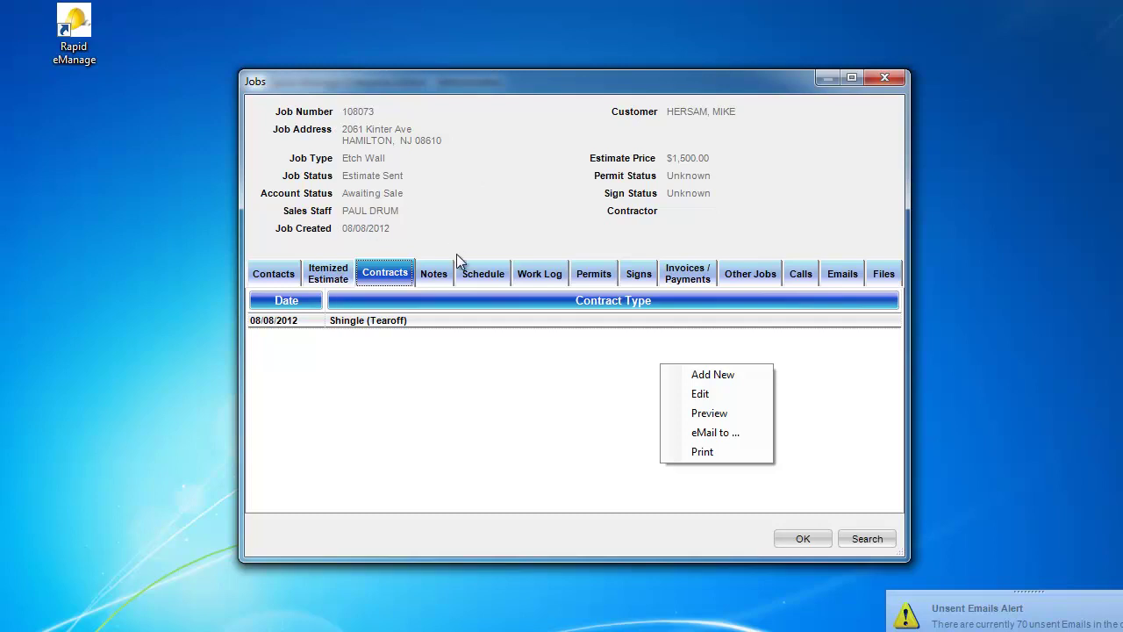
{"action": "left_click", "coordinate": [528, 390]}
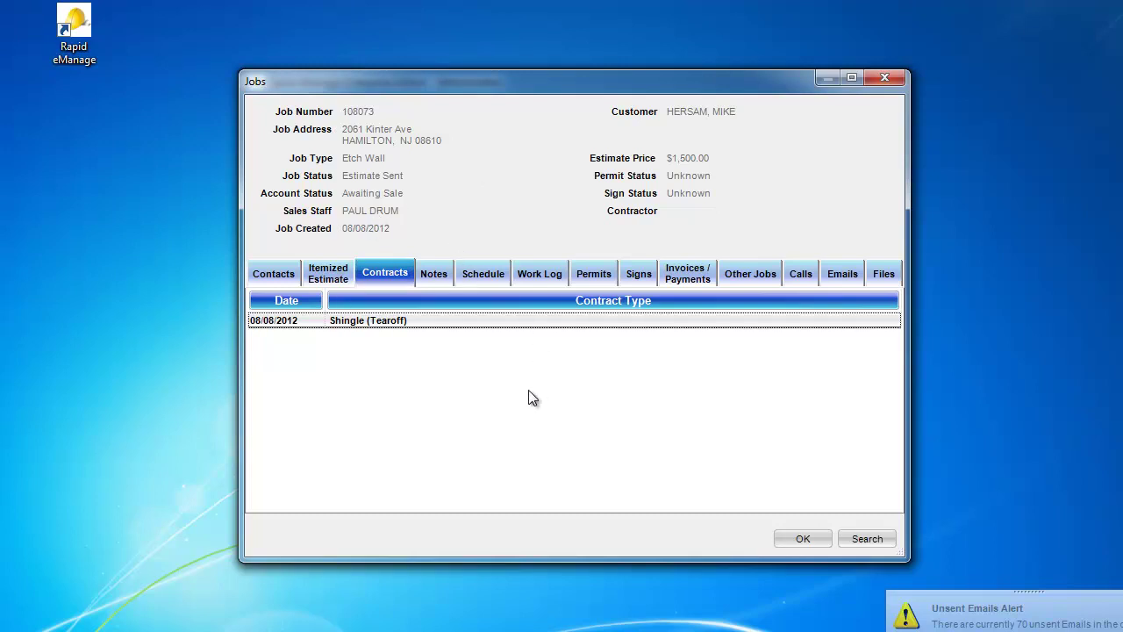
{"action": "right_click", "coordinate": [499, 136]}
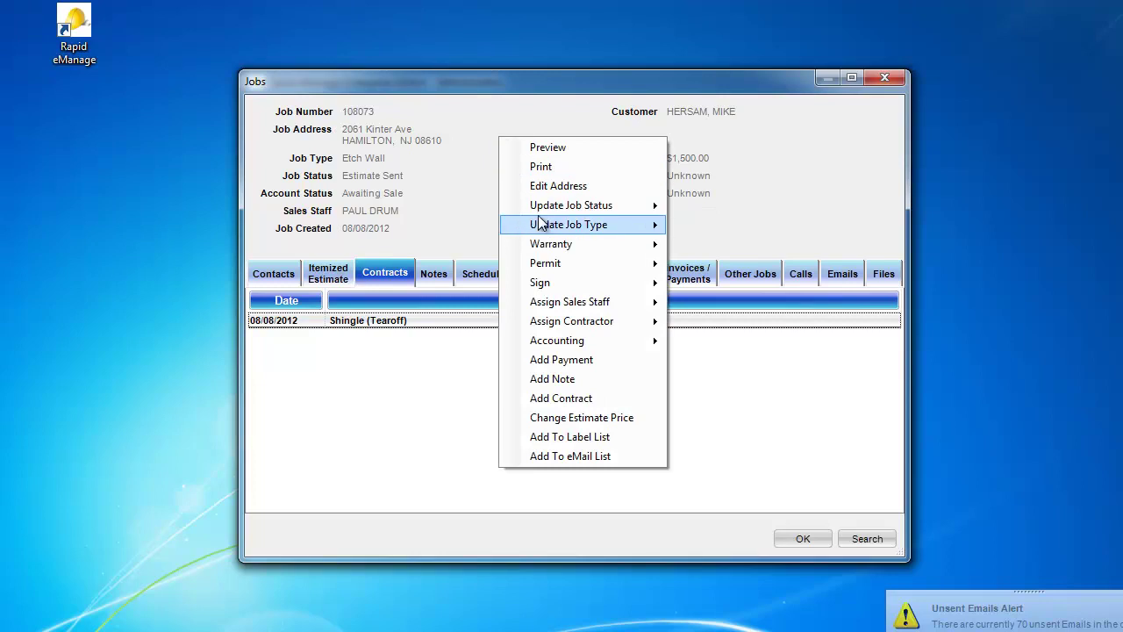
{"action": "mouse_move", "coordinate": [538, 215]}
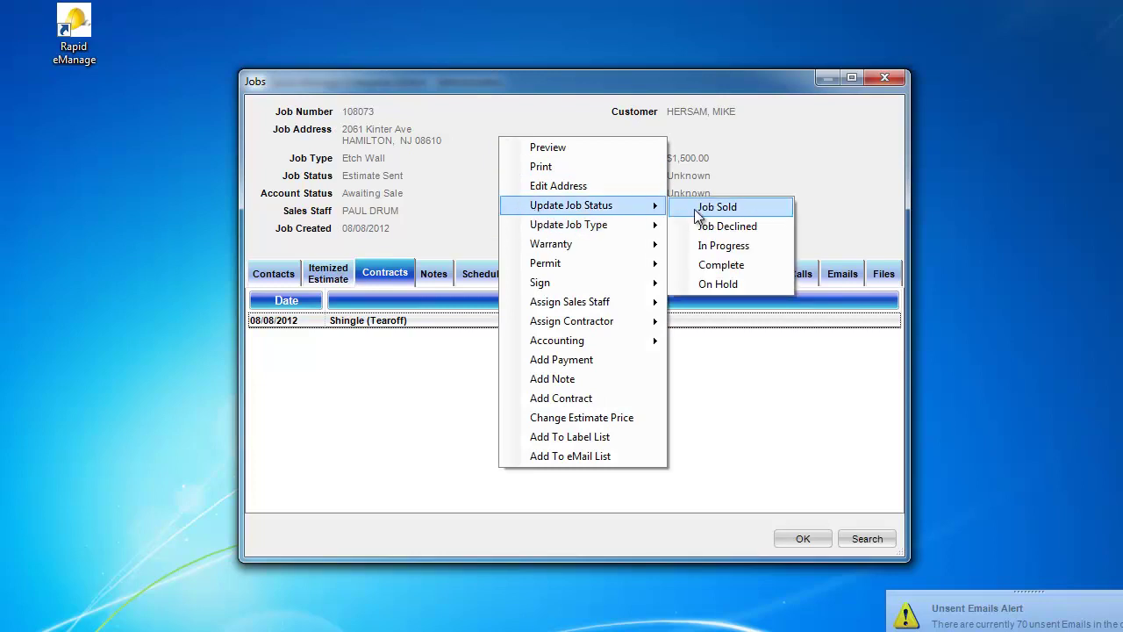
{"action": "left_click", "coordinate": [694, 208]}
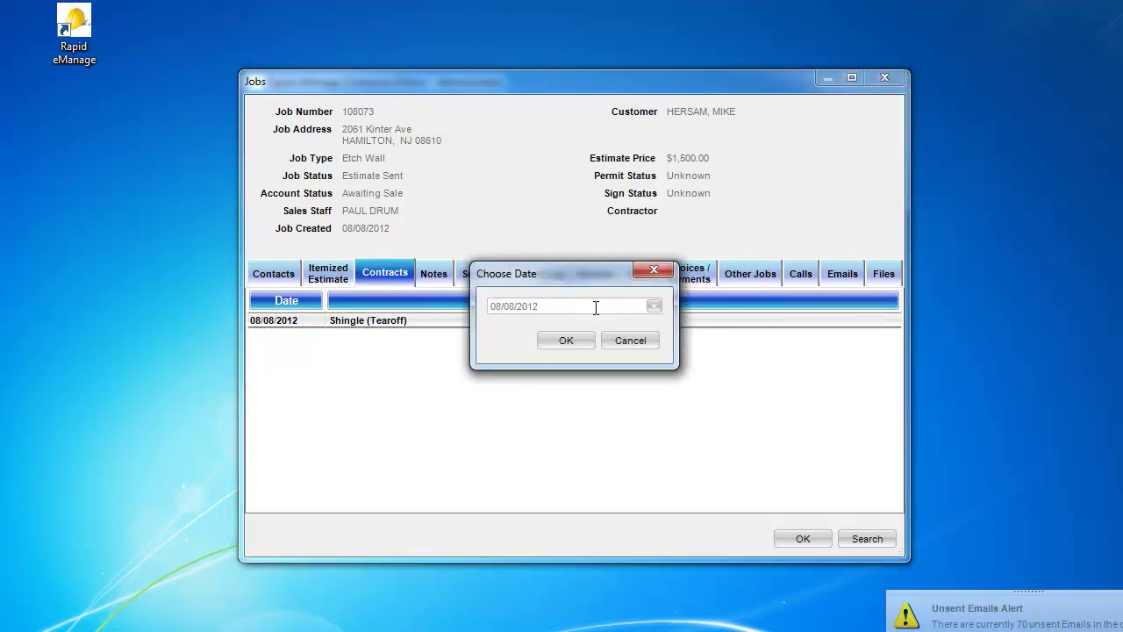
{"action": "left_click", "coordinate": [569, 343]}
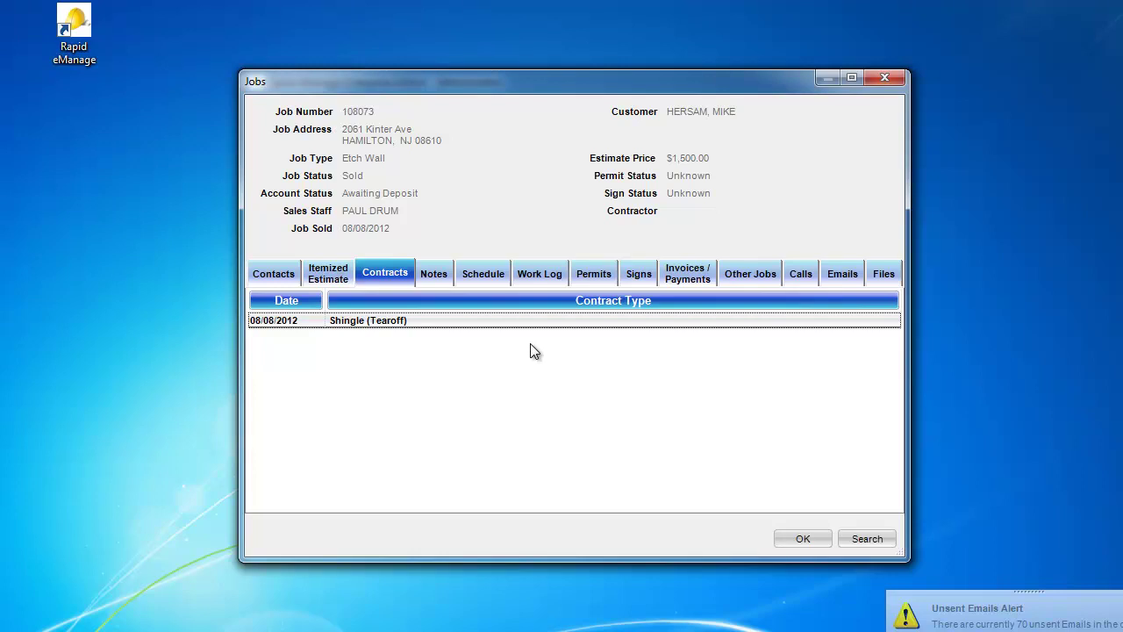
{"action": "left_click", "coordinate": [597, 275]}
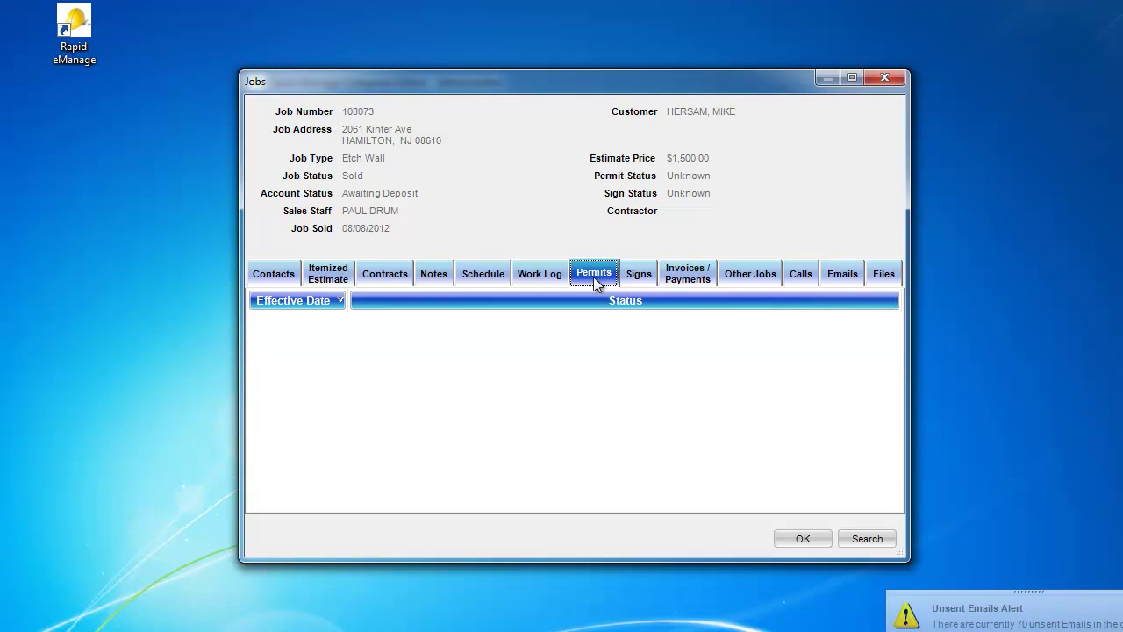
Step: Log the permit as Need to Request Permit on 08/01/2012 and Permit Requested on 08/02/2012
{"action": "right_click", "coordinate": [507, 353]}
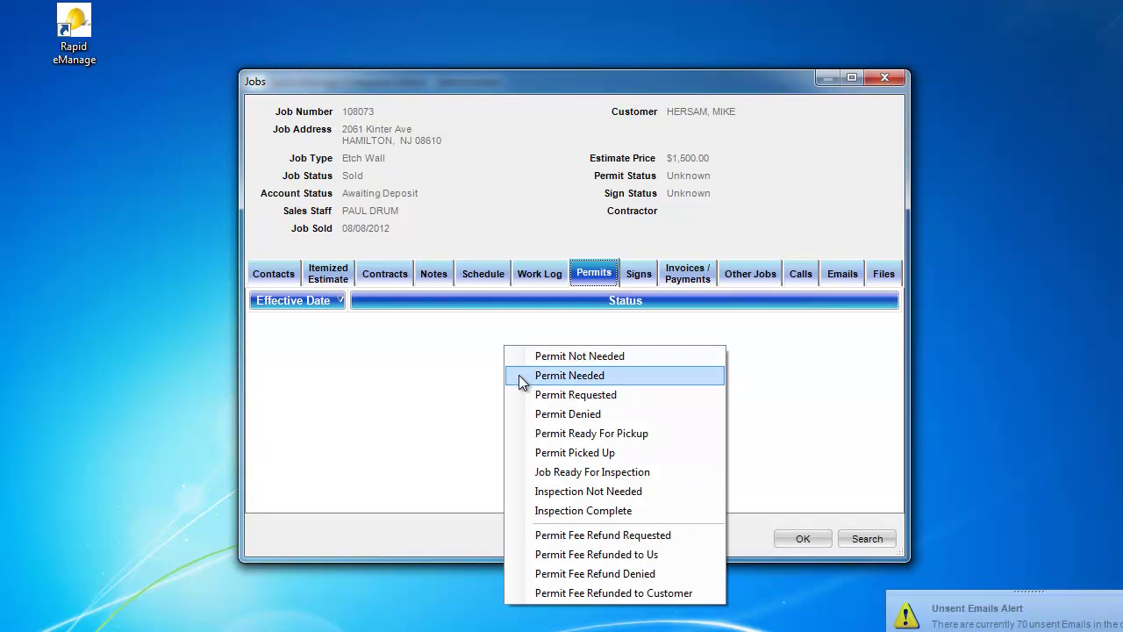
{"action": "left_click", "coordinate": [518, 375]}
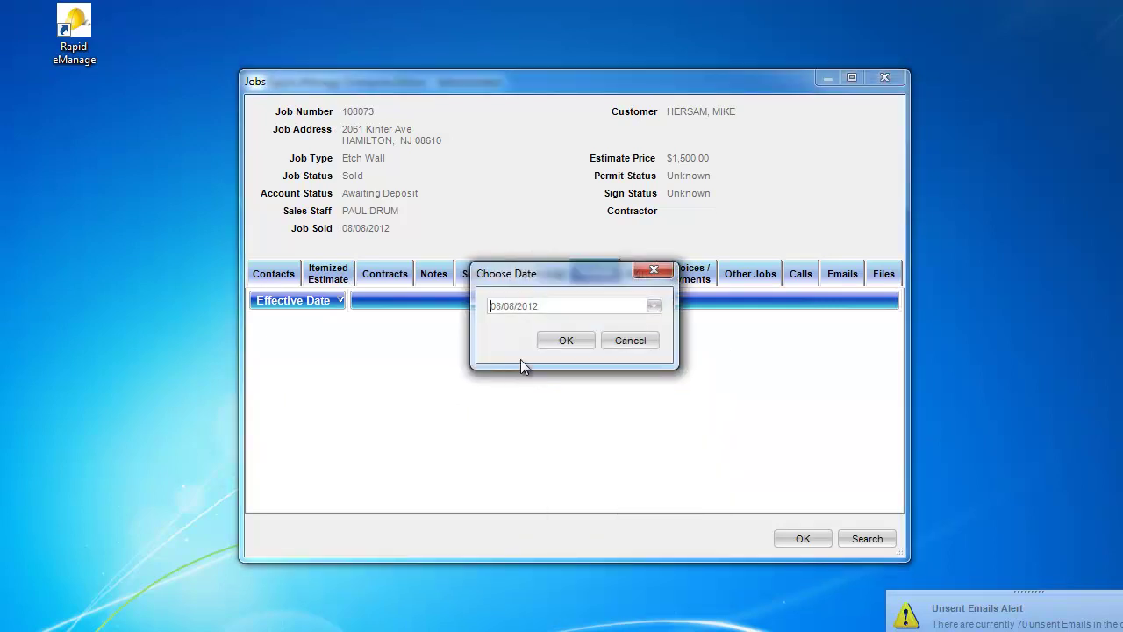
{"action": "left_click", "coordinate": [653, 305]}
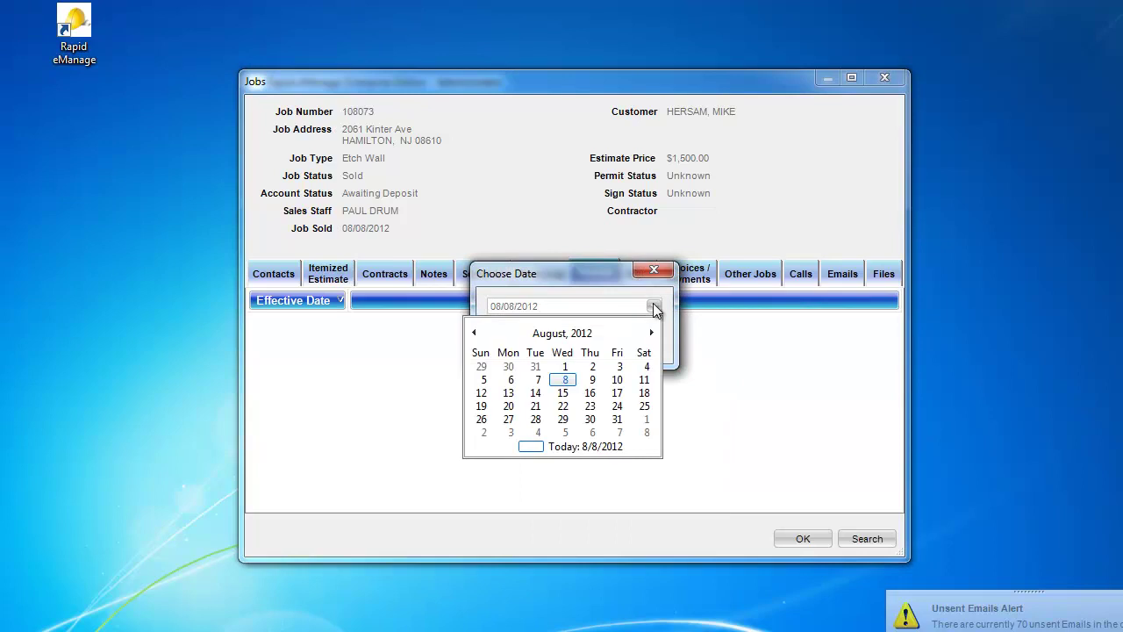
{"action": "left_click", "coordinate": [565, 366]}
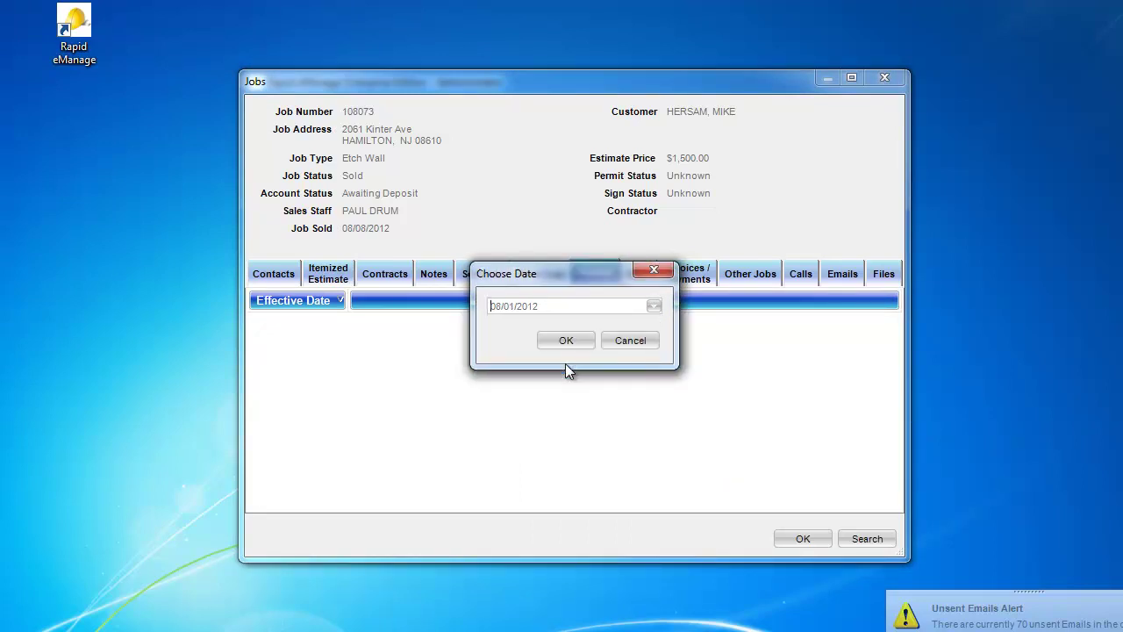
{"action": "left_click", "coordinate": [563, 342]}
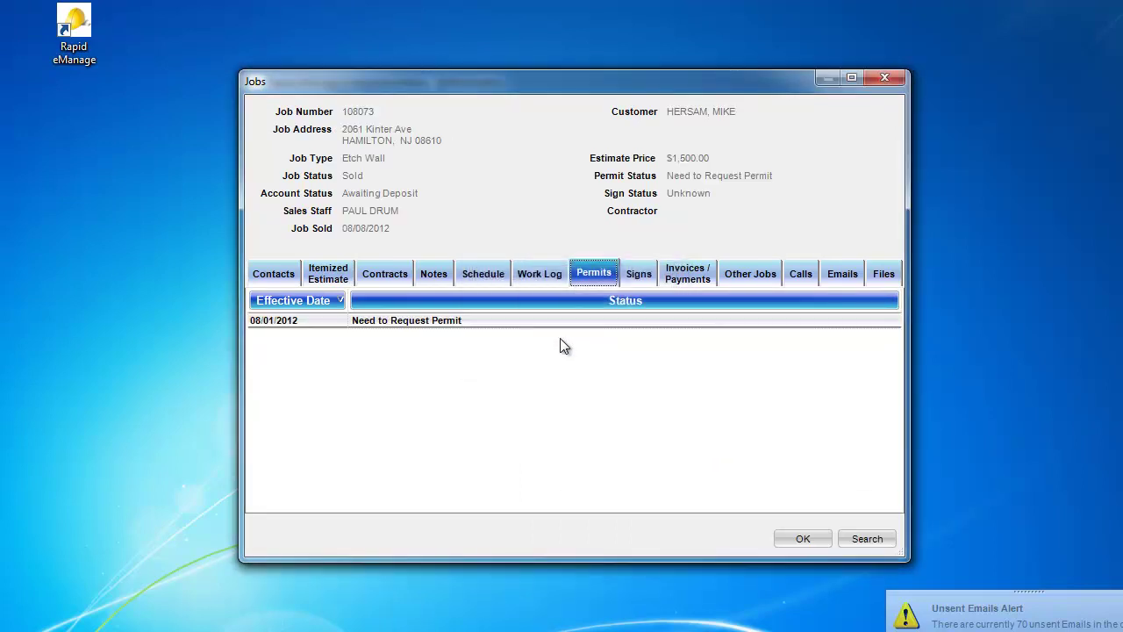
{"action": "right_click", "coordinate": [571, 343]}
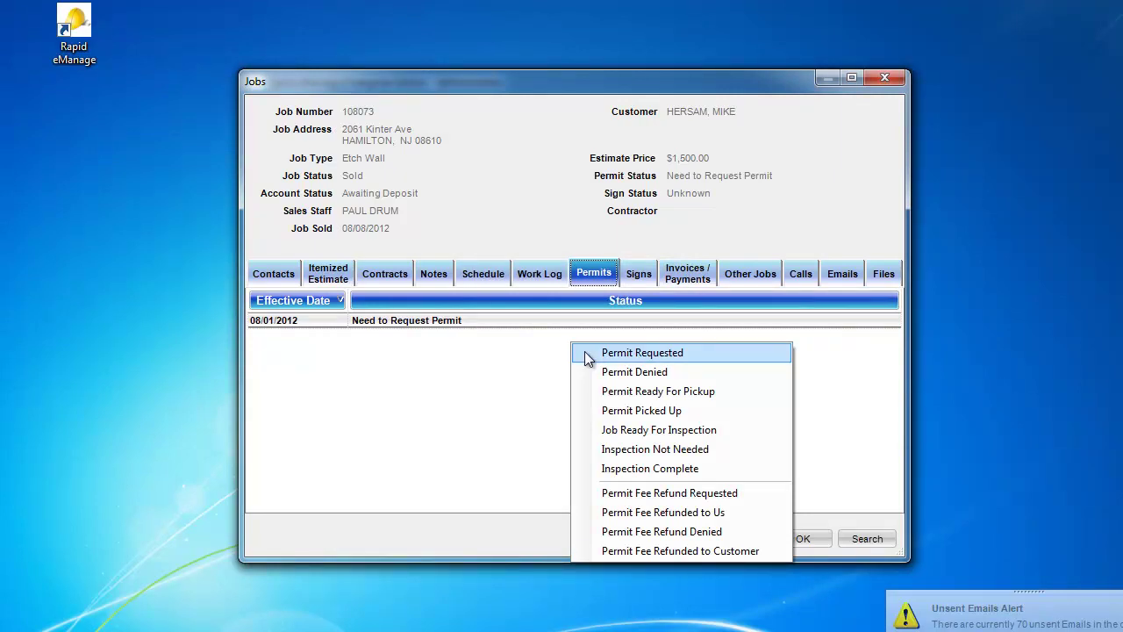
{"action": "left_click", "coordinate": [588, 353]}
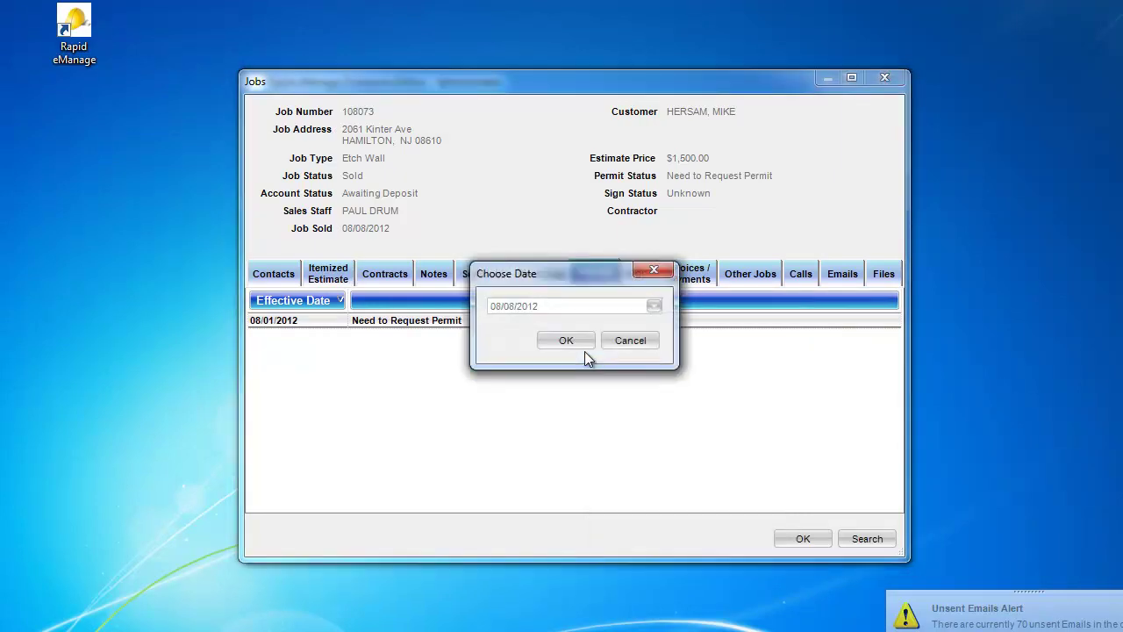
{"action": "left_click", "coordinate": [654, 307]}
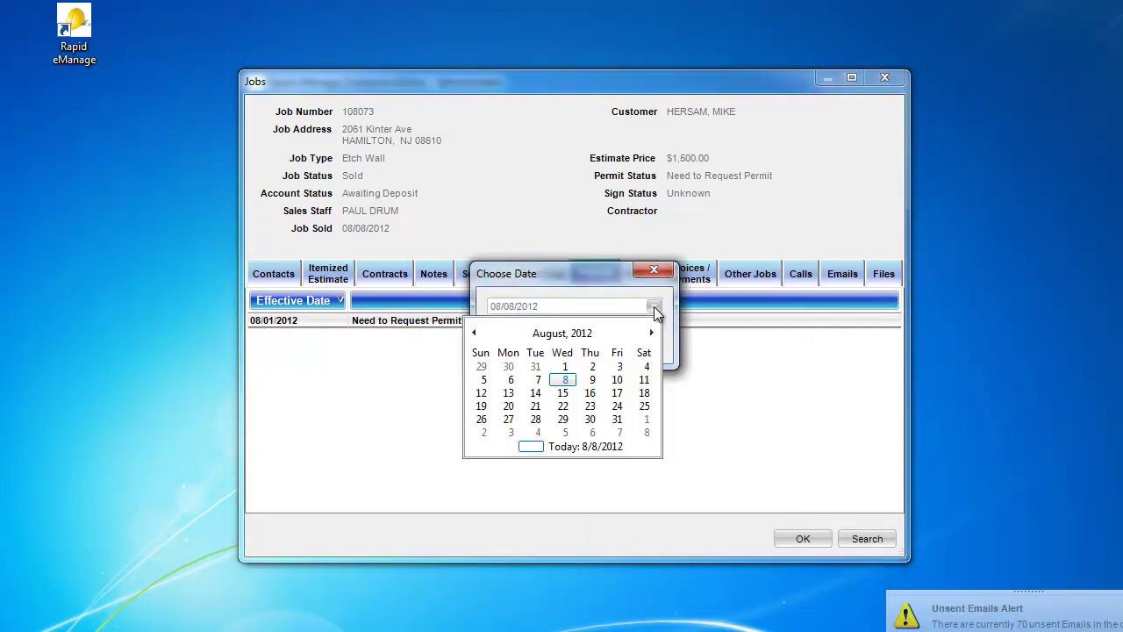
{"action": "left_click", "coordinate": [594, 366]}
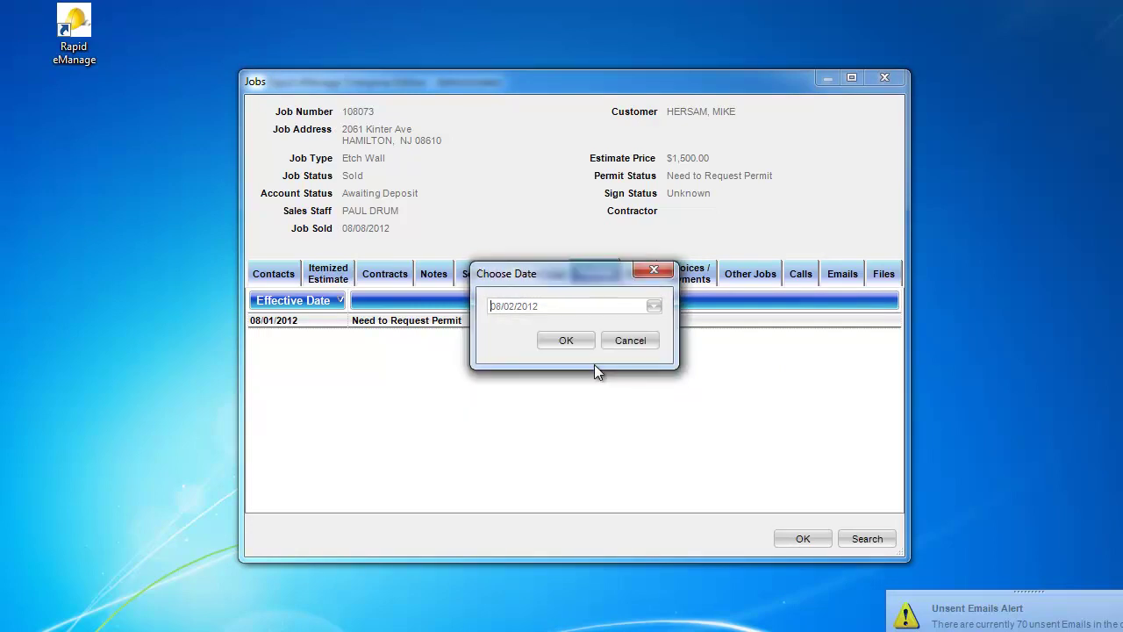
{"action": "left_click", "coordinate": [566, 340]}
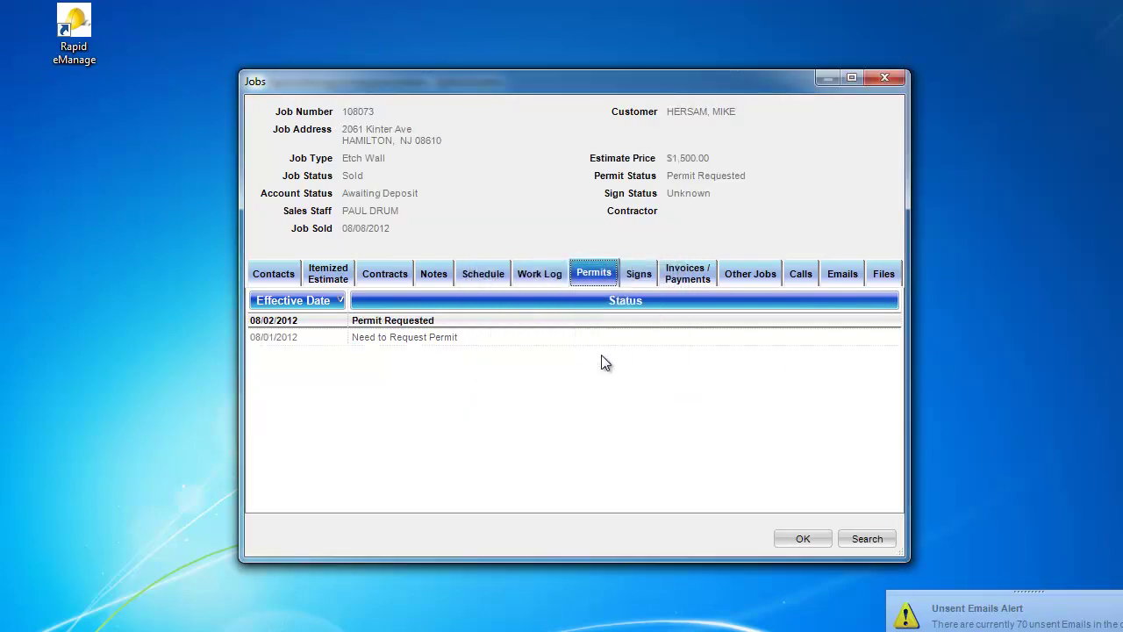
Step: Log the permit as Ready For Pickup on 08/03/2012 and Picked Up on 08/06/2012
{"action": "right_click", "coordinate": [608, 359]}
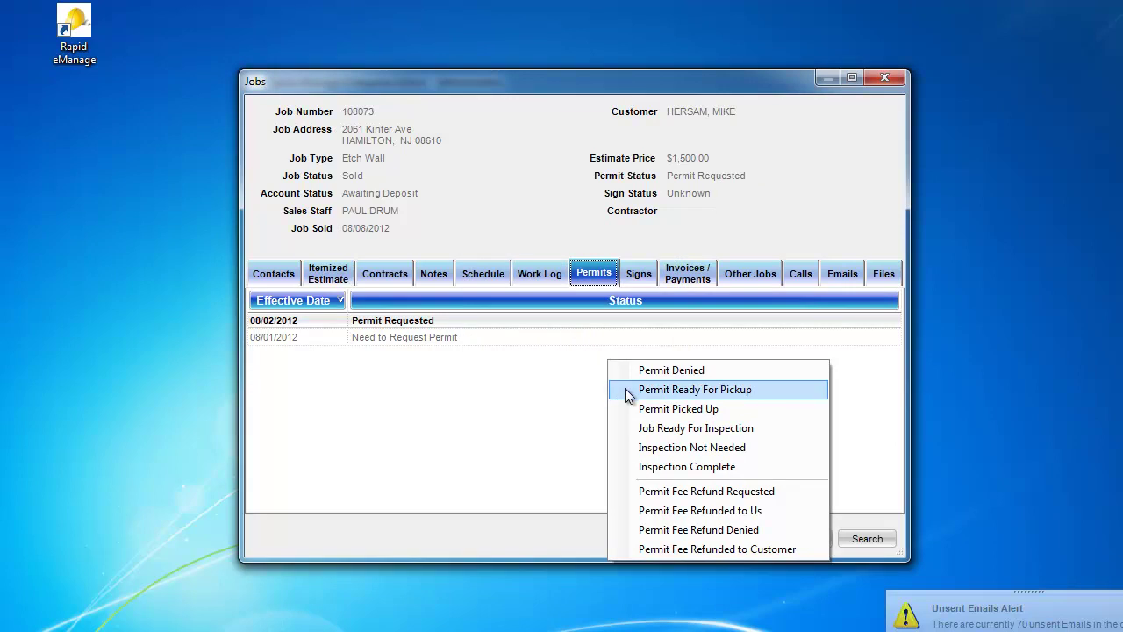
{"action": "left_click", "coordinate": [626, 390]}
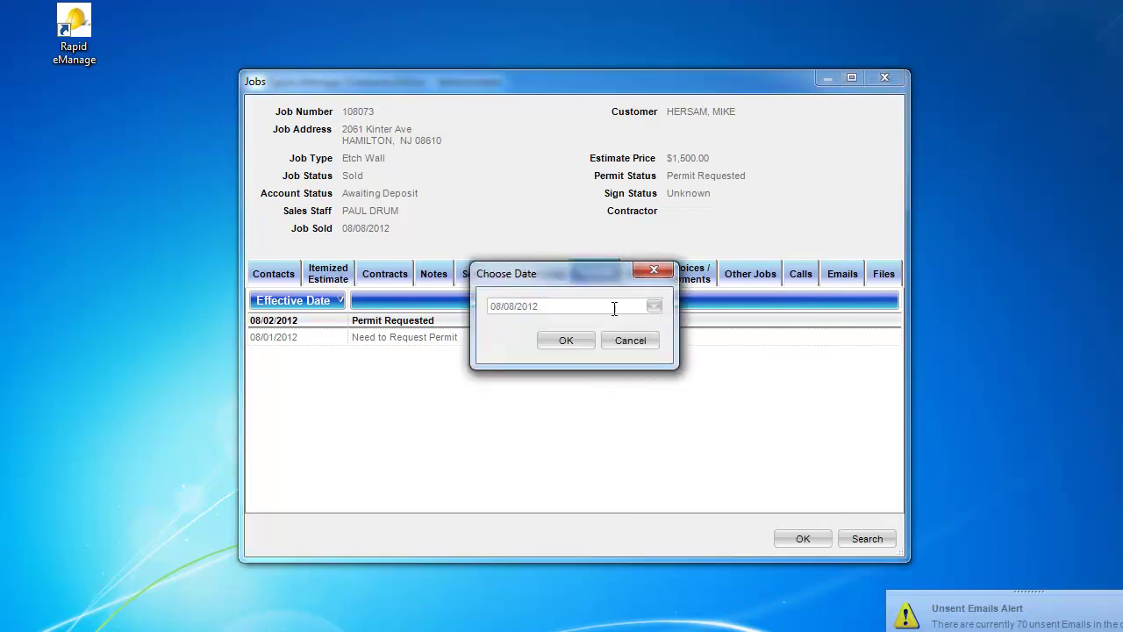
{"action": "left_click", "coordinate": [654, 309]}
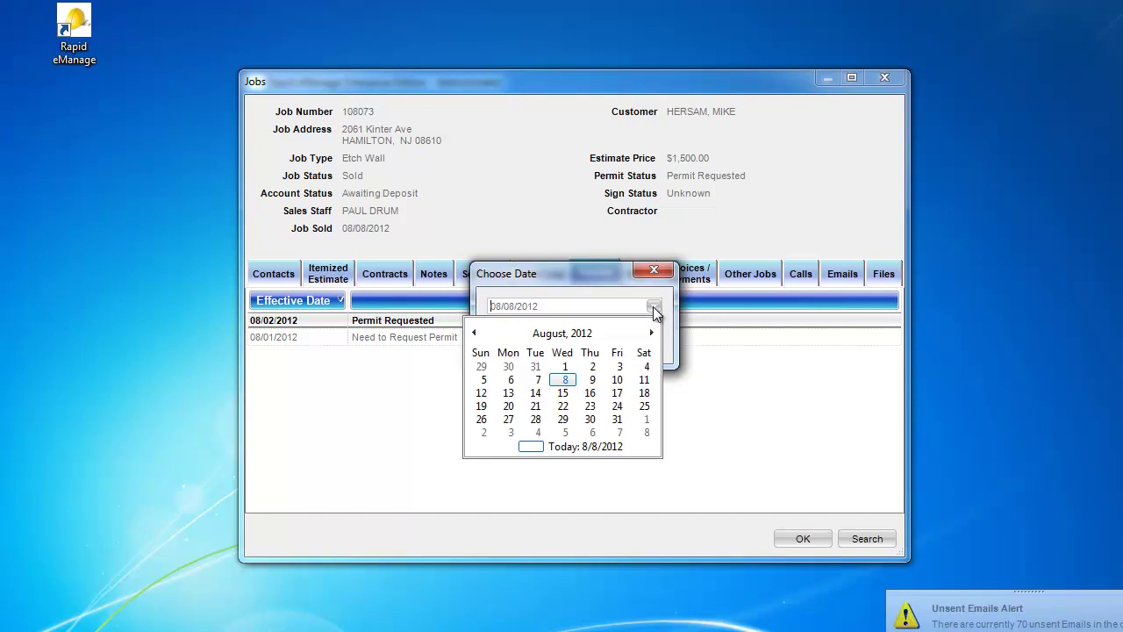
{"action": "left_click", "coordinate": [620, 366]}
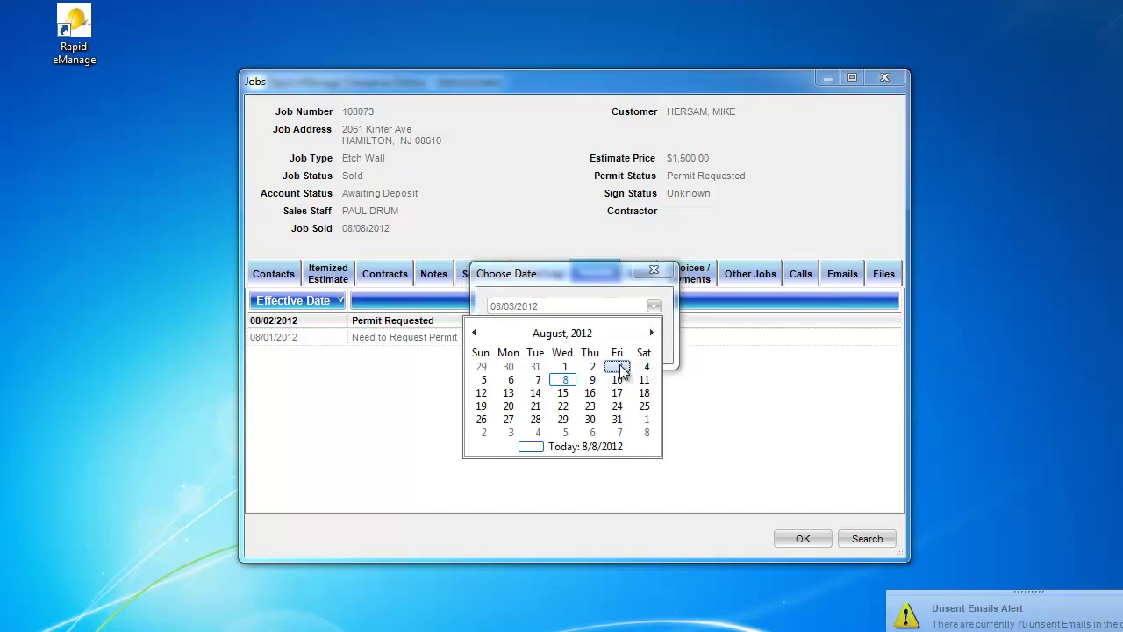
{"action": "left_click", "coordinate": [574, 339]}
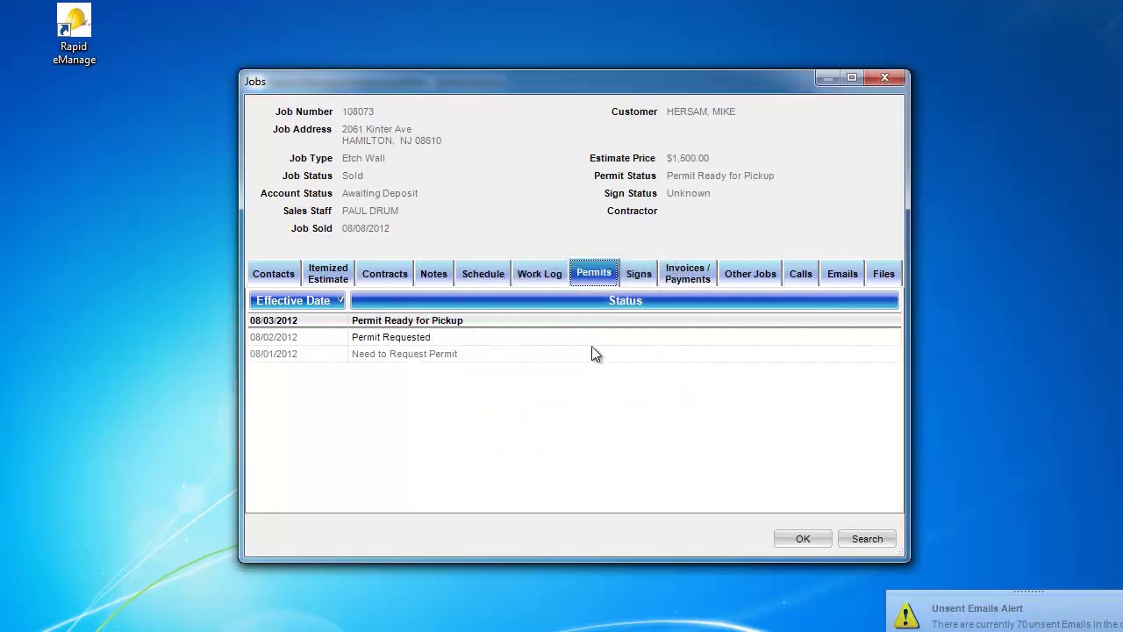
{"action": "right_click", "coordinate": [646, 352]}
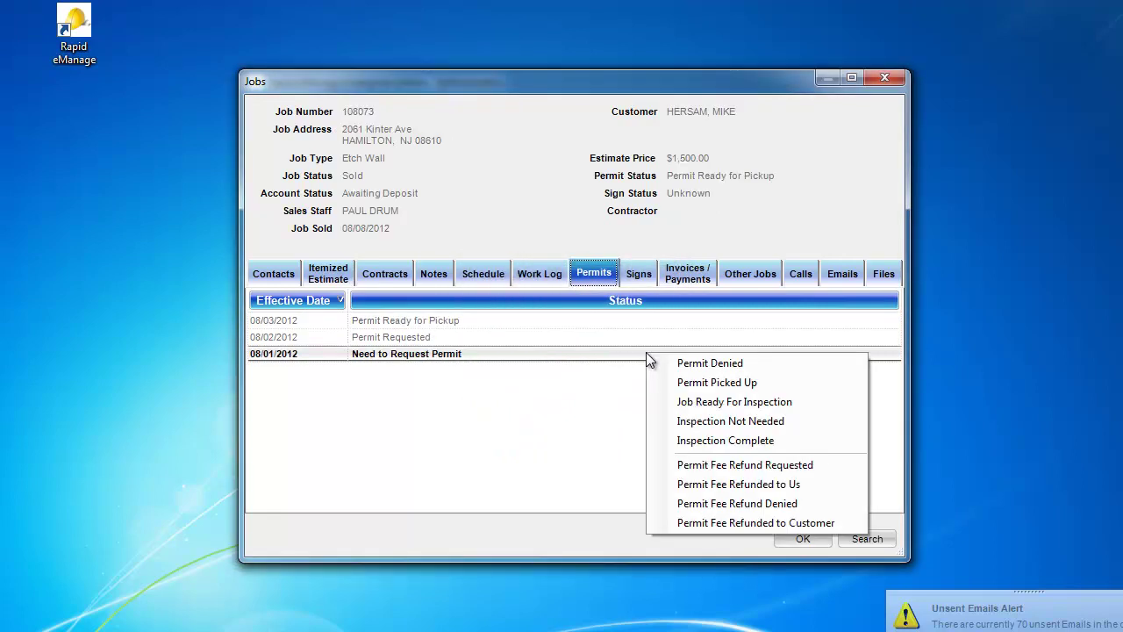
{"action": "left_click", "coordinate": [661, 383]}
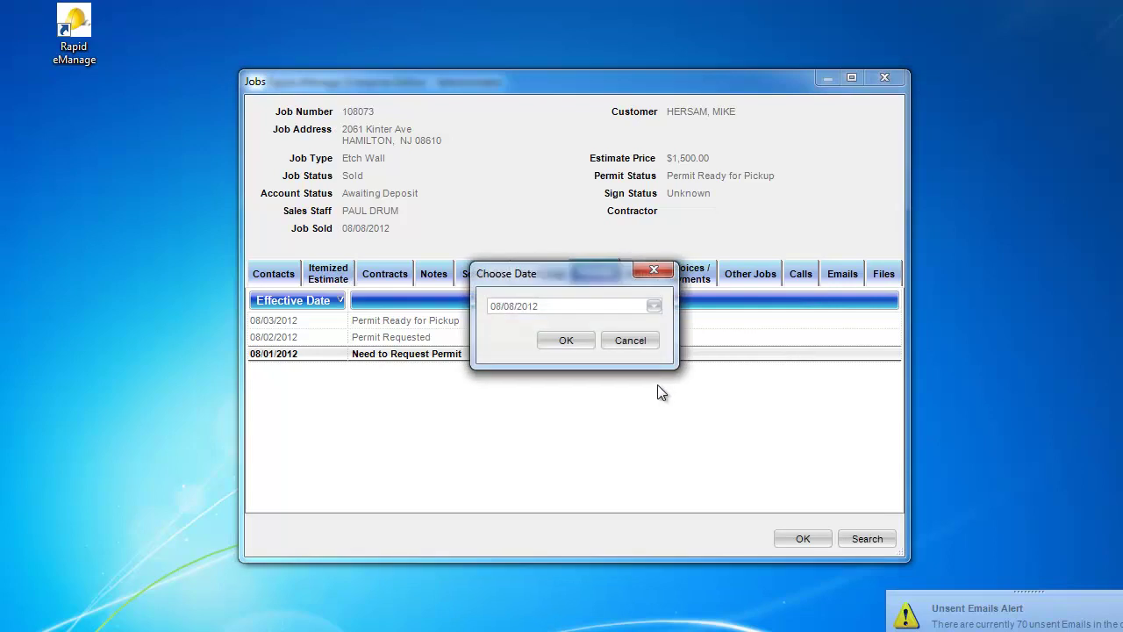
{"action": "left_click", "coordinate": [654, 306]}
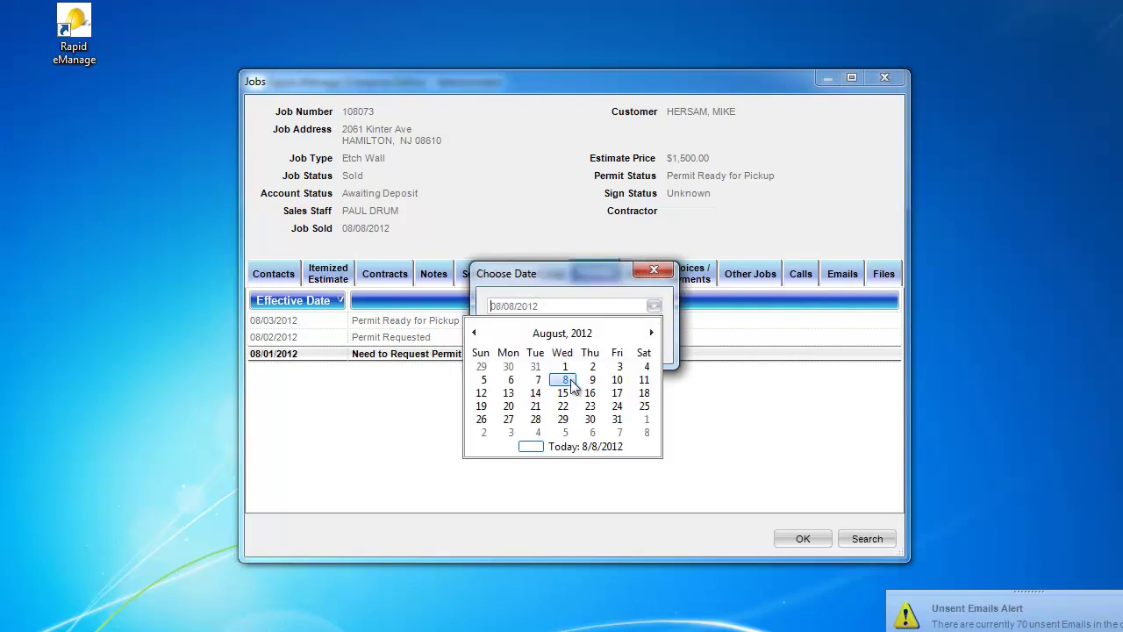
{"action": "left_click", "coordinate": [510, 379]}
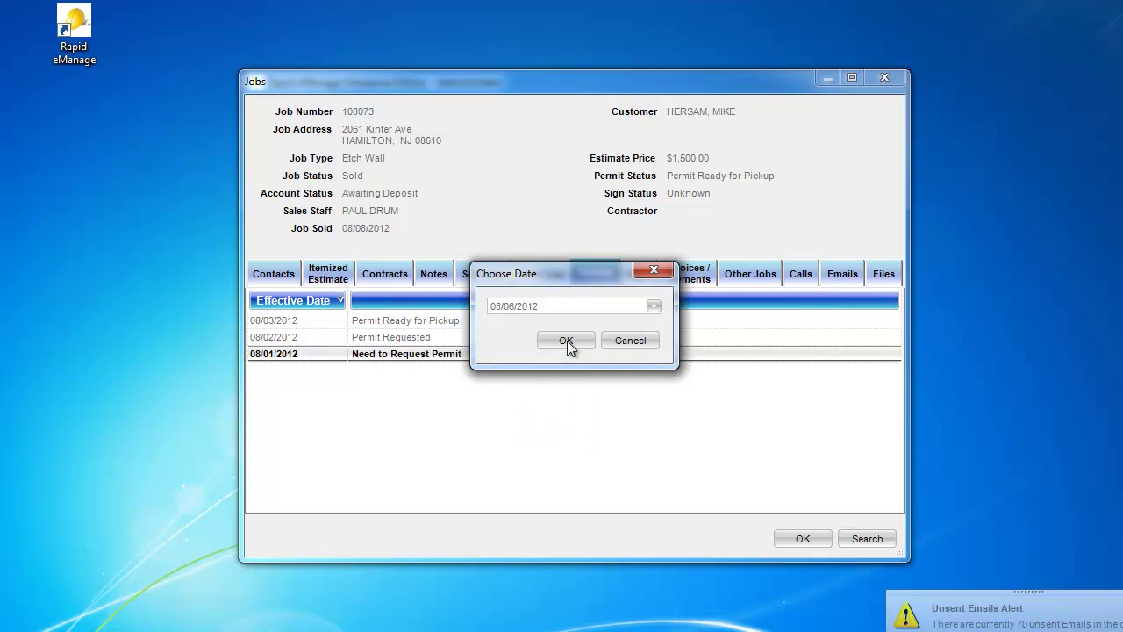
{"action": "left_click", "coordinate": [567, 340]}
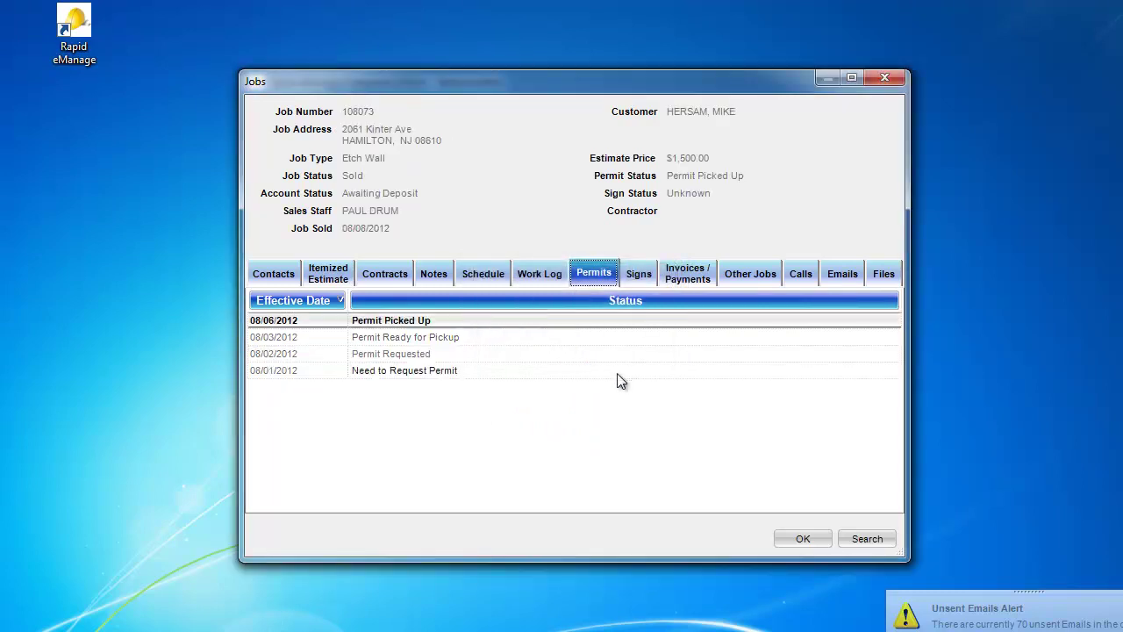
Step: Leave the permit at Permit Picked Up and switch to job 108073's empty Schedule tab
{"action": "right_click", "coordinate": [617, 375]}
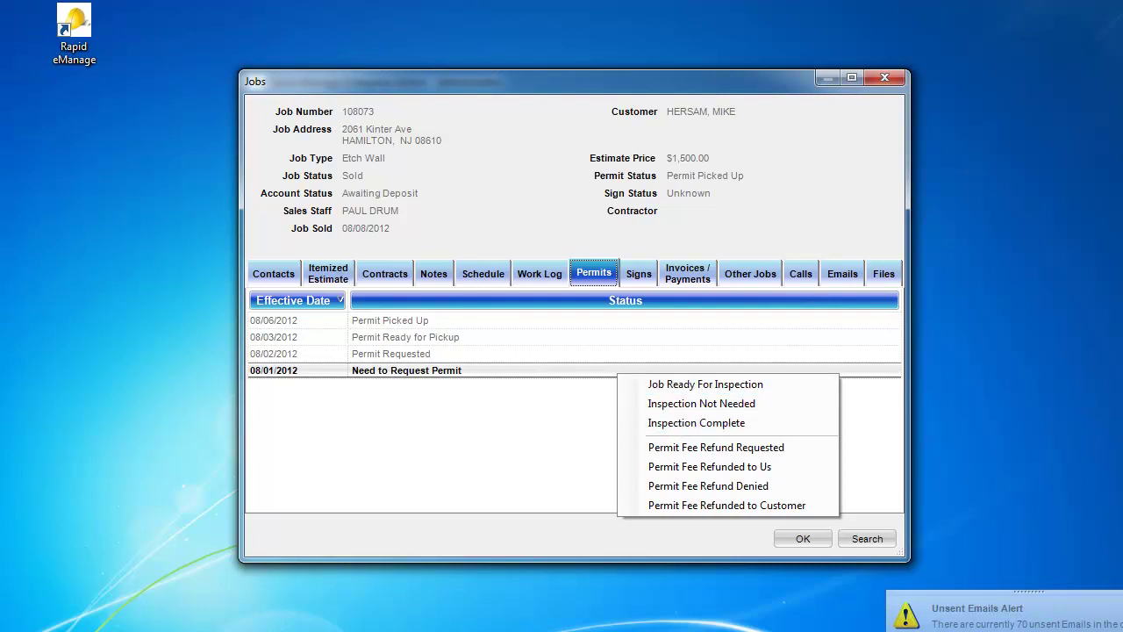
{"action": "key", "text": "Escape"}
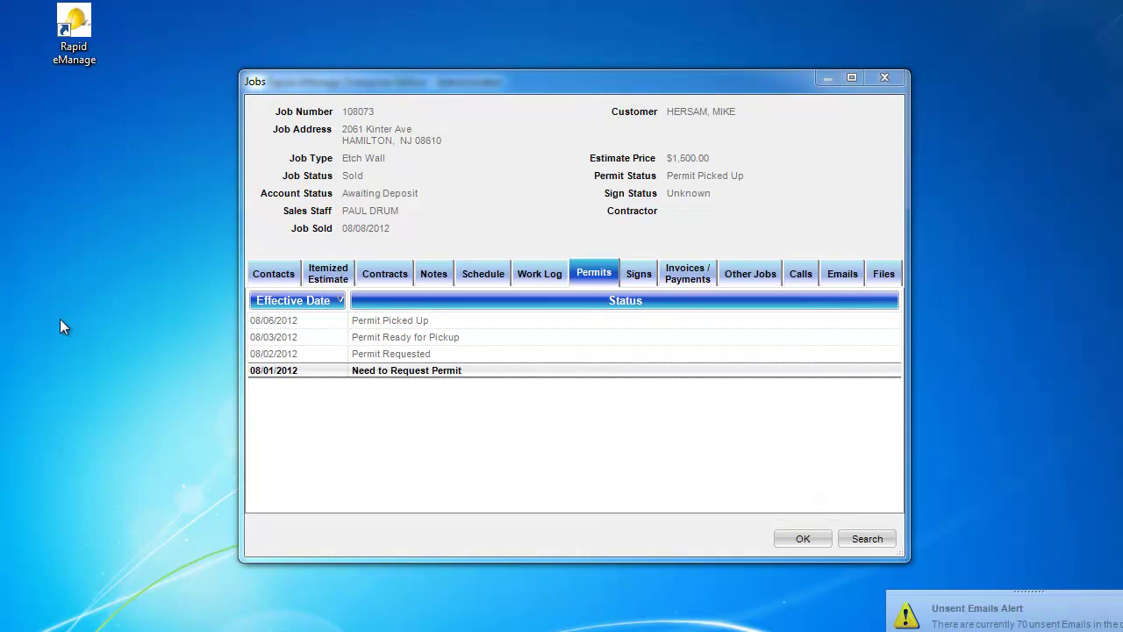
{"action": "left_click", "coordinate": [496, 277]}
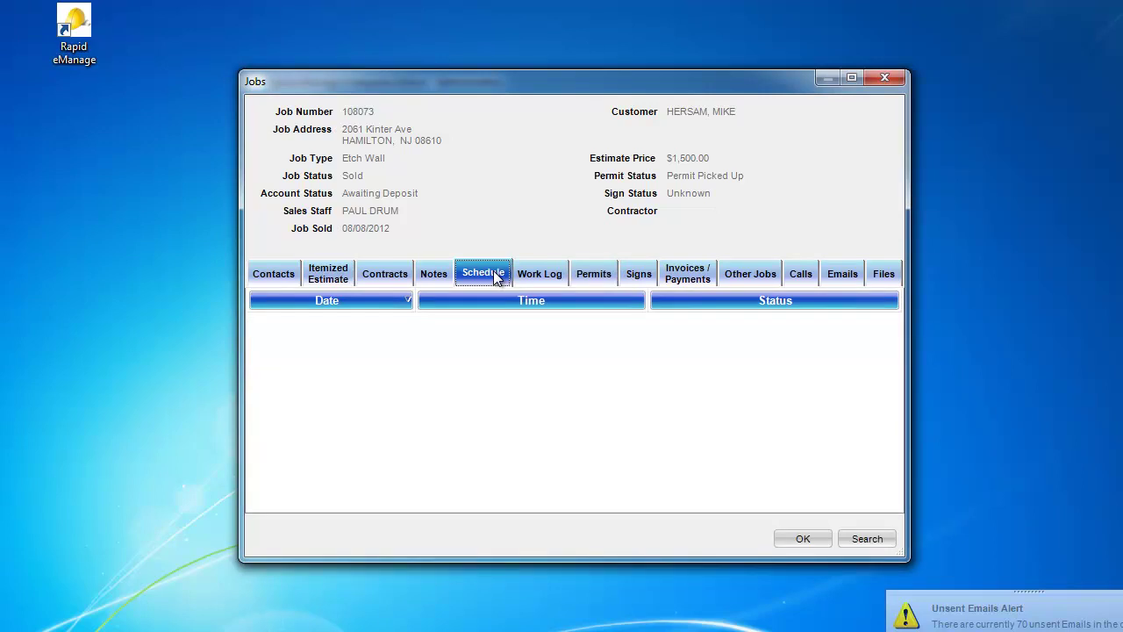
Step: Schedule a pending work date for 08/08/2012 in the Afternoon slot
{"action": "right_click", "coordinate": [514, 338]}
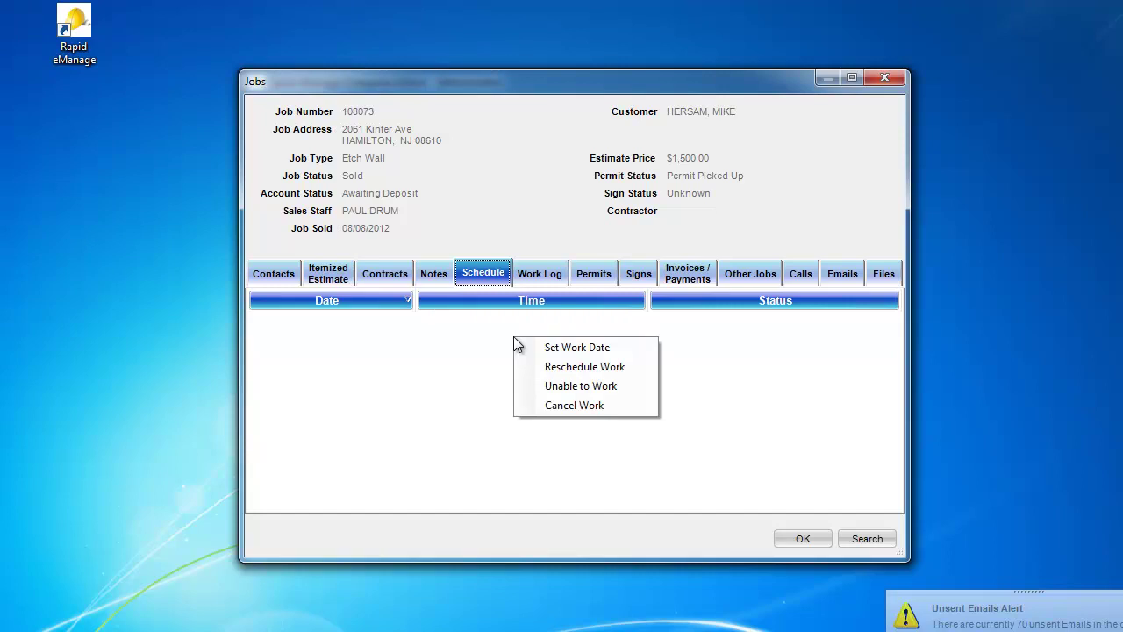
{"action": "left_click", "coordinate": [533, 349]}
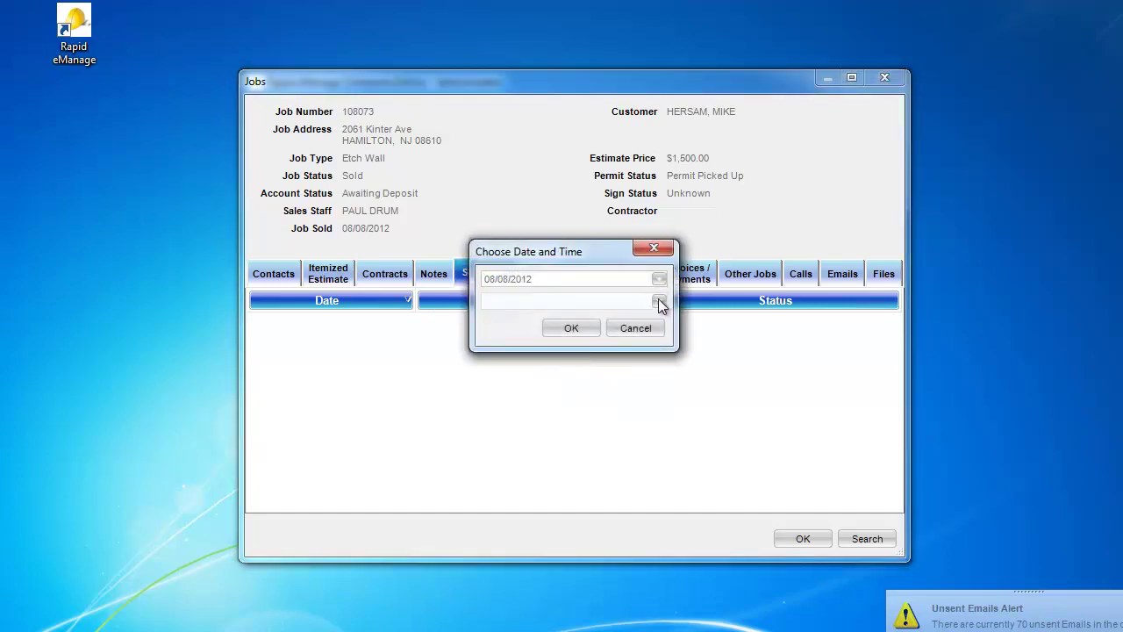
{"action": "left_click", "coordinate": [660, 300]}
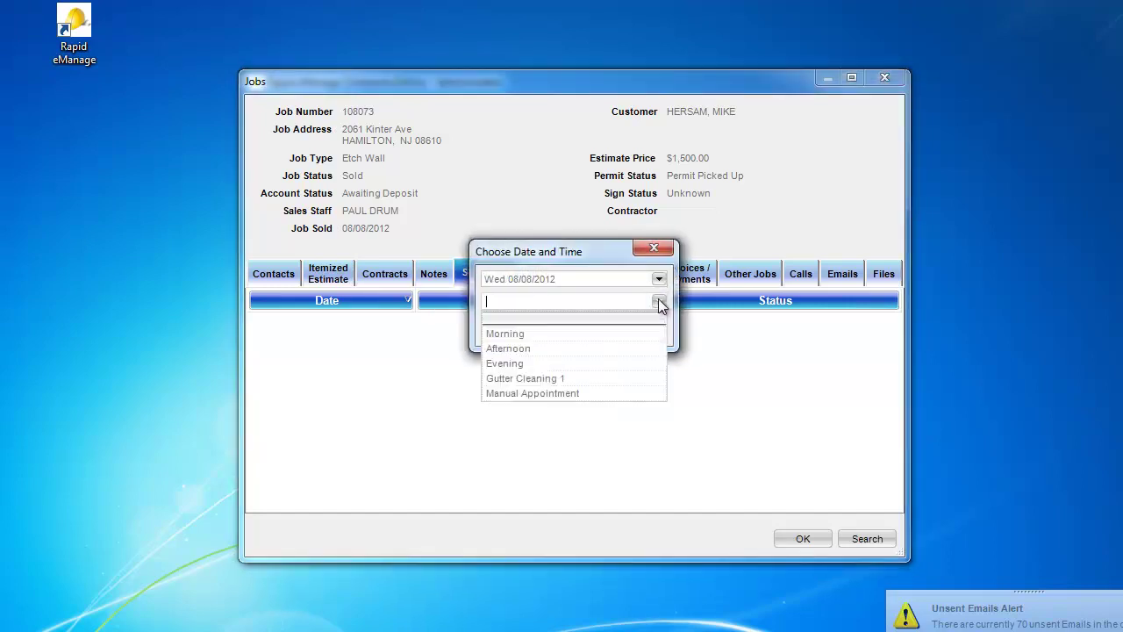
{"action": "left_click", "coordinate": [611, 350]}
{"action": "left_click", "coordinate": [571, 328]}
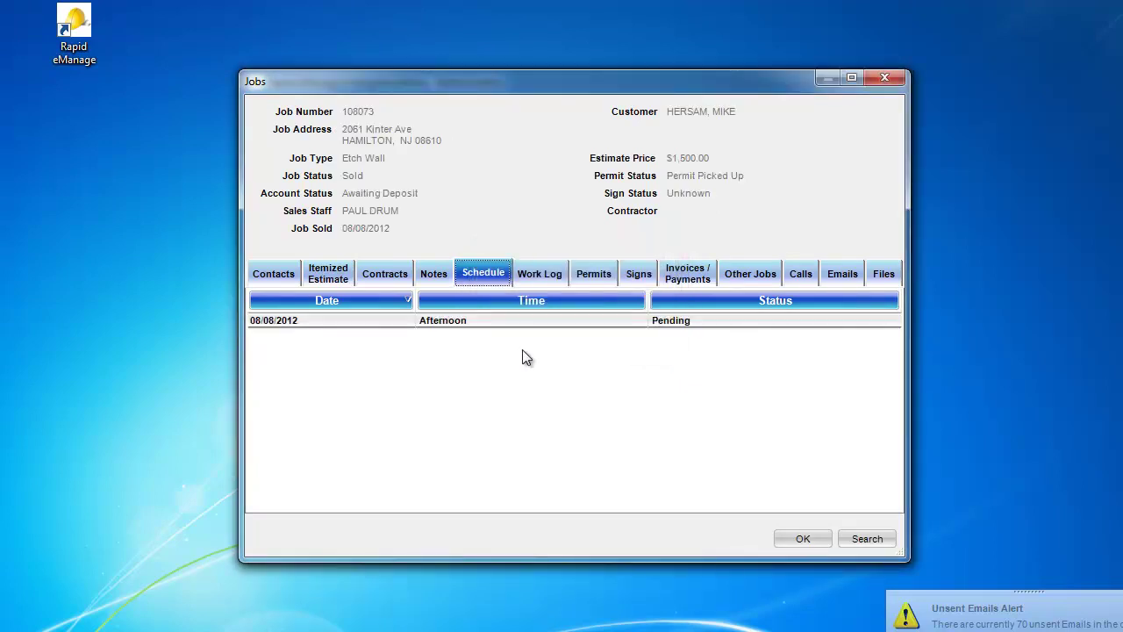
Step: Schedule a second pending work date for Thursday 08/09/2012 in the Morning slot
{"action": "right_click", "coordinate": [522, 349]}
{"action": "left_click", "coordinate": [533, 359]}
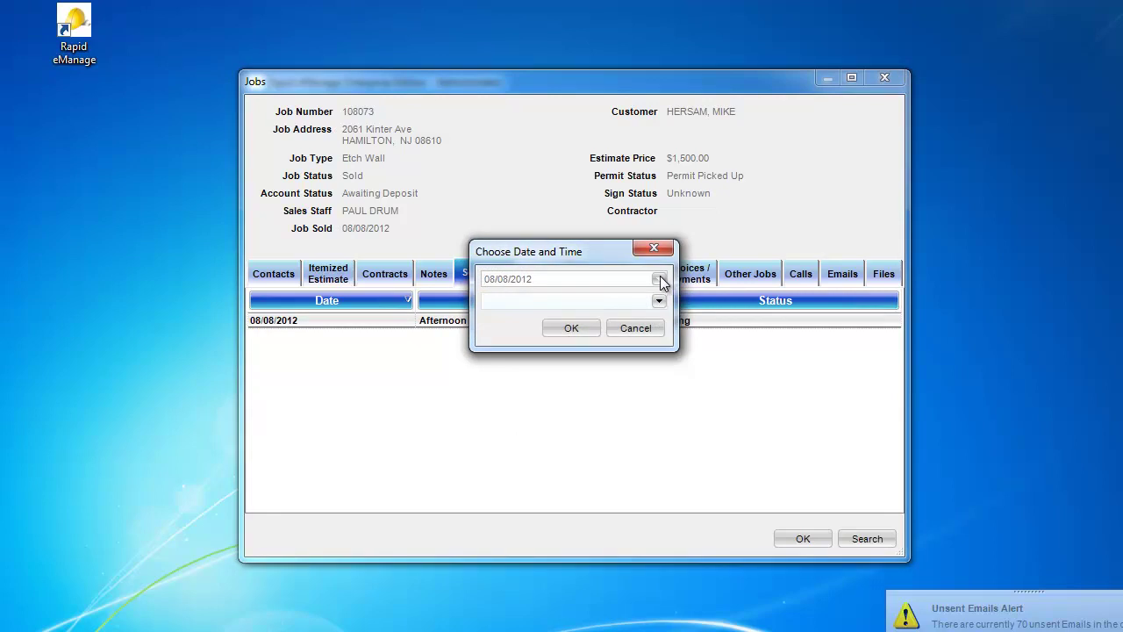
{"action": "left_click", "coordinate": [660, 278]}
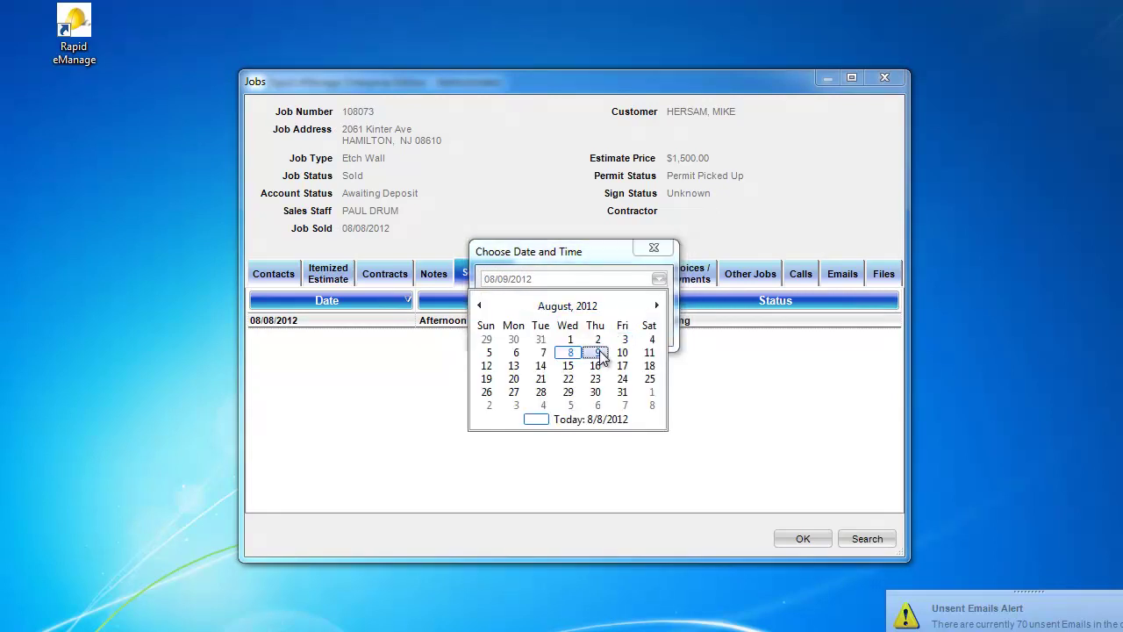
{"action": "left_click", "coordinate": [600, 351]}
{"action": "left_click", "coordinate": [659, 301]}
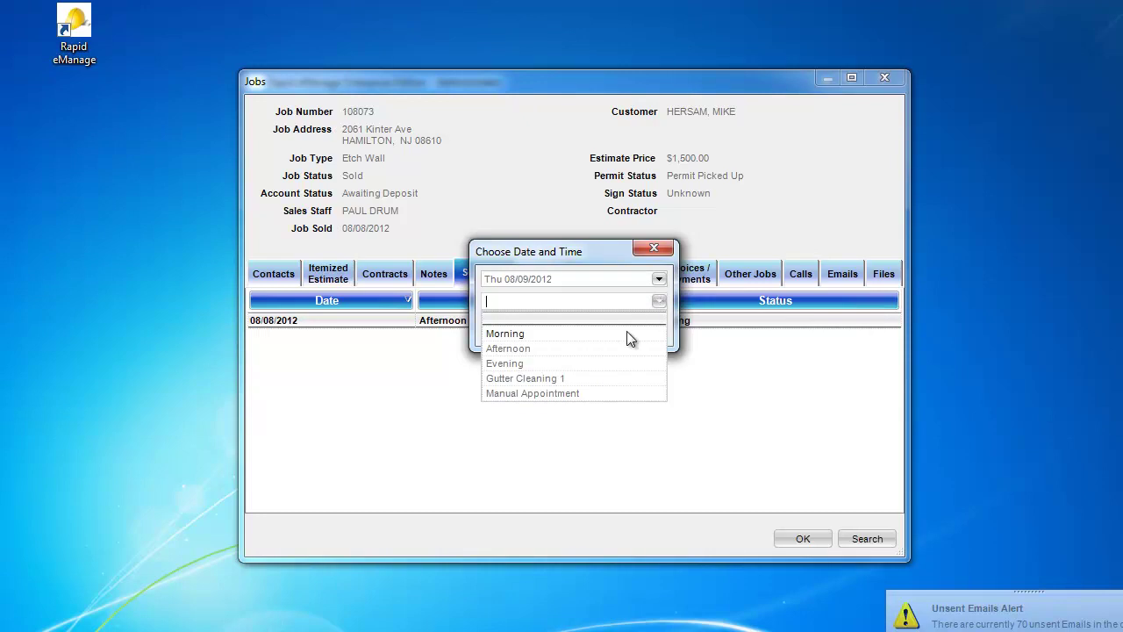
{"action": "left_click", "coordinate": [627, 333]}
{"action": "left_click", "coordinate": [575, 326]}
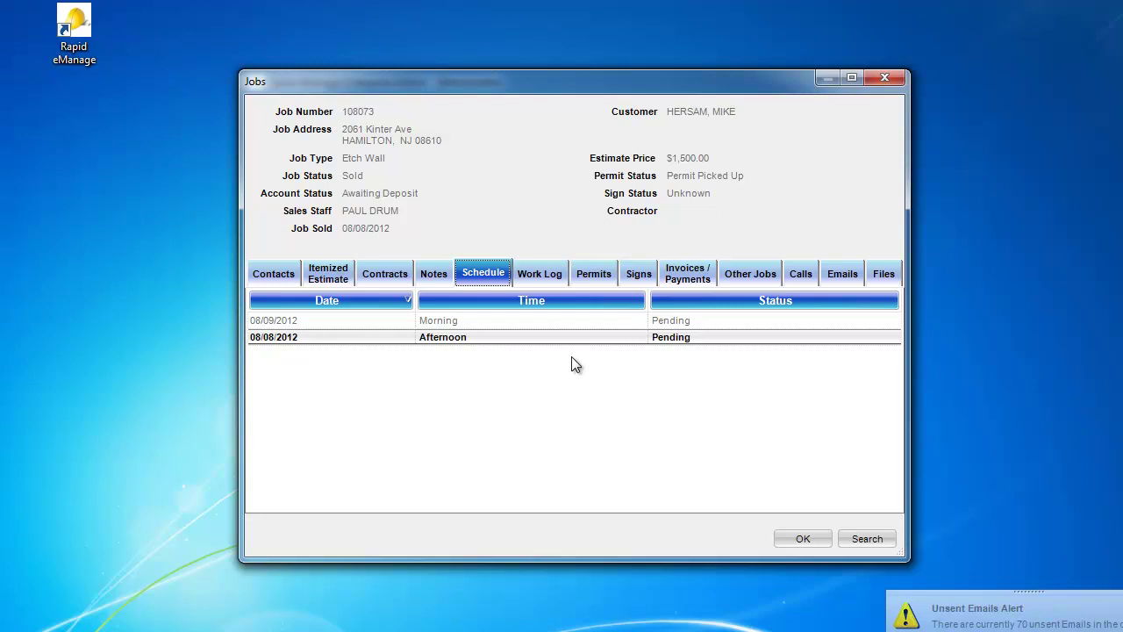
{"action": "left_click", "coordinate": [269, 279]}
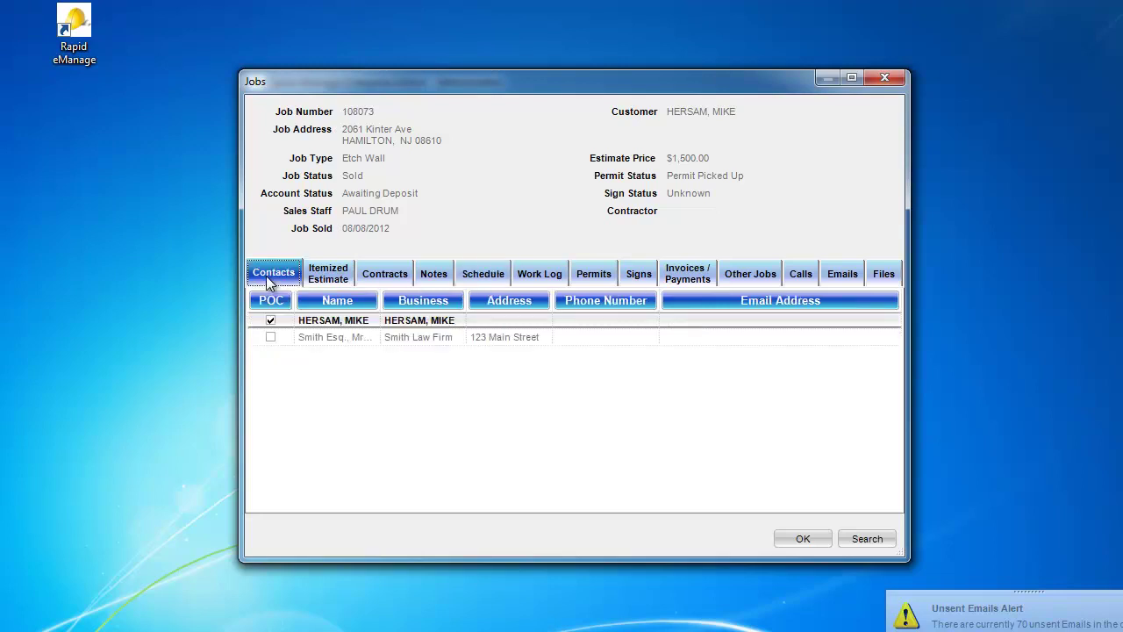
{"action": "double_click", "coordinate": [316, 321]}
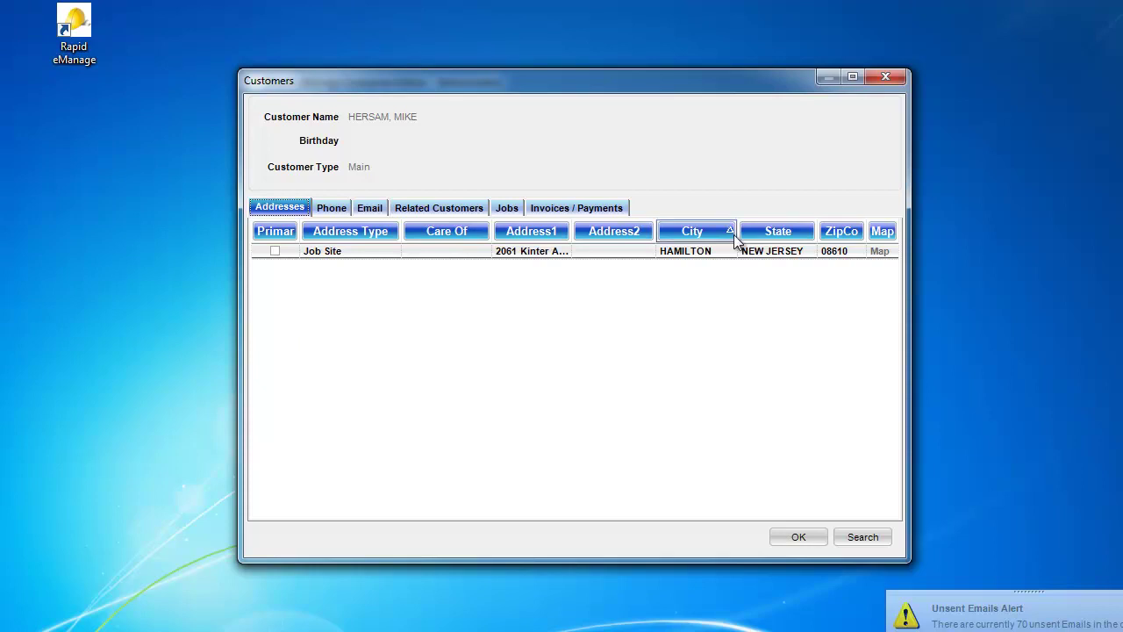
{"action": "left_click", "coordinate": [881, 252]}
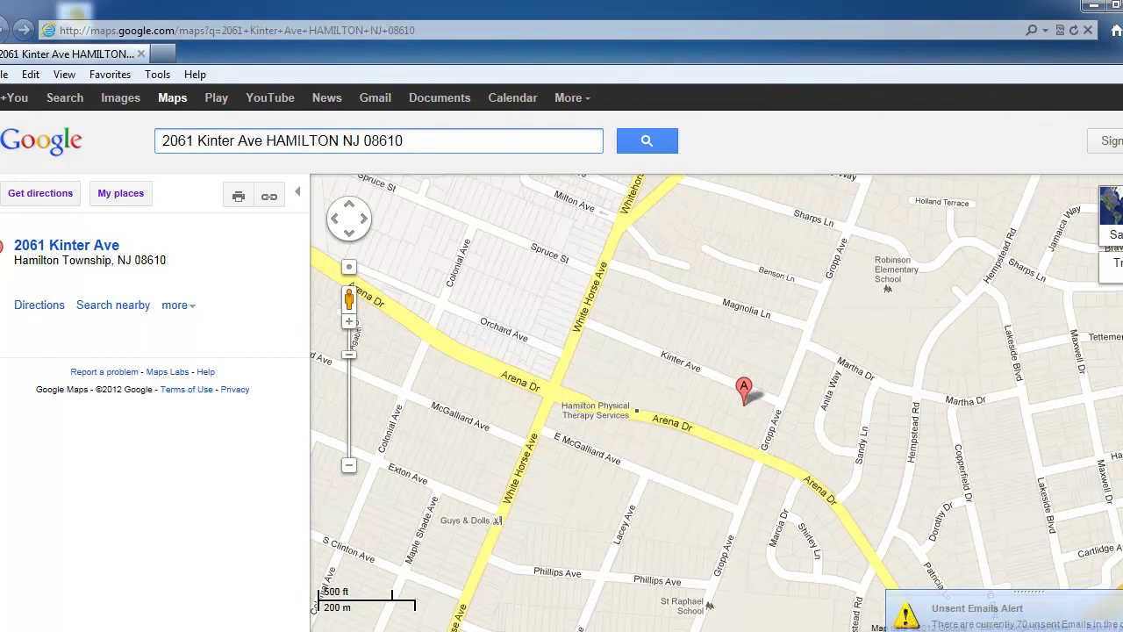
Step: Close the map, open job 108073 from the Etch Wall appointment, and view its empty Work Log
{"action": "left_click", "coordinate": [1117, 5]}
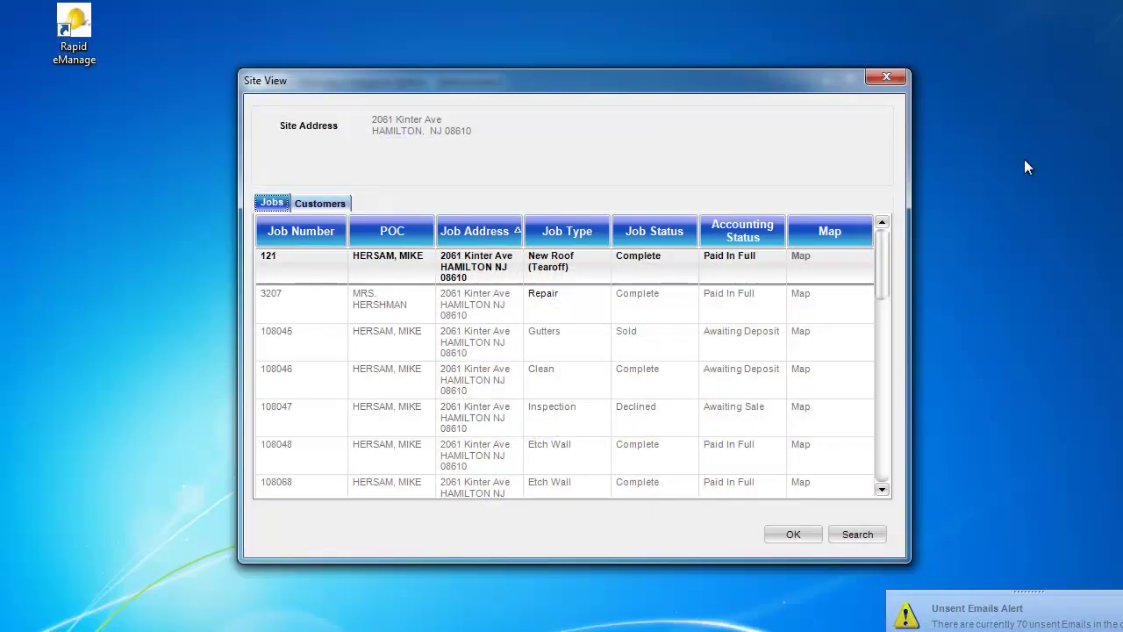
{"action": "left_click", "coordinate": [886, 78]}
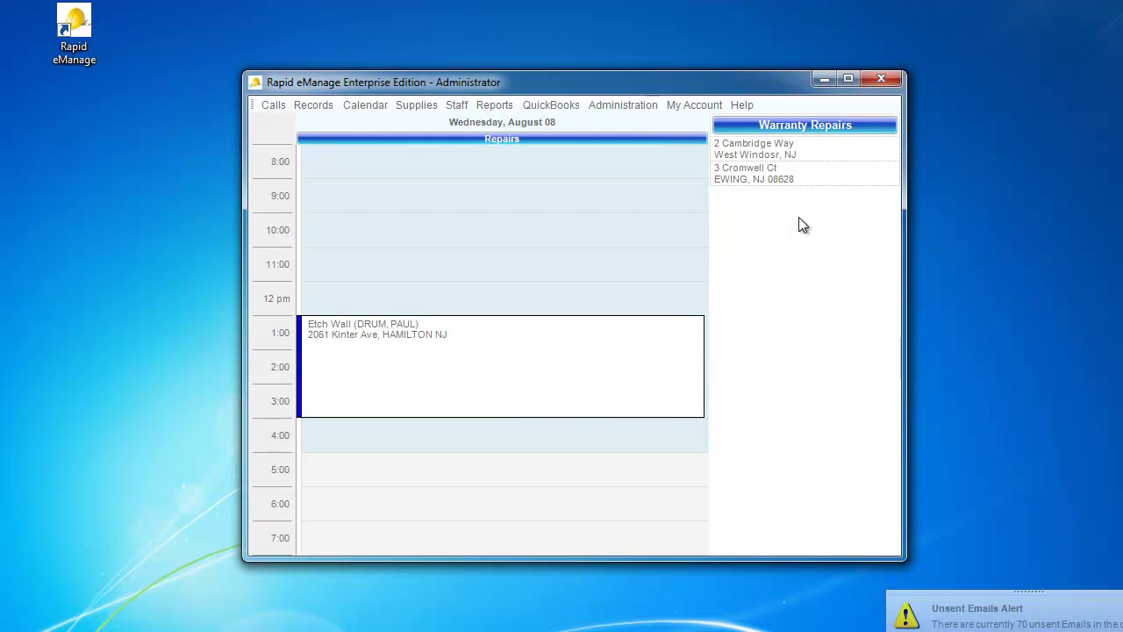
{"action": "double_click", "coordinate": [404, 337]}
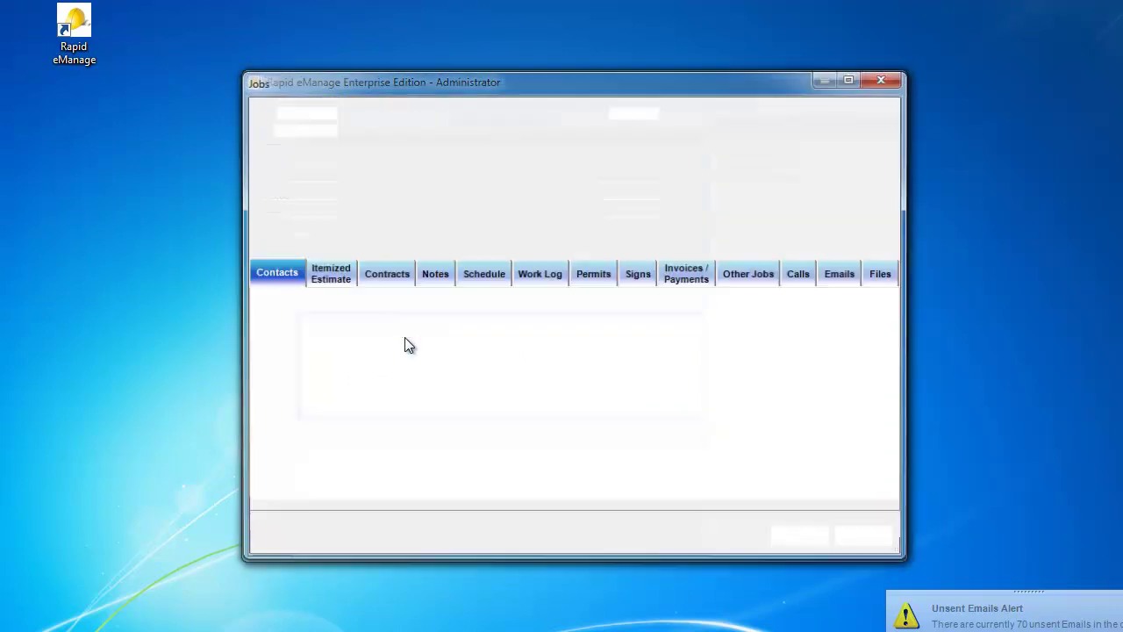
{"action": "left_click", "coordinate": [536, 276]}
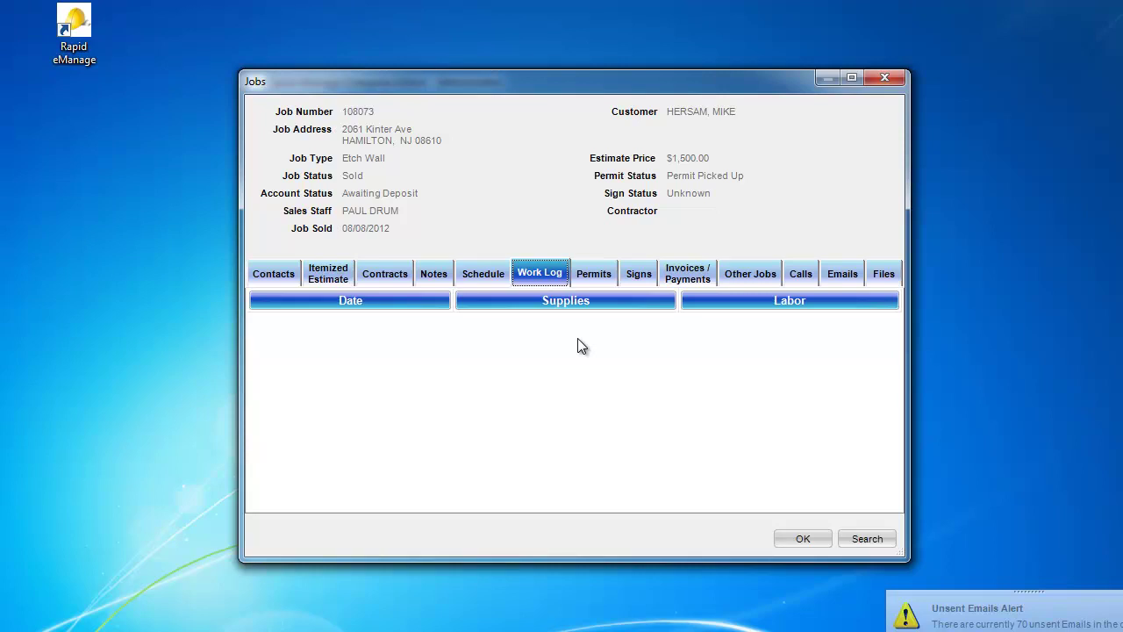
Step: Create a new work log entry dated 08/08/2012
{"action": "right_click", "coordinate": [578, 339]}
{"action": "left_click", "coordinate": [593, 352]}
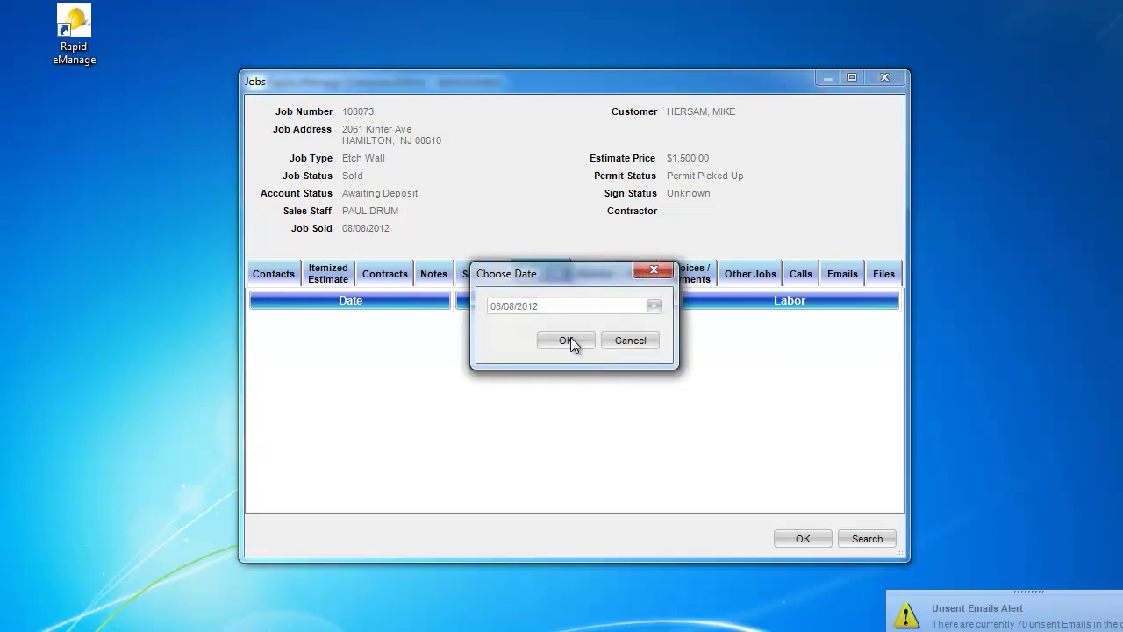
{"action": "left_click", "coordinate": [566, 341]}
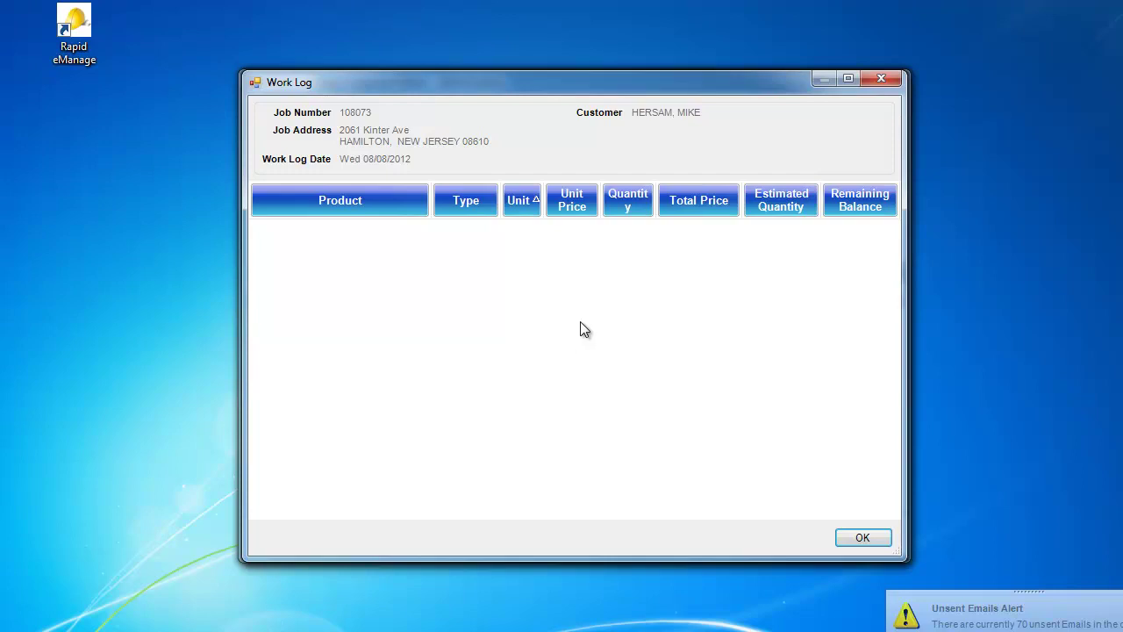
Step: Add Labor, GAF-Elk StormGuard and GAF-Elk shingles lifetime (Burnt Sienna) items to the entry
{"action": "right_click", "coordinate": [598, 300]}
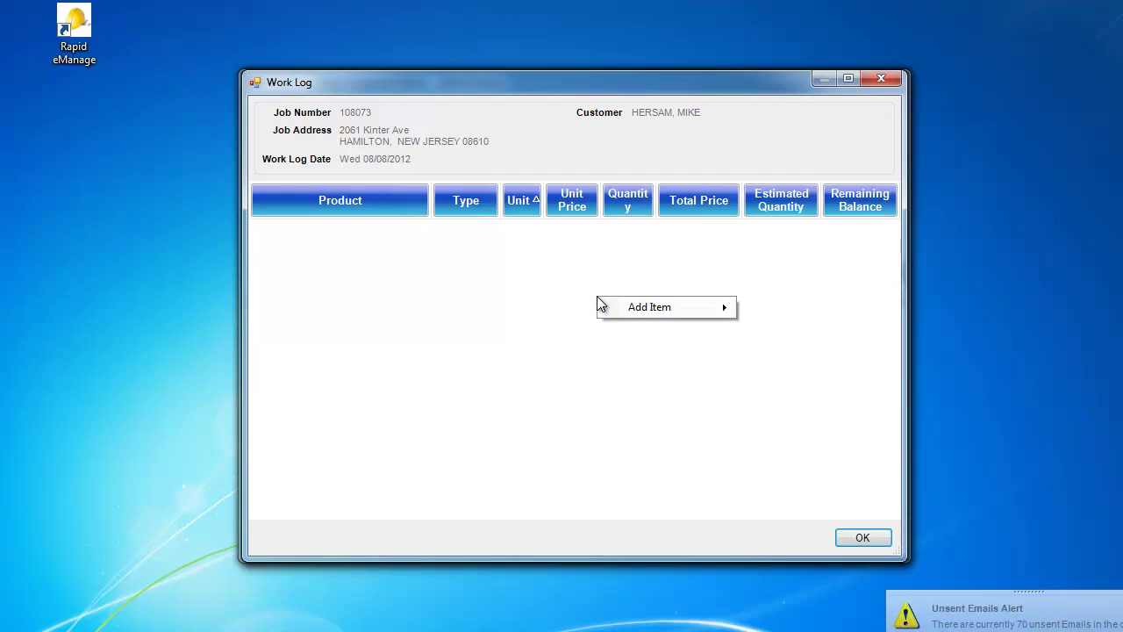
{"action": "mouse_move", "coordinate": [610, 311]}
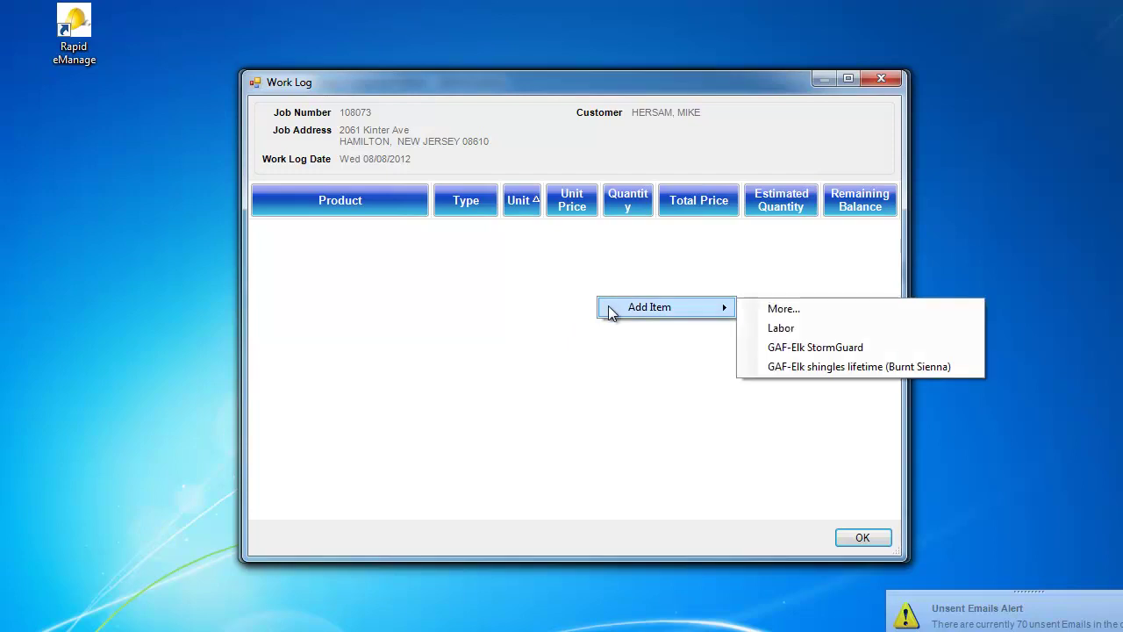
{"action": "left_click", "coordinate": [781, 330]}
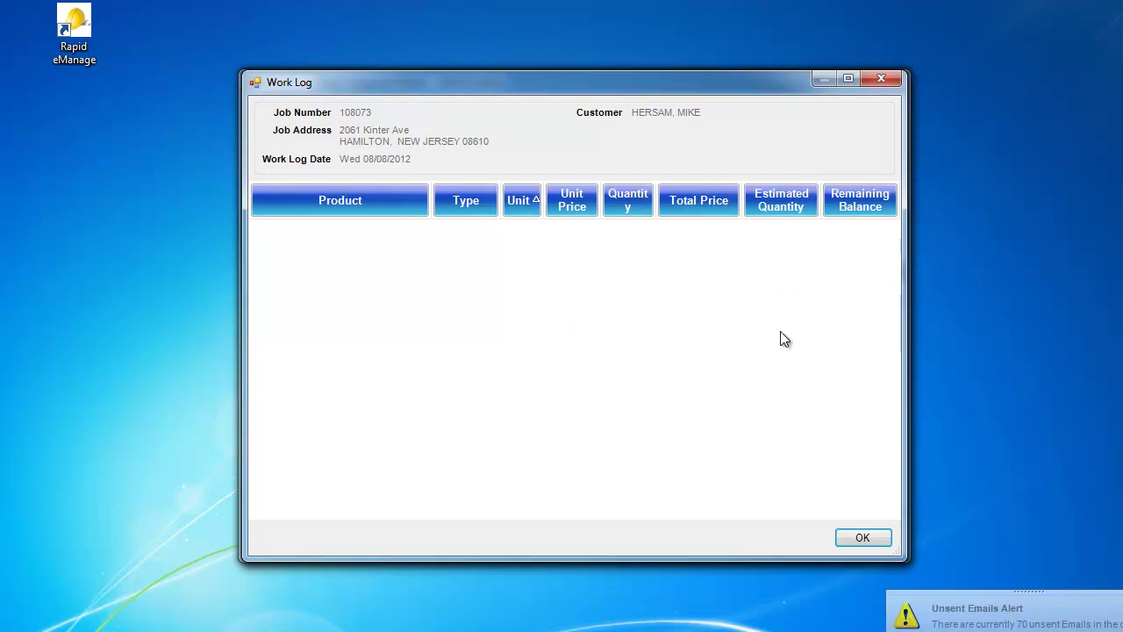
{"action": "right_click", "coordinate": [641, 275]}
{"action": "mouse_move", "coordinate": [652, 290]}
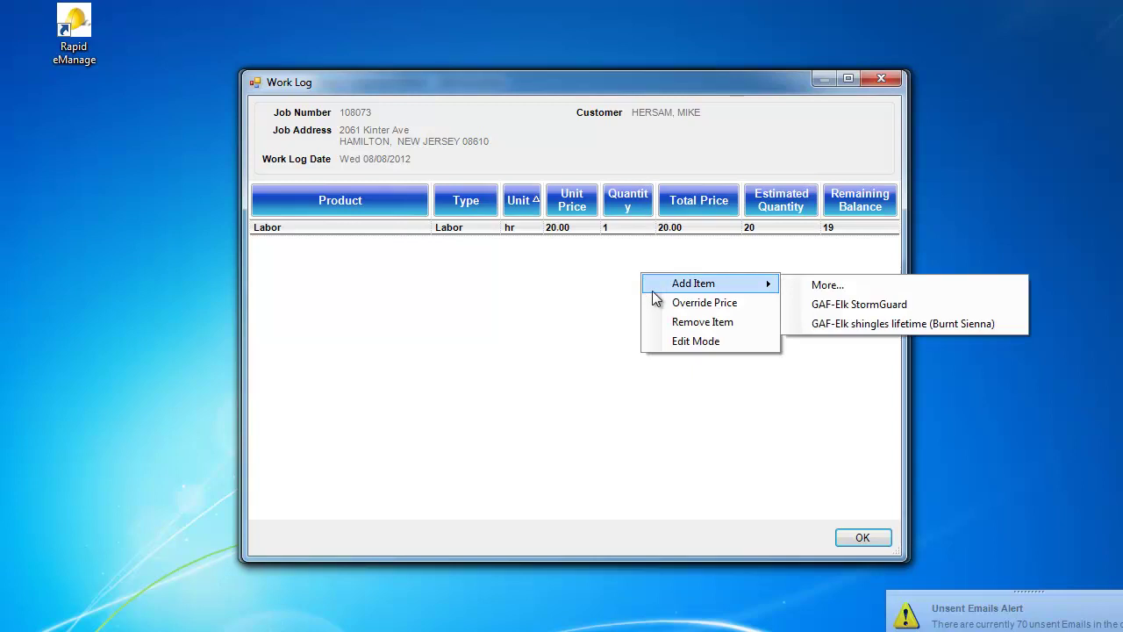
{"action": "left_click", "coordinate": [817, 307]}
{"action": "right_click", "coordinate": [696, 289]}
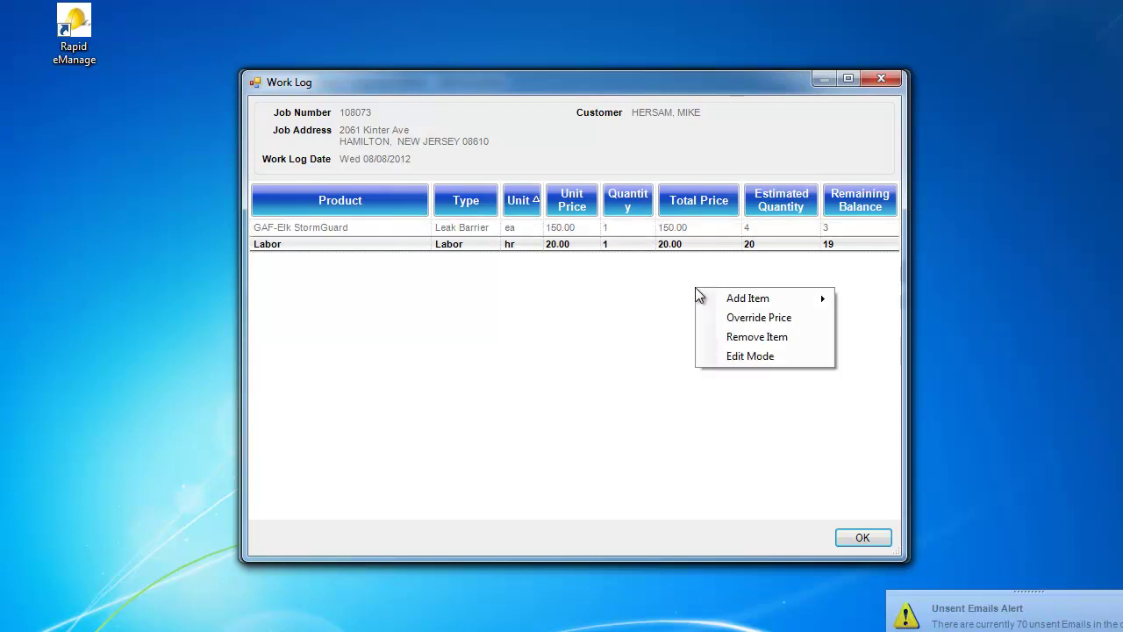
{"action": "mouse_move", "coordinate": [703, 299]}
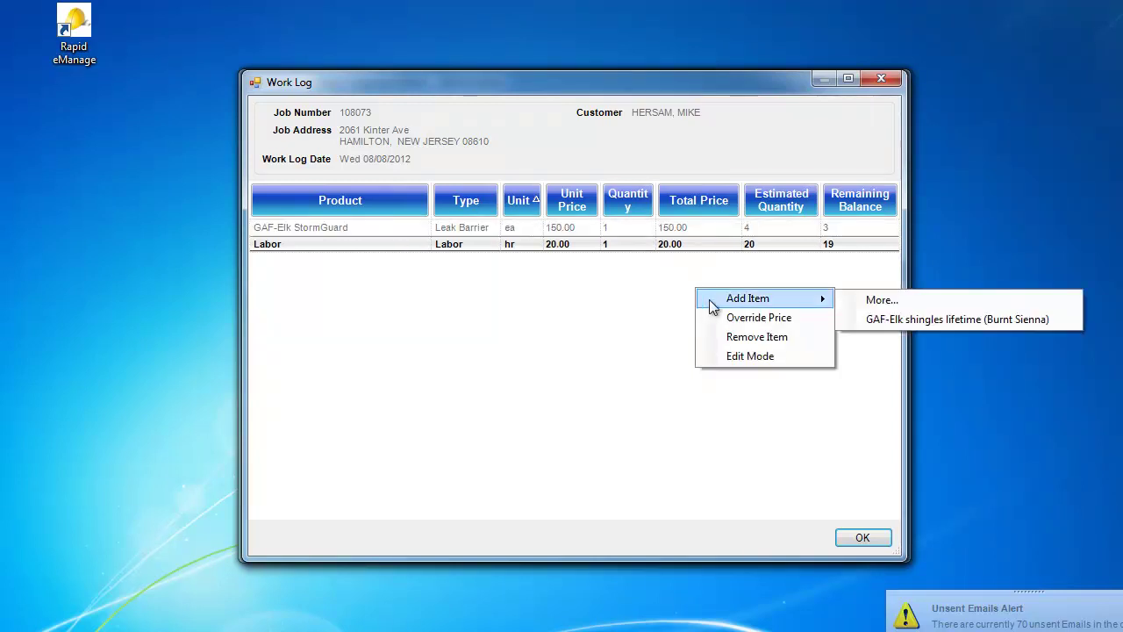
{"action": "left_click", "coordinate": [878, 321]}
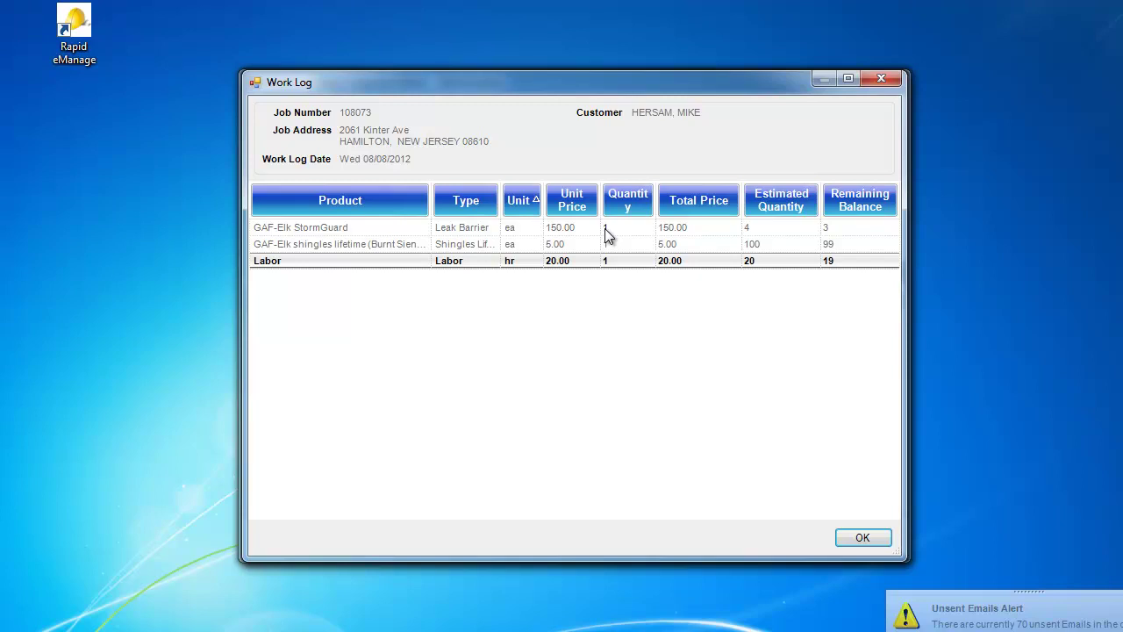
Step: Save quantities of 2 for StormGuard and 10 hours for Labor
{"action": "left_click", "coordinate": [605, 229]}
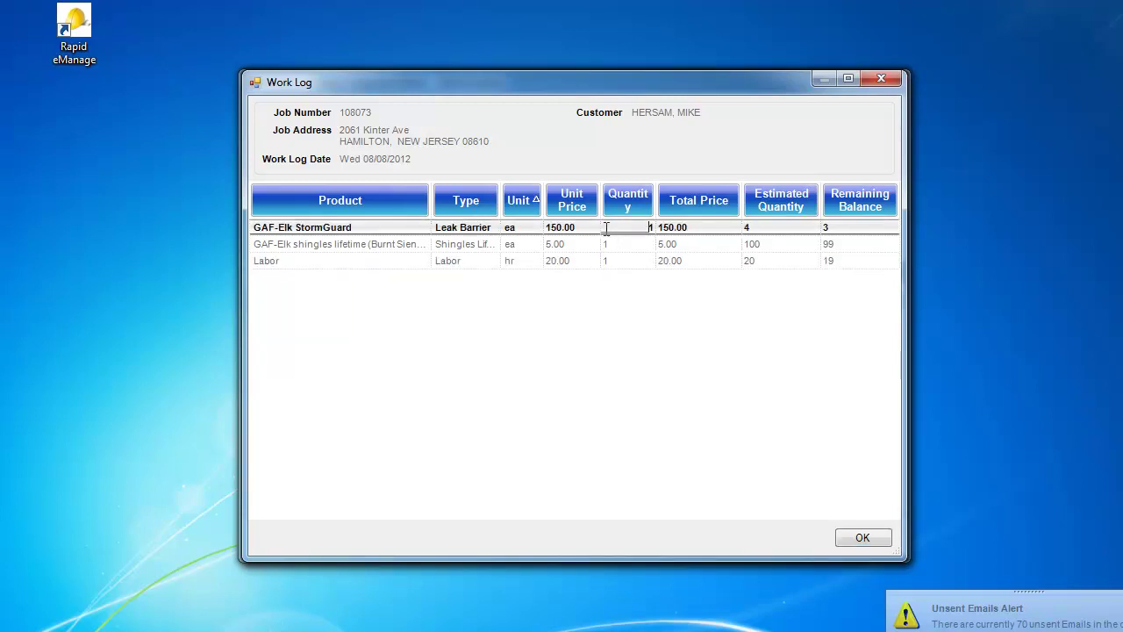
{"action": "type", "text": "2"}
{"action": "left_click", "coordinate": [864, 538]}
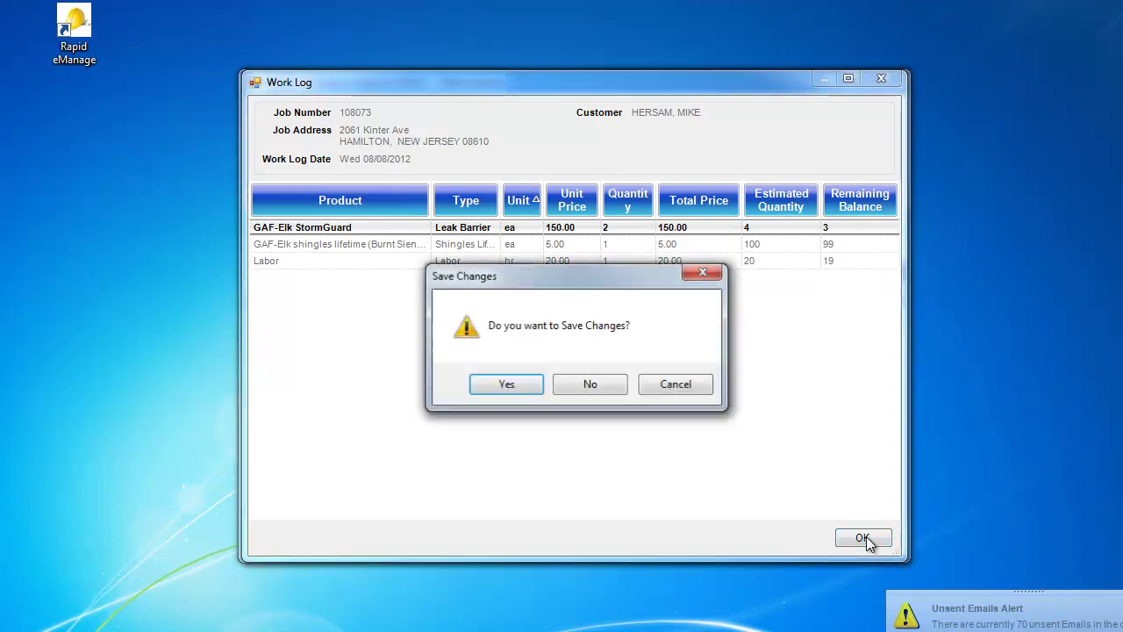
{"action": "left_click", "coordinate": [514, 392]}
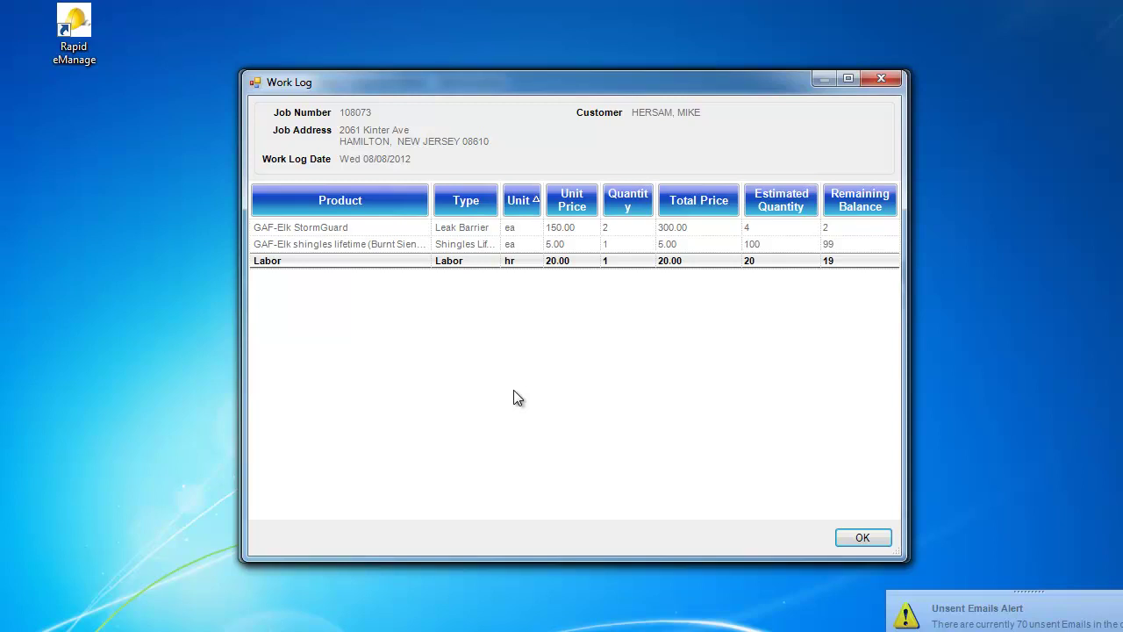
{"action": "right_click", "coordinate": [605, 244]}
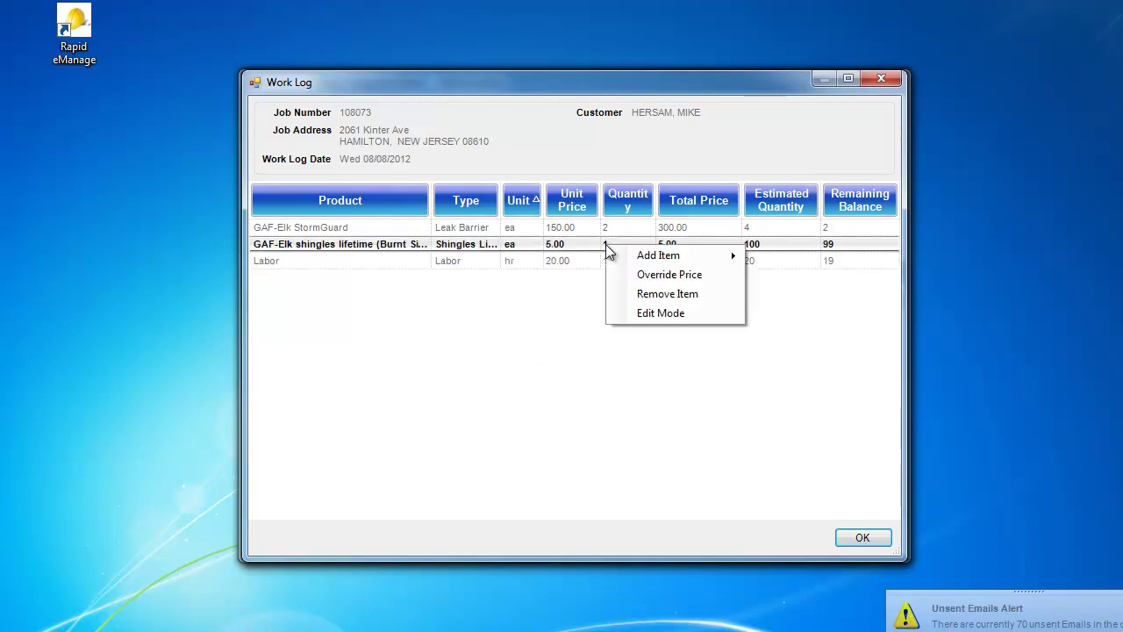
{"action": "left_click", "coordinate": [638, 311]}
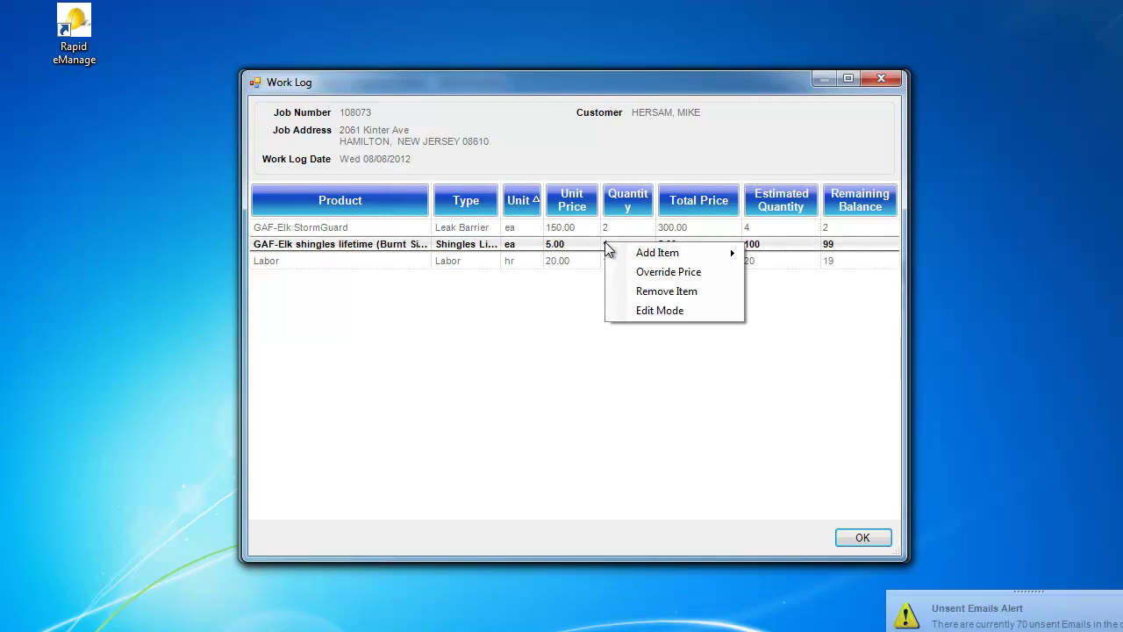
{"action": "left_click", "coordinate": [619, 290]}
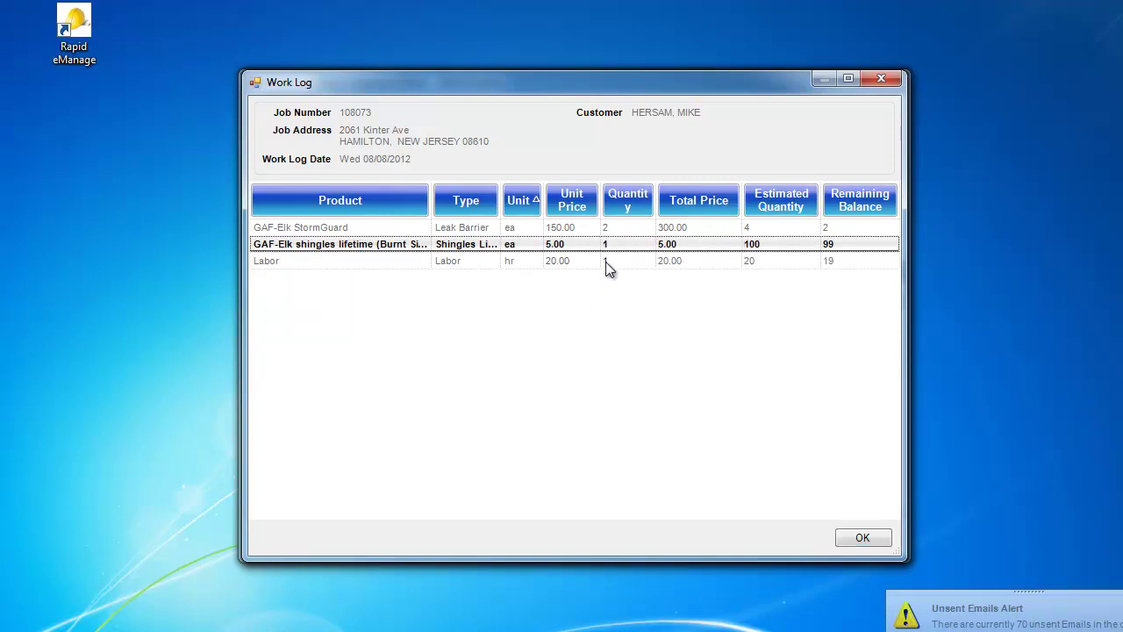
{"action": "left_click", "coordinate": [607, 261]}
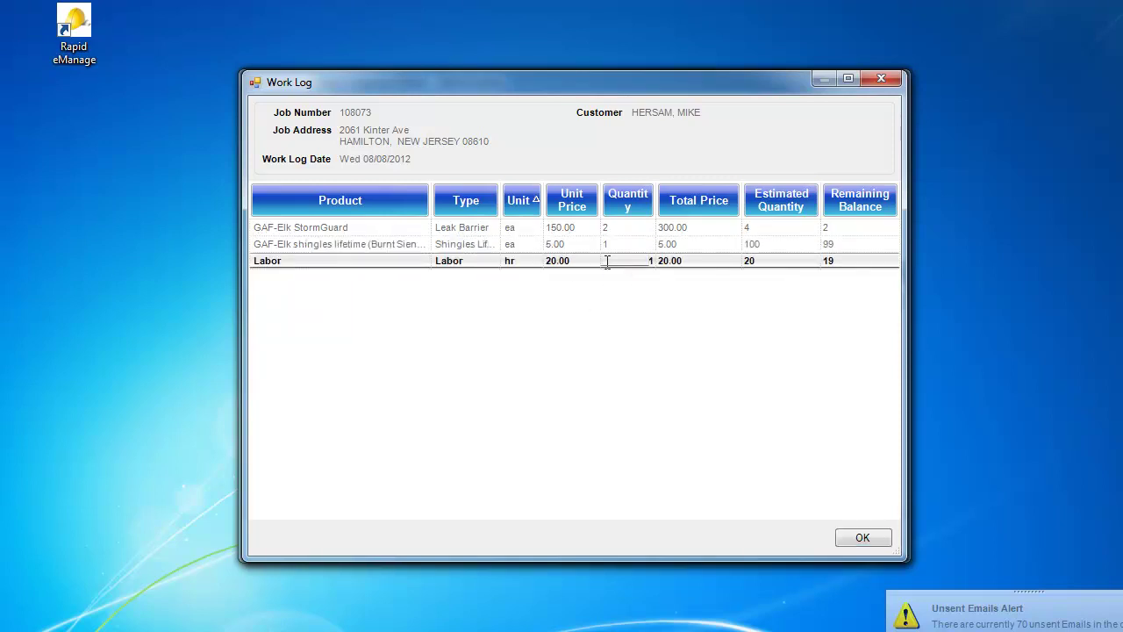
{"action": "type", "text": "0"}
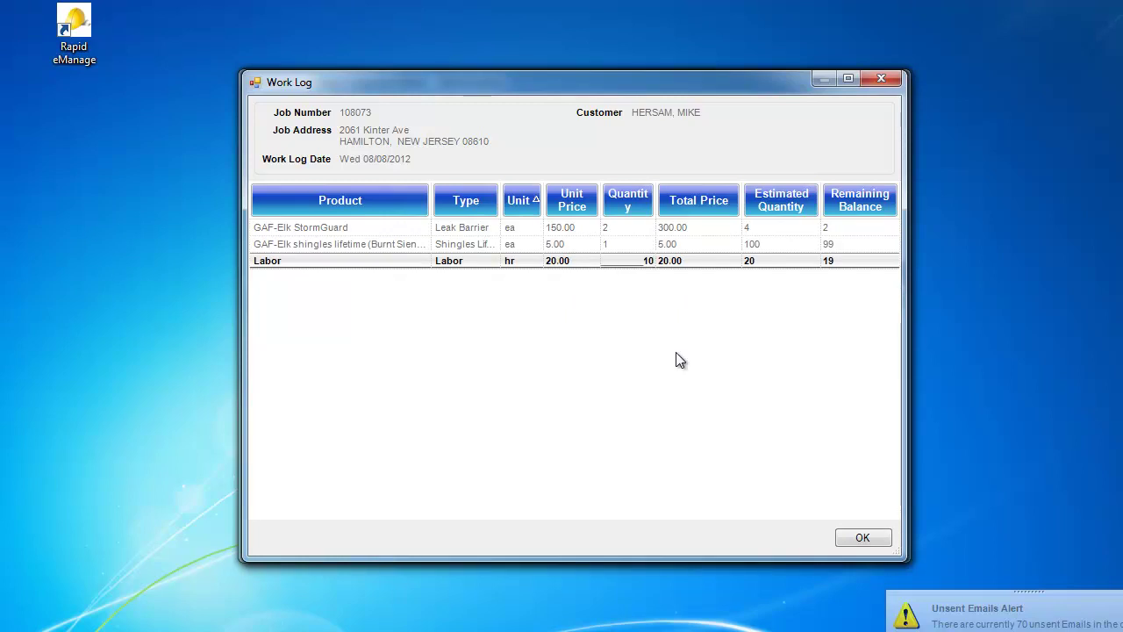
{"action": "left_click", "coordinate": [856, 539]}
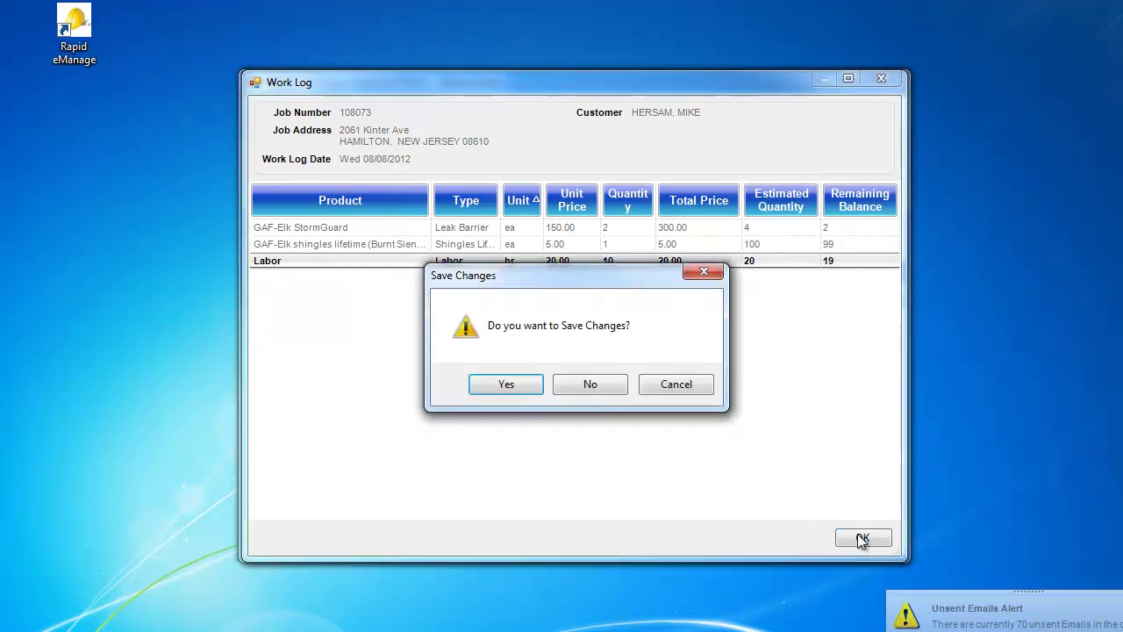
{"action": "left_click", "coordinate": [507, 388]}
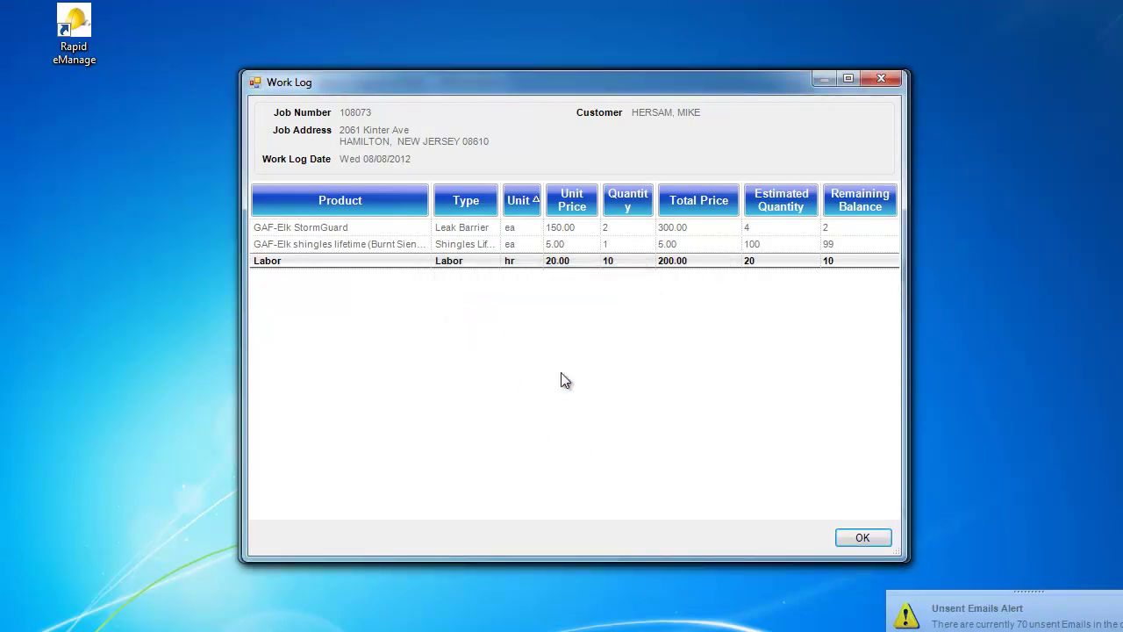
Step: Save a shingles quantity of 50 and close the work log, totalling 550.00 supplies and 200.00 labor
{"action": "left_click", "coordinate": [608, 245]}
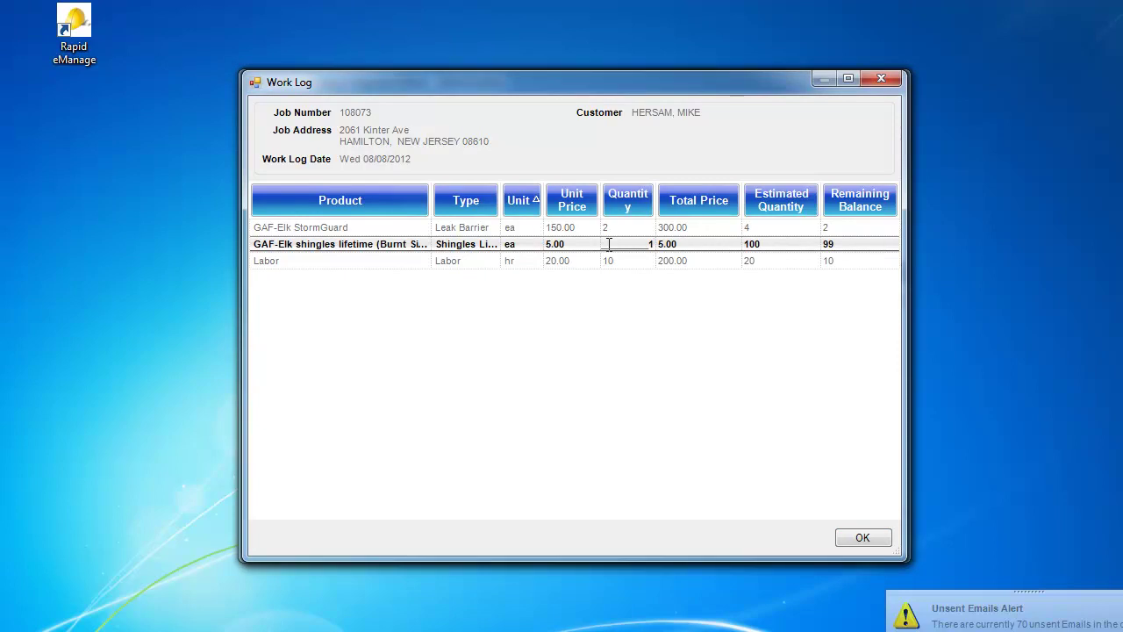
{"action": "key", "text": "BackSpace"}
{"action": "type", "text": "50"}
{"action": "left_click", "coordinate": [849, 534]}
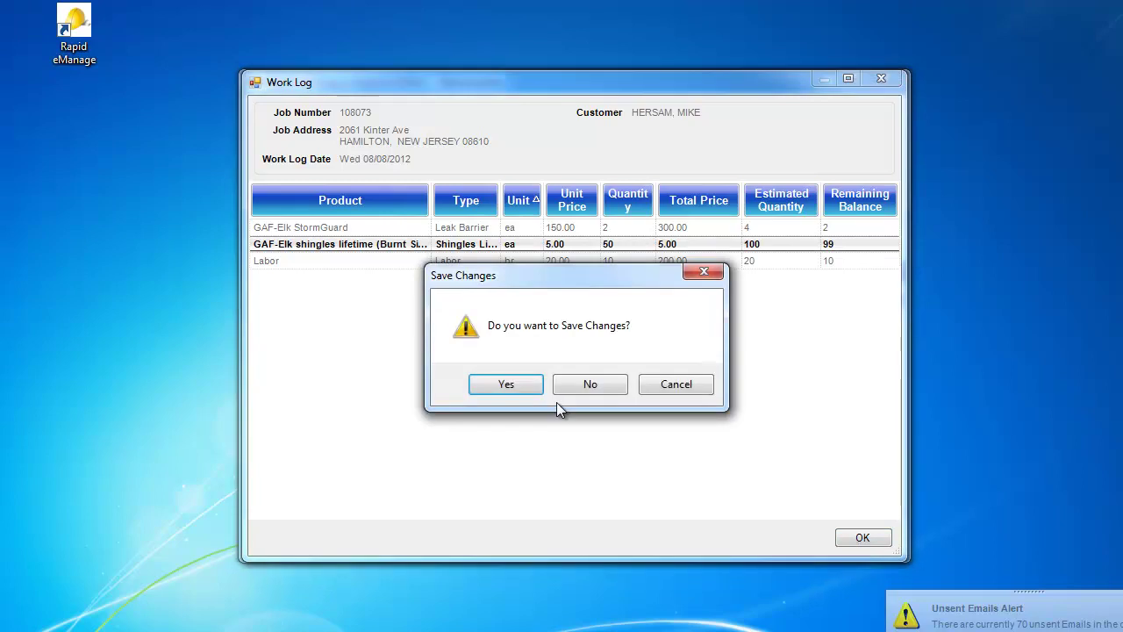
{"action": "left_click", "coordinate": [511, 385]}
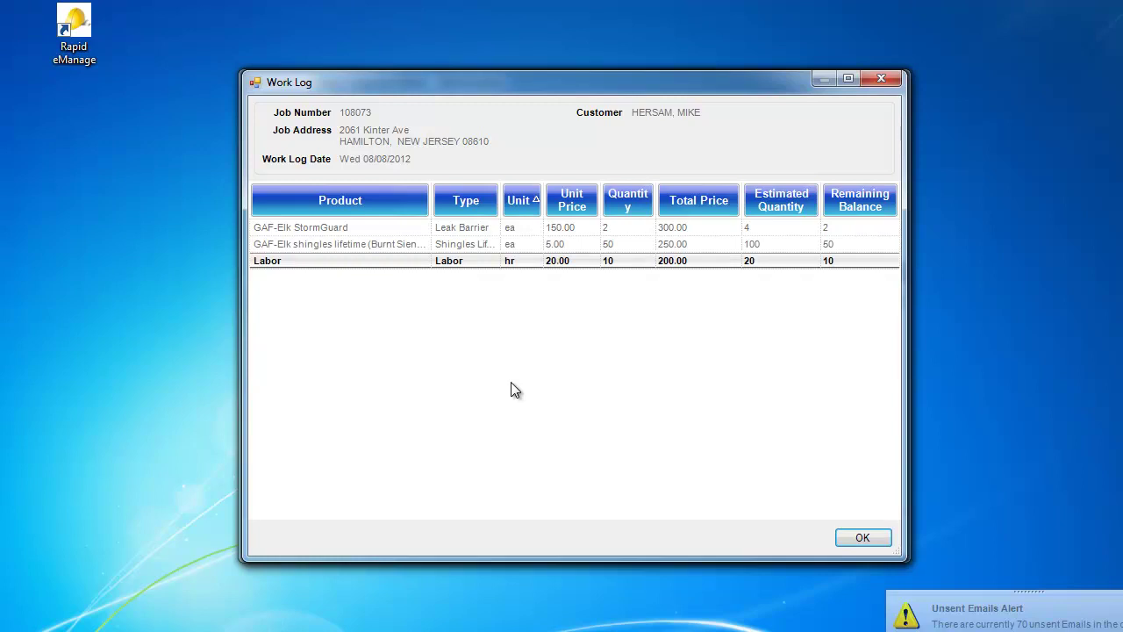
{"action": "left_click", "coordinate": [863, 539]}
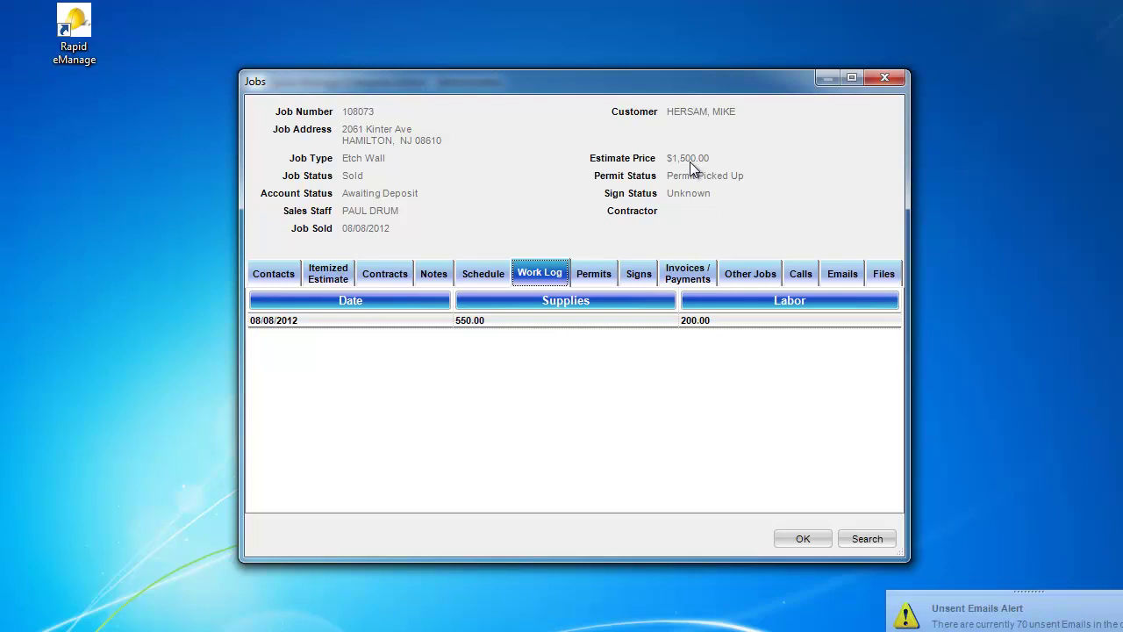
Step: Reopen the Etch Wall job and mark its permit Ready For Inspection on 08/08/2012
{"action": "left_click", "coordinate": [883, 79]}
{"action": "double_click", "coordinate": [432, 334]}
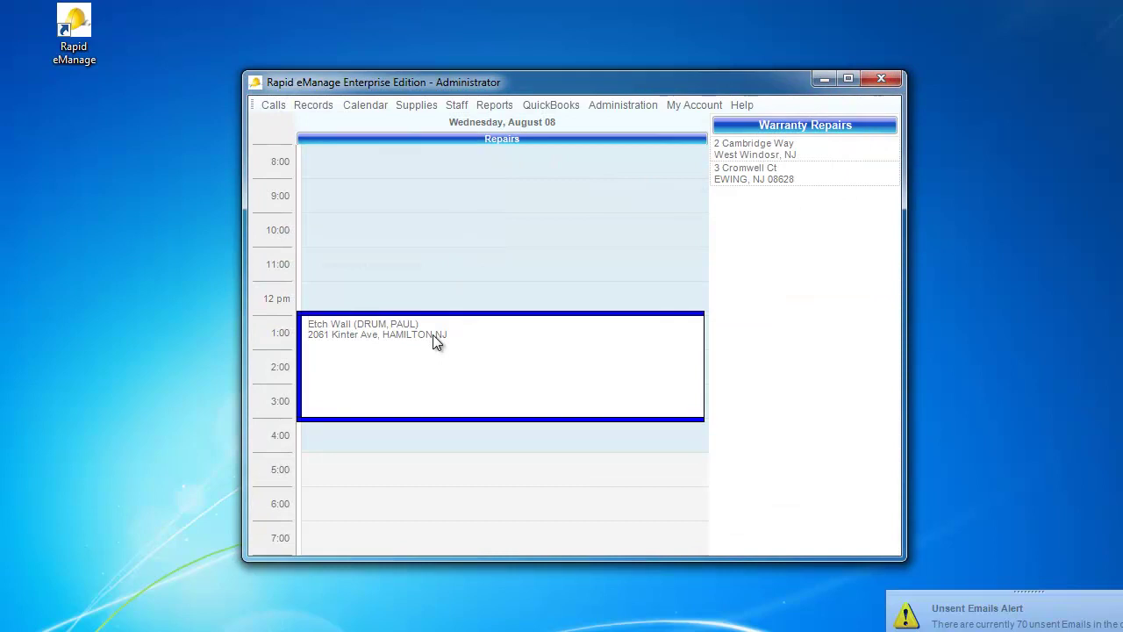
{"action": "left_click", "coordinate": [581, 276]}
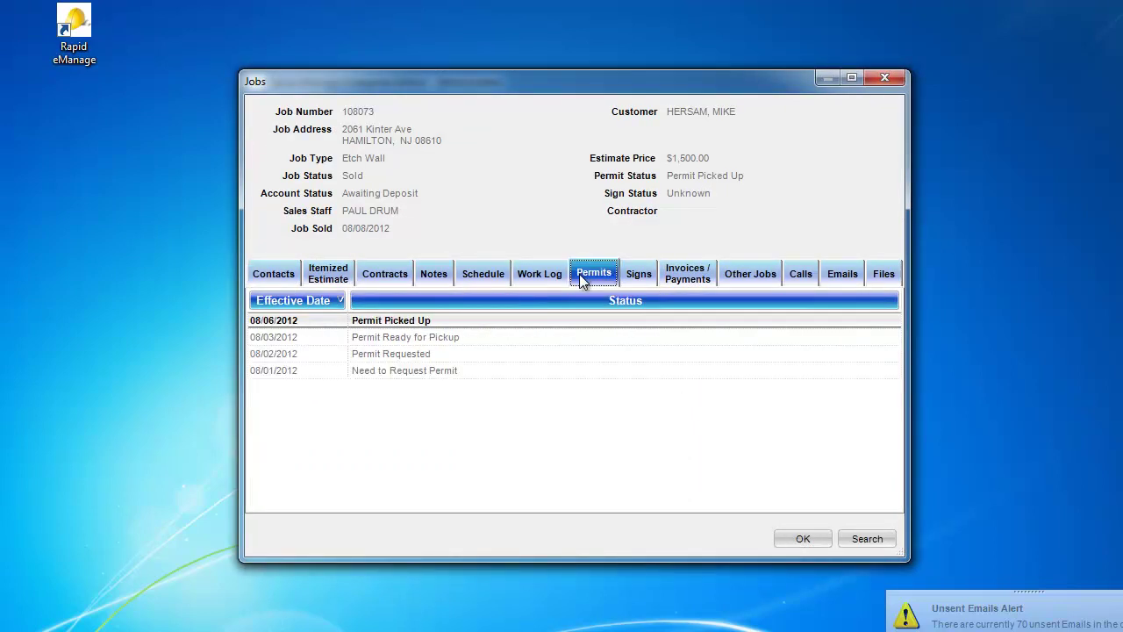
{"action": "right_click", "coordinate": [645, 374]}
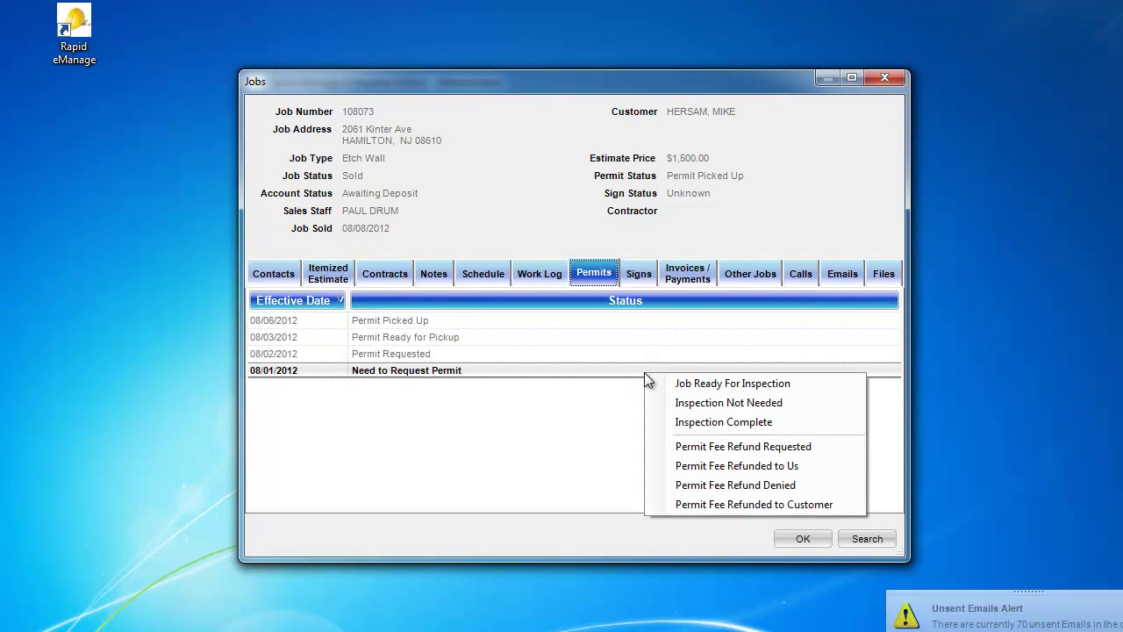
{"action": "left_click", "coordinate": [662, 387]}
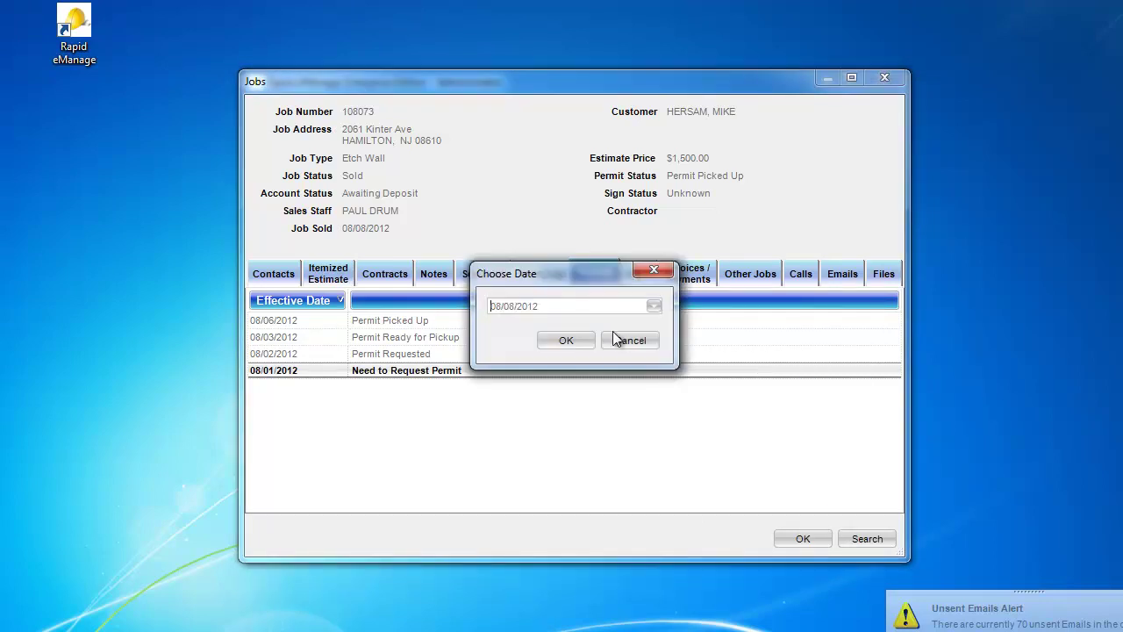
{"action": "left_click", "coordinate": [566, 338]}
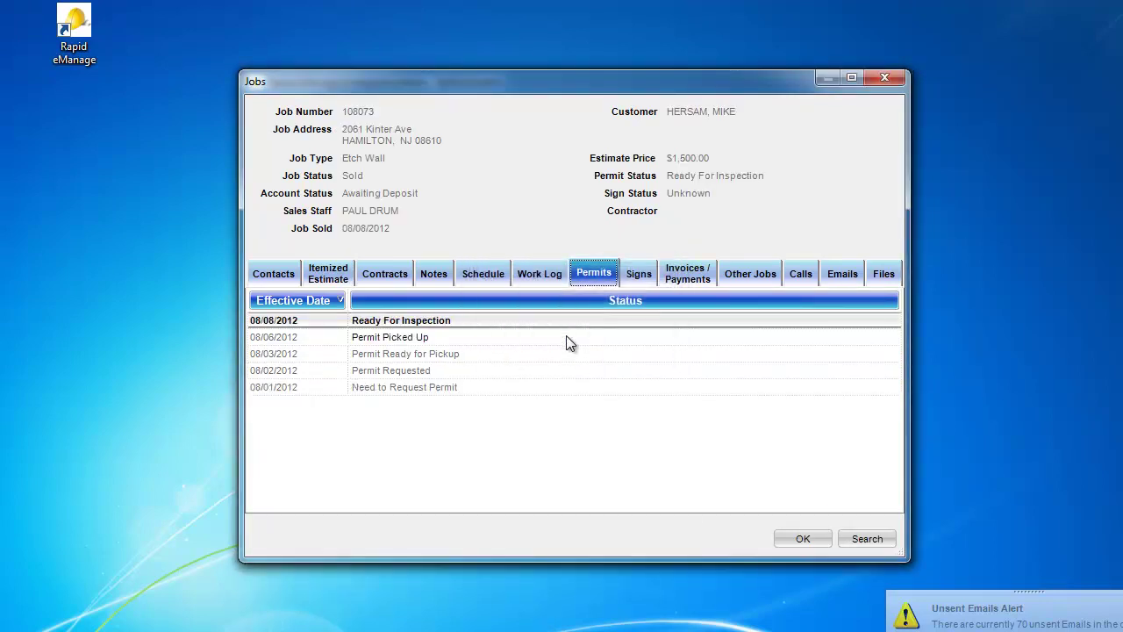
Step: Mark the permit Inspection Complete, effective 08/08/2012
{"action": "right_click", "coordinate": [719, 352]}
{"action": "left_click", "coordinate": [731, 382]}
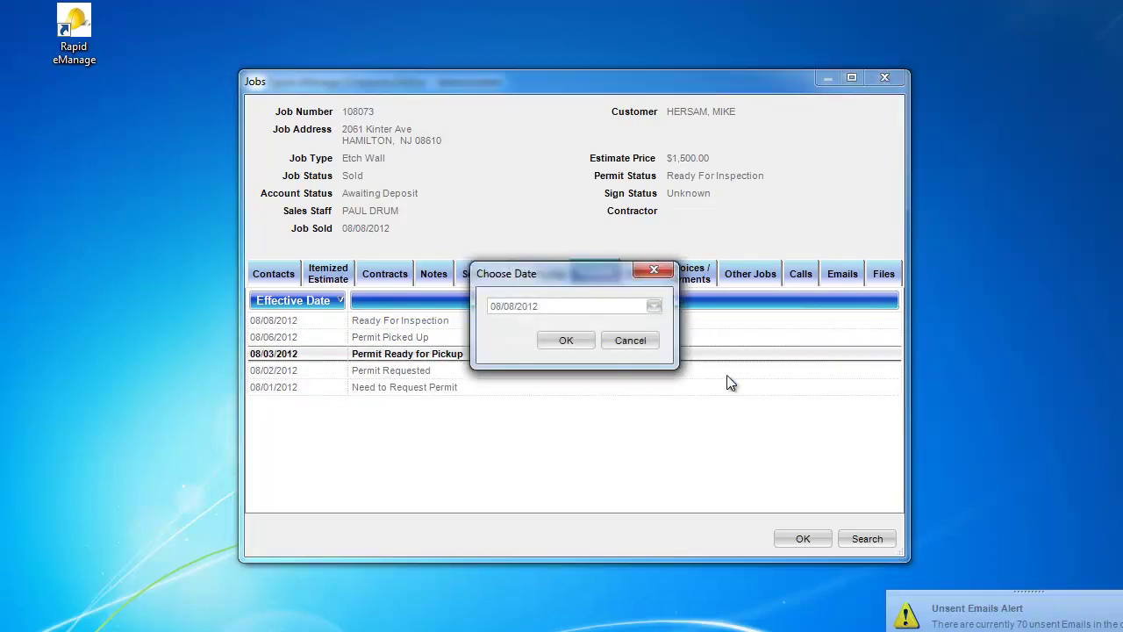
{"action": "left_click", "coordinate": [577, 339]}
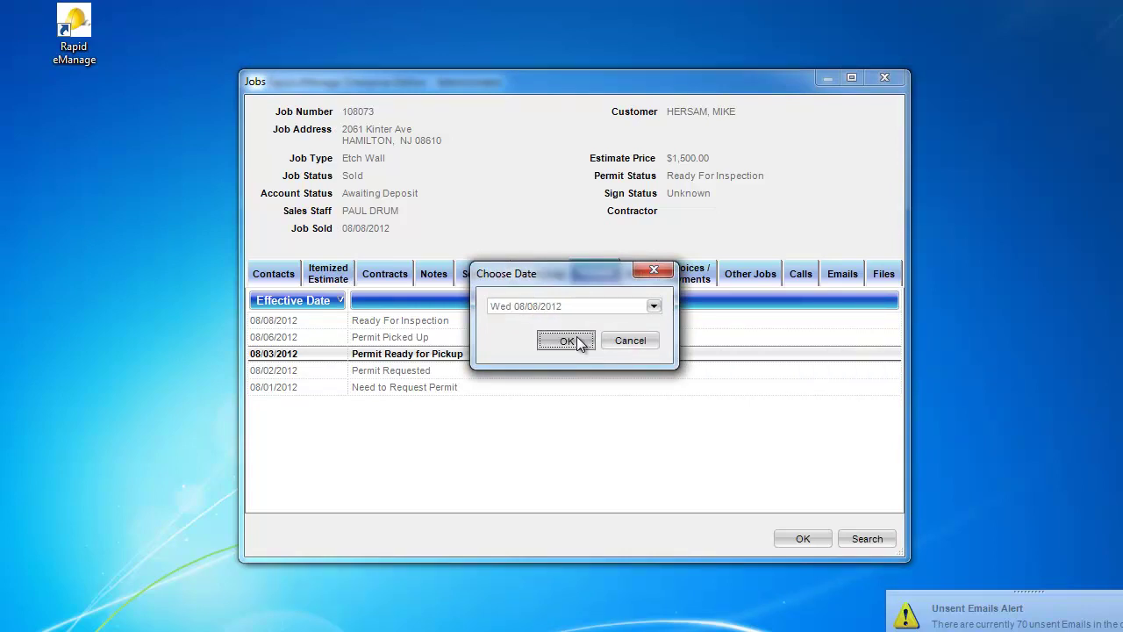
Step: Set job 108073's status to Complete and confirm the completion date
{"action": "right_click", "coordinate": [498, 175]}
{"action": "mouse_move", "coordinate": [647, 244]}
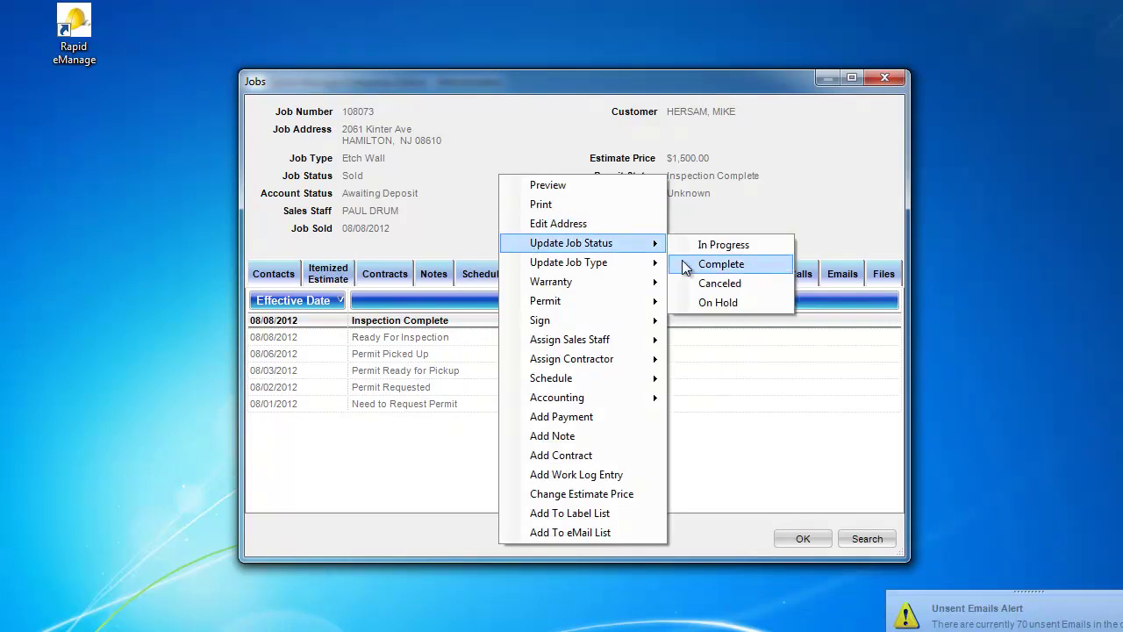
{"action": "left_click", "coordinate": [686, 265]}
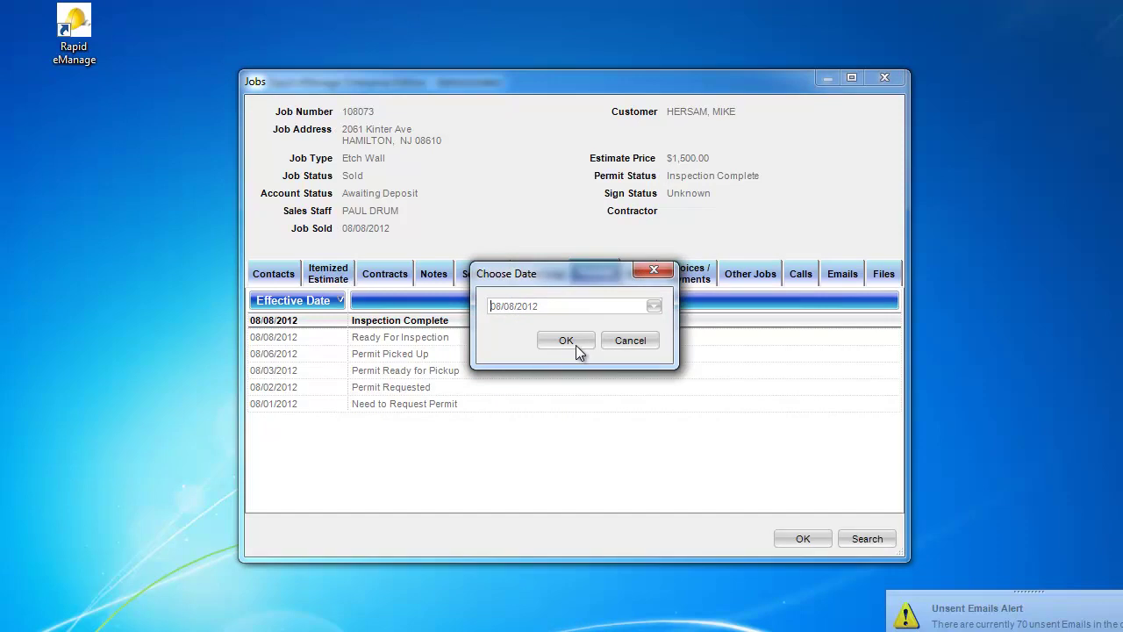
{"action": "left_click", "coordinate": [574, 343]}
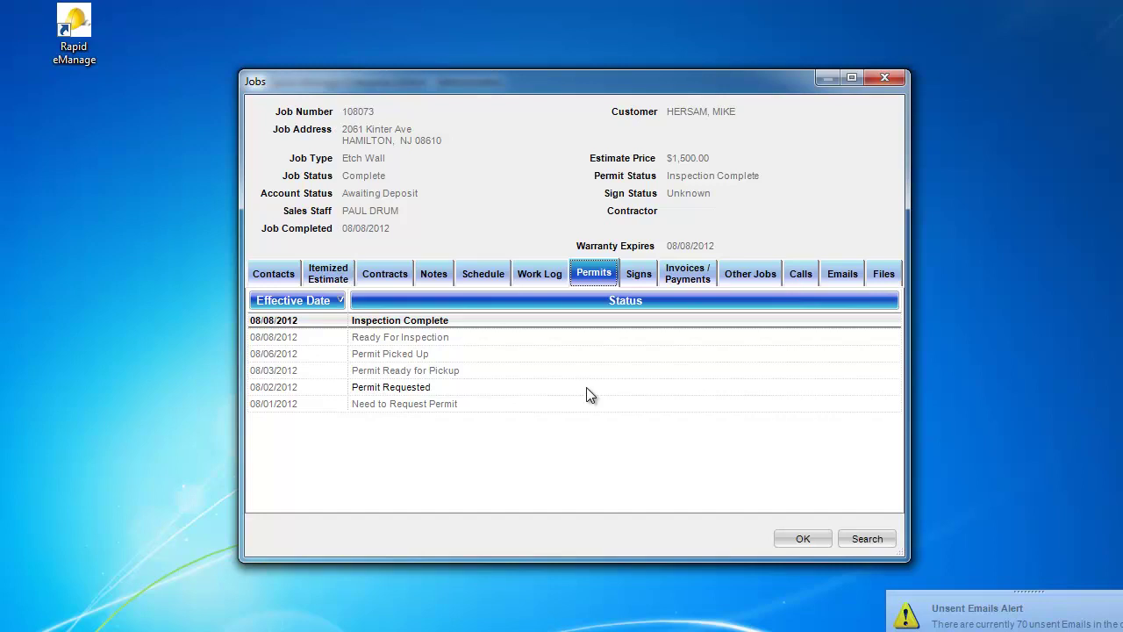
Step: Add an invoice to the job dated 08/08/2012 with Due On Receipt terms
{"action": "left_click", "coordinate": [690, 278]}
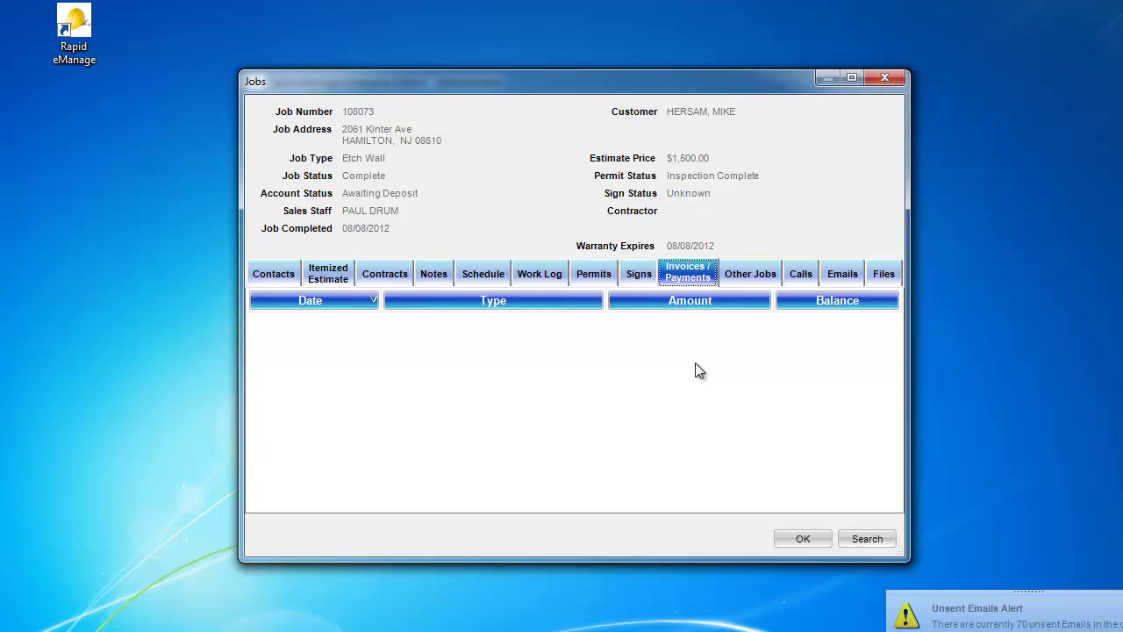
{"action": "right_click", "coordinate": [698, 369]}
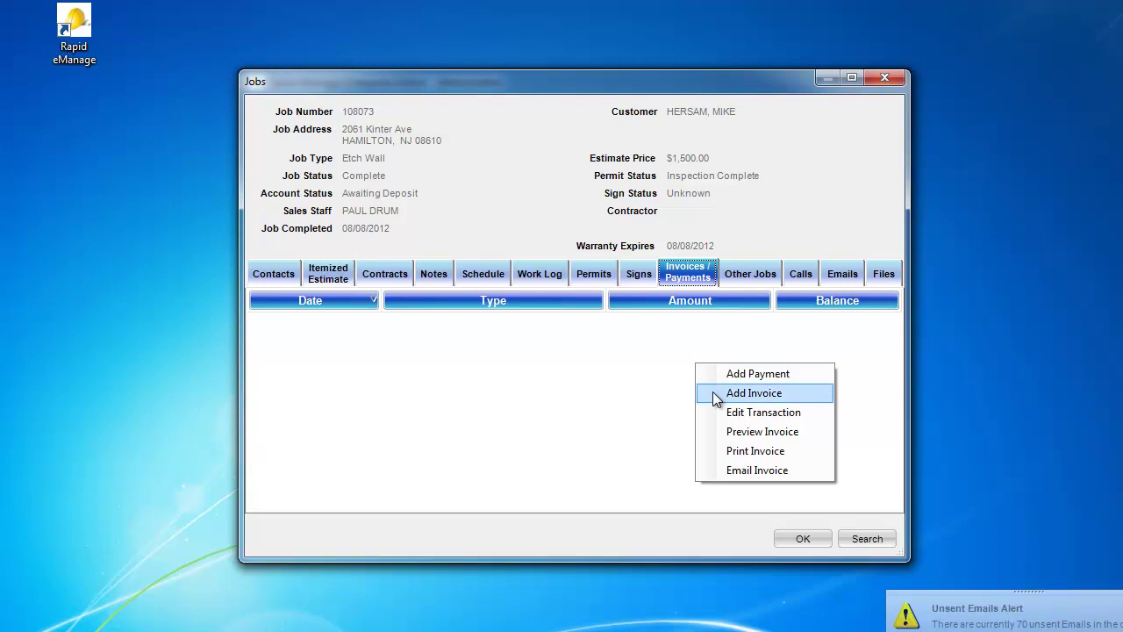
{"action": "left_click", "coordinate": [716, 397]}
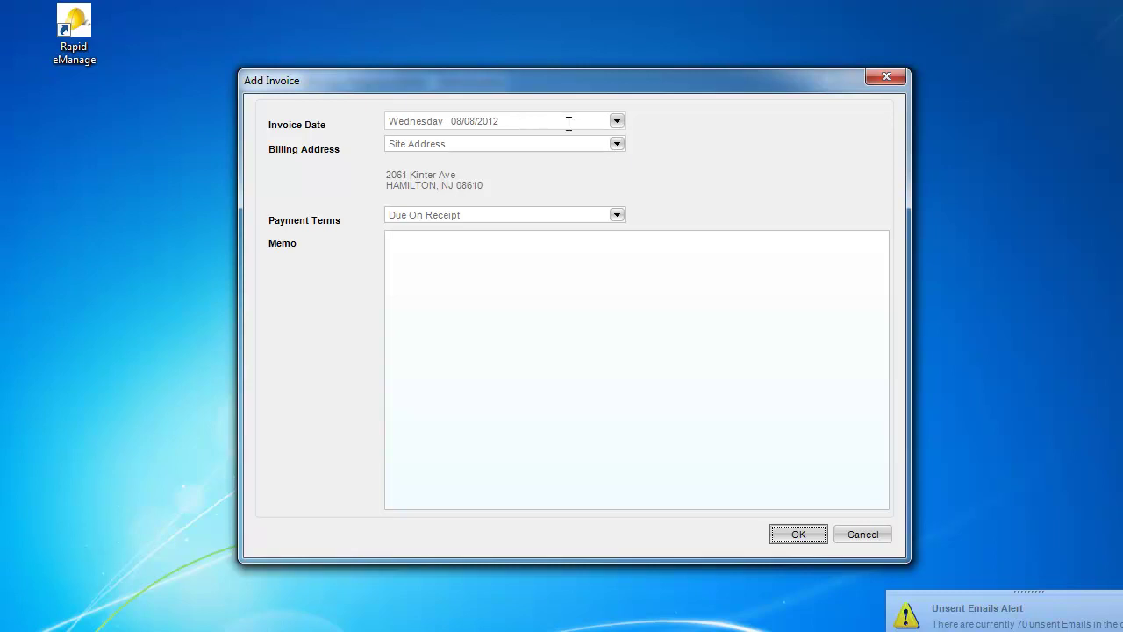
{"action": "left_click", "coordinate": [617, 122]}
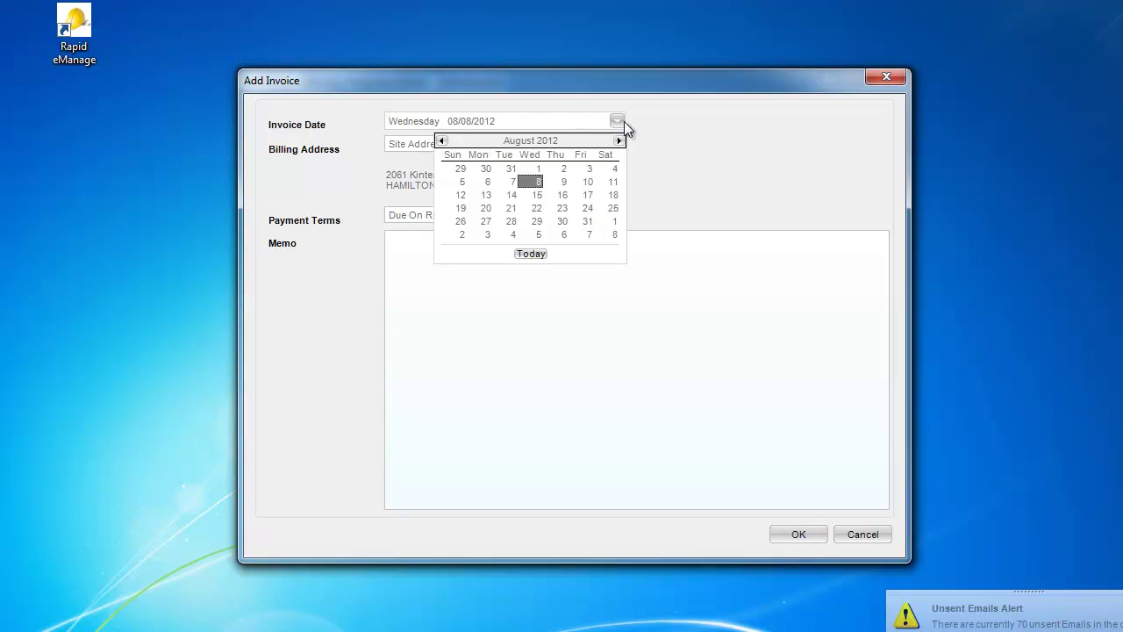
{"action": "left_click", "coordinate": [667, 149]}
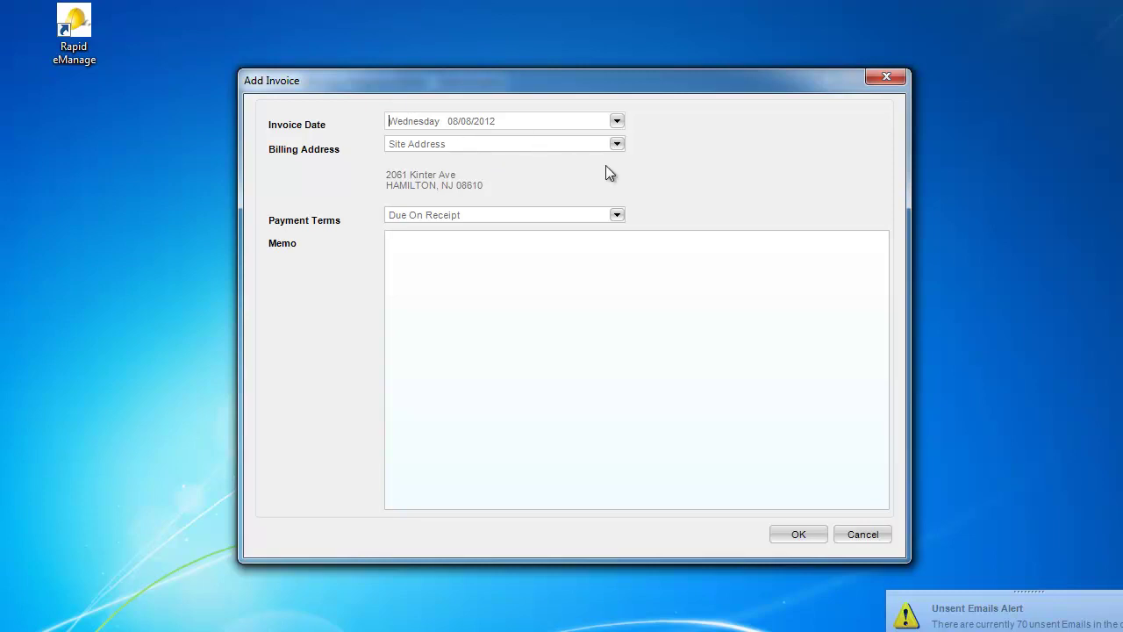
{"action": "left_click", "coordinate": [617, 216]}
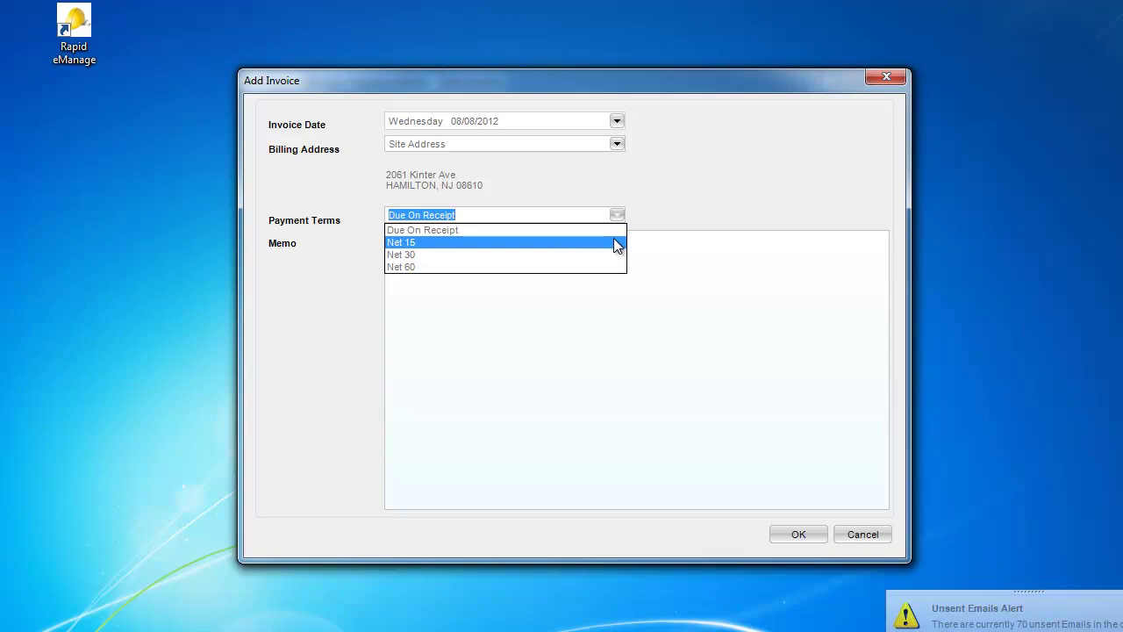
{"action": "left_click", "coordinate": [657, 191]}
Step: Enter the memo 'Thank you for the work. If you are satisfied, please pay the amount due.' and save
{"action": "left_click", "coordinate": [500, 262]}
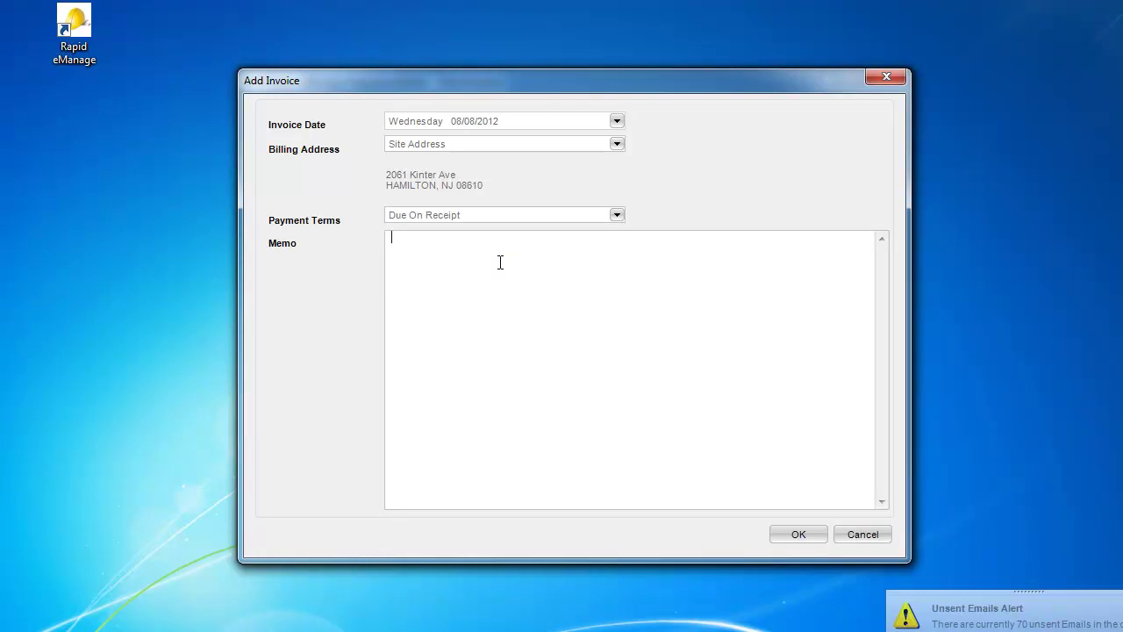
{"action": "type", "text": "Thank you for the work. If you are satisfied, plea"}
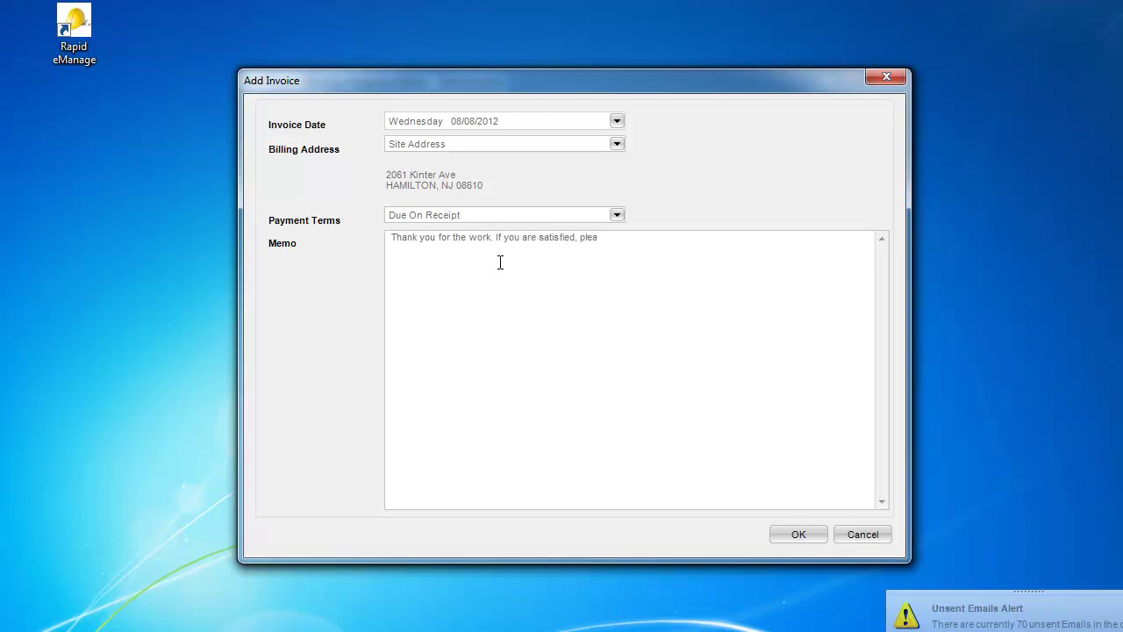
{"action": "type", "text": "se pay the amount due."}
{"action": "left_click", "coordinate": [797, 535]}
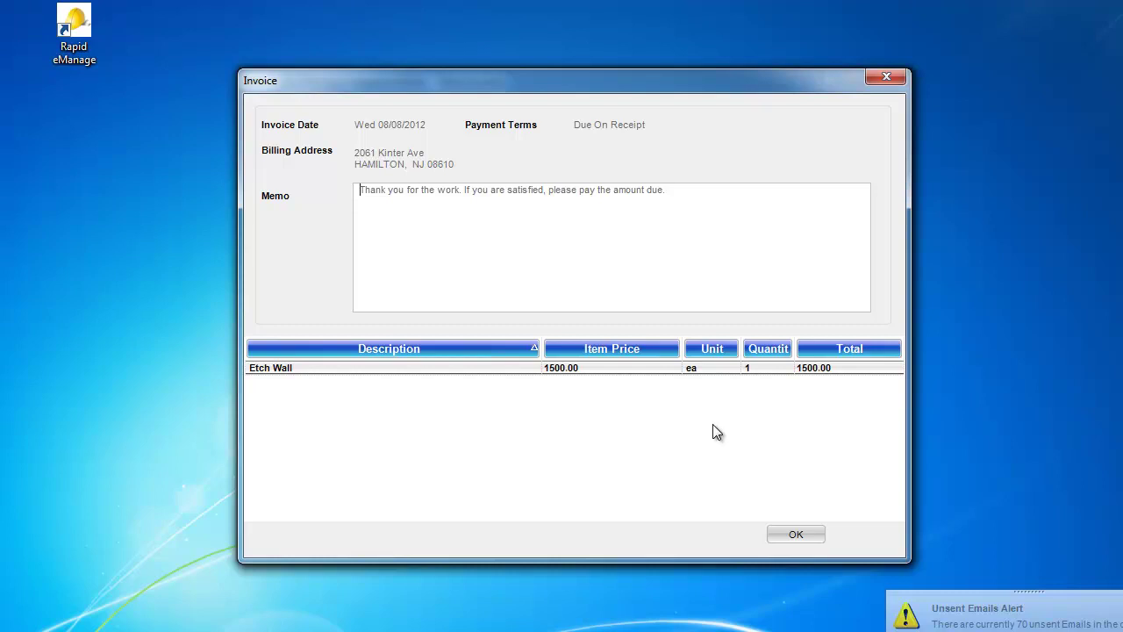
Step: Keep the single 1500.00 Etch Wall line and finish the invoice, leaving a 1500.00 balance
{"action": "right_click", "coordinate": [658, 418]}
{"action": "mouse_move", "coordinate": [687, 433]}
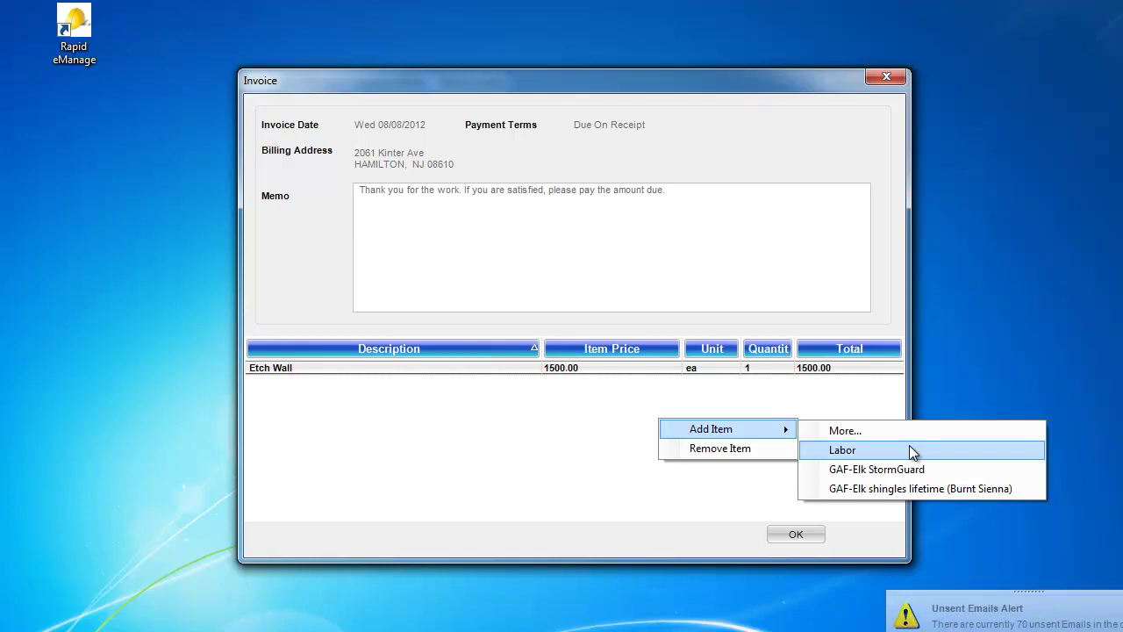
{"action": "left_click", "coordinate": [588, 436]}
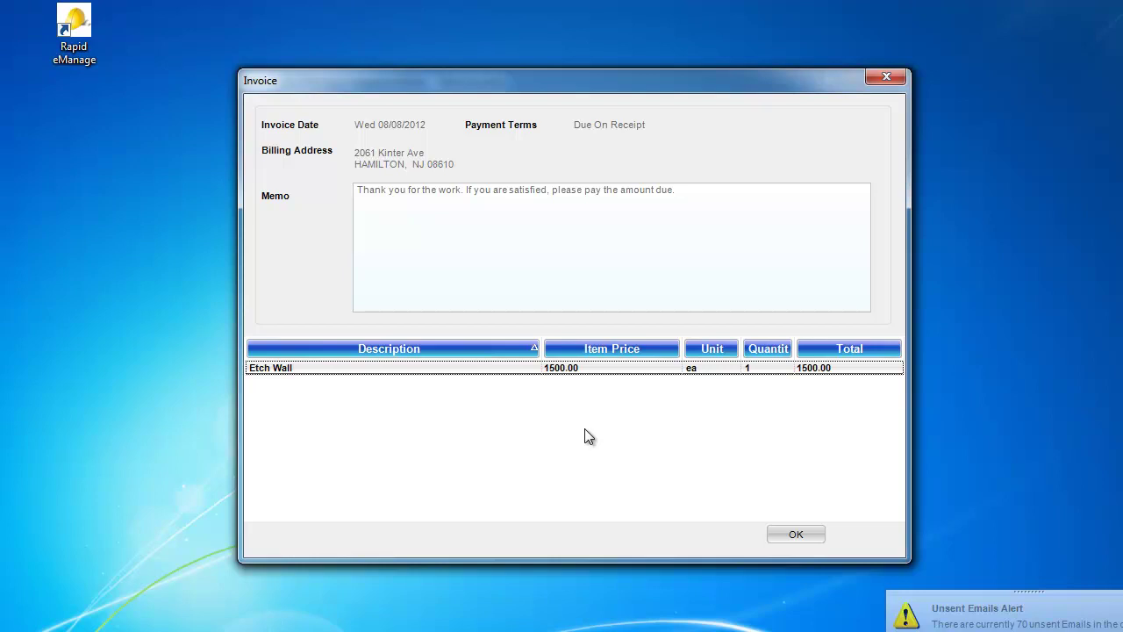
{"action": "left_click", "coordinate": [796, 537]}
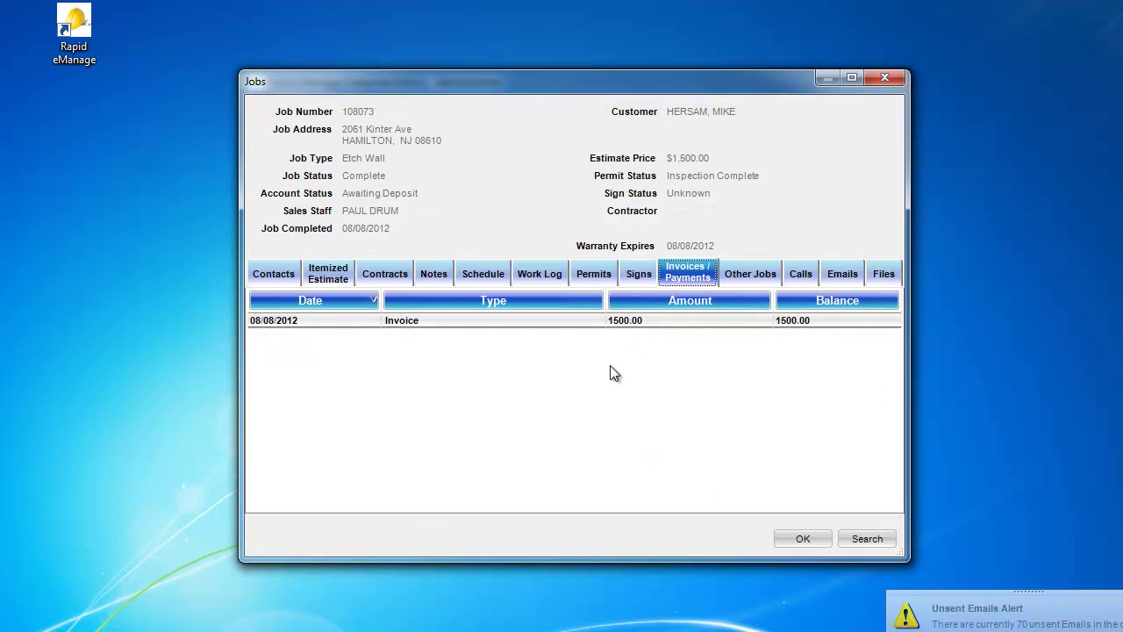
Step: Start a payment, look at the payment types, then abandon it without saving
{"action": "right_click", "coordinate": [711, 376]}
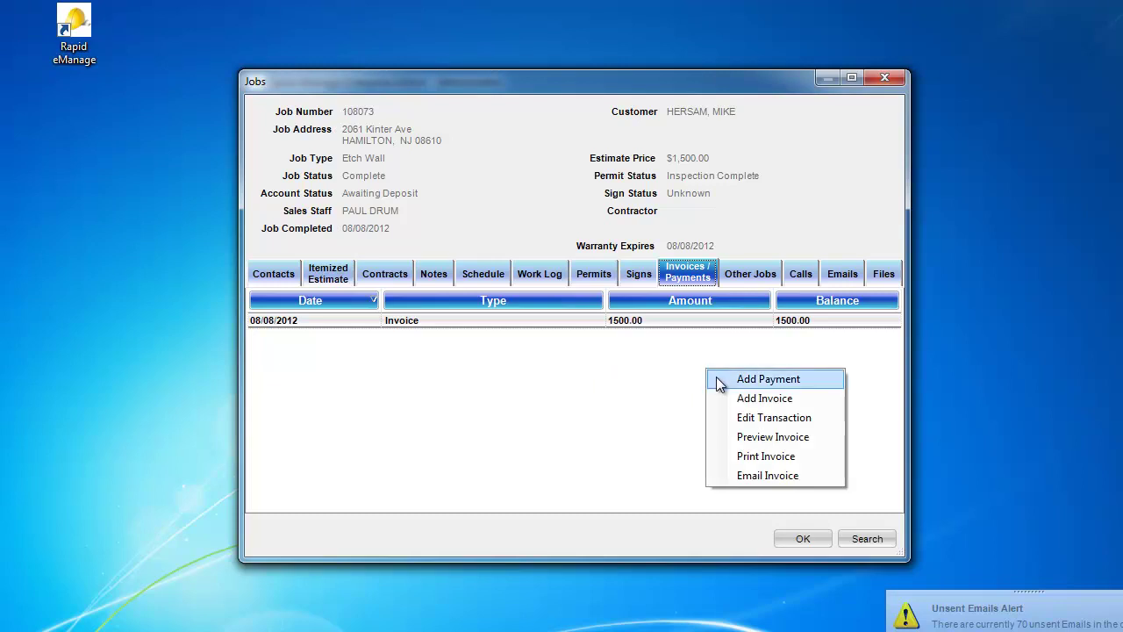
{"action": "left_click", "coordinate": [716, 384]}
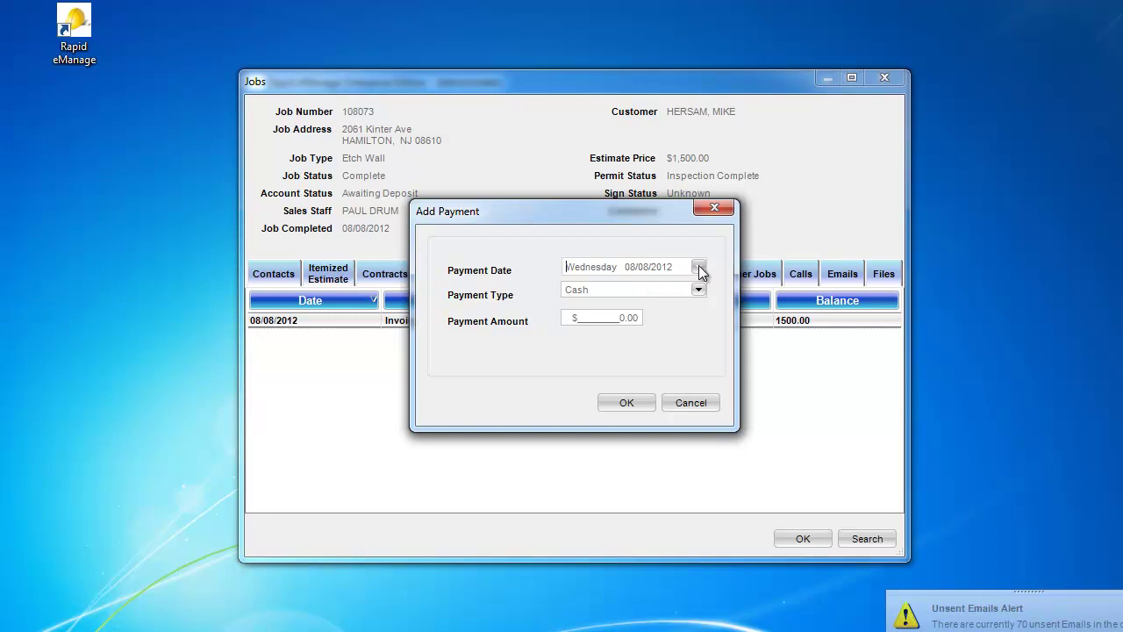
{"action": "left_click", "coordinate": [697, 290]}
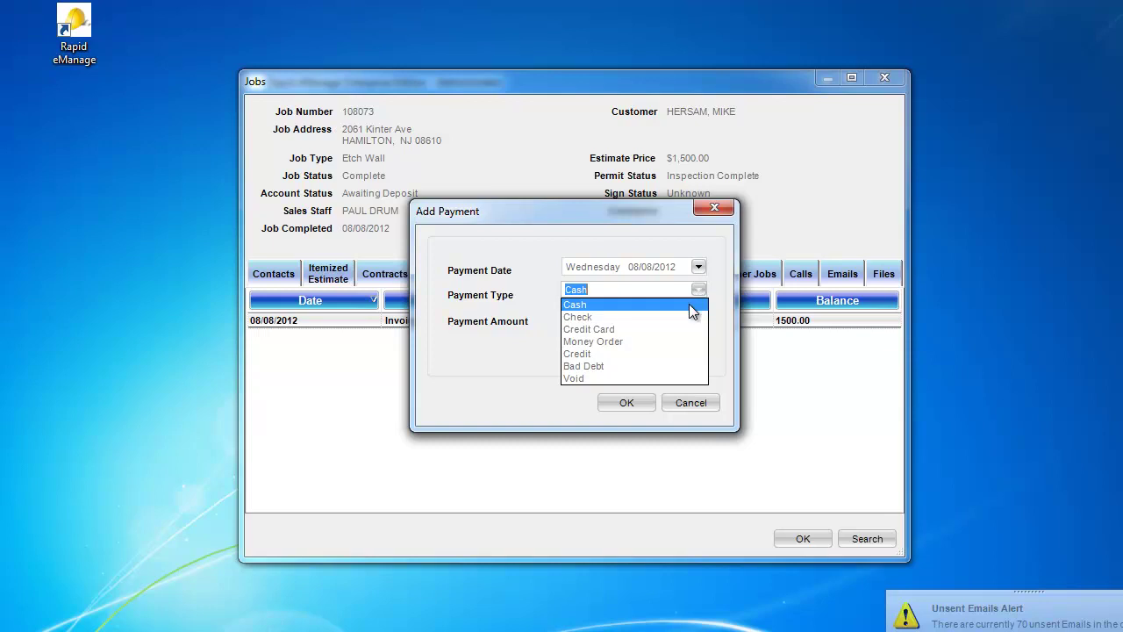
{"action": "left_click", "coordinate": [800, 362]}
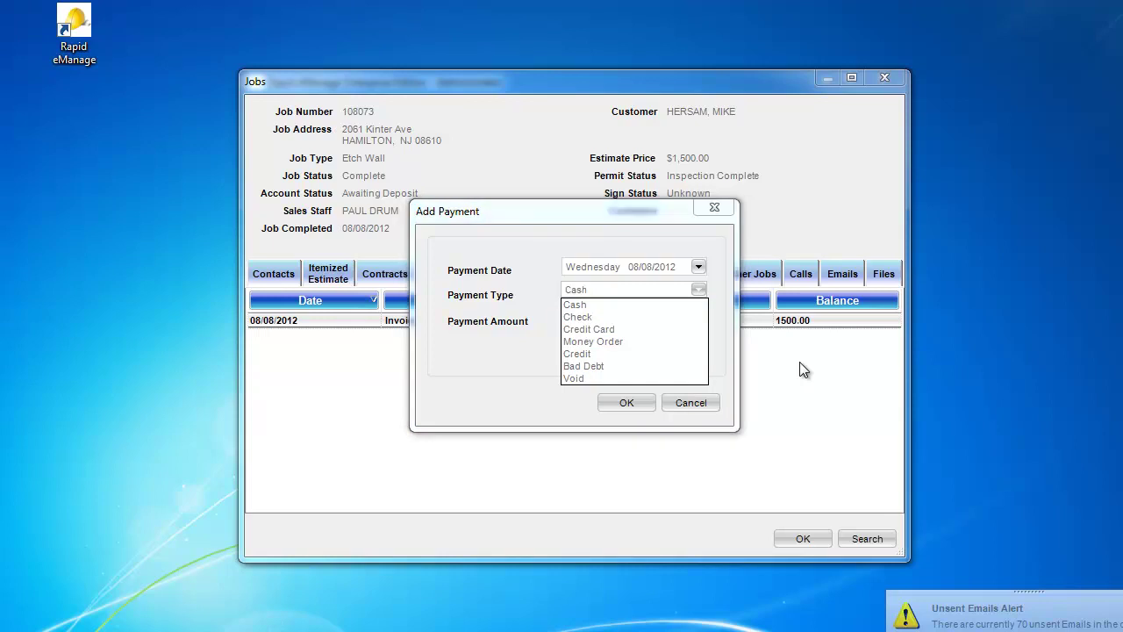
{"action": "left_click", "coordinate": [695, 403]}
{"action": "left_click", "coordinate": [696, 405]}
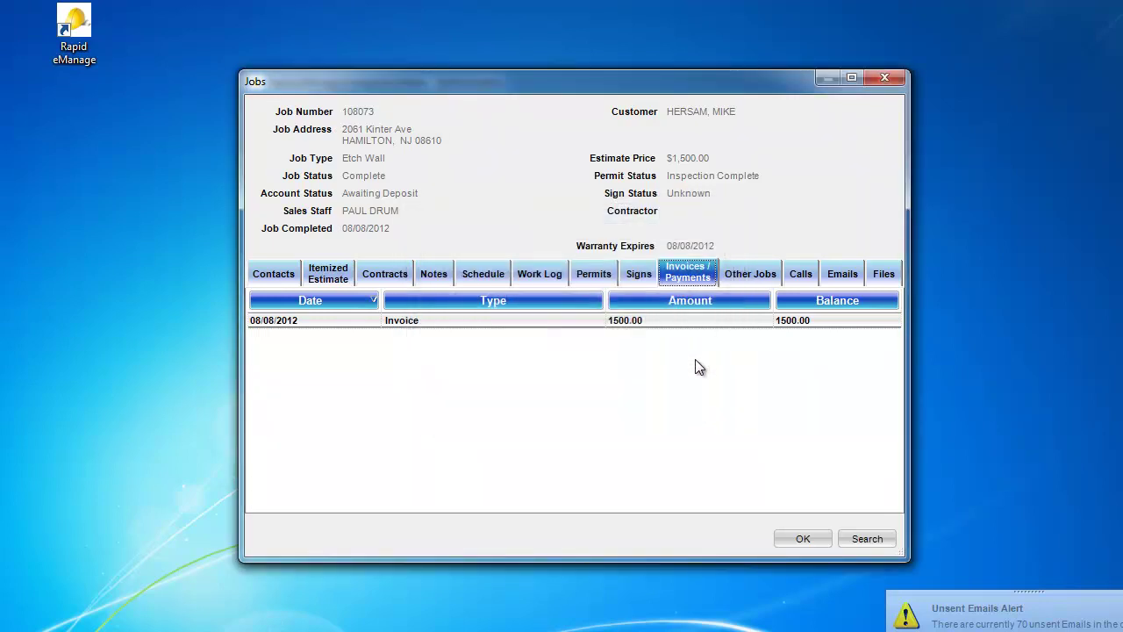
Step: Start a new payment and set its type to Credit Card after trying Check and Money Order
{"action": "right_click", "coordinate": [704, 356]}
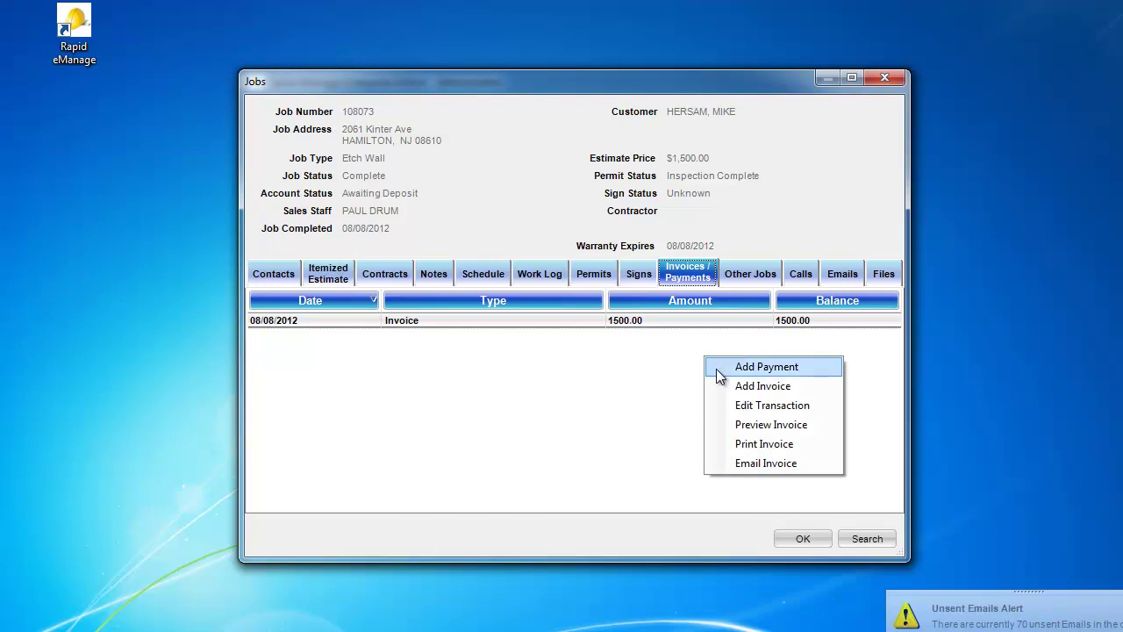
{"action": "left_click", "coordinate": [717, 369]}
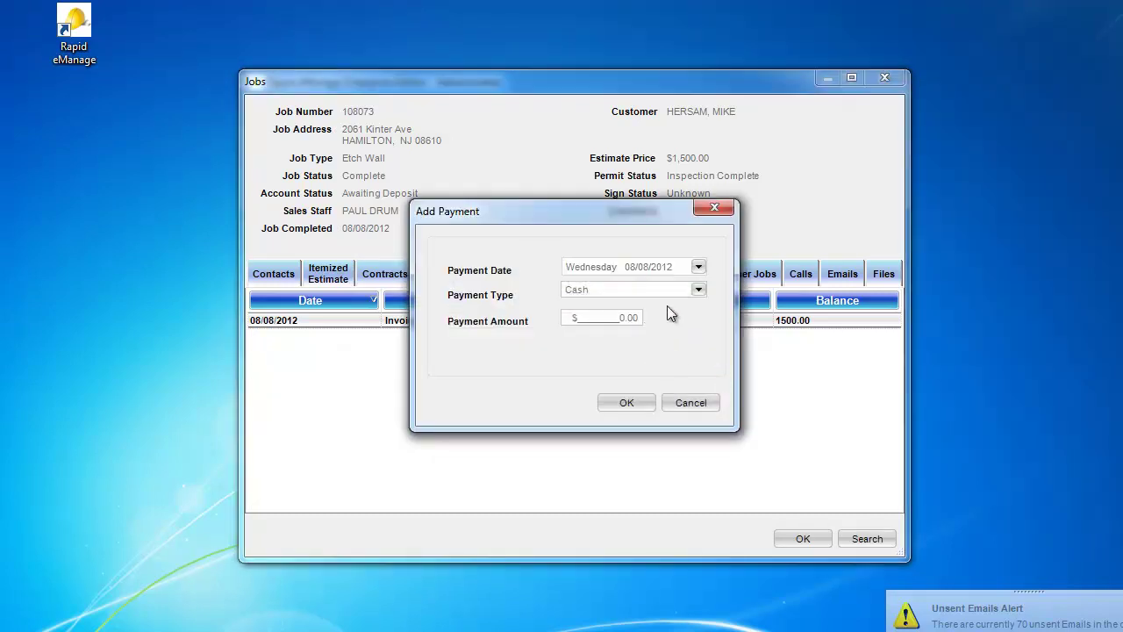
{"action": "left_click", "coordinate": [698, 289]}
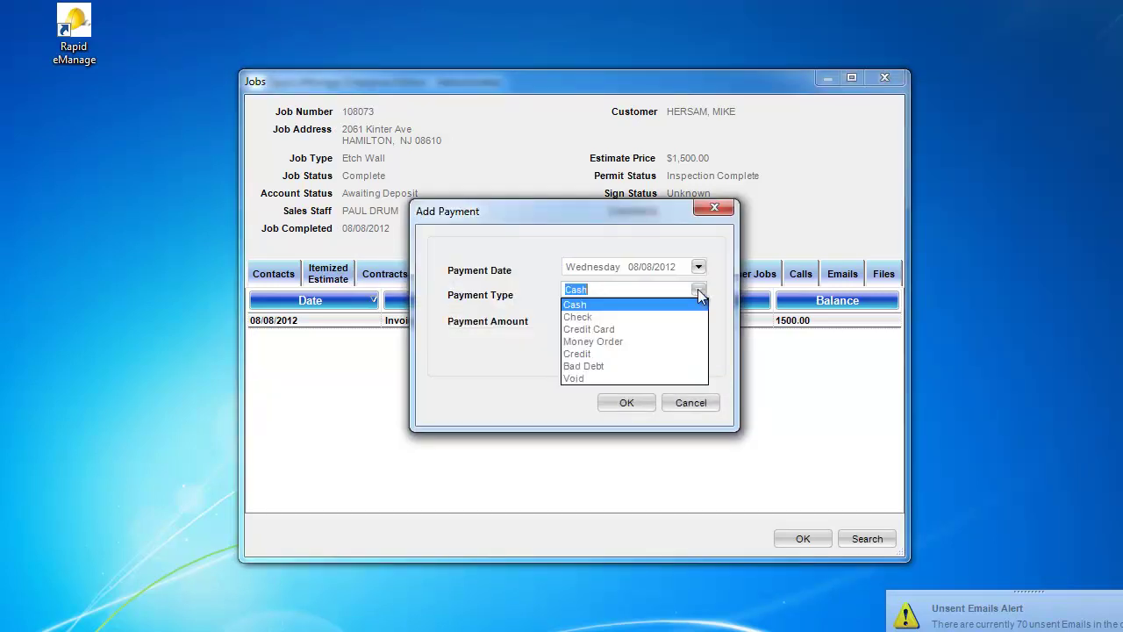
{"action": "left_click", "coordinate": [675, 315]}
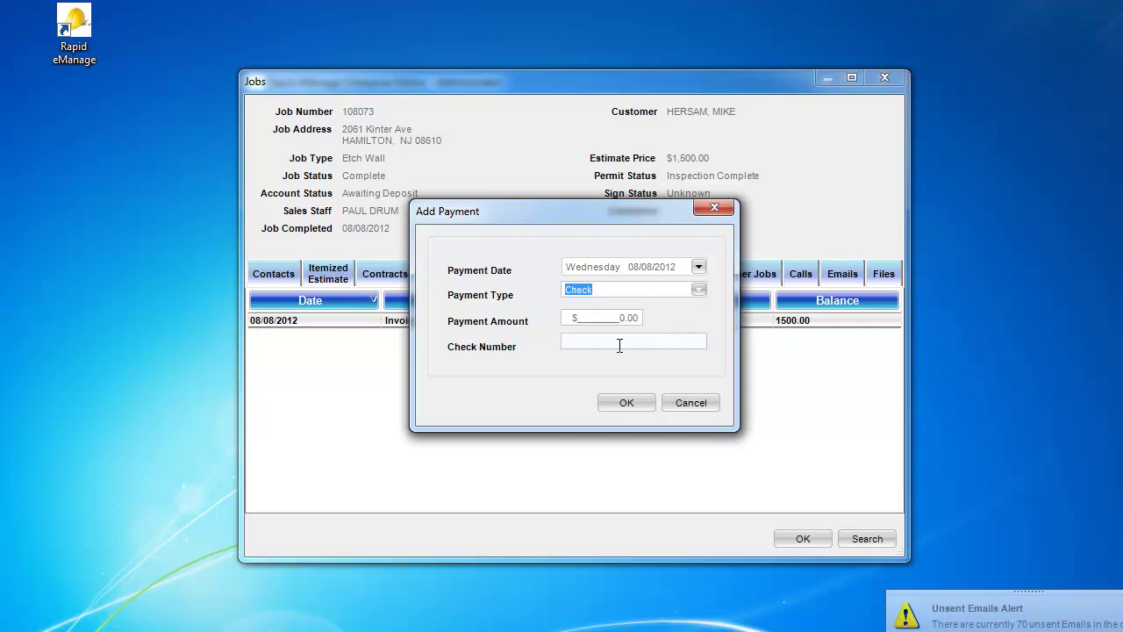
{"action": "left_click", "coordinate": [698, 289]}
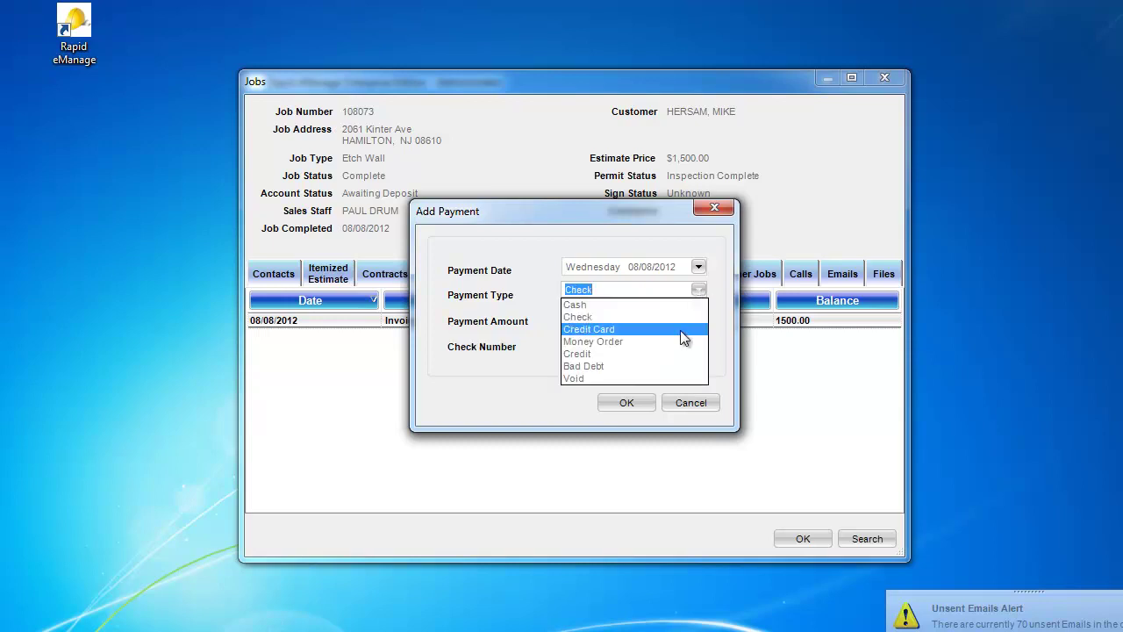
{"action": "left_click", "coordinate": [680, 339]}
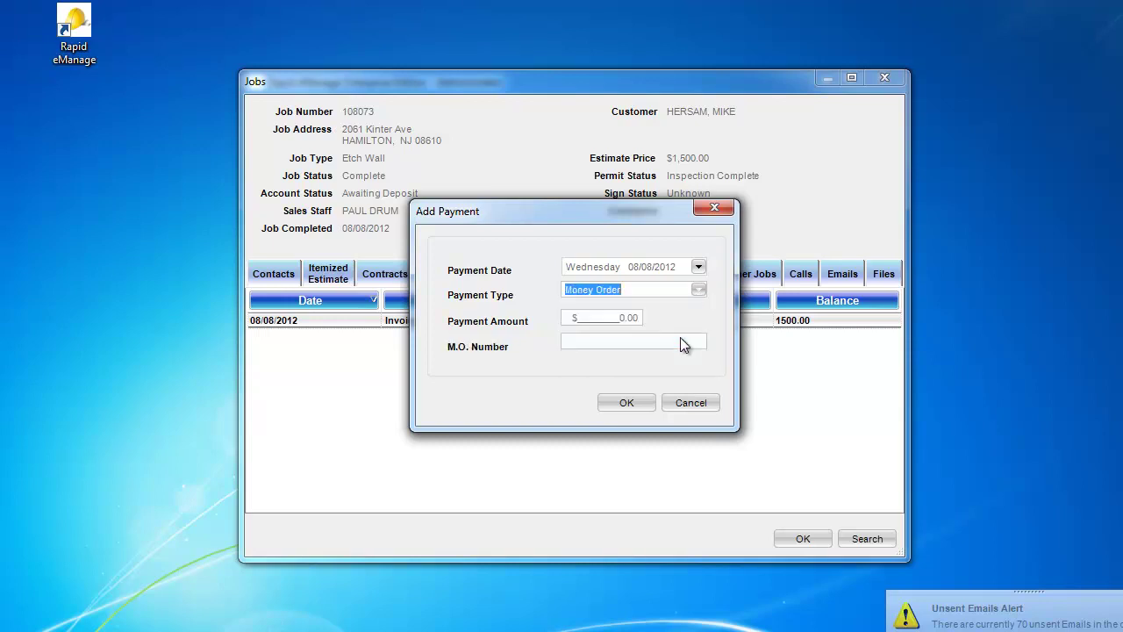
{"action": "left_click", "coordinate": [700, 291]}
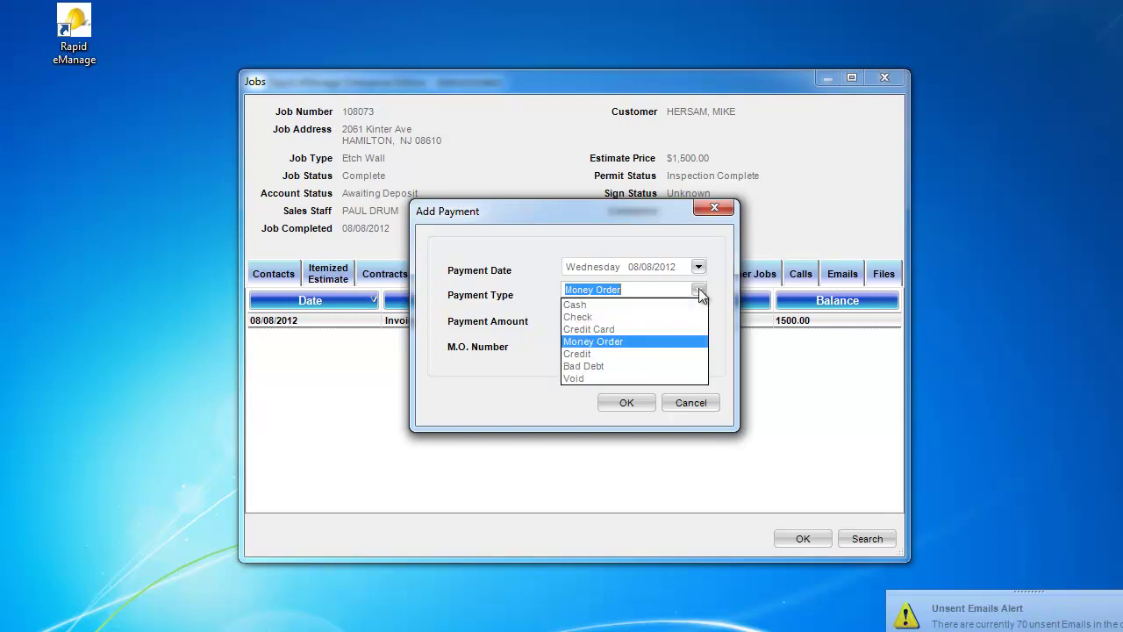
{"action": "left_click", "coordinate": [675, 330]}
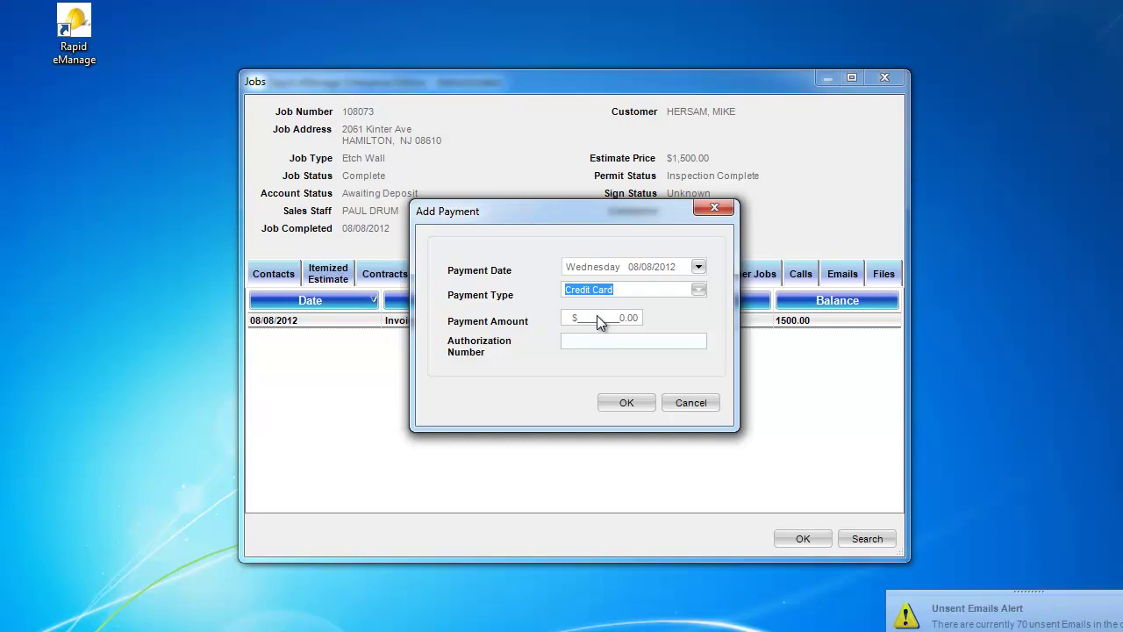
Step: Enter a 1500 payment amount and the card authorization number, then save the payment
{"action": "left_click", "coordinate": [599, 318]}
{"action": "type", "text": "1"}
{"action": "type", "text": "50"}
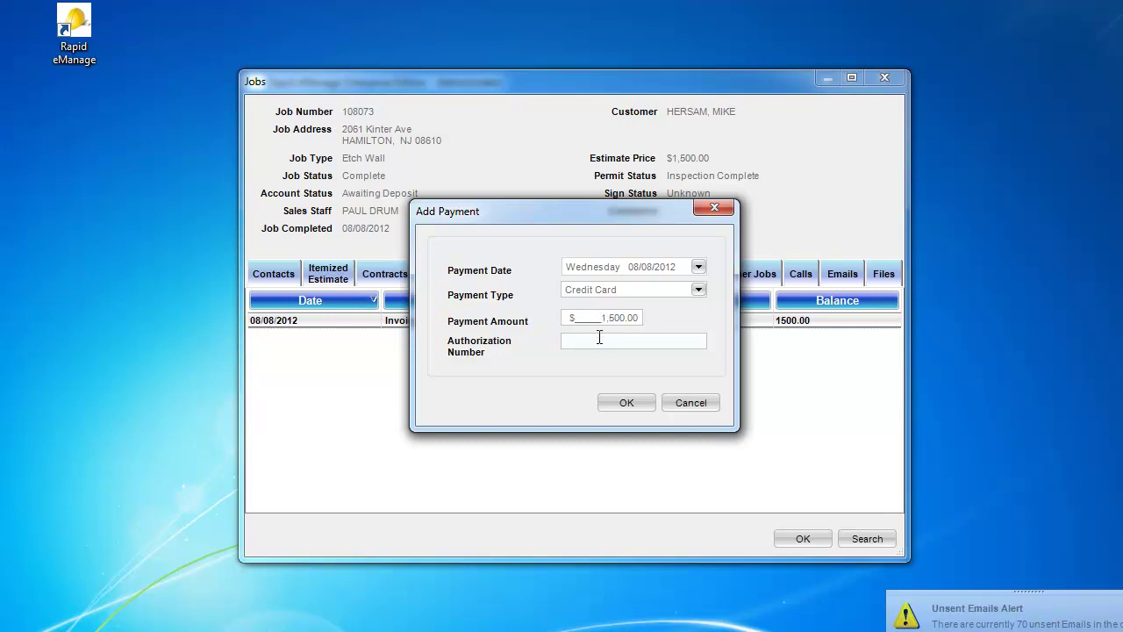
{"action": "type", "text": "1234 5678 9012 3456"}
{"action": "left_click", "coordinate": [626, 402]}
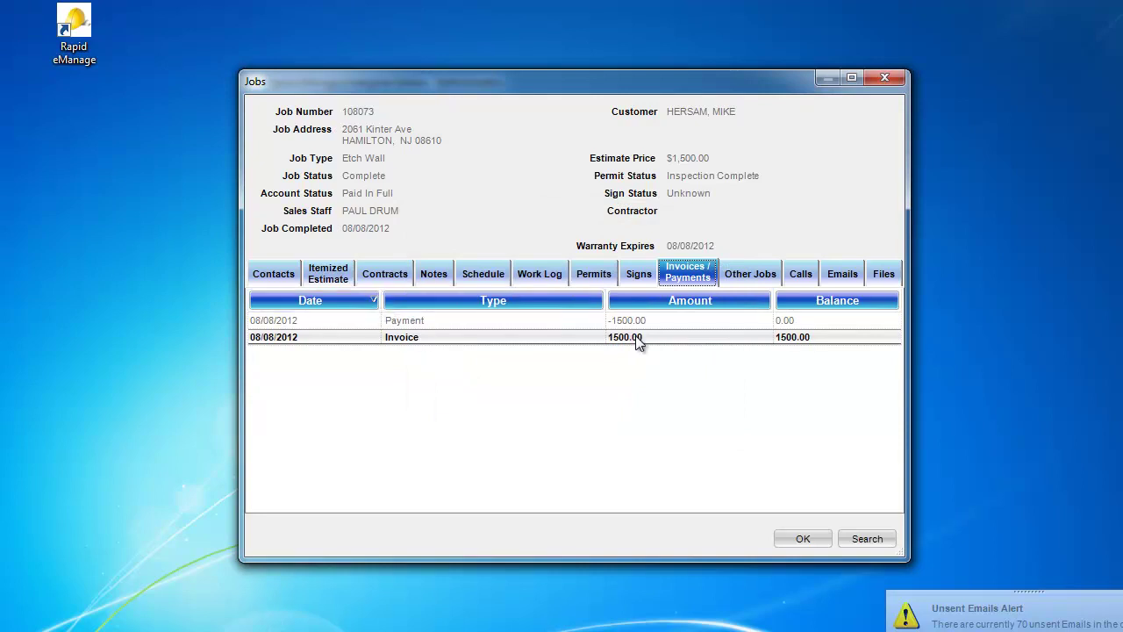
Step: Sort the Invoices / Payments list by its Date column
{"action": "left_click", "coordinate": [375, 303]}
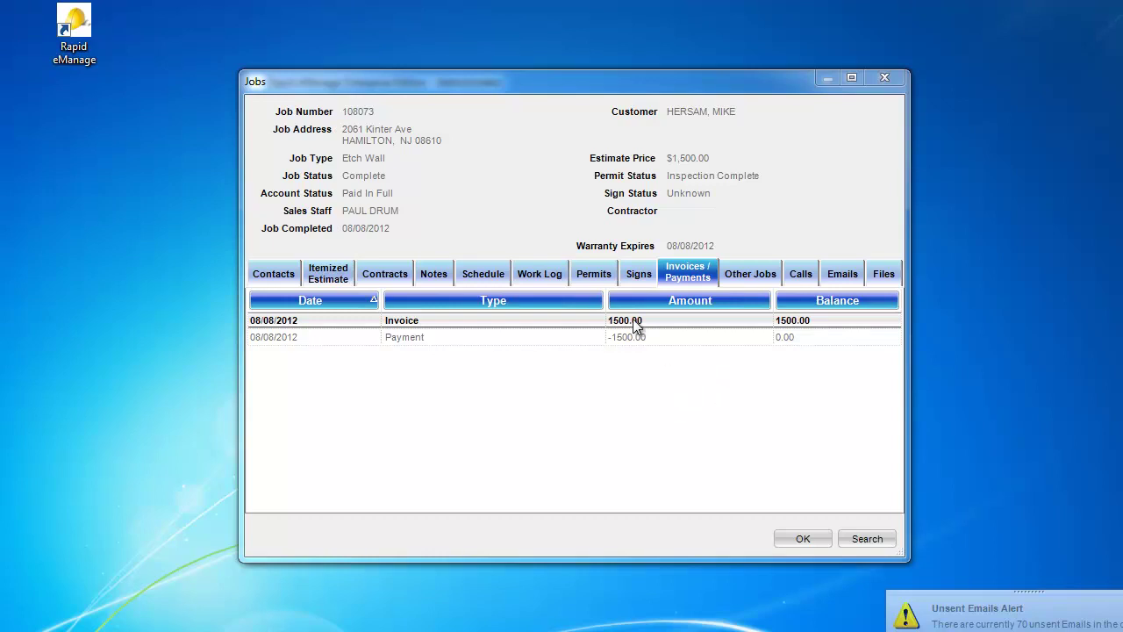
Step: Add sign statuses Ready for Dropoff on 08/01/2012 and Dropped Off on 08/02/2012
{"action": "left_click", "coordinate": [637, 274]}
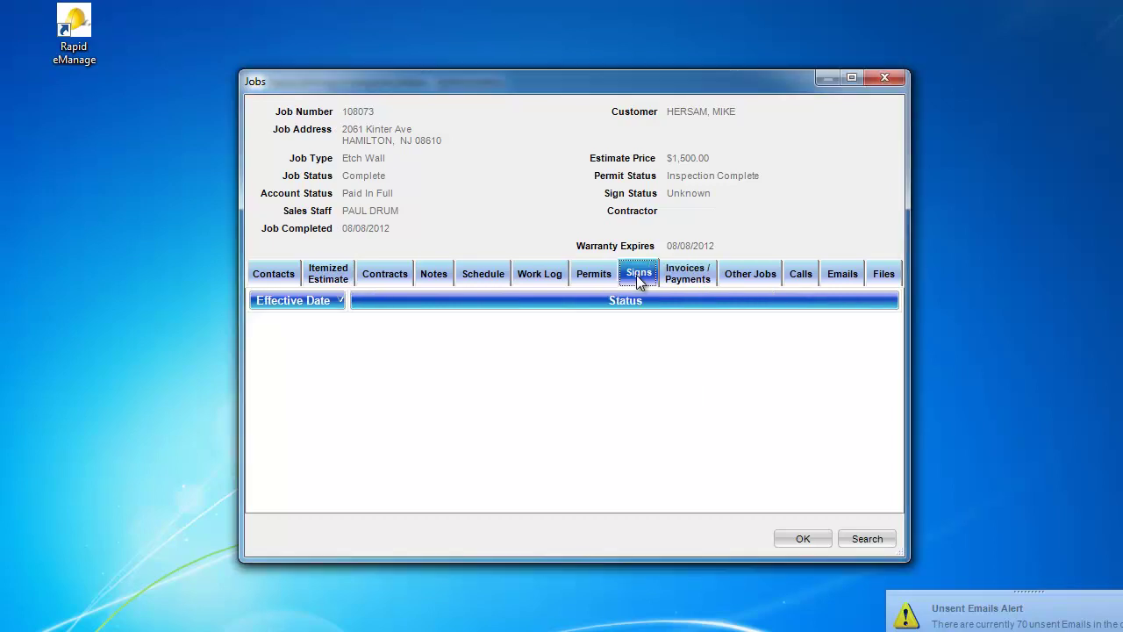
{"action": "right_click", "coordinate": [638, 362]}
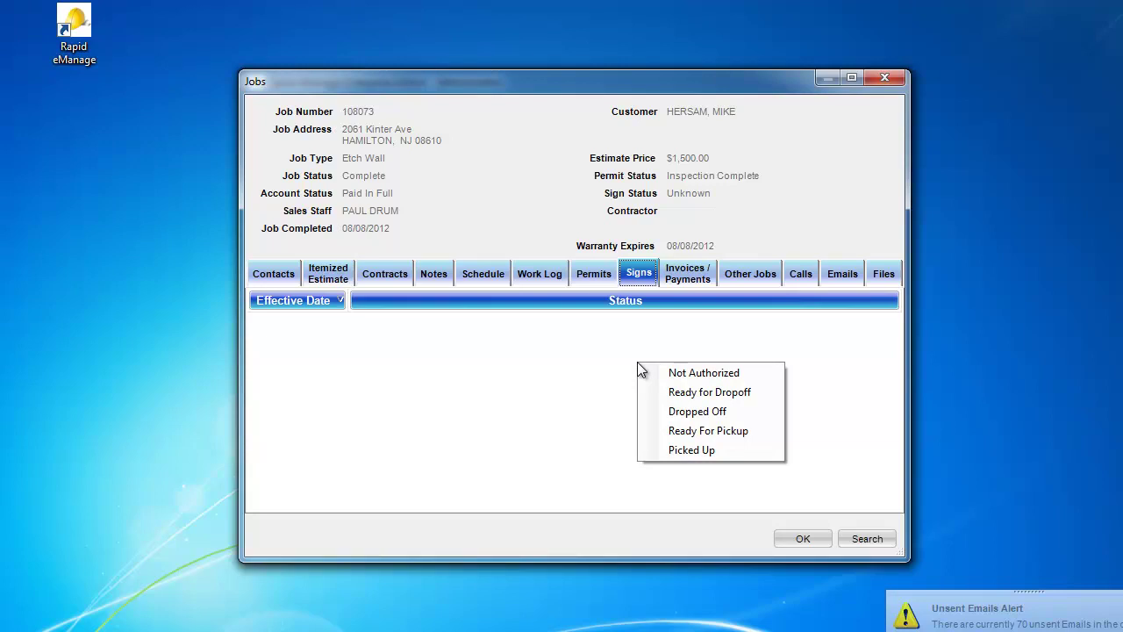
{"action": "left_click", "coordinate": [660, 393]}
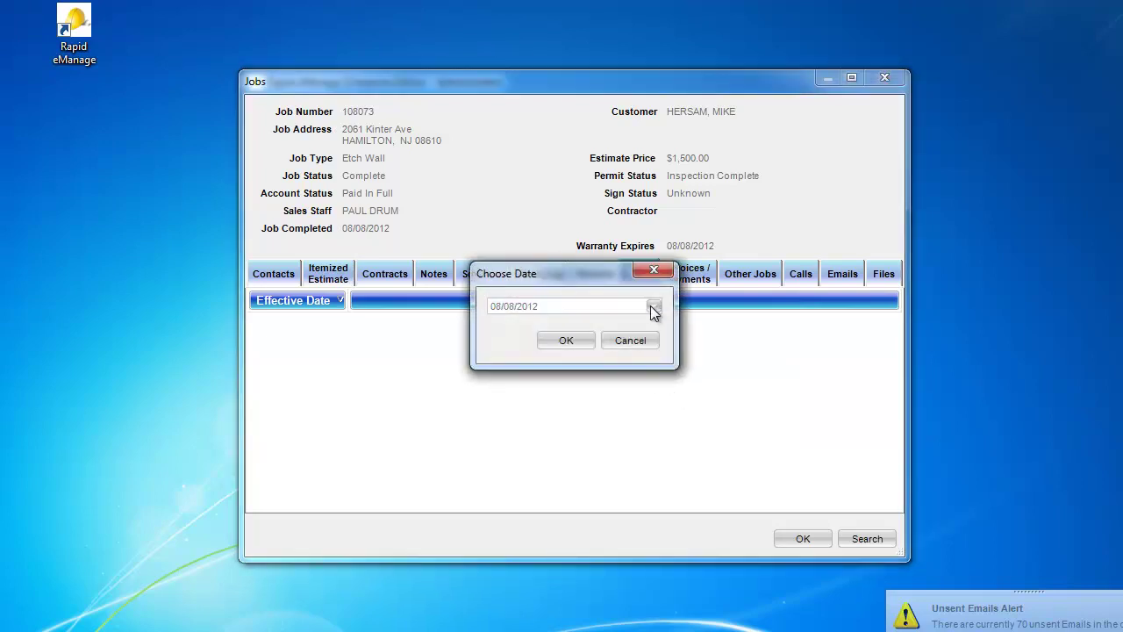
{"action": "left_click", "coordinate": [654, 307]}
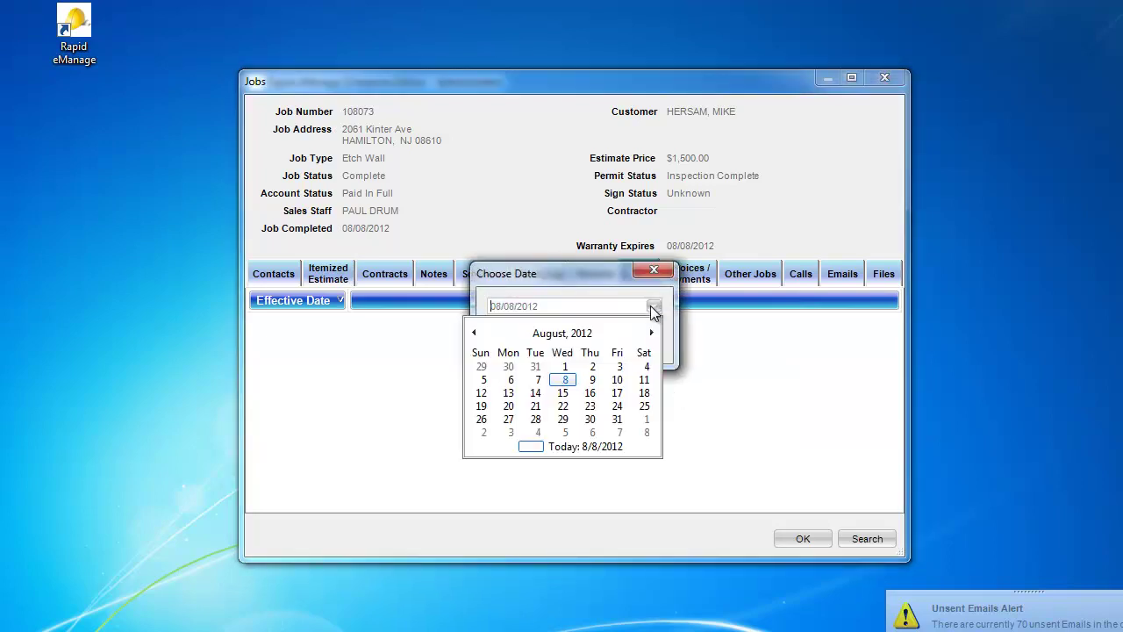
{"action": "left_click", "coordinate": [567, 368]}
{"action": "left_click", "coordinate": [569, 340]}
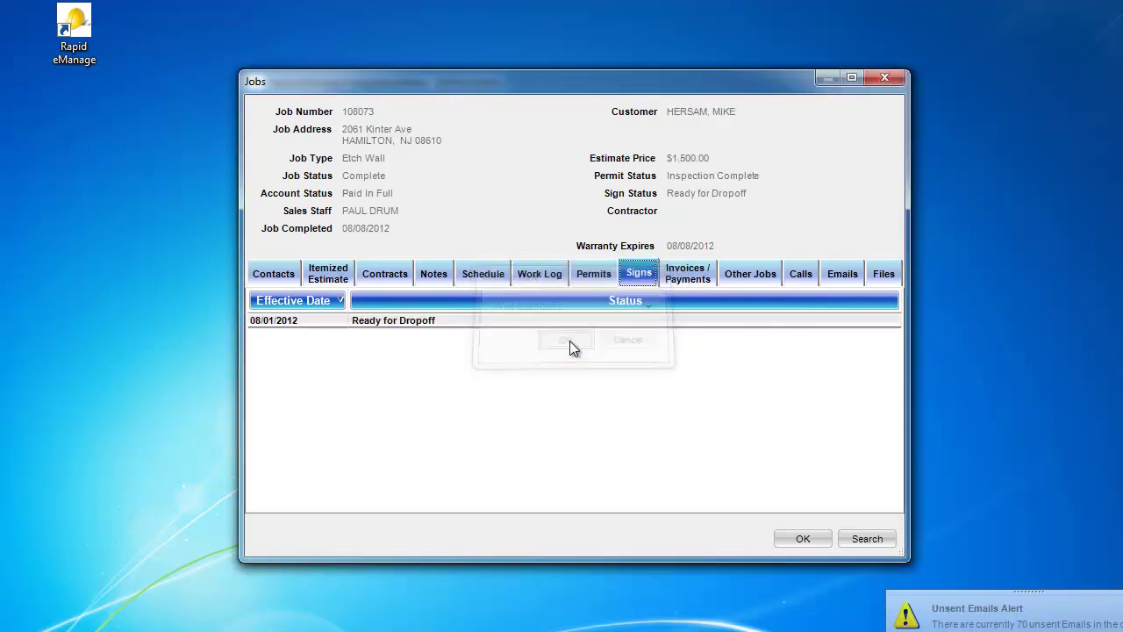
{"action": "right_click", "coordinate": [631, 352]}
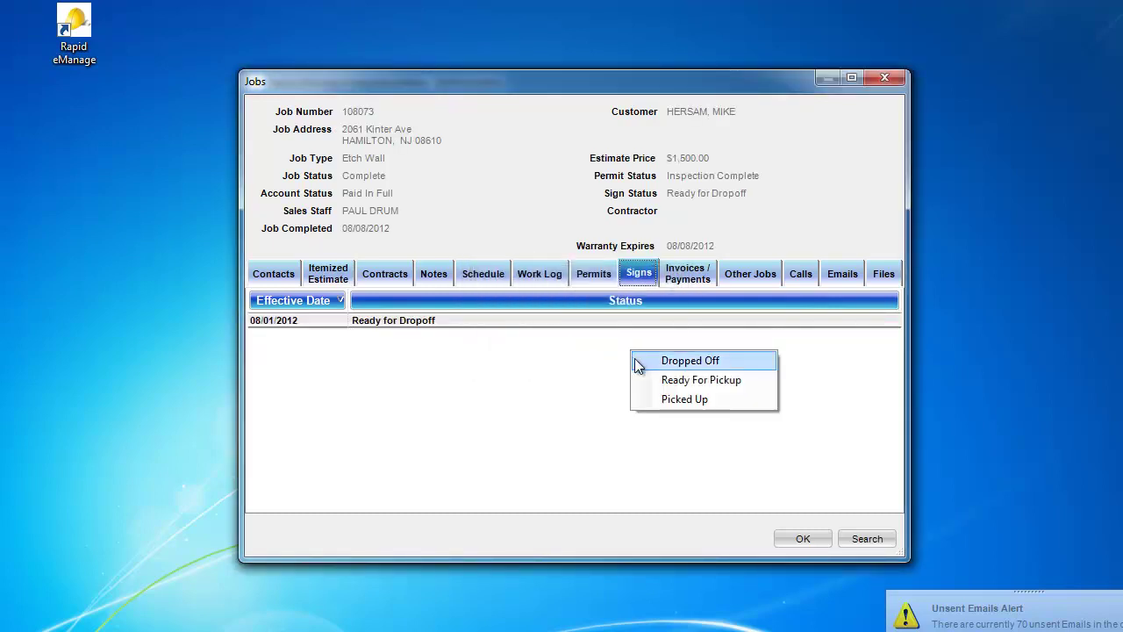
{"action": "left_click", "coordinate": [638, 362]}
{"action": "left_click", "coordinate": [654, 307]}
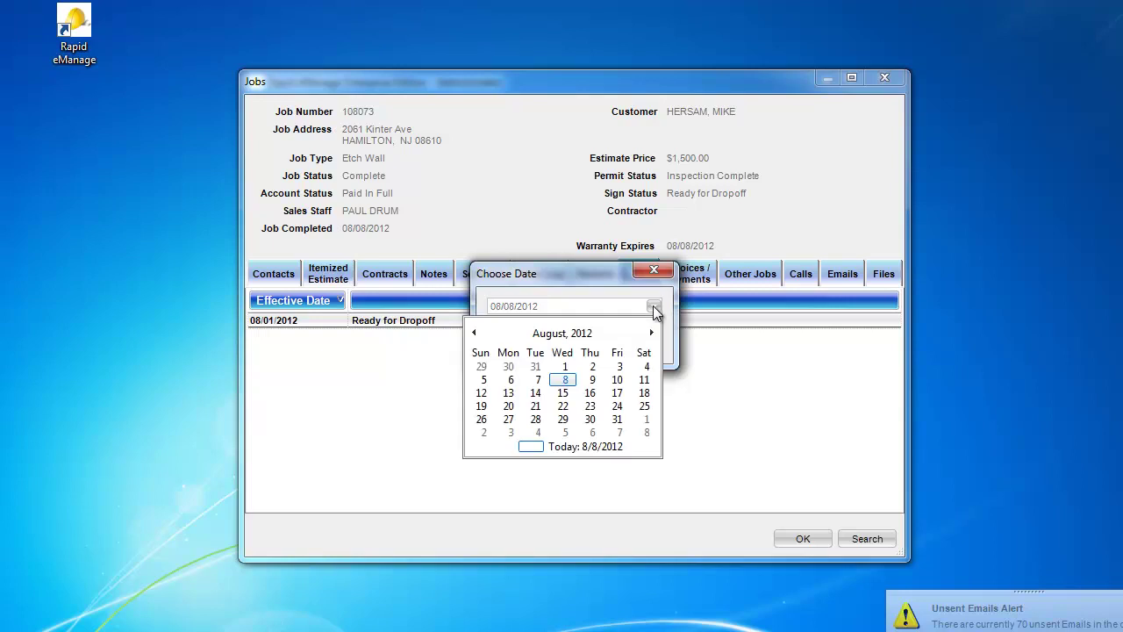
{"action": "left_click", "coordinate": [592, 365]}
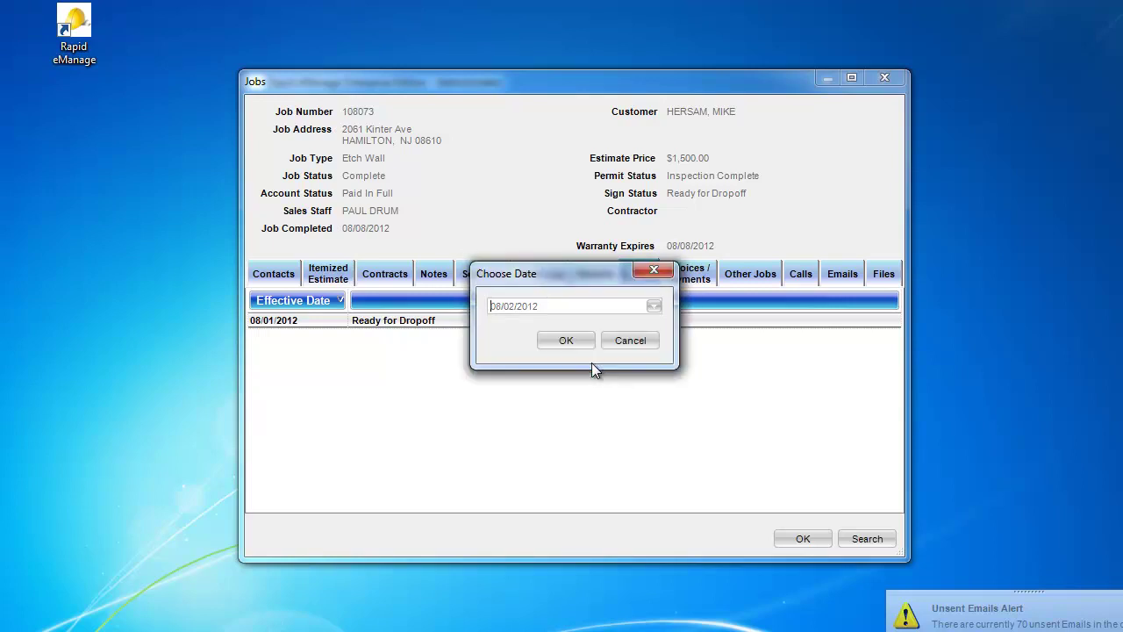
{"action": "left_click", "coordinate": [567, 342]}
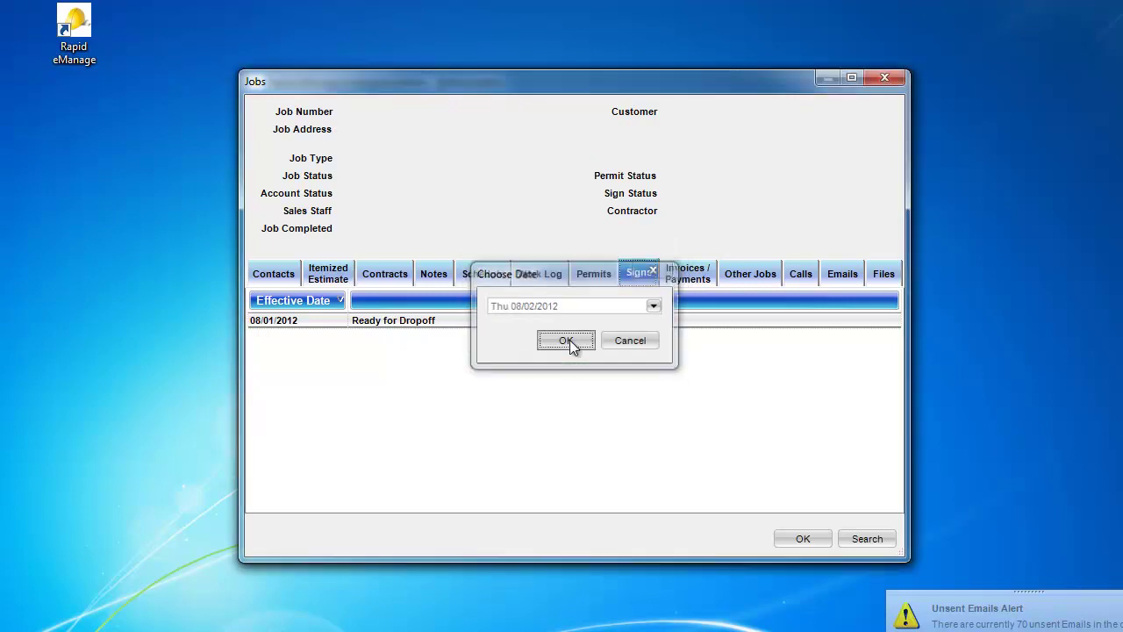
Step: Add sign statuses Ready For Pickup and Picked Up, both on 08/08/2012
{"action": "right_click", "coordinate": [643, 376]}
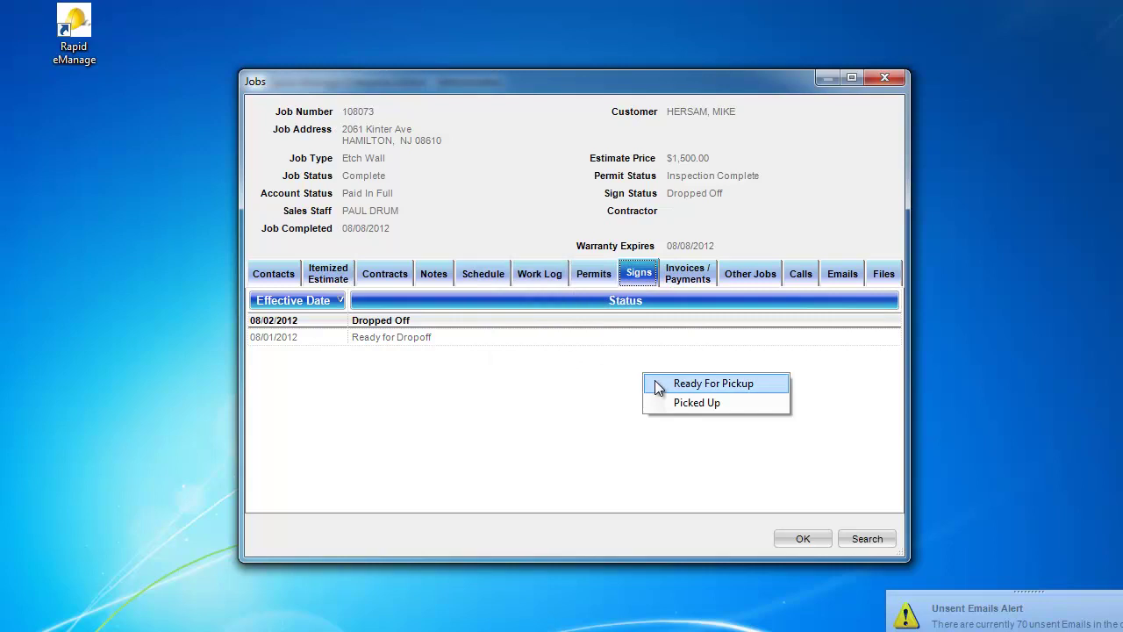
{"action": "left_click", "coordinate": [660, 384]}
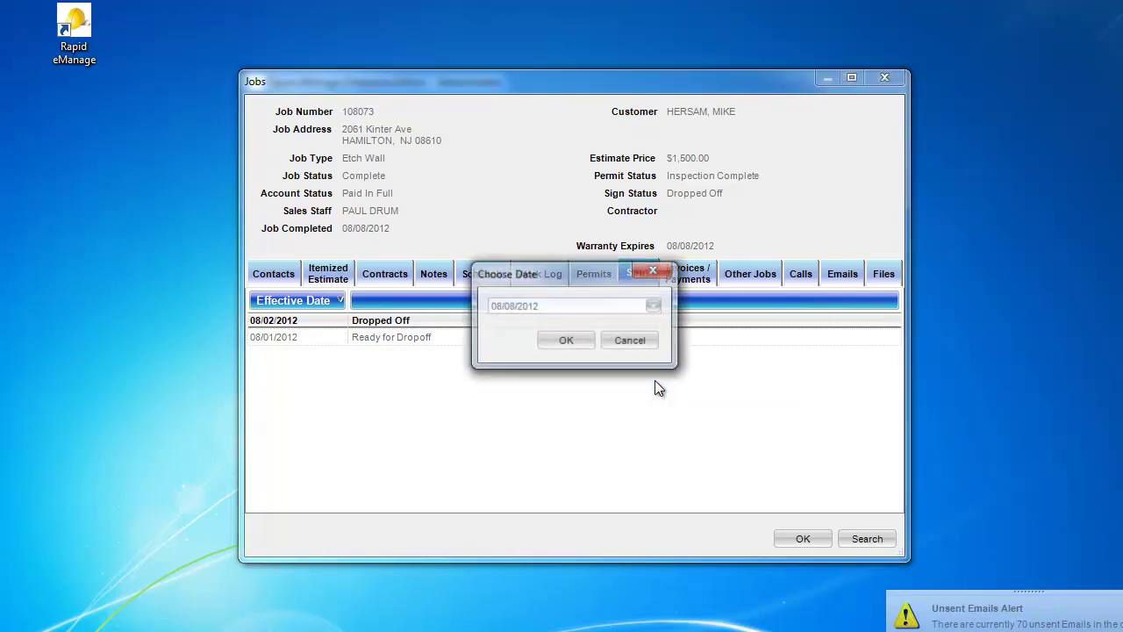
{"action": "left_click", "coordinate": [566, 342]}
{"action": "right_click", "coordinate": [610, 379]}
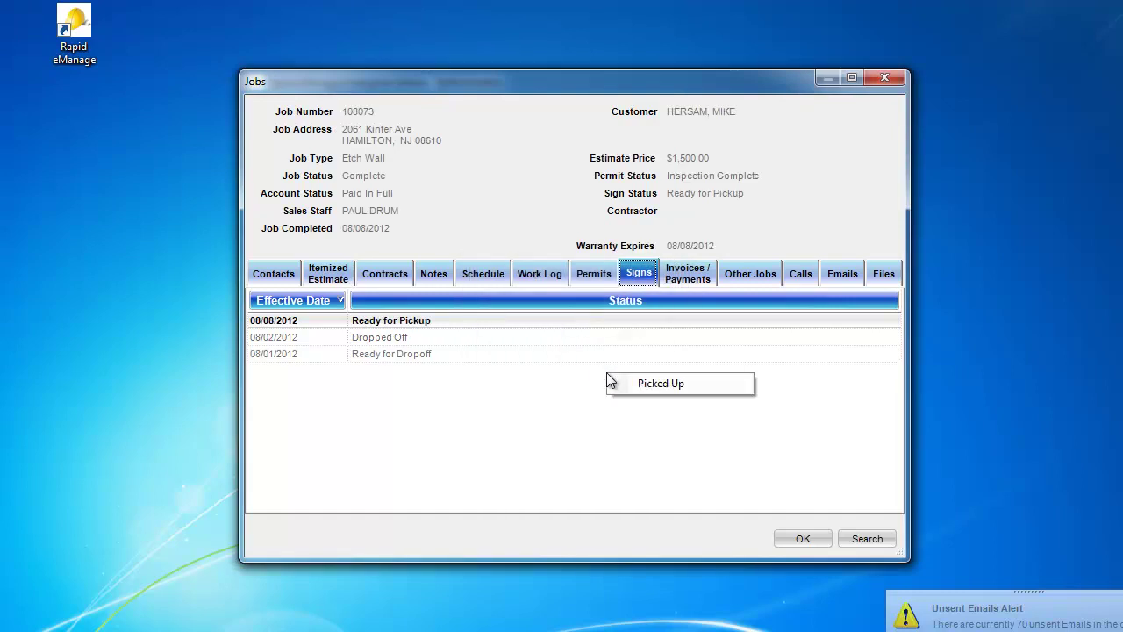
{"action": "left_click", "coordinate": [621, 386]}
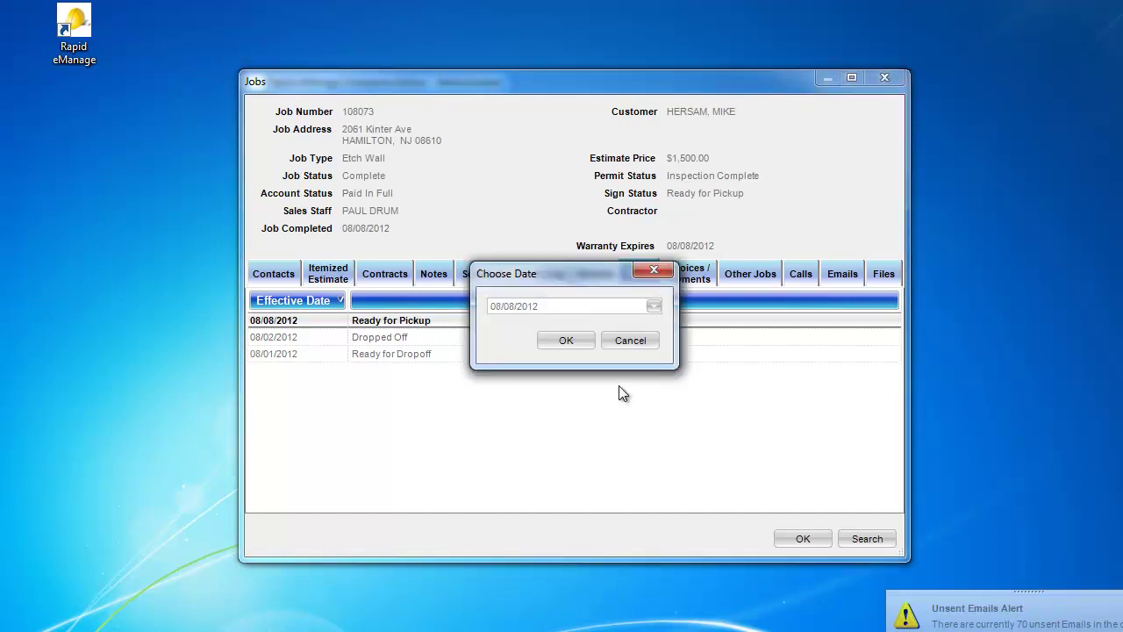
{"action": "left_click", "coordinate": [576, 343]}
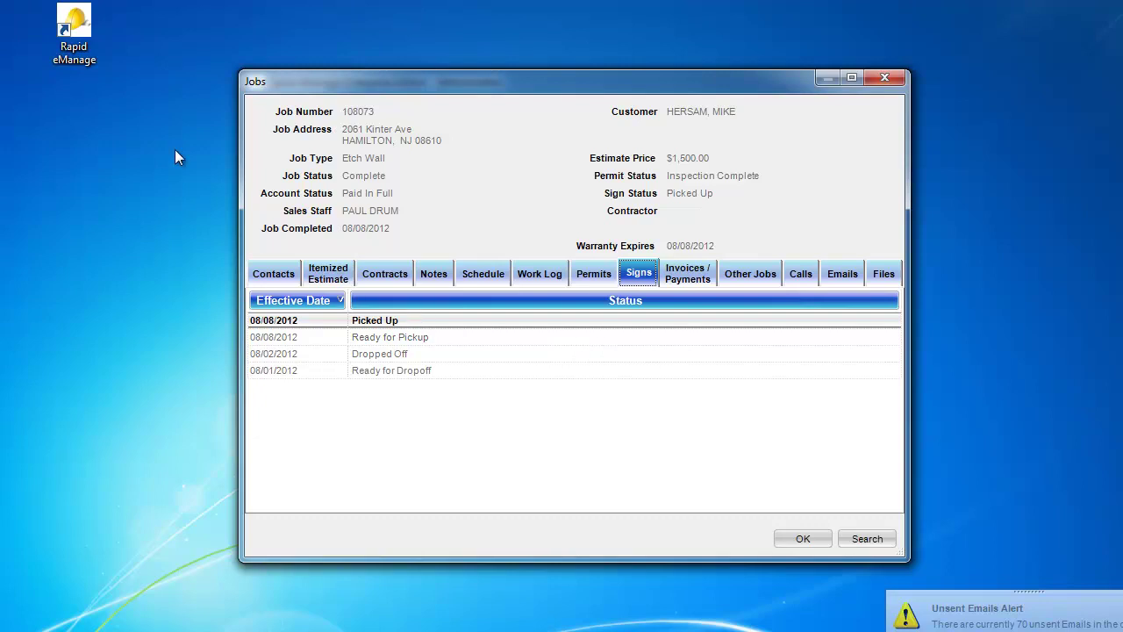
Step: Close job 108073's record and bring up the Reports menu
{"action": "left_click", "coordinate": [884, 80]}
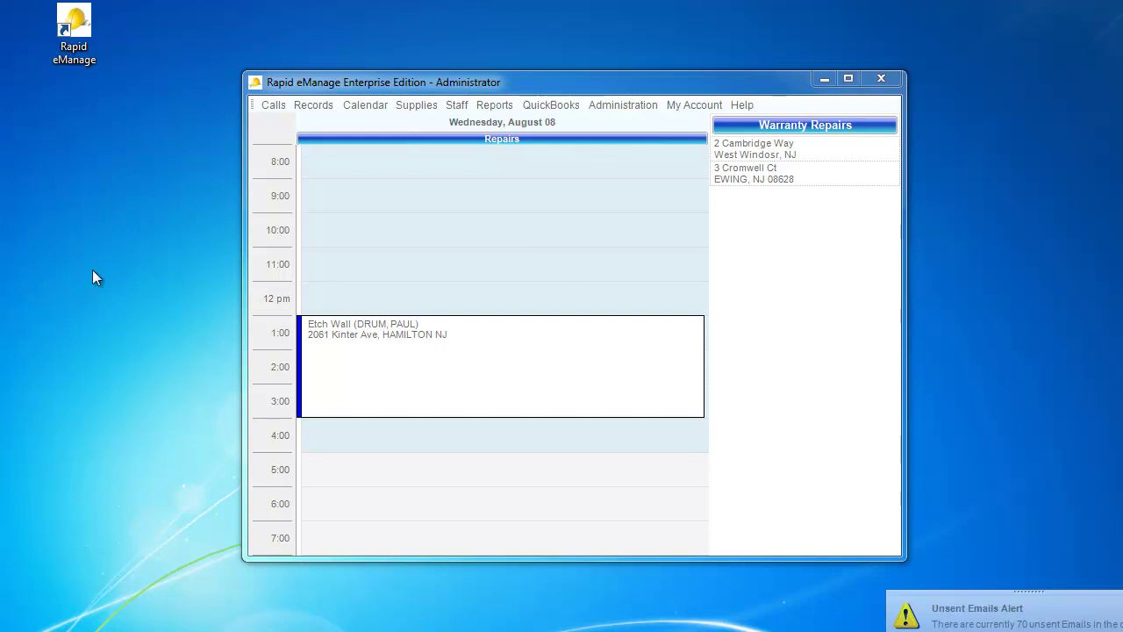
{"action": "left_click", "coordinate": [498, 106]}
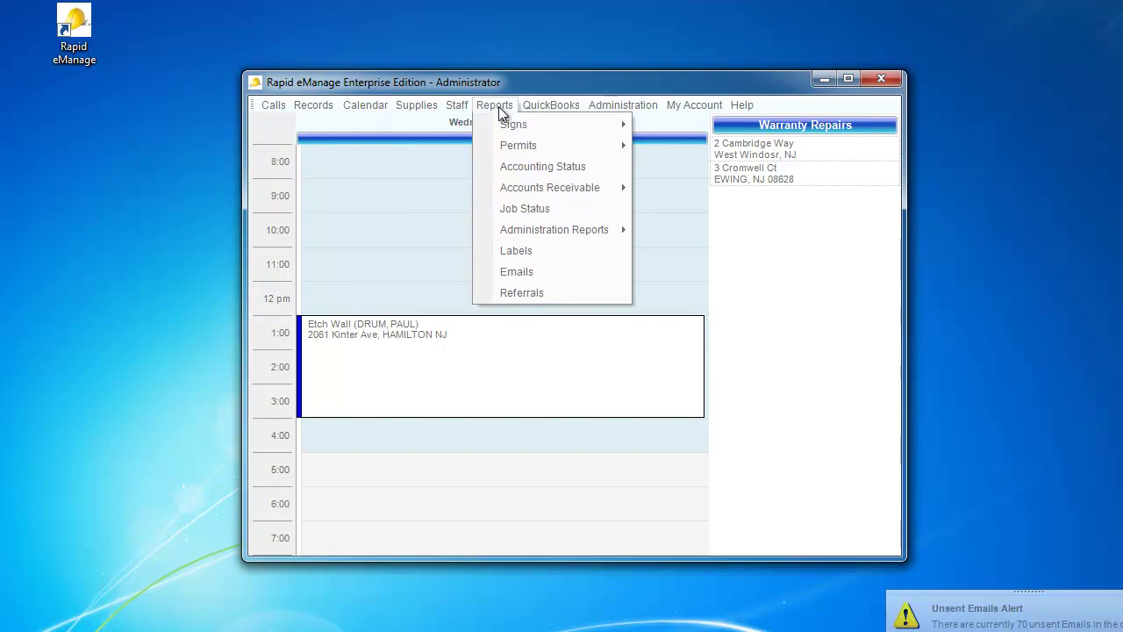
Step: Run the Accounting Status report for Completed jobs from 06/01/2011 to 06/30/2011
{"action": "left_click", "coordinate": [527, 165]}
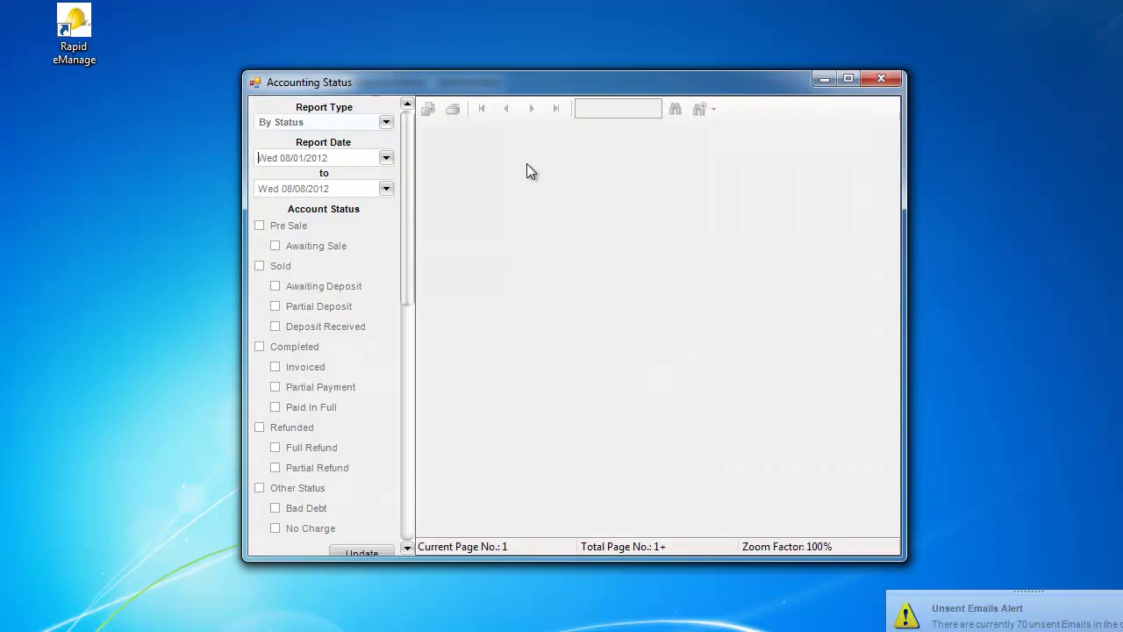
{"action": "left_click", "coordinate": [388, 159]}
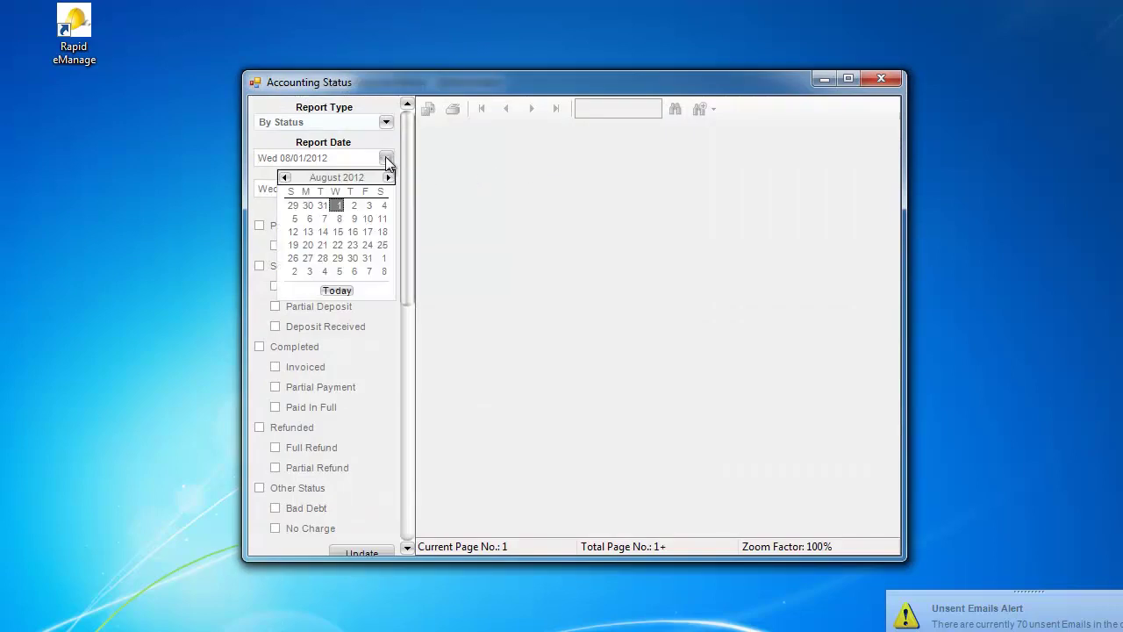
{"action": "left_click", "coordinate": [282, 178]}
{"action": "left_click", "coordinate": [283, 178]}
{"action": "left_click", "coordinate": [283, 179]}
{"action": "left_click", "coordinate": [283, 178]}
{"action": "left_click", "coordinate": [282, 179]}
{"action": "left_click", "coordinate": [282, 178]}
{"action": "left_click", "coordinate": [283, 178]}
{"action": "left_click", "coordinate": [282, 178]}
{"action": "left_click", "coordinate": [283, 178]}
{"action": "left_click", "coordinate": [283, 178]}
{"action": "left_click", "coordinate": [283, 178]}
{"action": "left_click", "coordinate": [282, 178]}
{"action": "left_click", "coordinate": [282, 178]}
{"action": "left_click", "coordinate": [283, 178]}
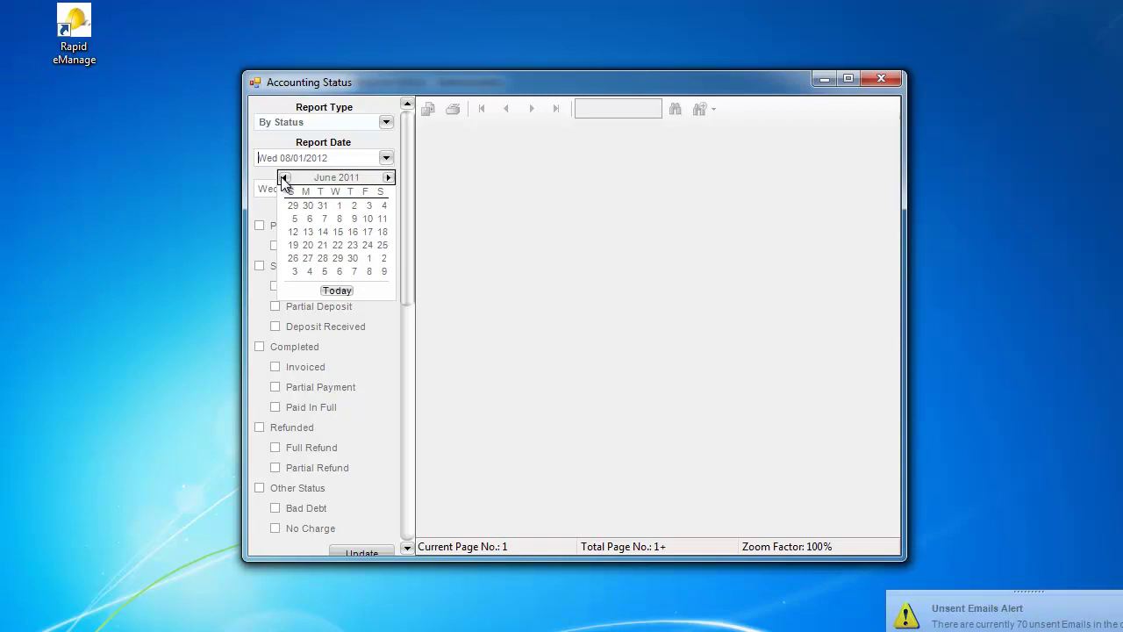
{"action": "left_click", "coordinate": [341, 204]}
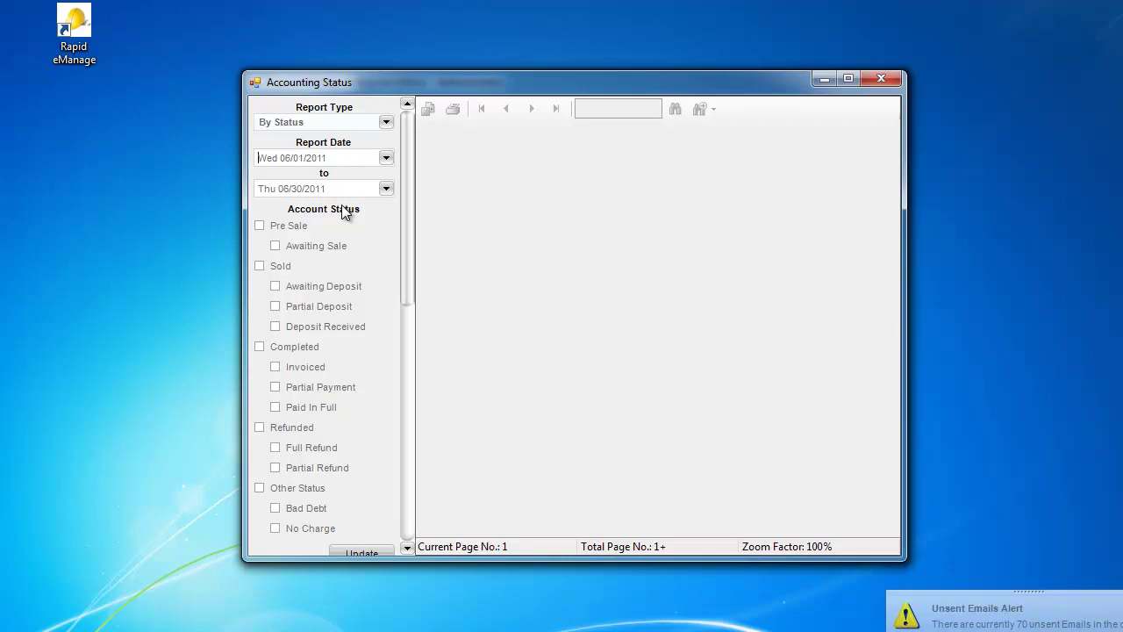
{"action": "left_click", "coordinate": [258, 347]}
{"action": "left_click", "coordinate": [362, 549]}
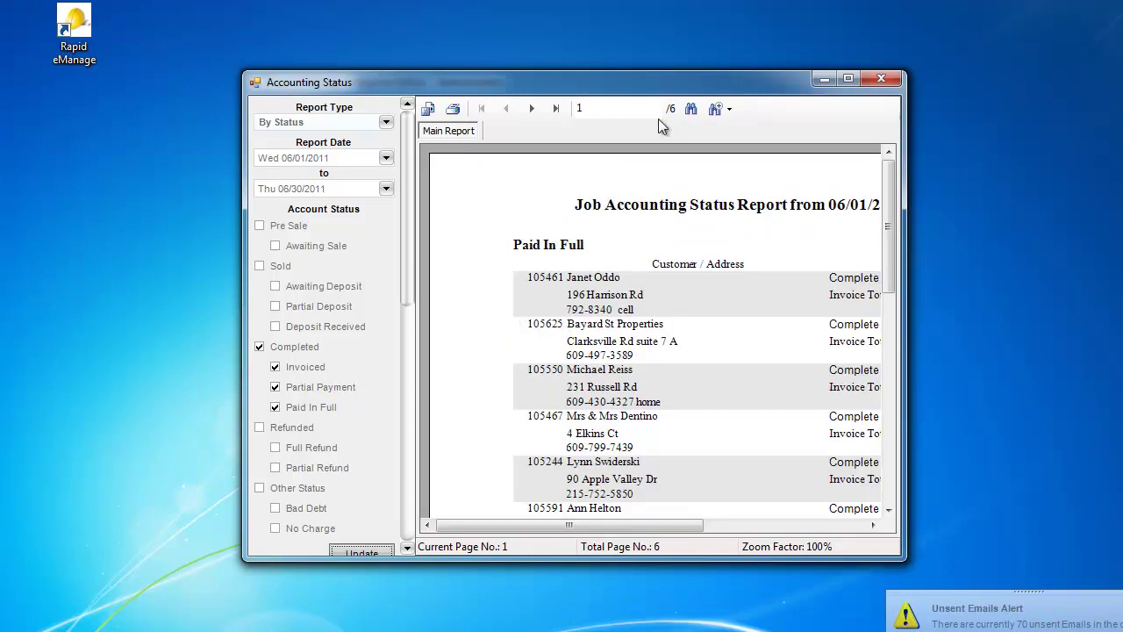
Step: Maximize the report, page to page 6 showing the $356,211.74 total, then restore the window
{"action": "left_click", "coordinate": [849, 80]}
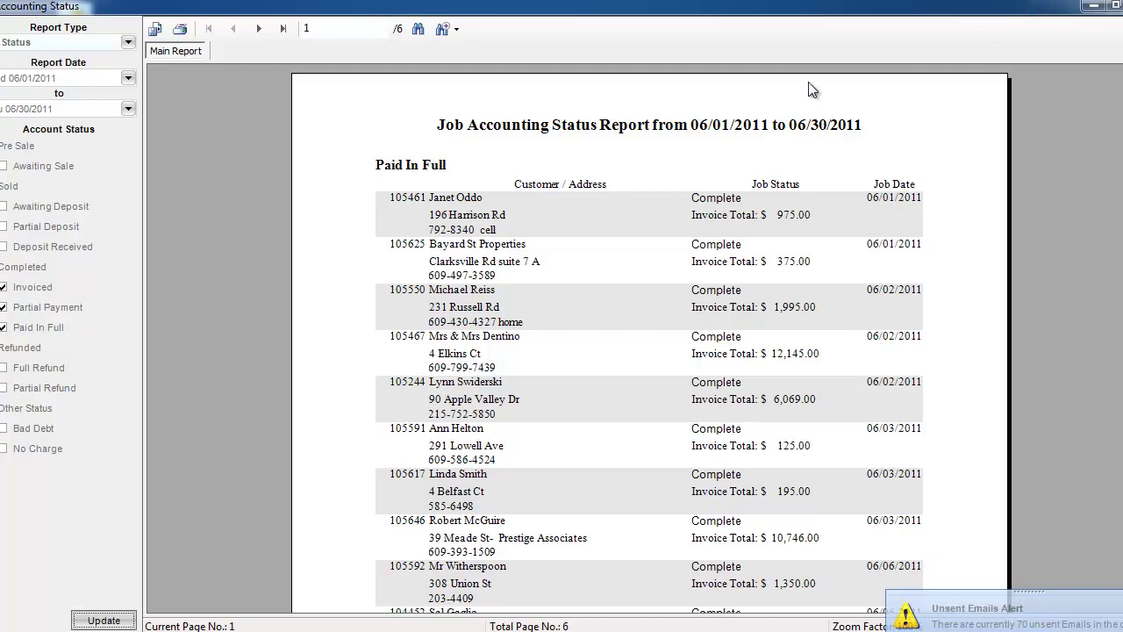
{"action": "left_click", "coordinate": [260, 29]}
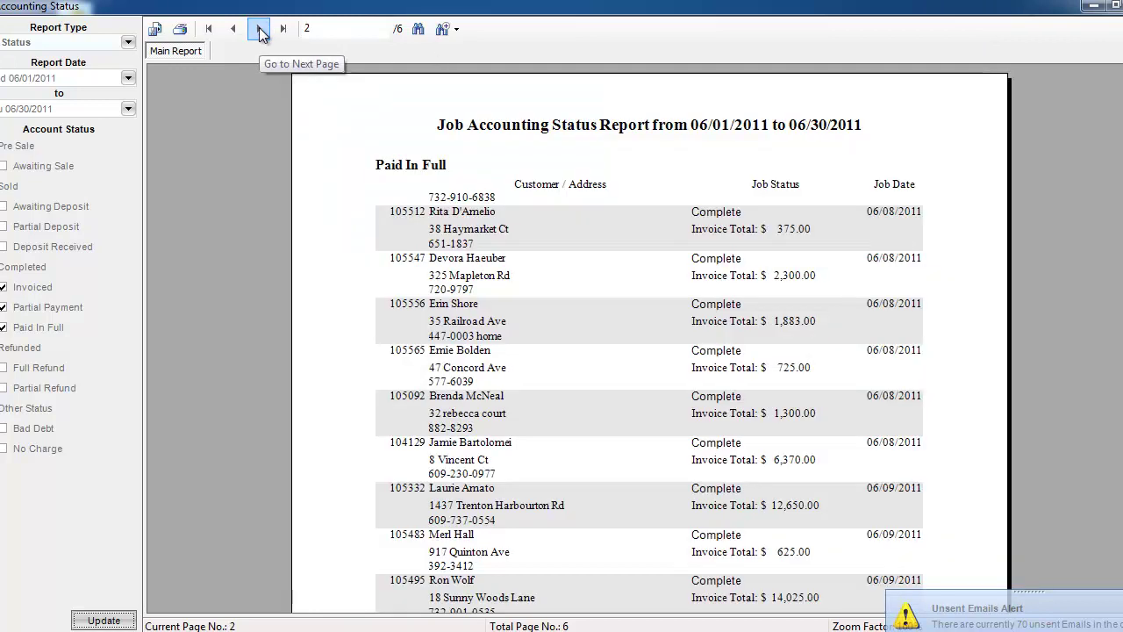
{"action": "left_click", "coordinate": [260, 30]}
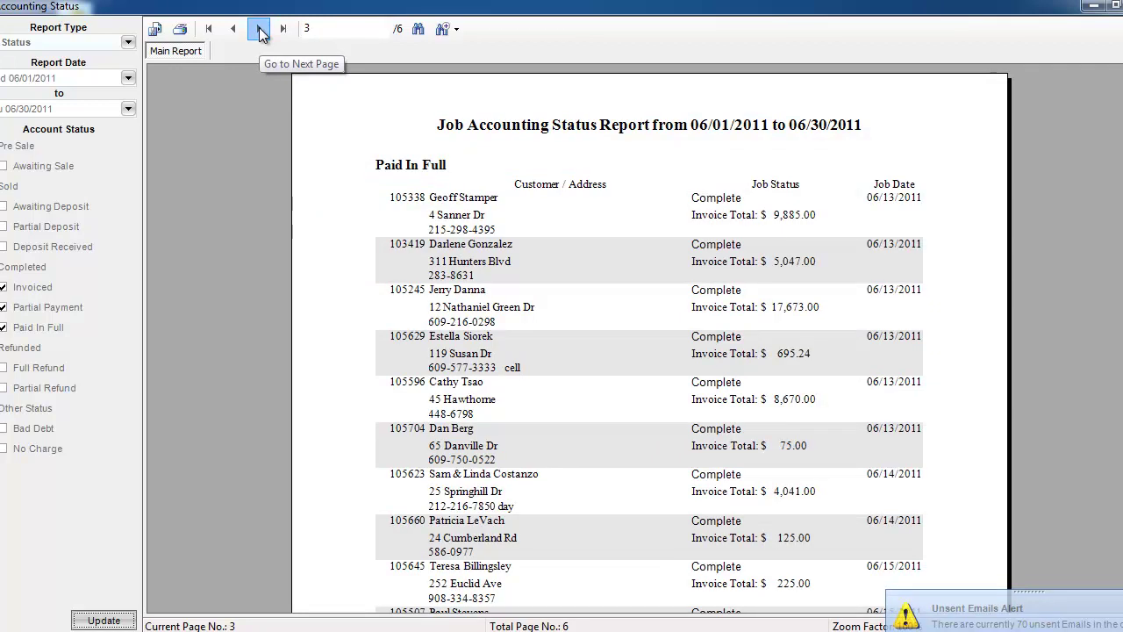
{"action": "left_click", "coordinate": [259, 30]}
{"action": "left_click", "coordinate": [259, 29]}
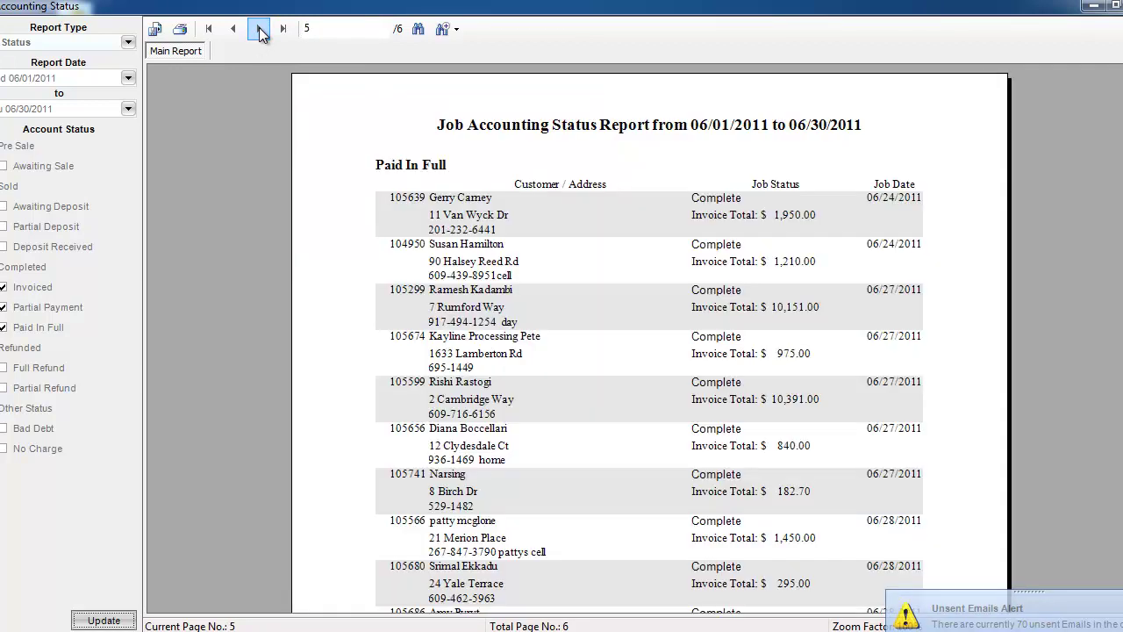
{"action": "left_click", "coordinate": [260, 30]}
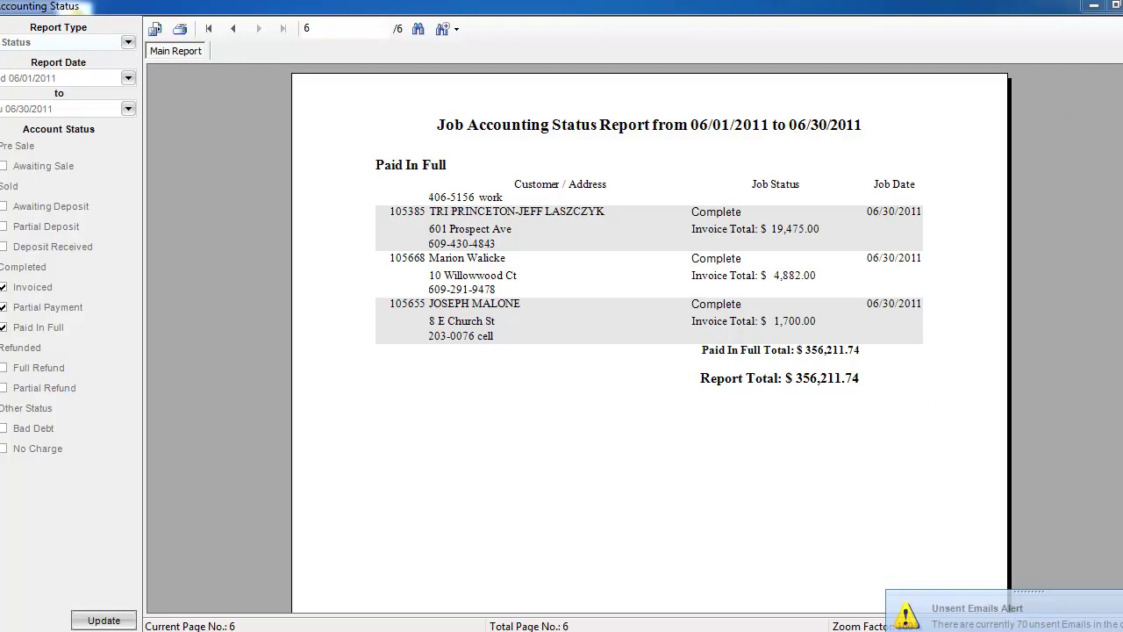
{"action": "left_click", "coordinate": [1112, 6]}
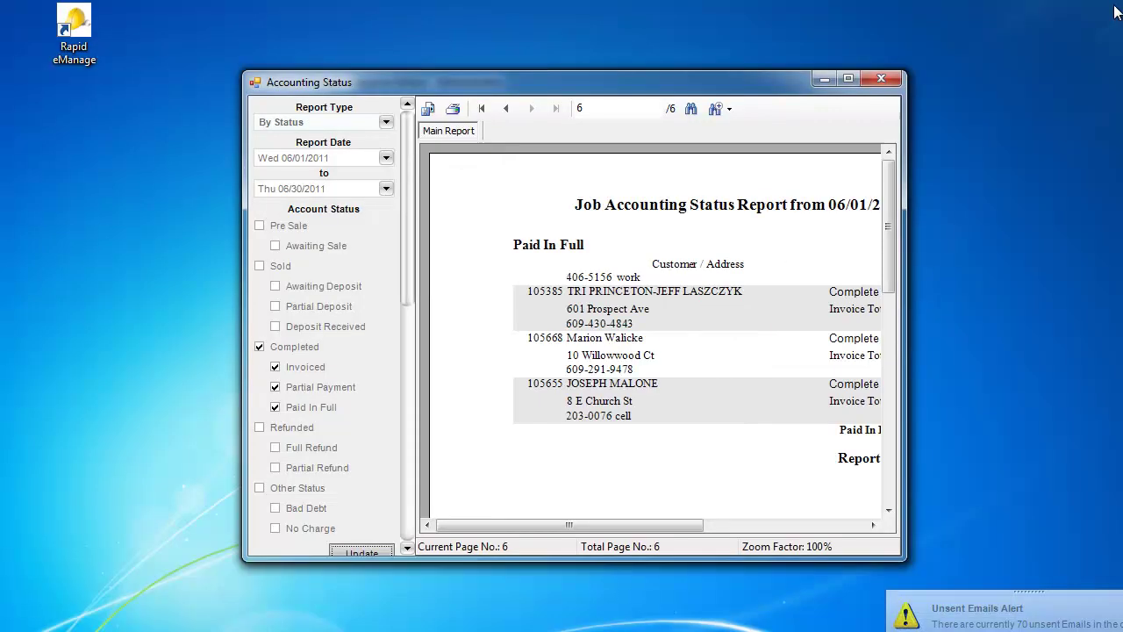
Step: Close the Accounting Status report and open the Accounts Receivable Aging report
{"action": "left_click", "coordinate": [882, 79]}
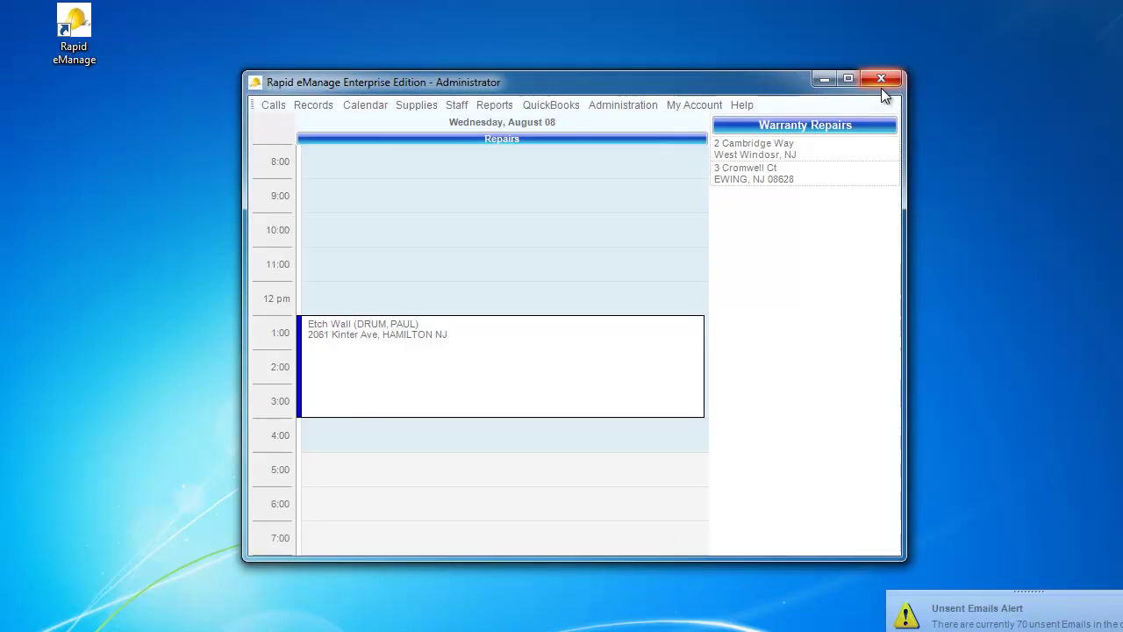
{"action": "left_click", "coordinate": [492, 111]}
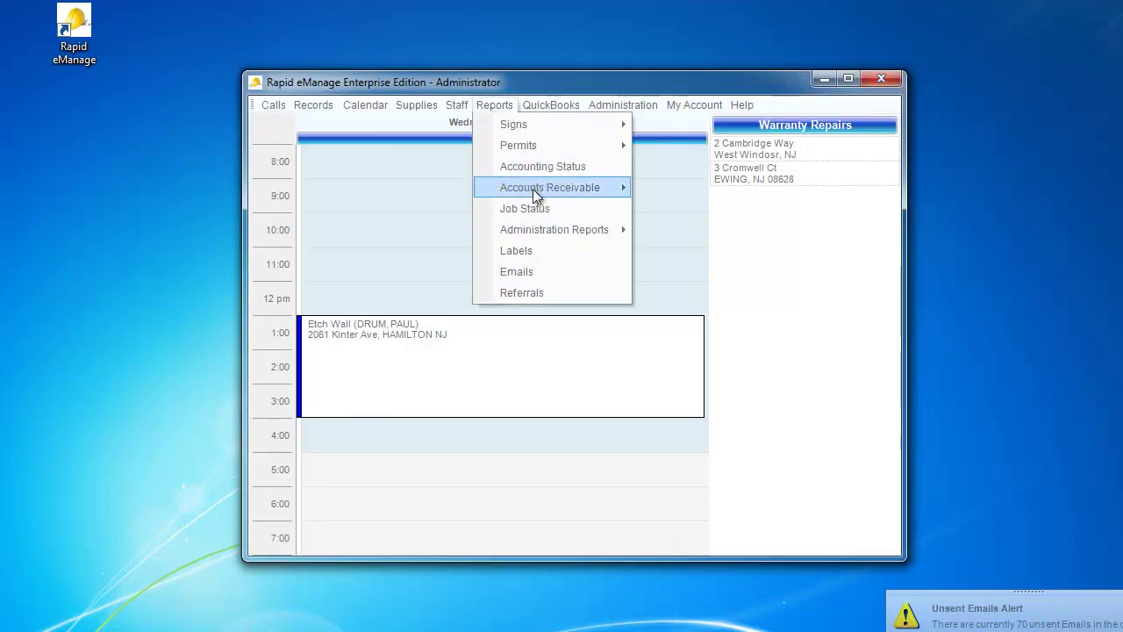
{"action": "mouse_move", "coordinate": [533, 192]}
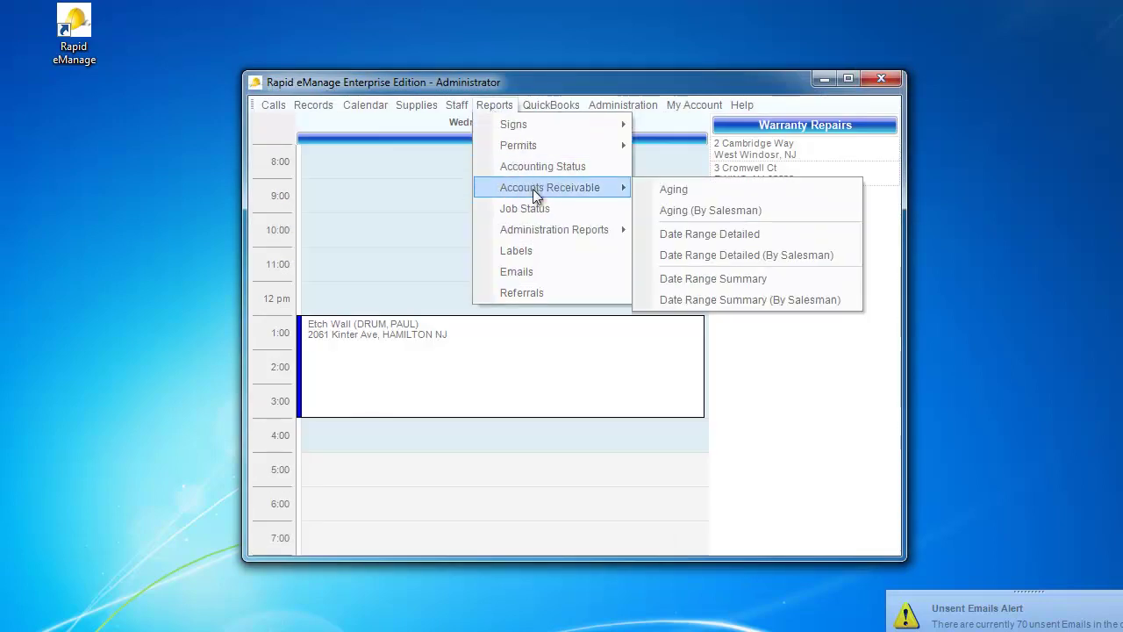
{"action": "left_click", "coordinate": [673, 192]}
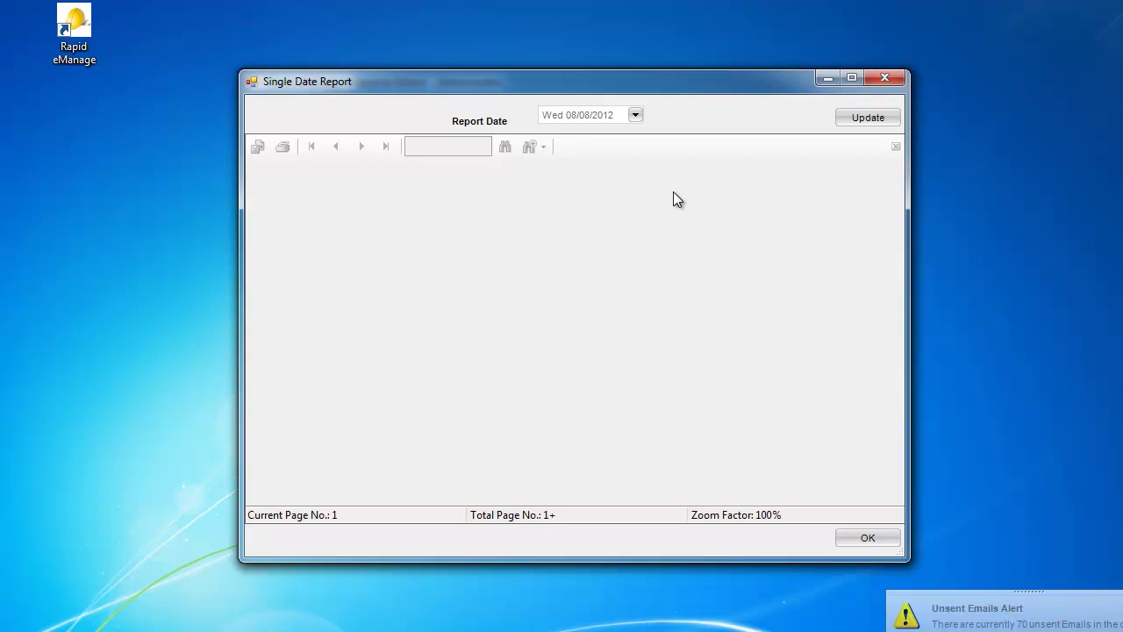
Step: Close the Aging report window without changing its date and reopen the Reports menu
{"action": "left_click", "coordinate": [636, 116]}
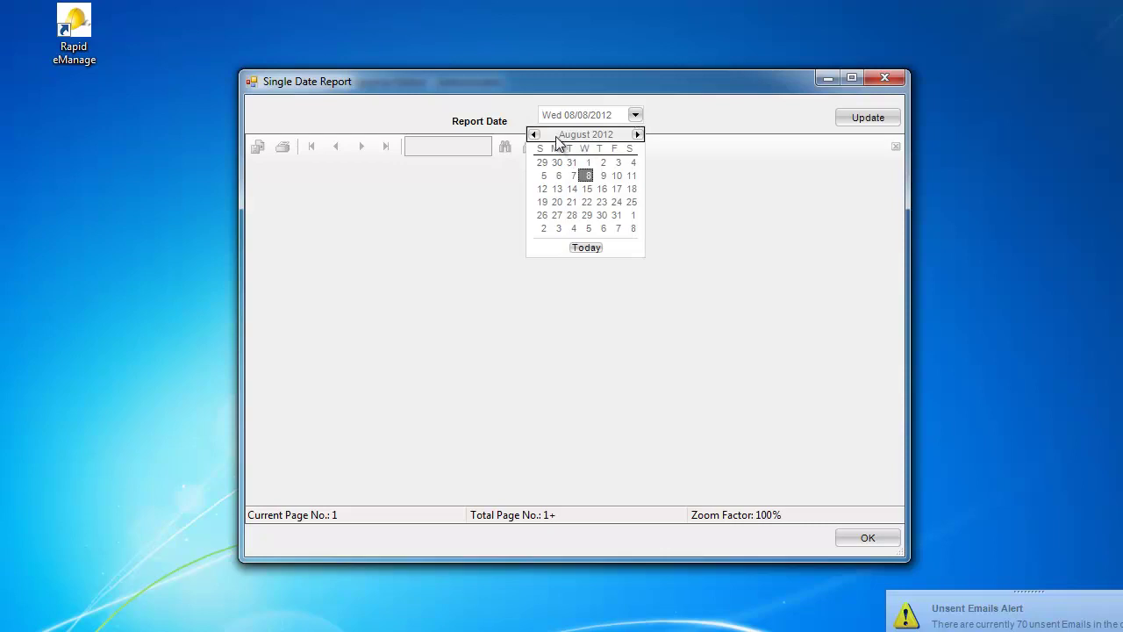
{"action": "left_click", "coordinate": [884, 78]}
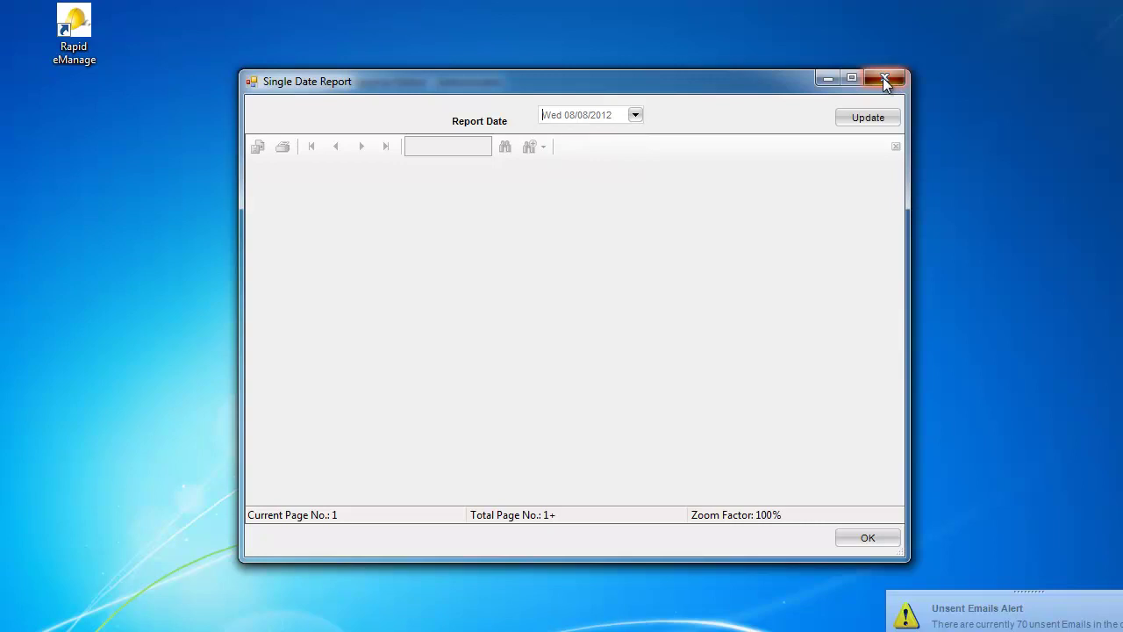
{"action": "left_click", "coordinate": [884, 78]}
{"action": "left_click", "coordinate": [488, 107]}
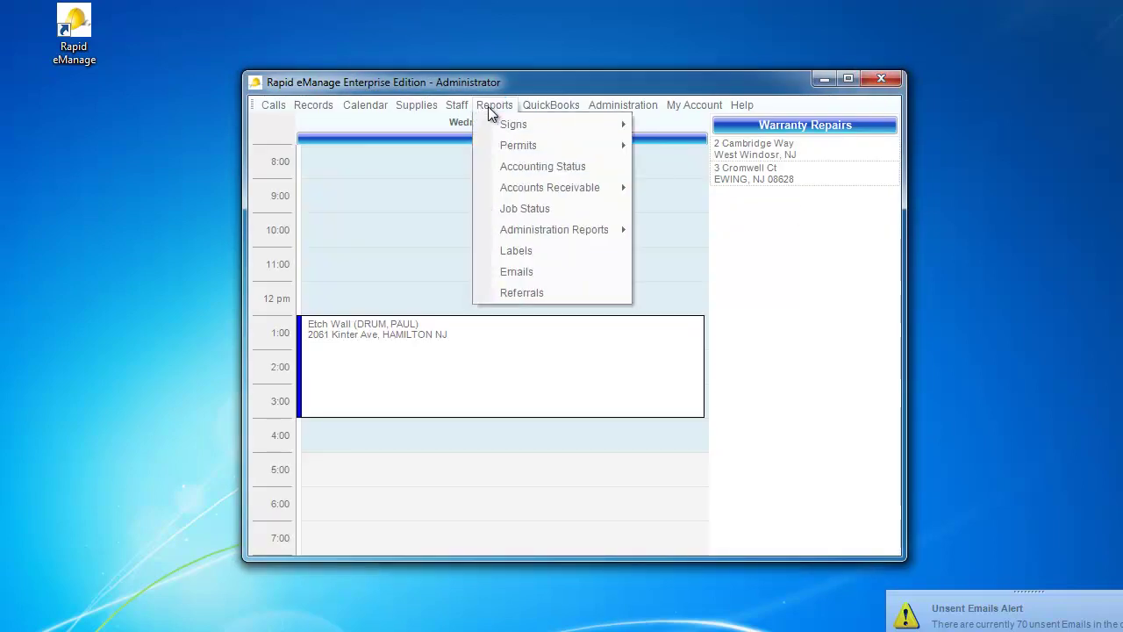
Step: Generate the Aging (By Salesman) report with report date 06/01/2011
{"action": "mouse_move", "coordinate": [533, 190]}
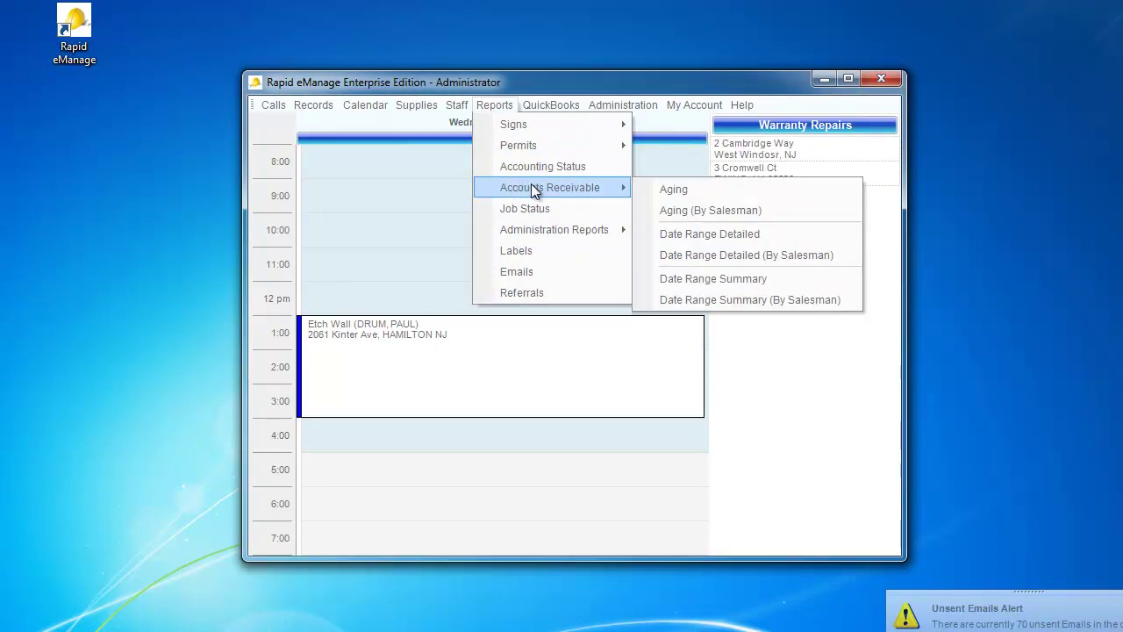
{"action": "left_click", "coordinate": [710, 212]}
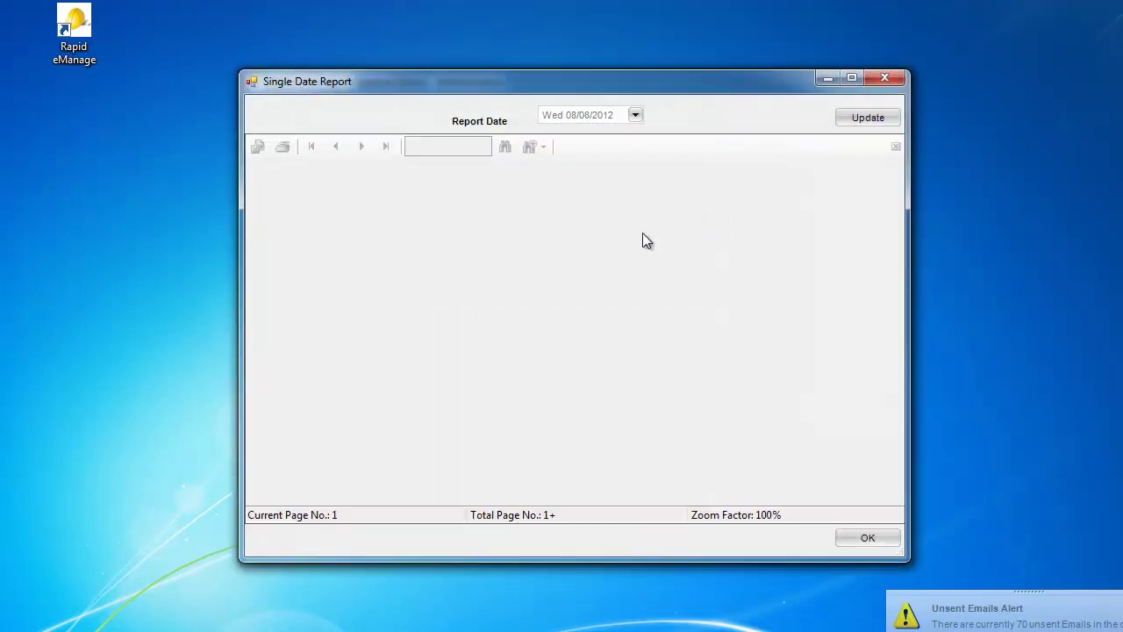
{"action": "left_click", "coordinate": [636, 118]}
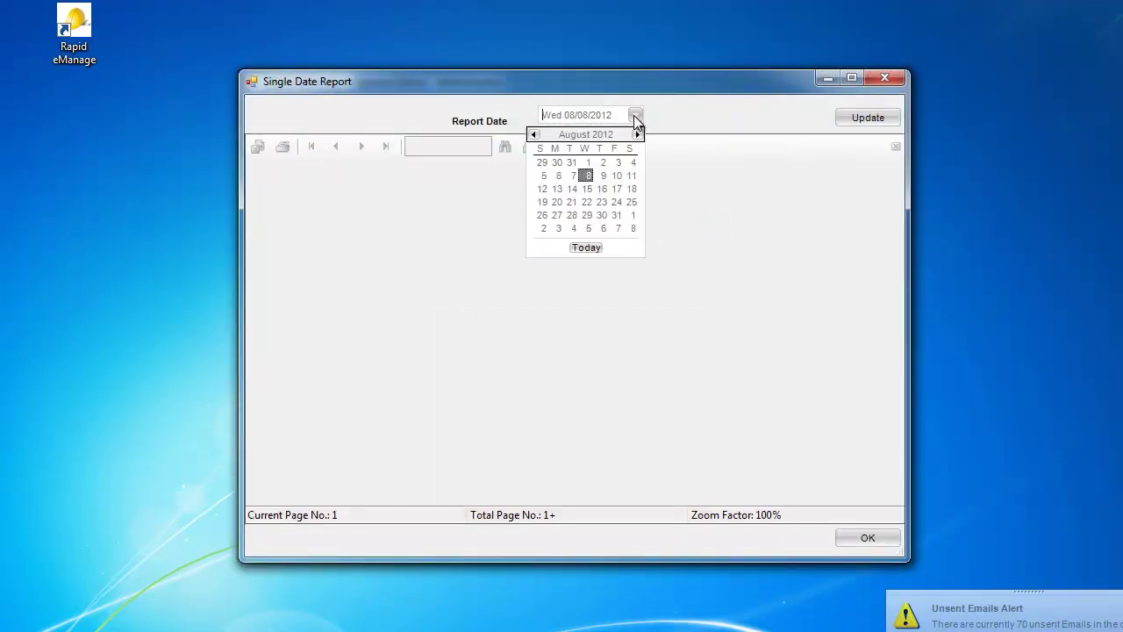
{"action": "left_click", "coordinate": [534, 136]}
{"action": "left_click", "coordinate": [534, 137]}
{"action": "left_click", "coordinate": [534, 136]}
{"action": "left_click", "coordinate": [534, 136]}
{"action": "left_click", "coordinate": [534, 136]}
{"action": "left_click", "coordinate": [535, 136]}
{"action": "left_click", "coordinate": [534, 136]}
{"action": "left_click", "coordinate": [534, 136]}
{"action": "left_click", "coordinate": [534, 136]}
{"action": "left_click", "coordinate": [534, 136]}
{"action": "left_click", "coordinate": [534, 136]}
{"action": "left_click", "coordinate": [535, 136]}
{"action": "left_click", "coordinate": [534, 136]}
{"action": "left_click", "coordinate": [534, 136]}
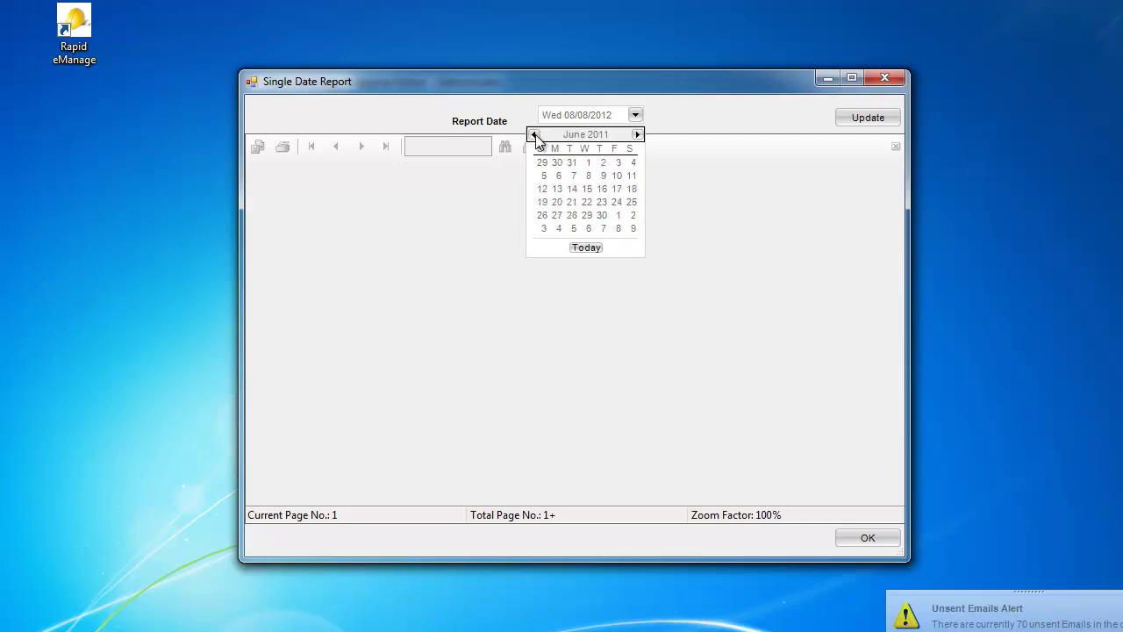
{"action": "left_click", "coordinate": [586, 165]}
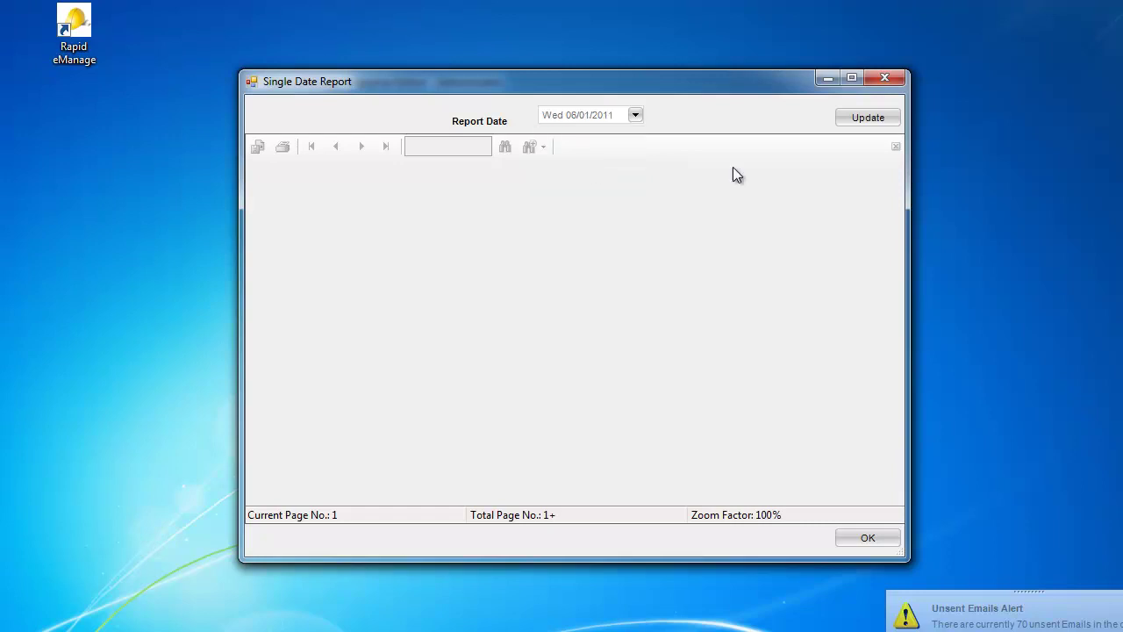
{"action": "left_click", "coordinate": [867, 119]}
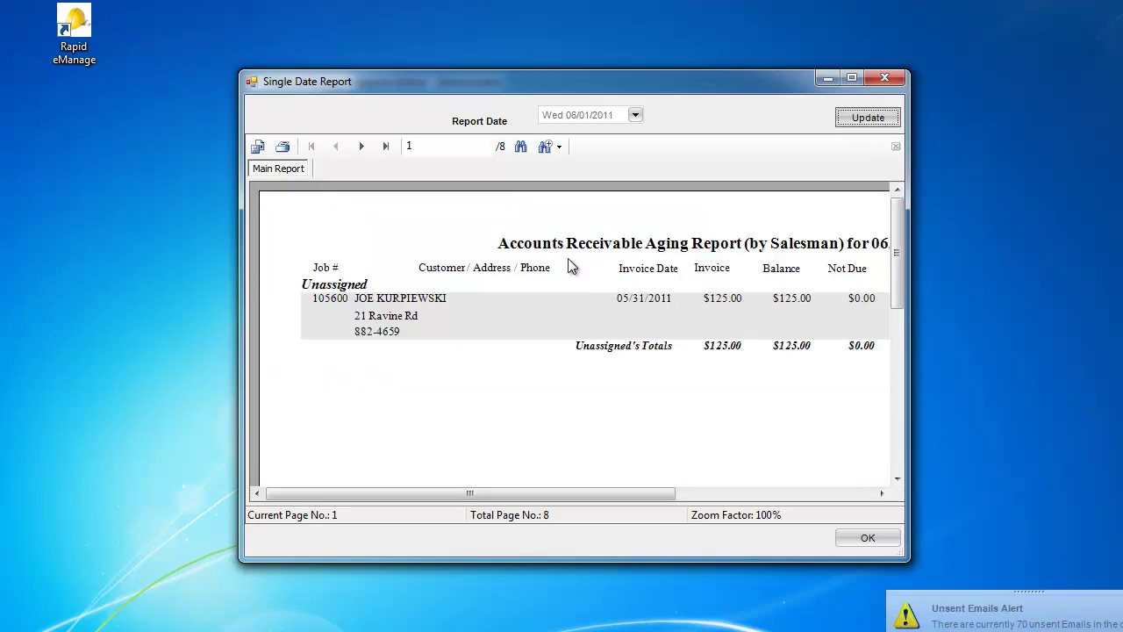
Step: Maximize the report and page through all 8 pages to the $32,964.16 grand total
{"action": "left_click", "coordinate": [852, 79]}
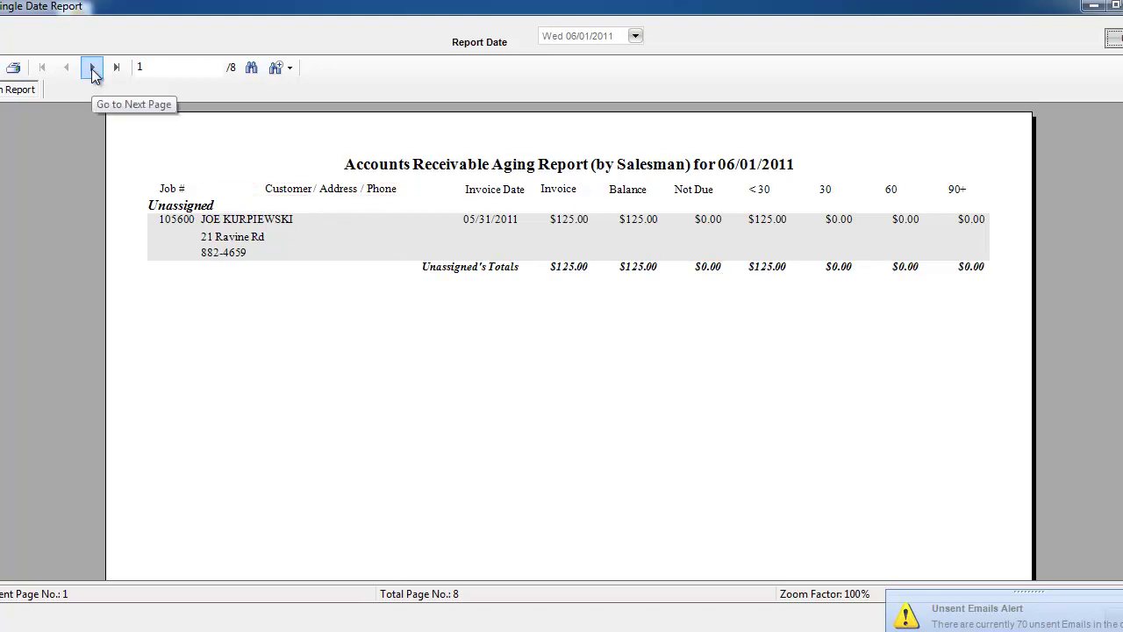
{"action": "left_click", "coordinate": [93, 68]}
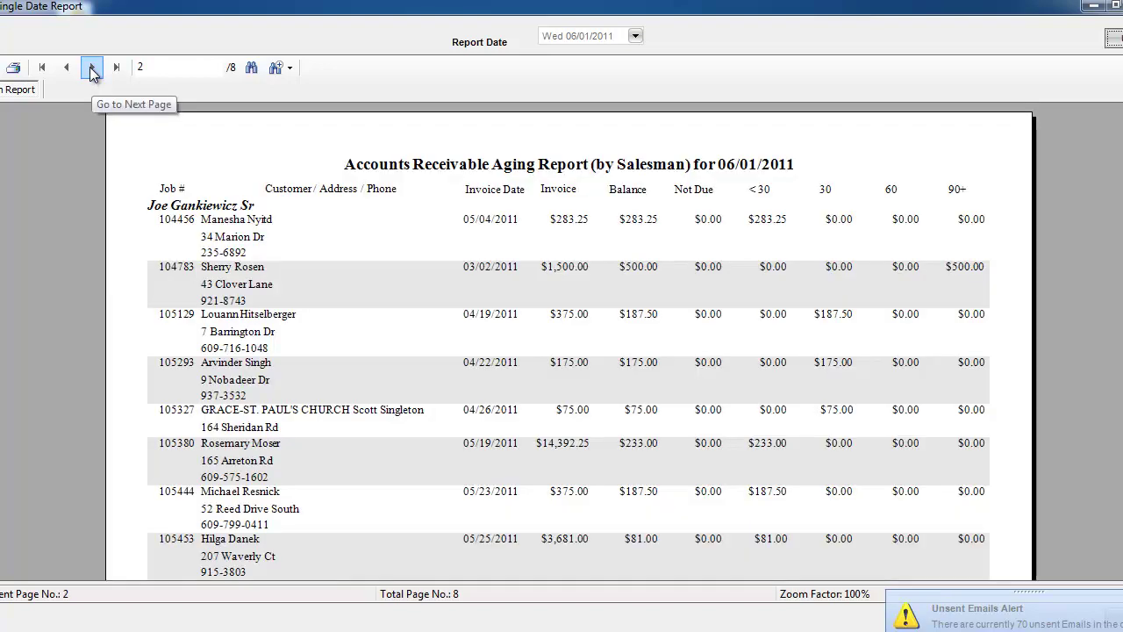
{"action": "left_click", "coordinate": [93, 68]}
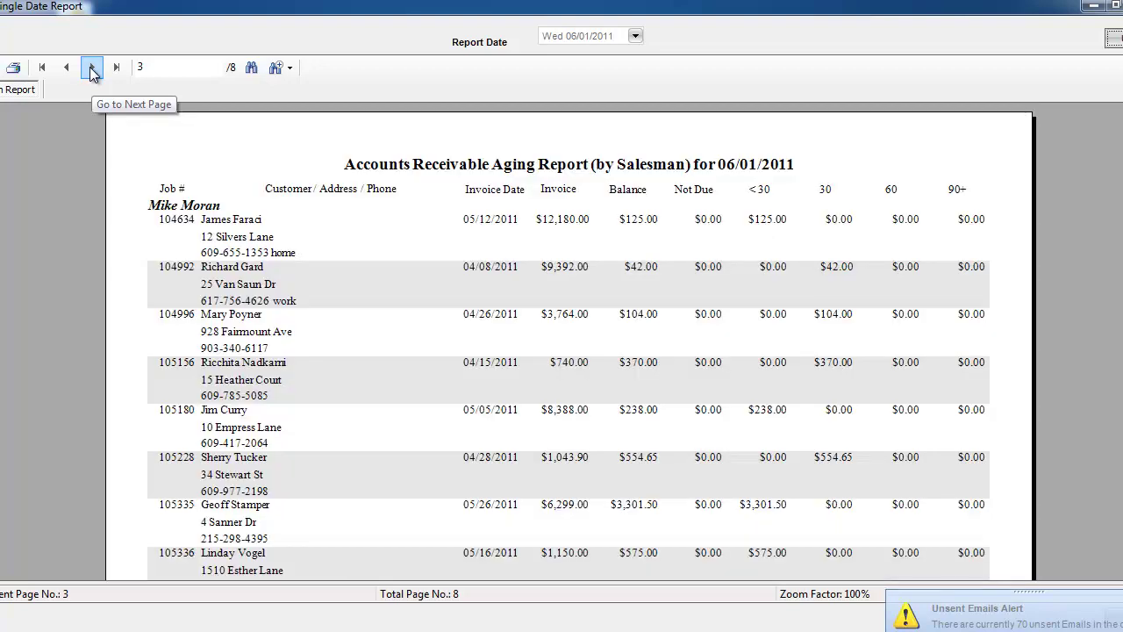
{"action": "left_click", "coordinate": [93, 69]}
{"action": "left_click", "coordinate": [93, 68]}
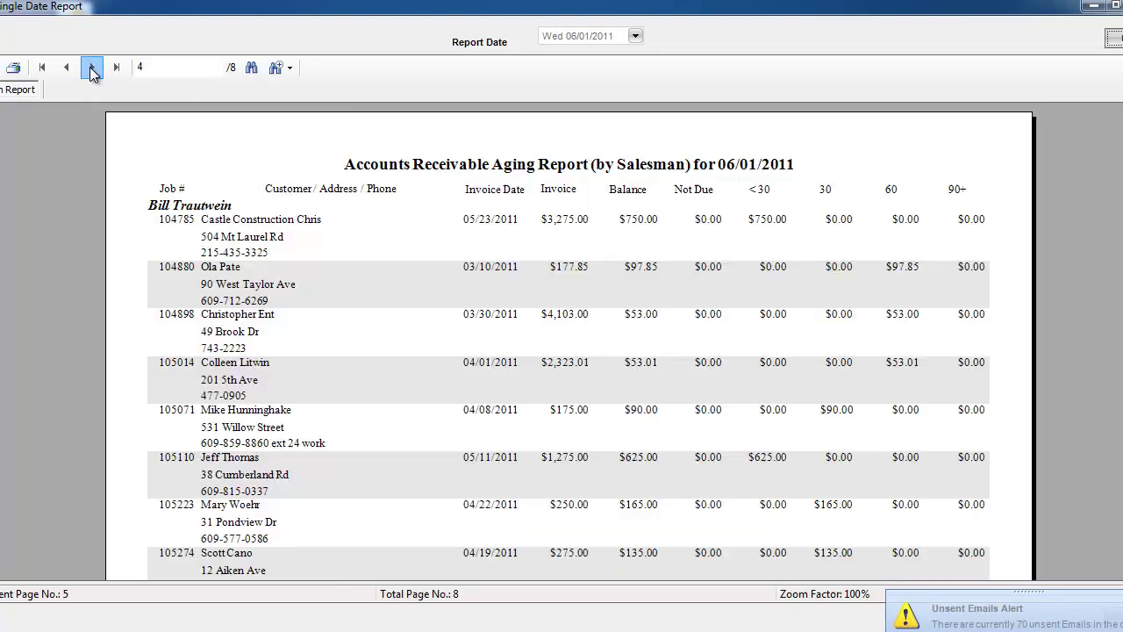
{"action": "left_click", "coordinate": [93, 68]}
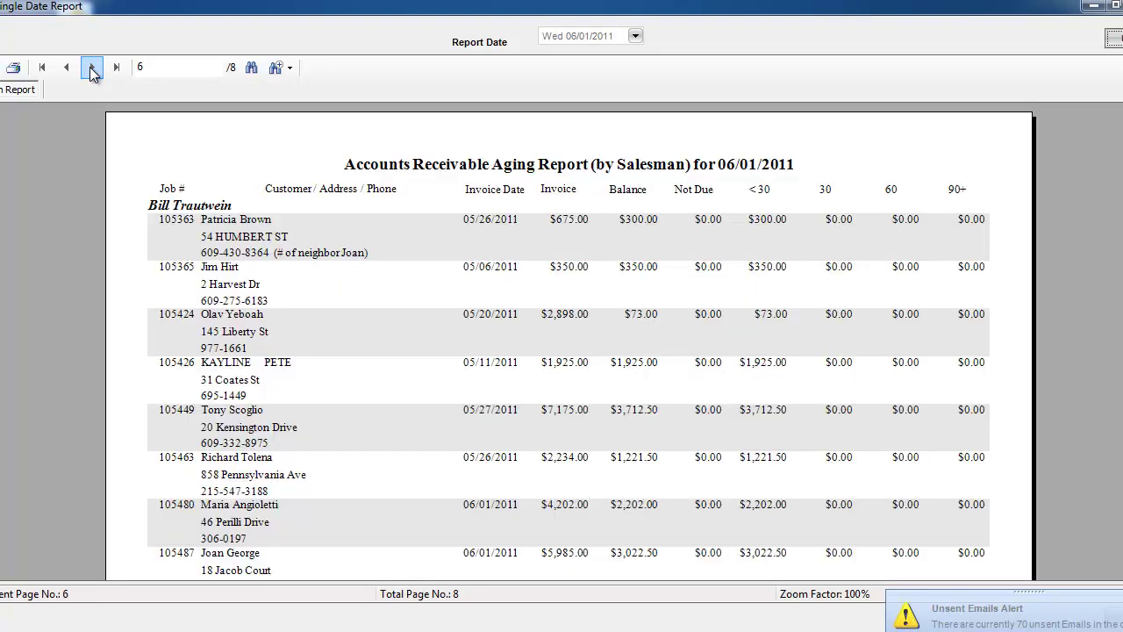
{"action": "left_click", "coordinate": [93, 68]}
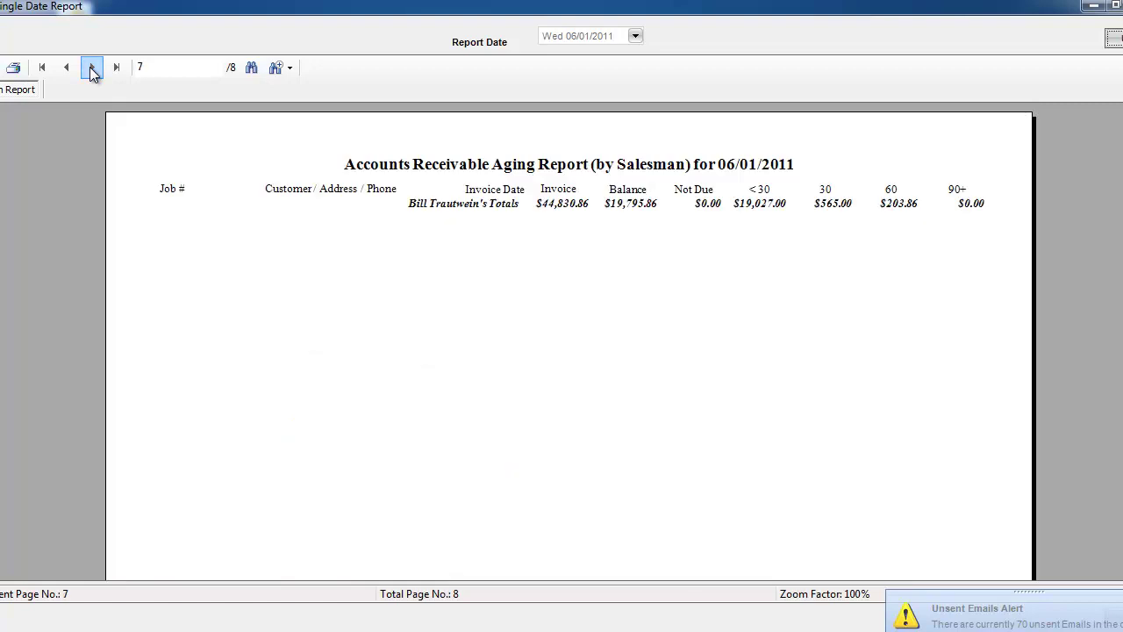
{"action": "left_click", "coordinate": [93, 68]}
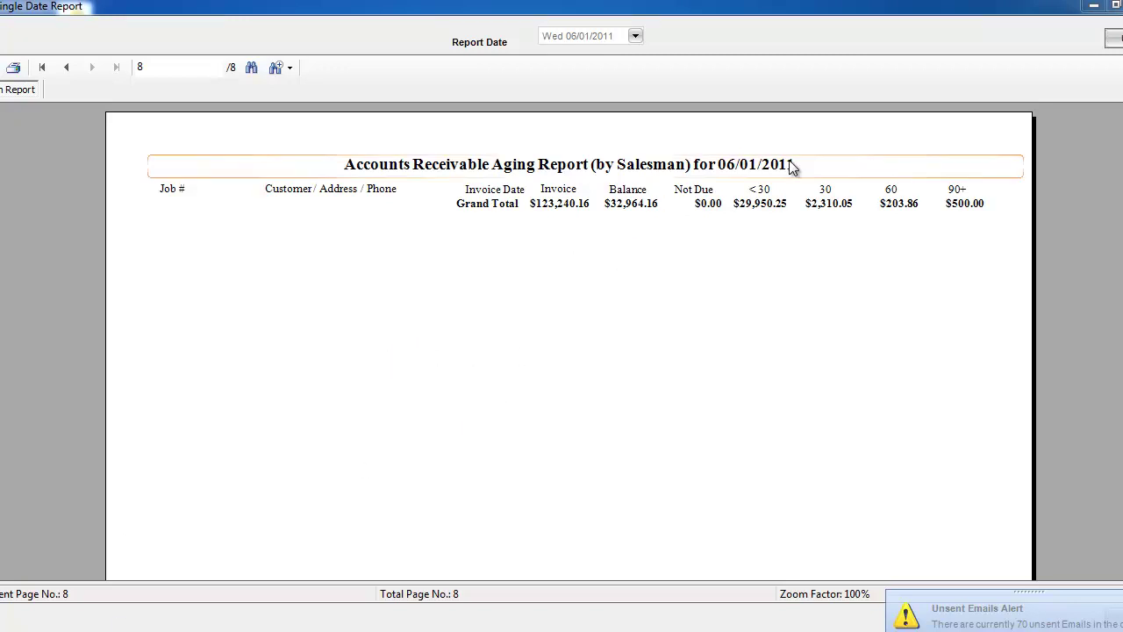
{"action": "left_click", "coordinate": [1116, 7]}
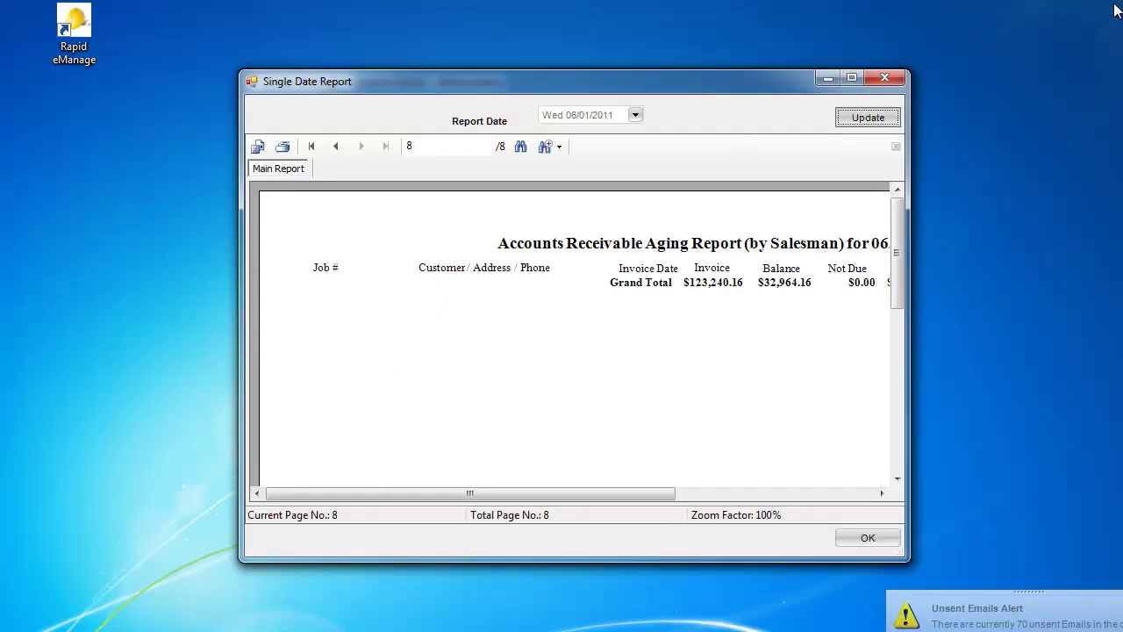
{"action": "left_click", "coordinate": [884, 78]}
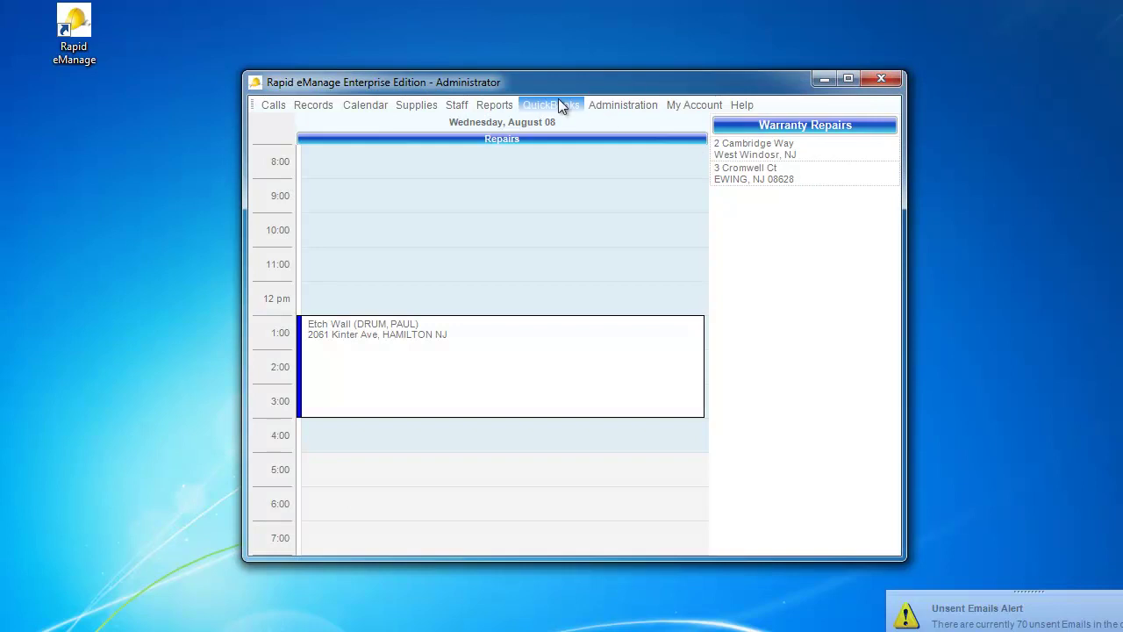
{"action": "left_click", "coordinate": [558, 102]}
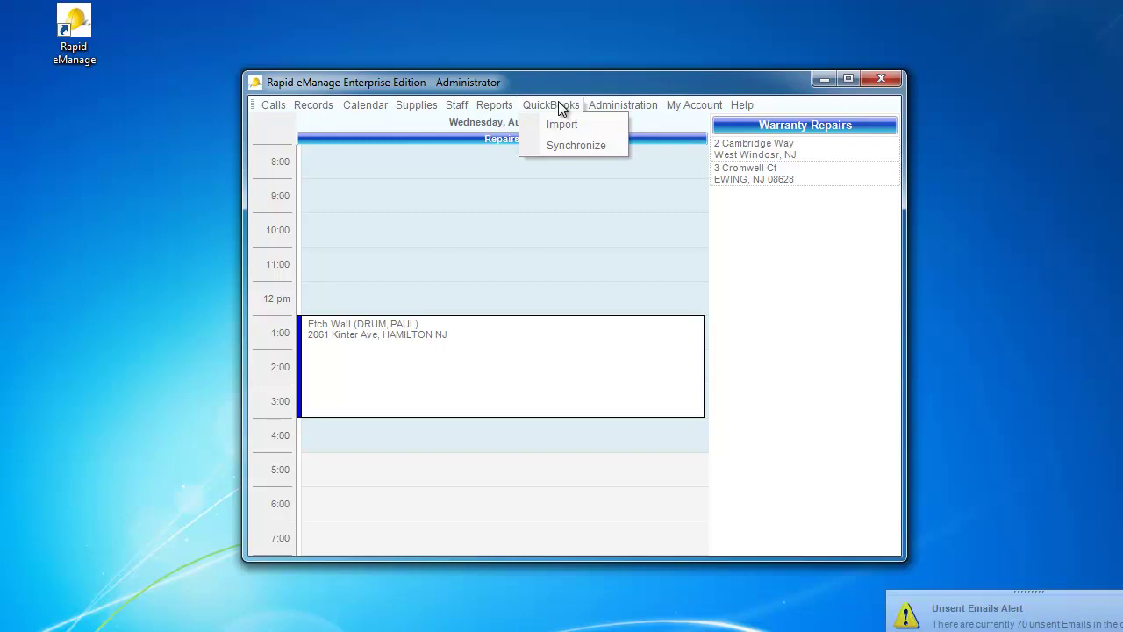
{"action": "left_click", "coordinate": [557, 128]}
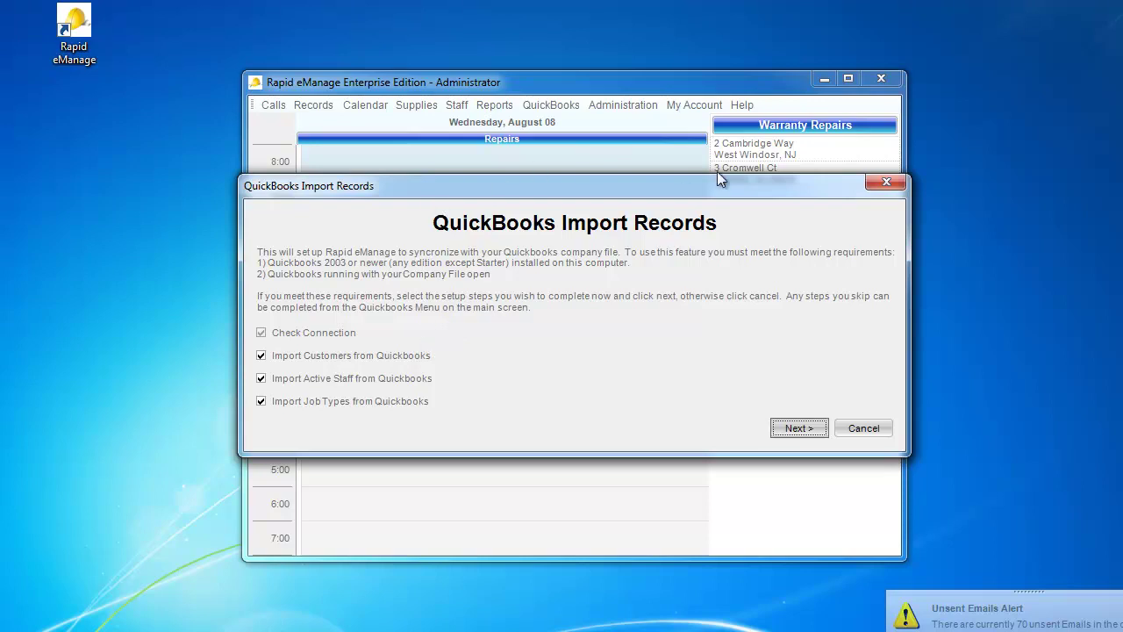
{"action": "left_click", "coordinate": [885, 183]}
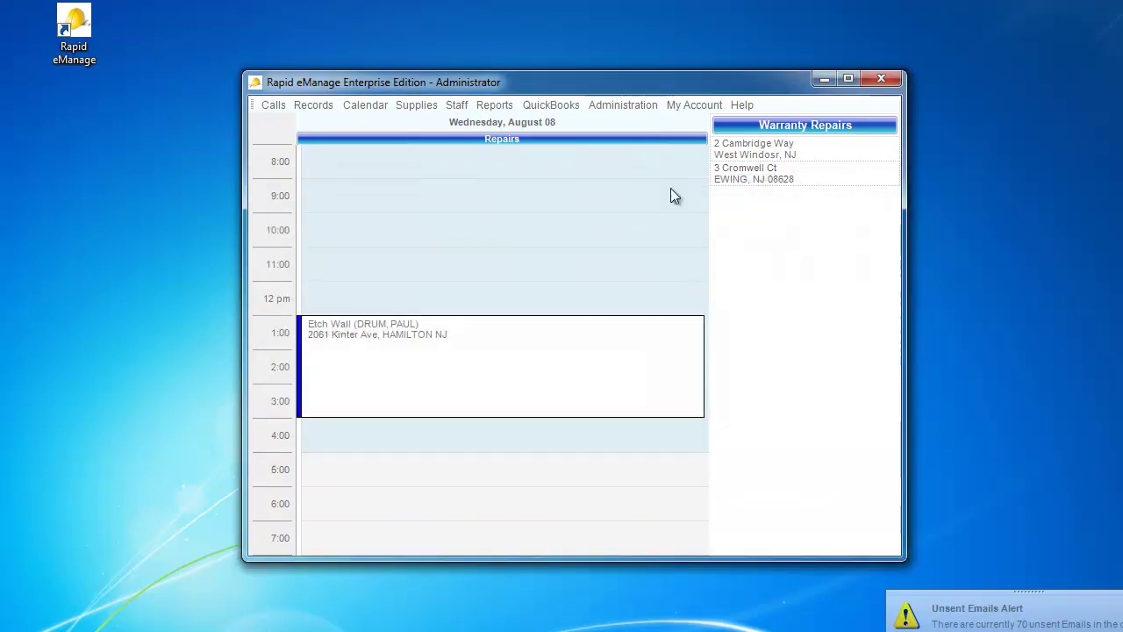
{"action": "left_click", "coordinate": [552, 106]}
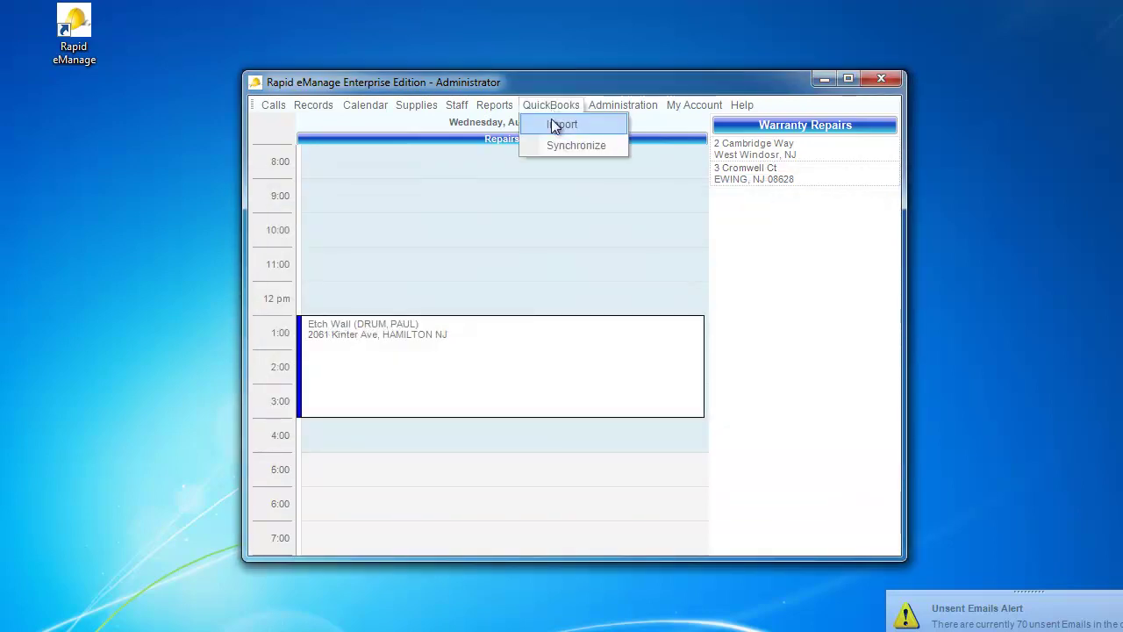
{"action": "left_click", "coordinate": [558, 146]}
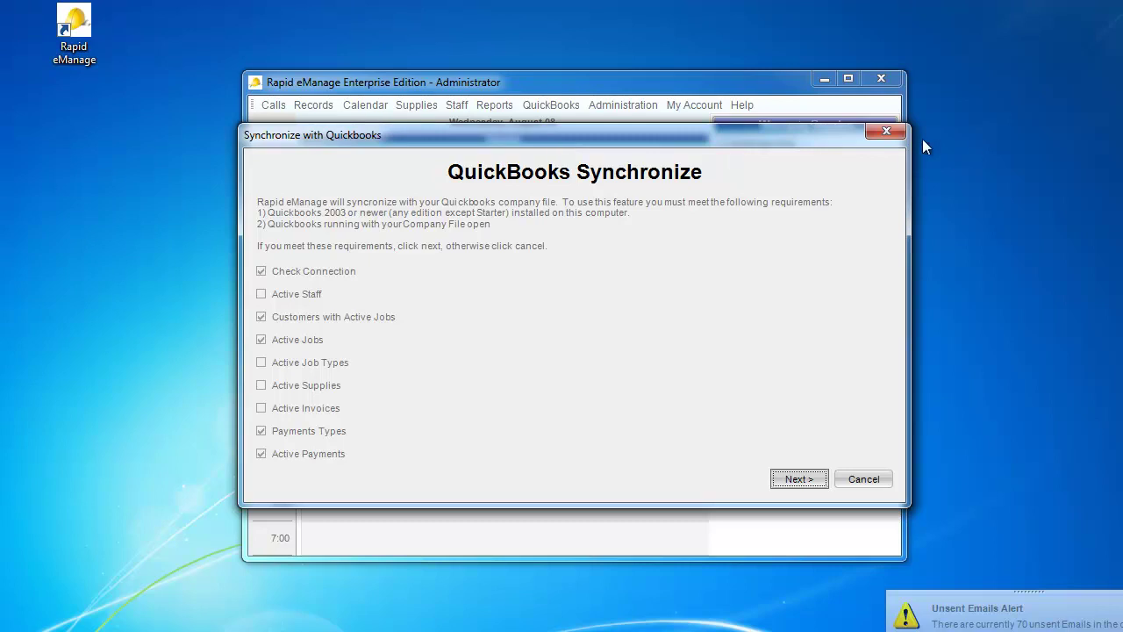
{"action": "left_click", "coordinate": [889, 133]}
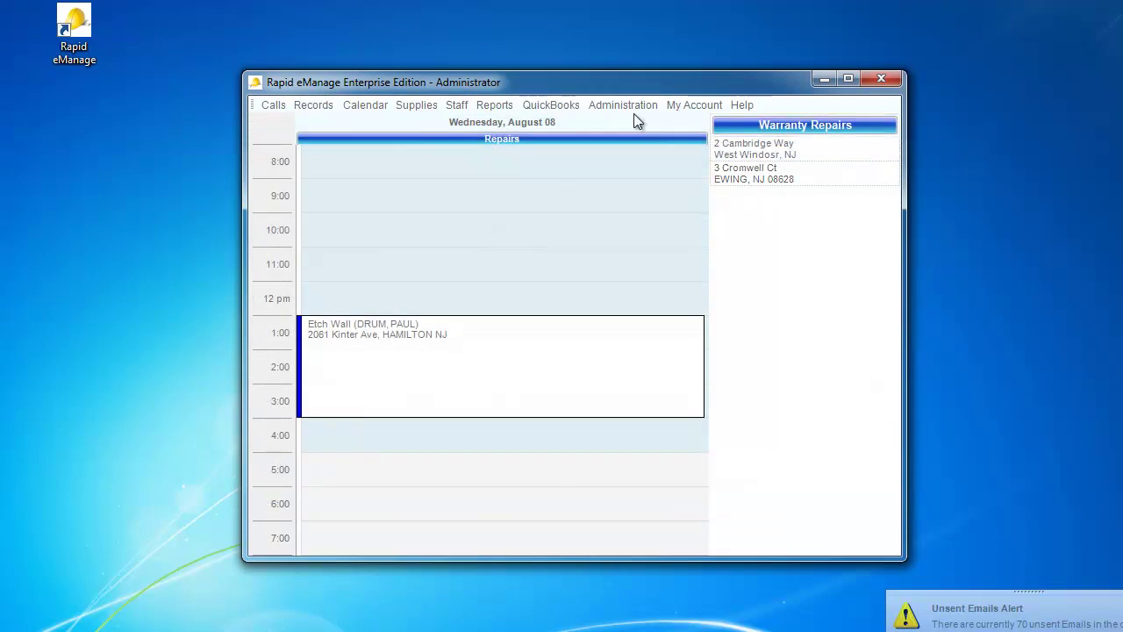
{"action": "left_click", "coordinate": [492, 106]}
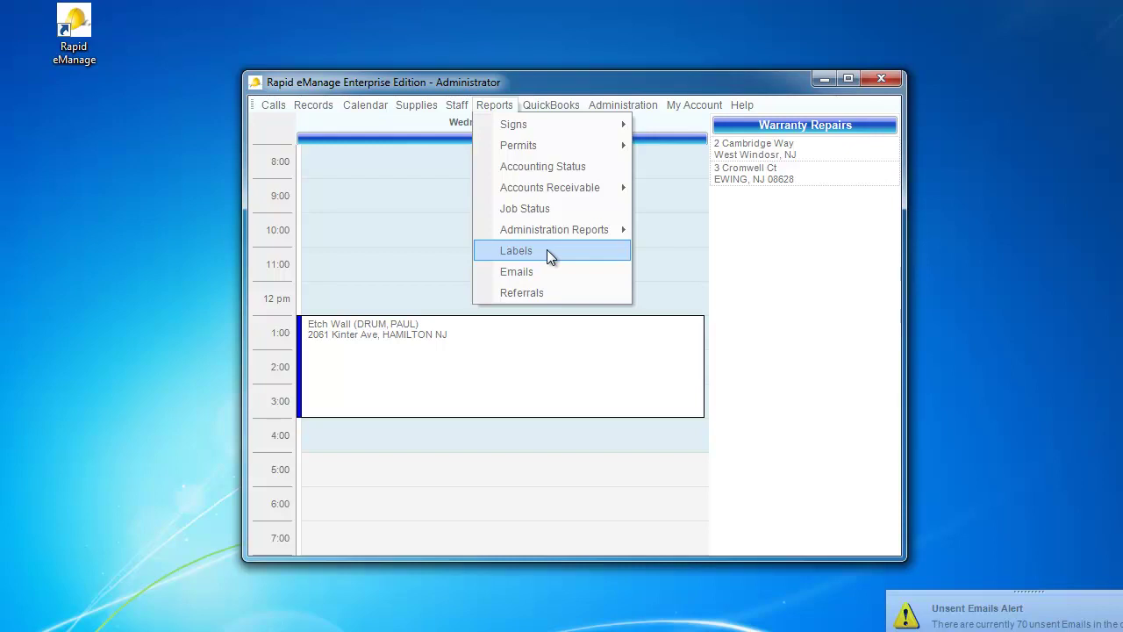
{"action": "left_click", "coordinate": [547, 250]}
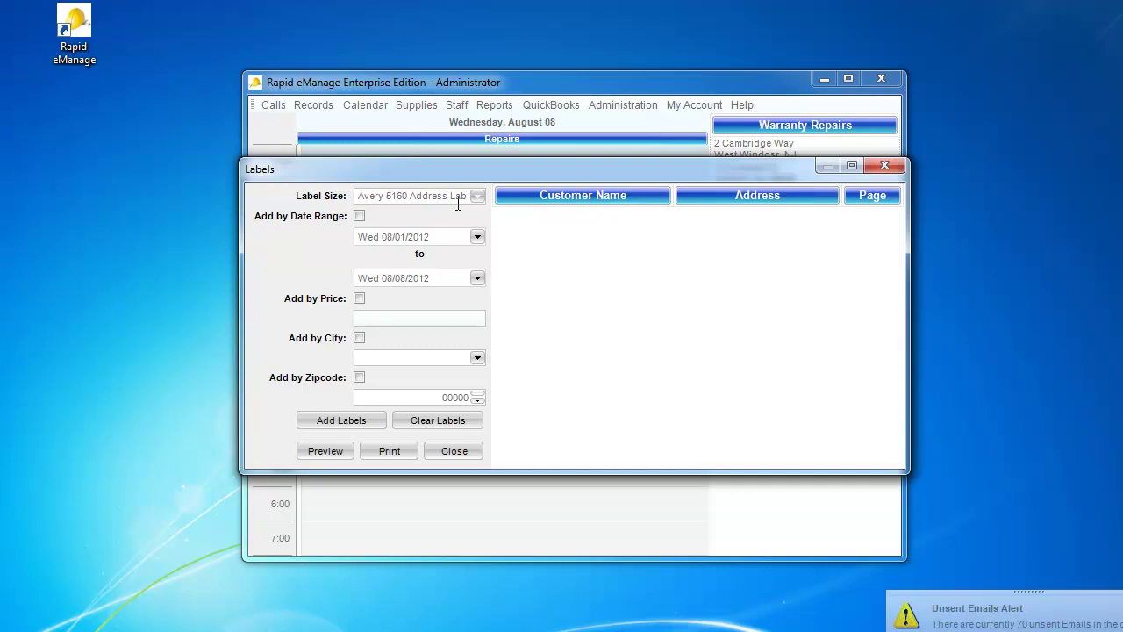
{"action": "left_click", "coordinate": [360, 339]}
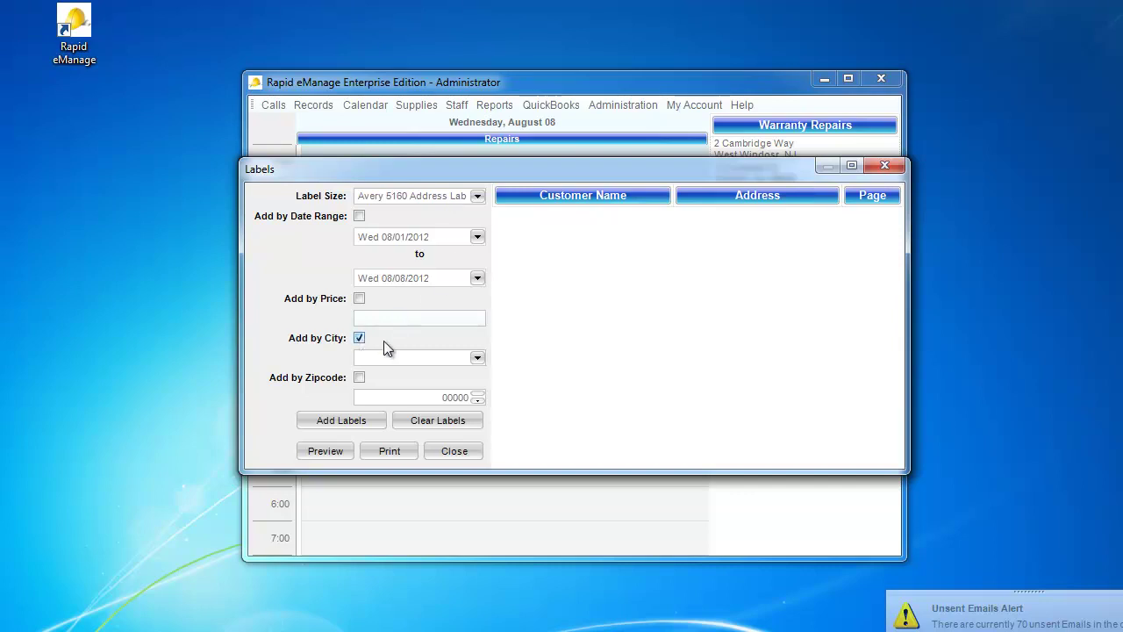
{"action": "left_click", "coordinate": [477, 358]}
{"action": "left_click", "coordinate": [480, 454]}
{"action": "scroll", "coordinate": [480, 456], "scroll_direction": "down", "scroll_amount": 4}
{"action": "scroll", "coordinate": [480, 457], "scroll_direction": "down", "scroll_amount": 7}
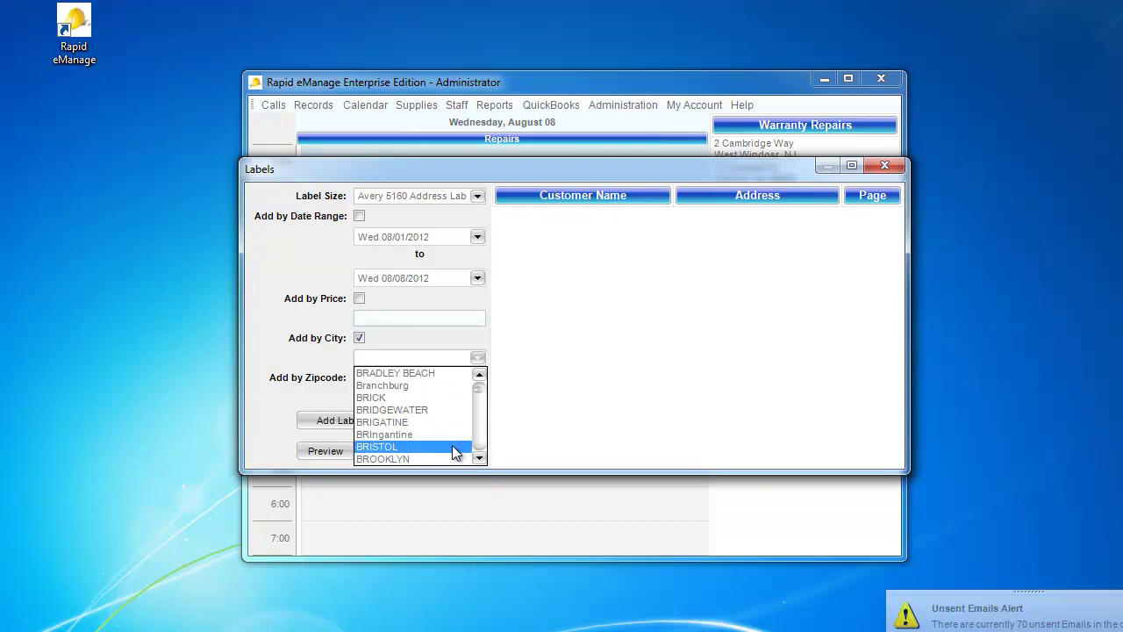
{"action": "left_click", "coordinate": [453, 449]}
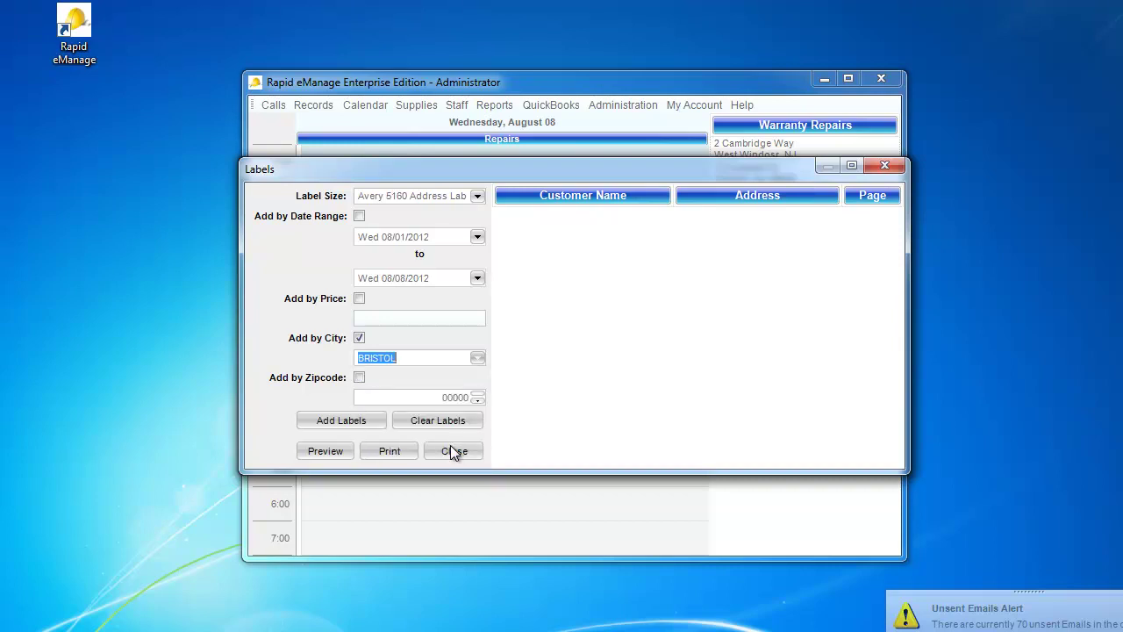
{"action": "left_click", "coordinate": [327, 427]}
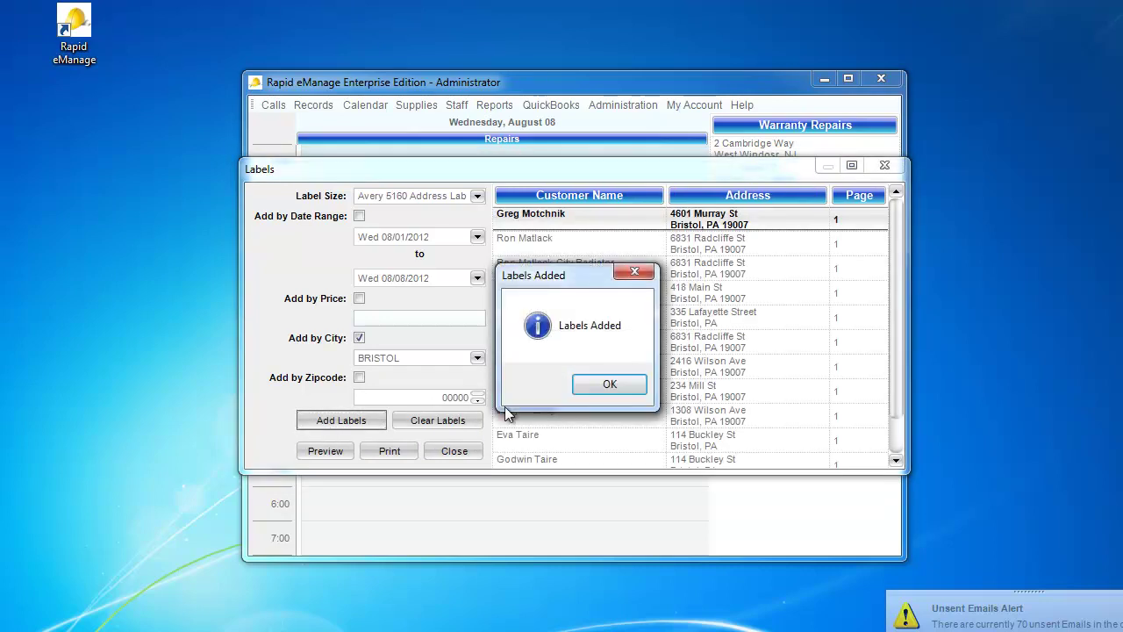
{"action": "left_click", "coordinate": [605, 387]}
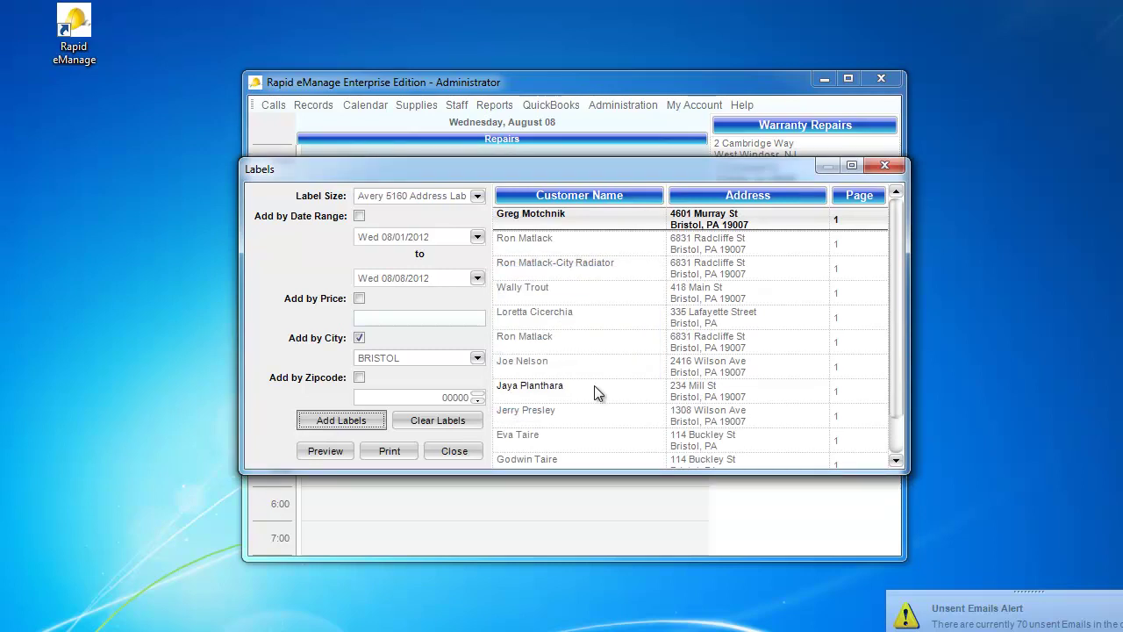
{"action": "left_click", "coordinate": [451, 422]}
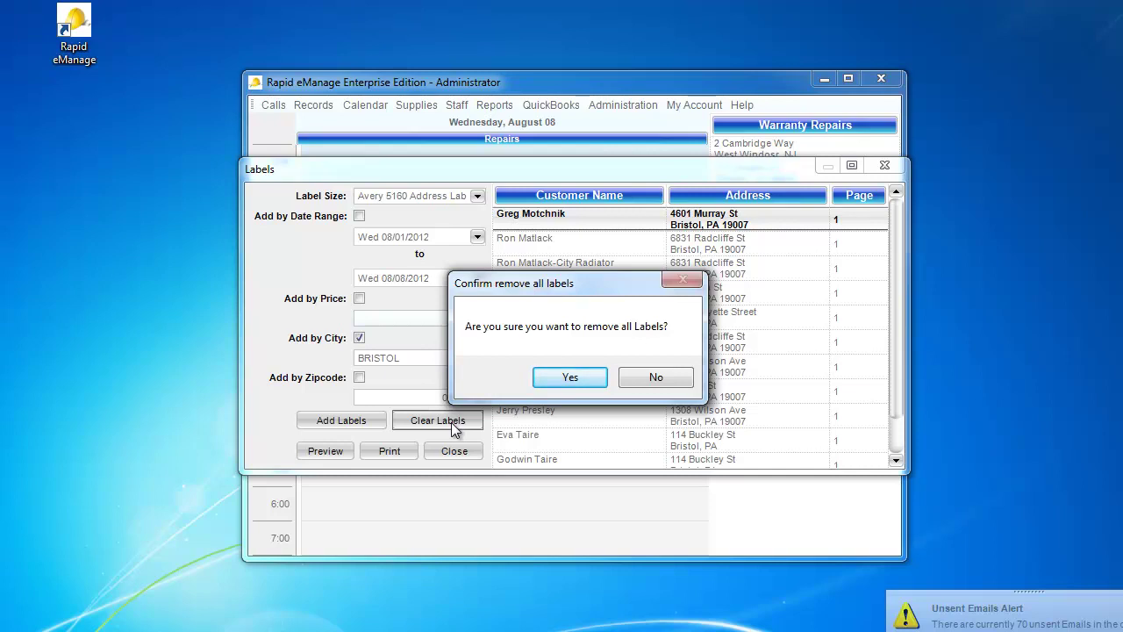
{"action": "left_click", "coordinate": [553, 377]}
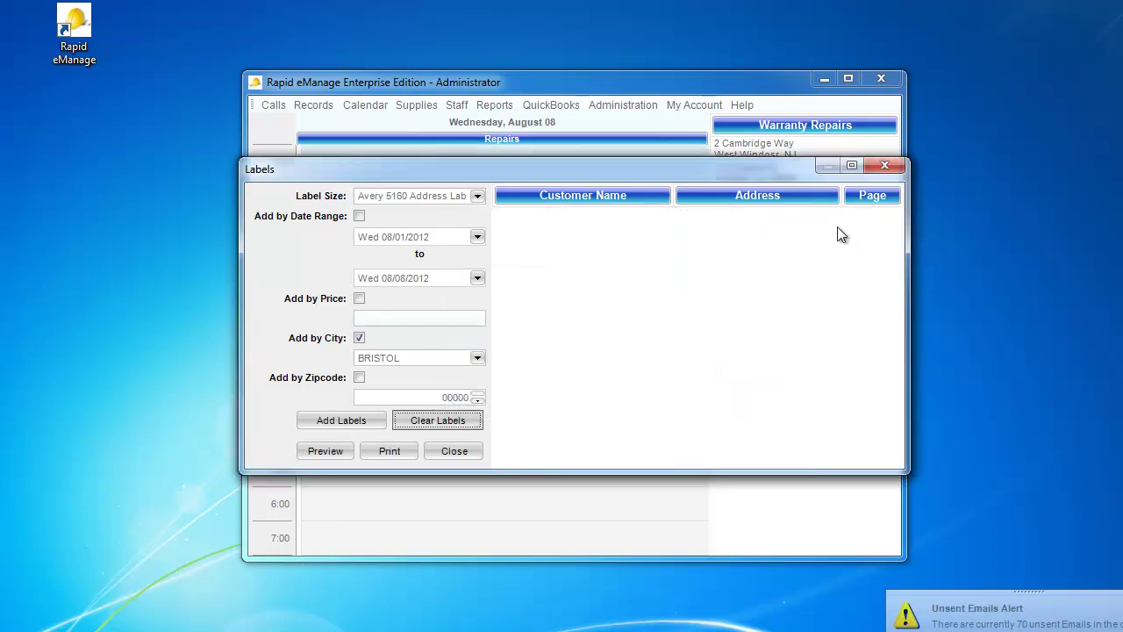
{"action": "left_click", "coordinate": [876, 166]}
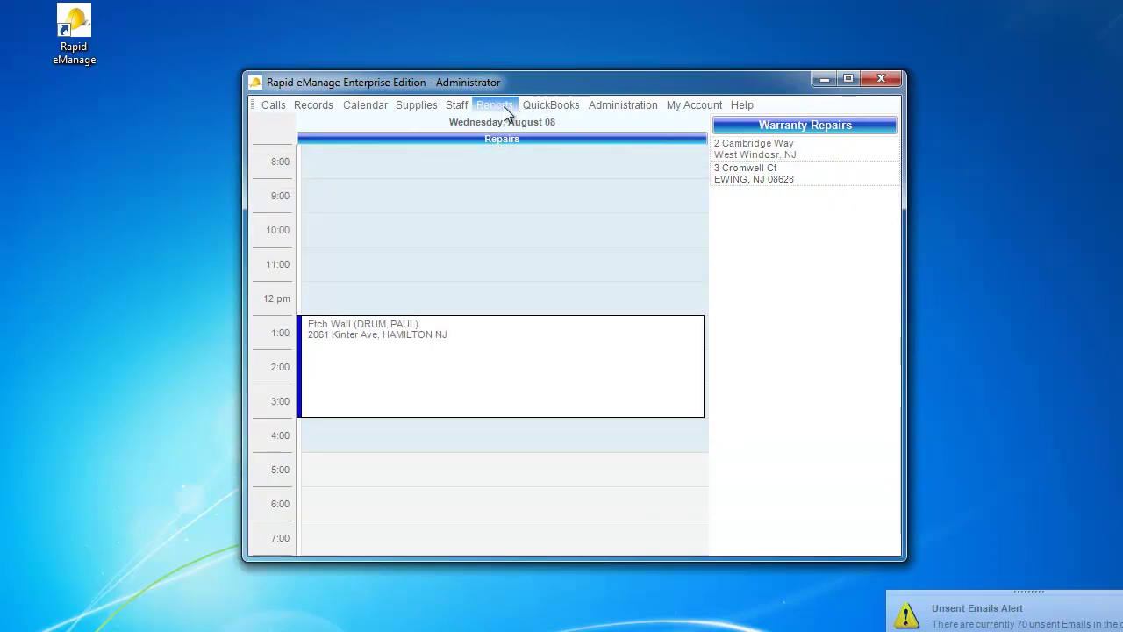
{"action": "left_click", "coordinate": [504, 109]}
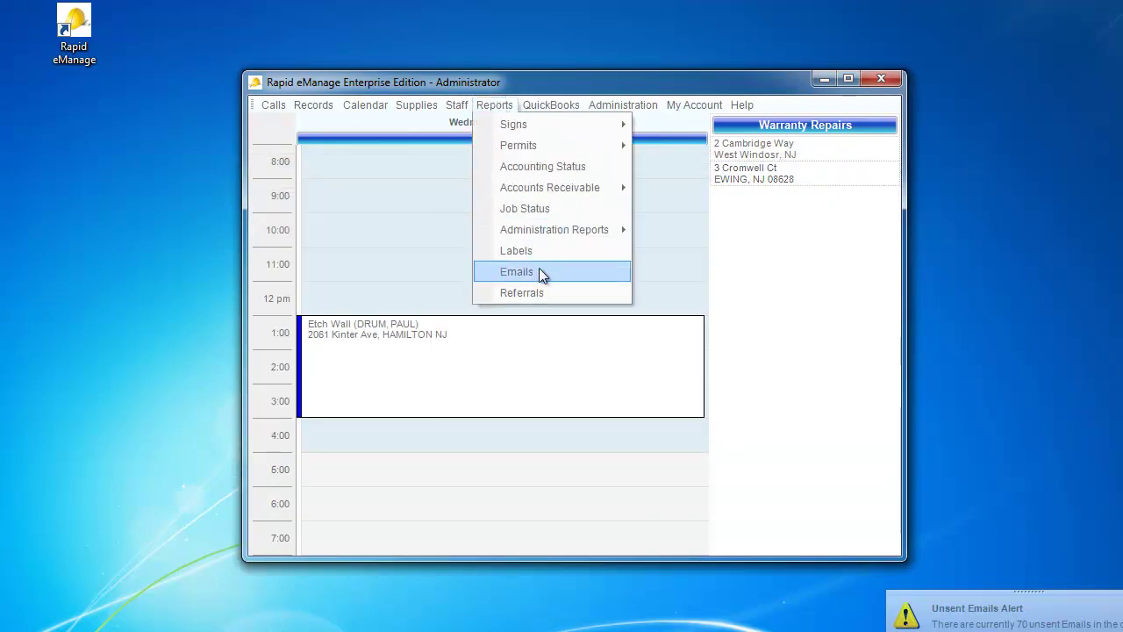
{"action": "left_click", "coordinate": [539, 273]}
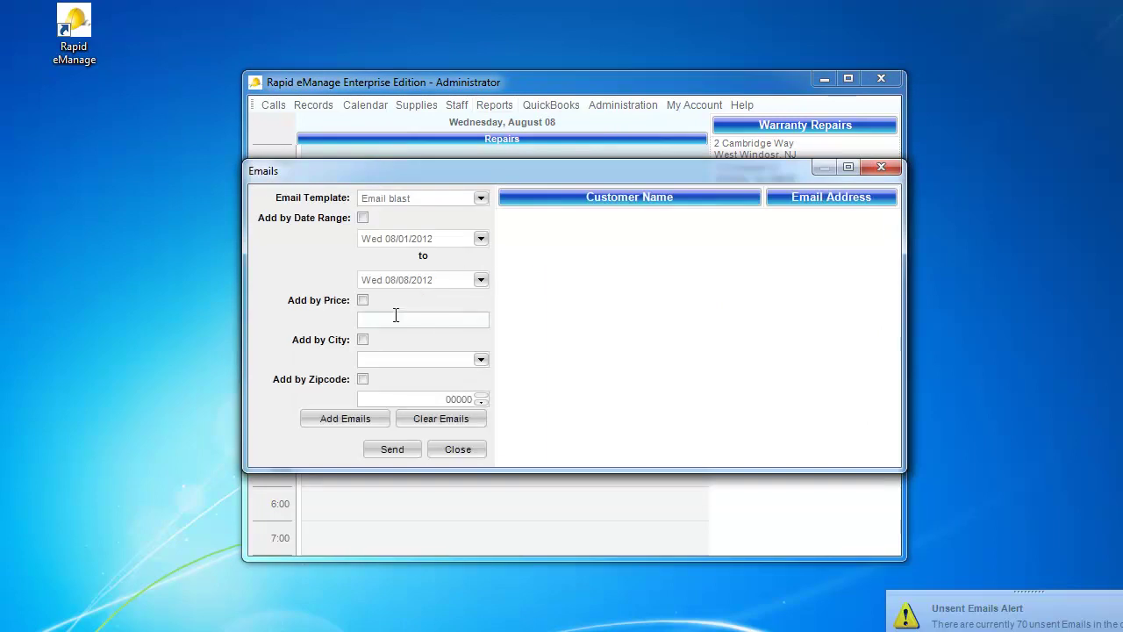
{"action": "left_click", "coordinate": [362, 340]}
{"action": "left_click", "coordinate": [480, 359]}
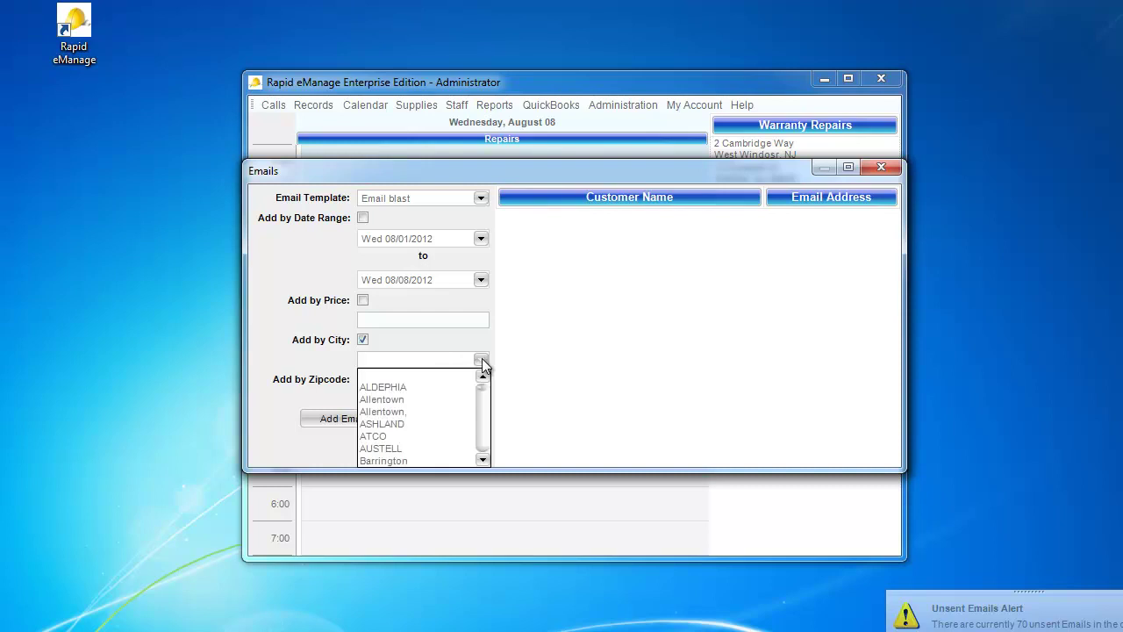
{"action": "left_click", "coordinate": [481, 460]}
{"action": "left_click", "coordinate": [481, 460]}
{"action": "left_click", "coordinate": [482, 460]}
{"action": "left_click", "coordinate": [482, 460]}
{"action": "left_click", "coordinate": [482, 460]}
{"action": "left_click", "coordinate": [482, 460]}
{"action": "left_click", "coordinate": [481, 460]}
{"action": "left_click", "coordinate": [481, 460]}
{"action": "left_click", "coordinate": [482, 460]}
{"action": "left_click", "coordinate": [482, 459]}
{"action": "left_click", "coordinate": [482, 460]}
{"action": "left_click", "coordinate": [482, 460]}
{"action": "left_click", "coordinate": [481, 460]}
{"action": "left_click", "coordinate": [482, 460]}
{"action": "left_click", "coordinate": [481, 460]}
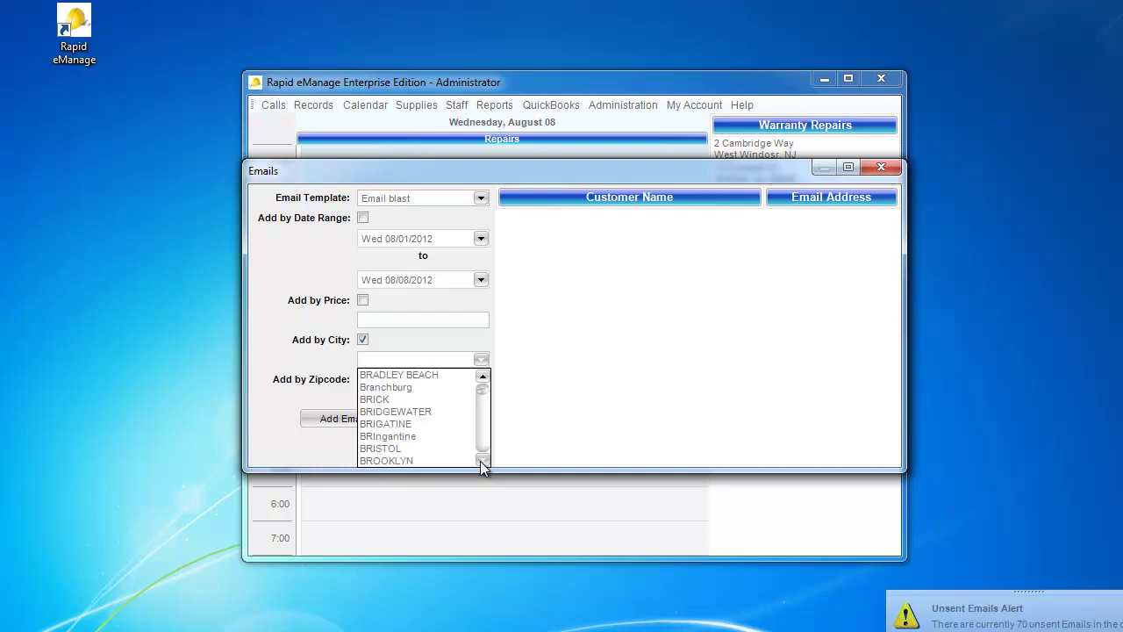
{"action": "left_click", "coordinate": [436, 450]}
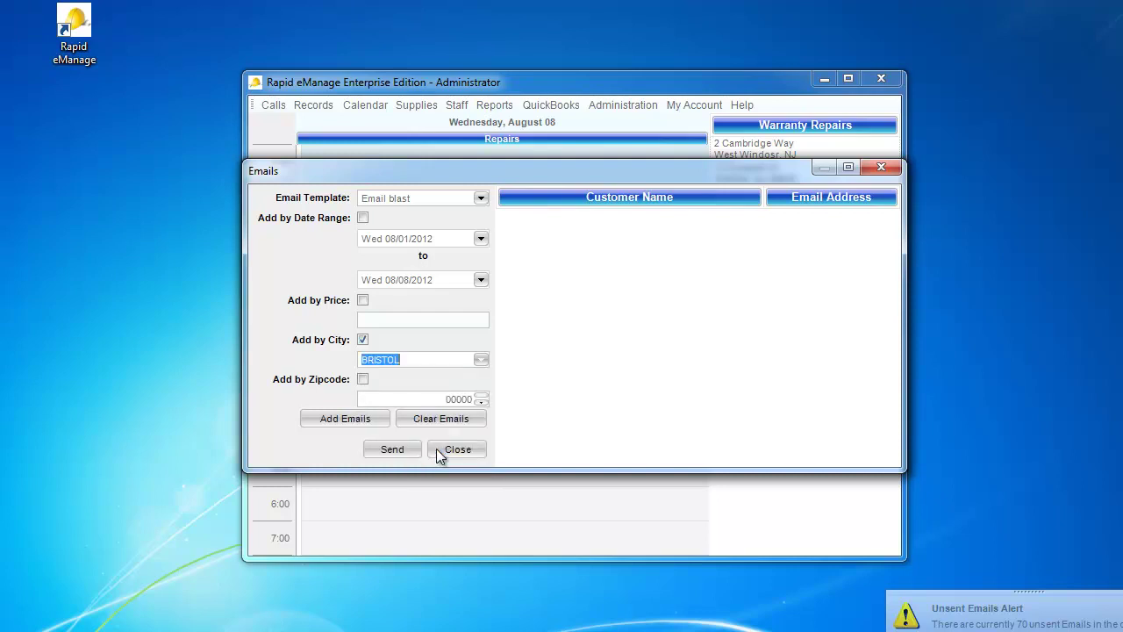
{"action": "left_click", "coordinate": [354, 420]}
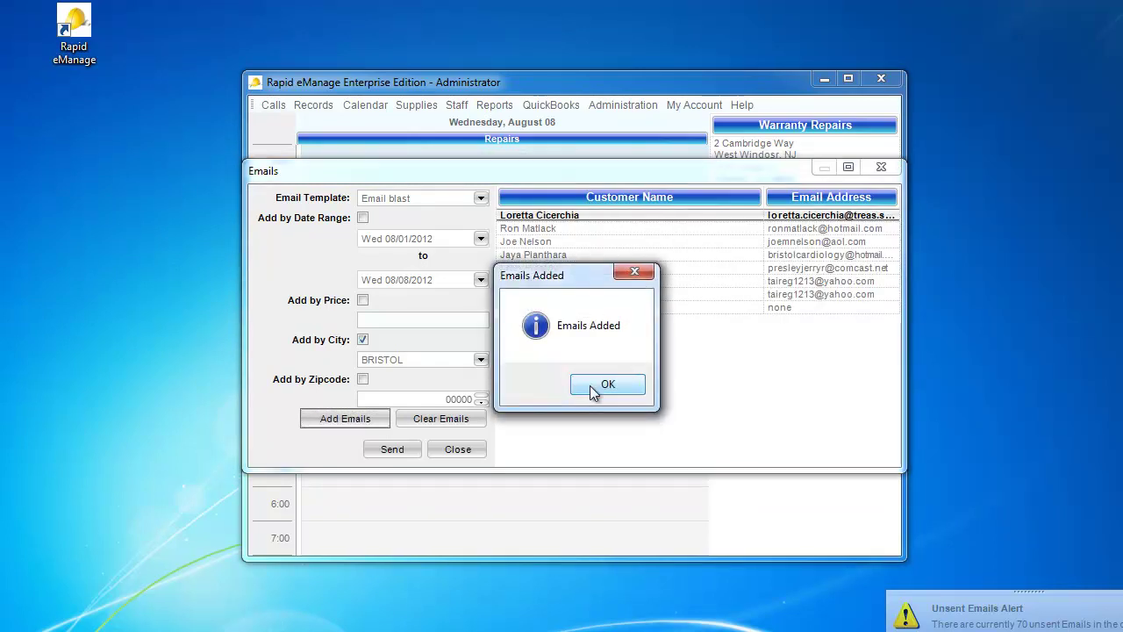
{"action": "left_click", "coordinate": [590, 386]}
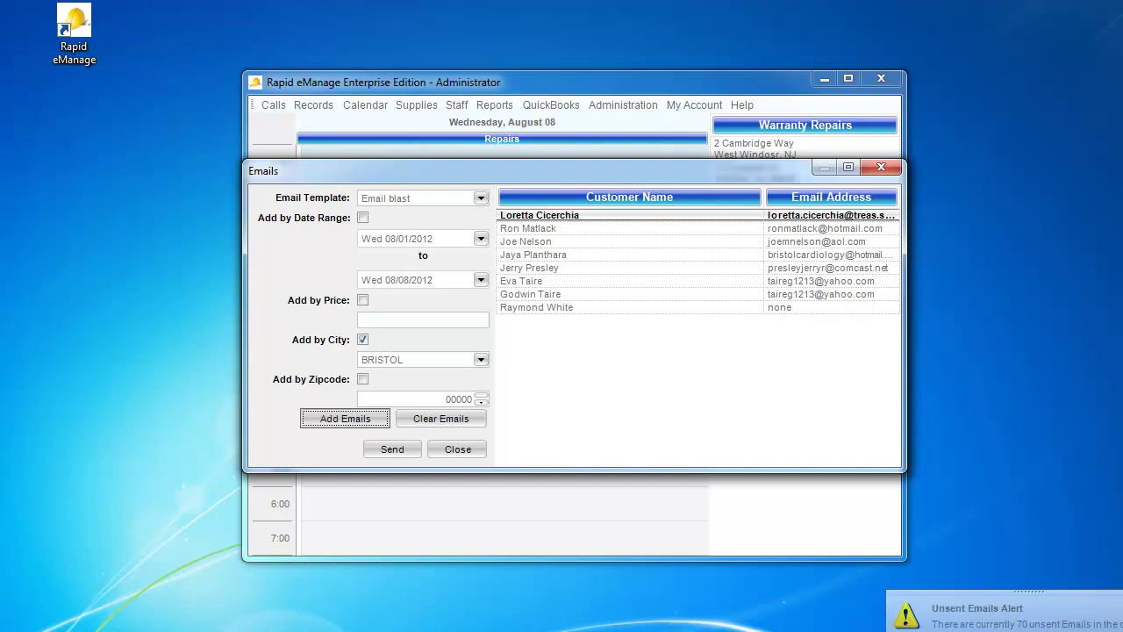
{"action": "left_click", "coordinate": [431, 419]}
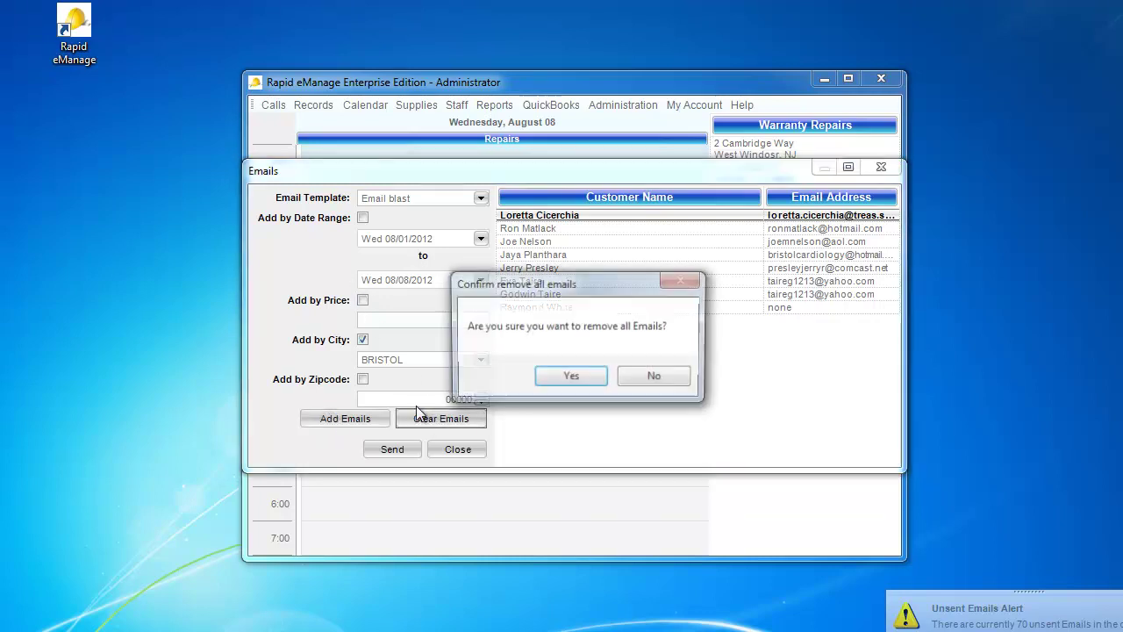
{"action": "left_click", "coordinate": [570, 379]}
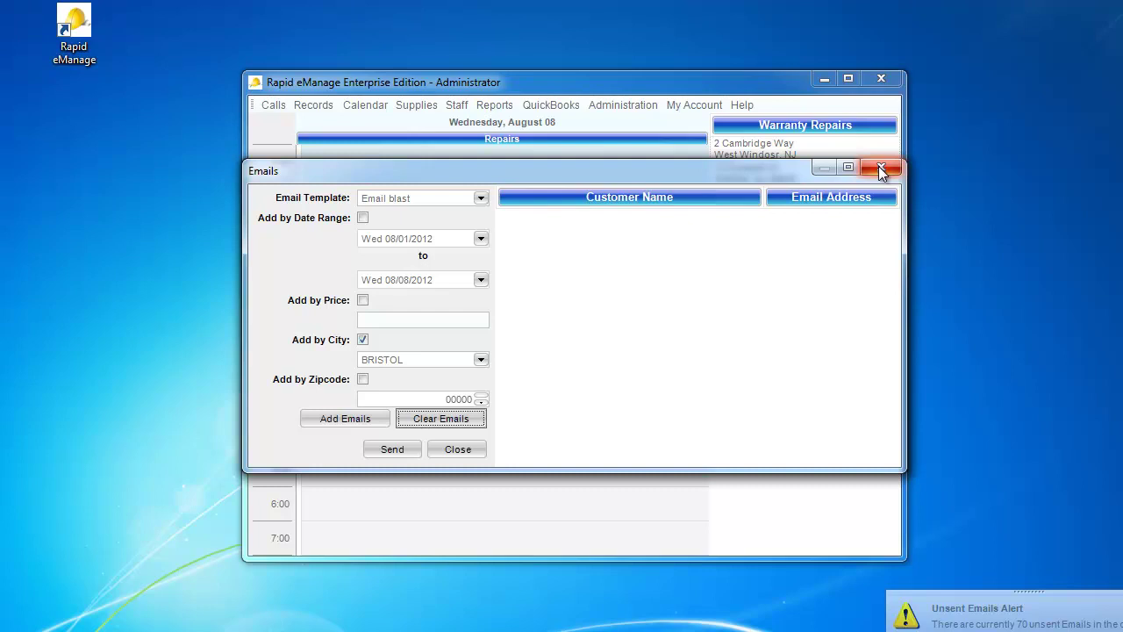
{"action": "left_click", "coordinate": [880, 167]}
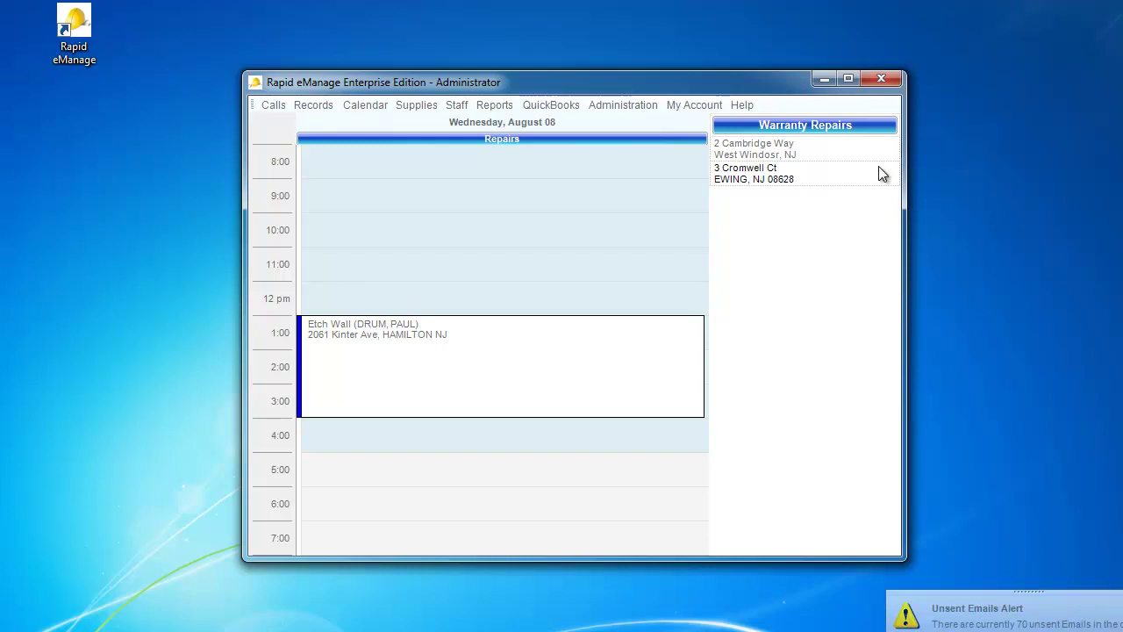
Step: In System Settings, open the Follow Up email template and set its Send after delay to 14 days
{"action": "left_click", "coordinate": [615, 108]}
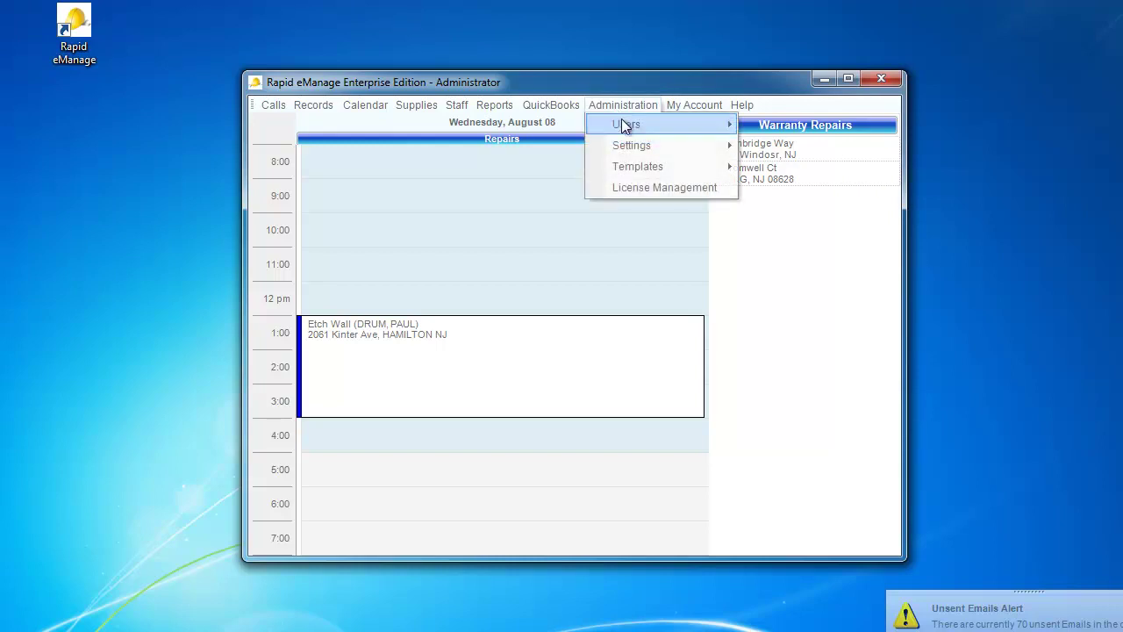
{"action": "mouse_move", "coordinate": [633, 144]}
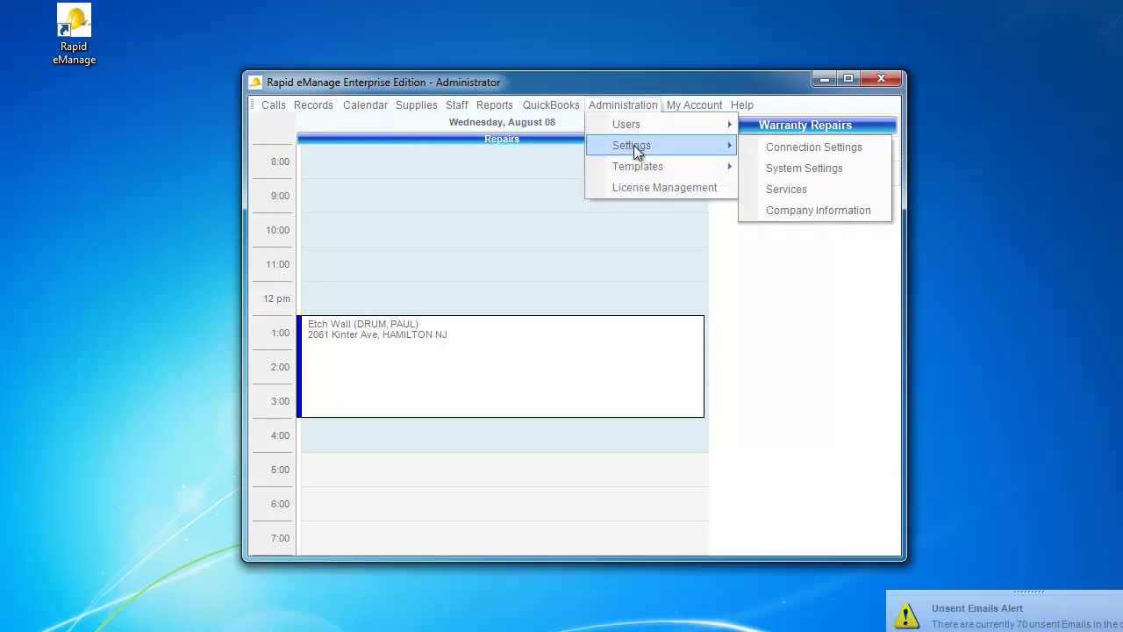
{"action": "left_click", "coordinate": [784, 168]}
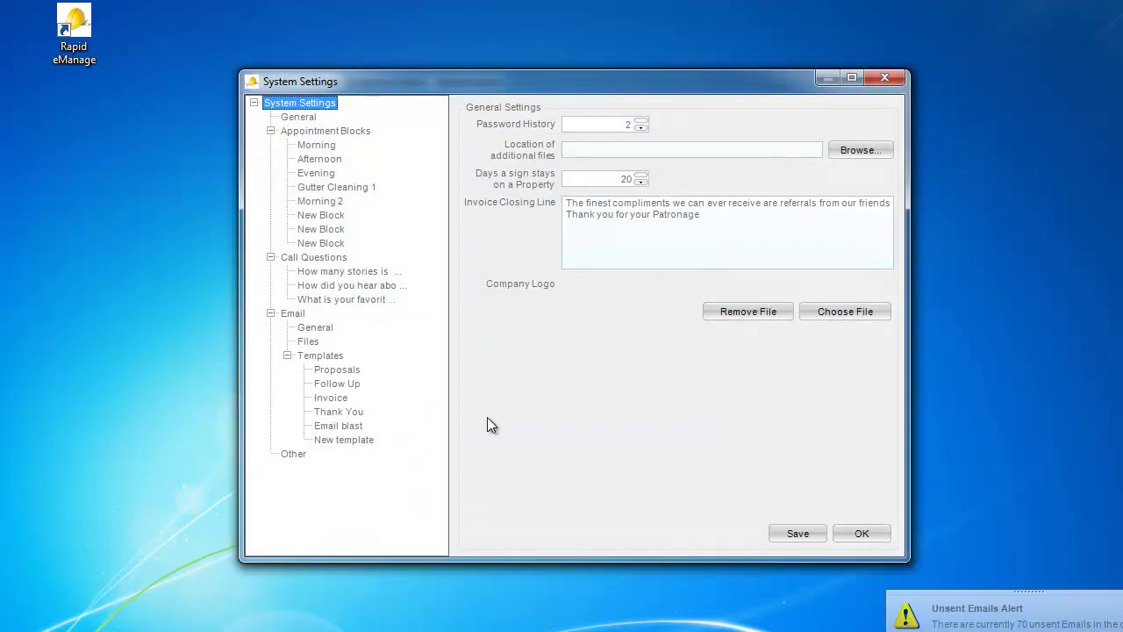
{"action": "left_click", "coordinate": [338, 384]}
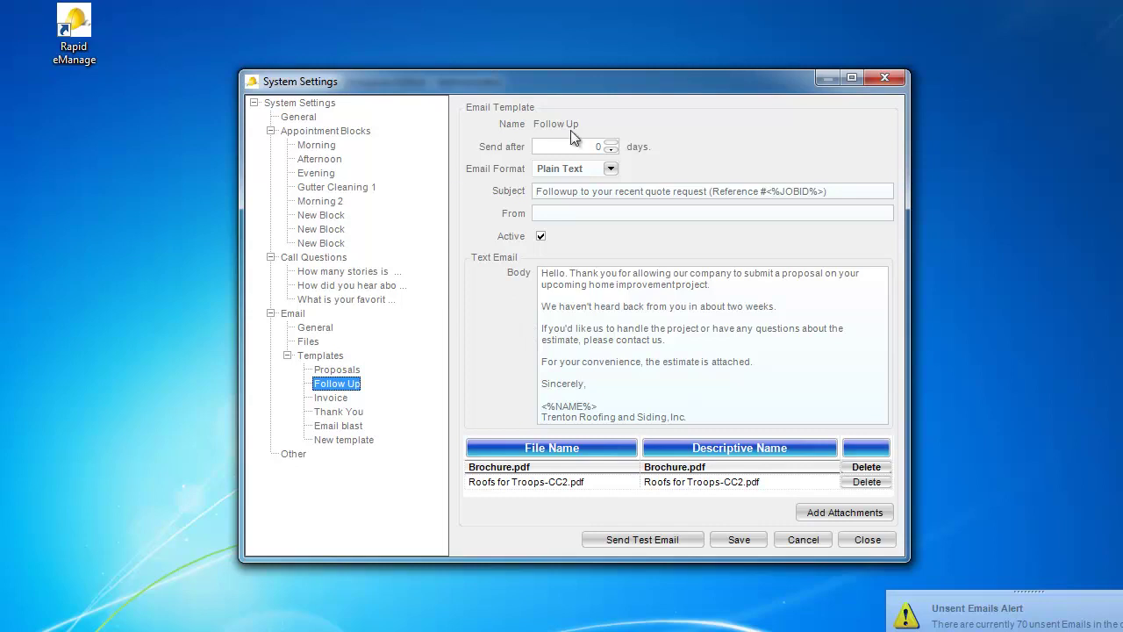
{"action": "left_click", "coordinate": [615, 151]}
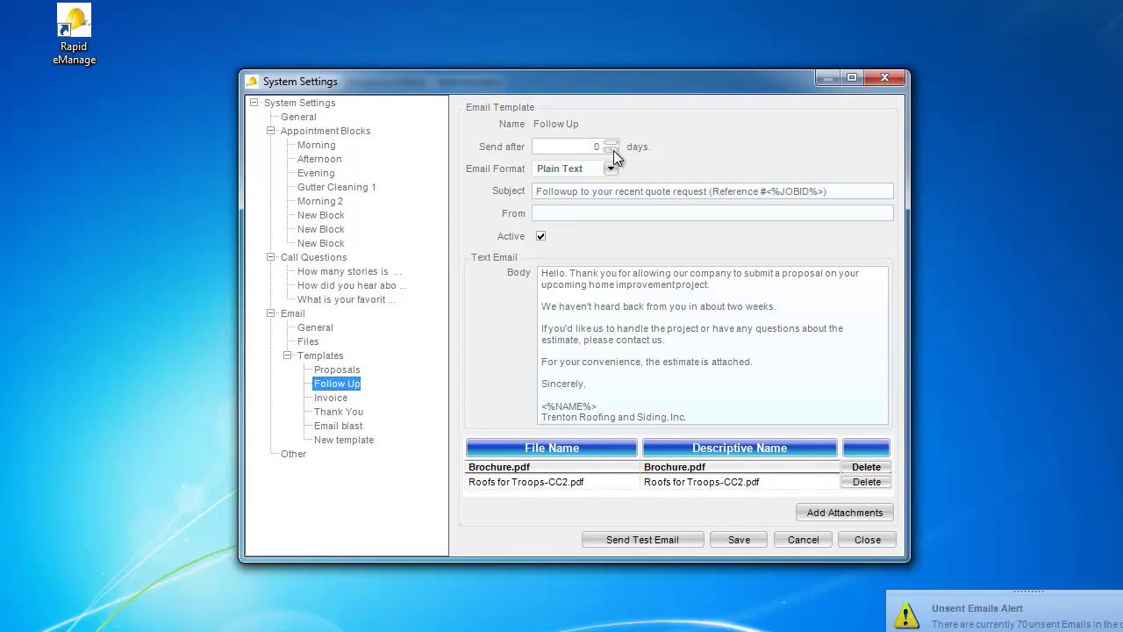